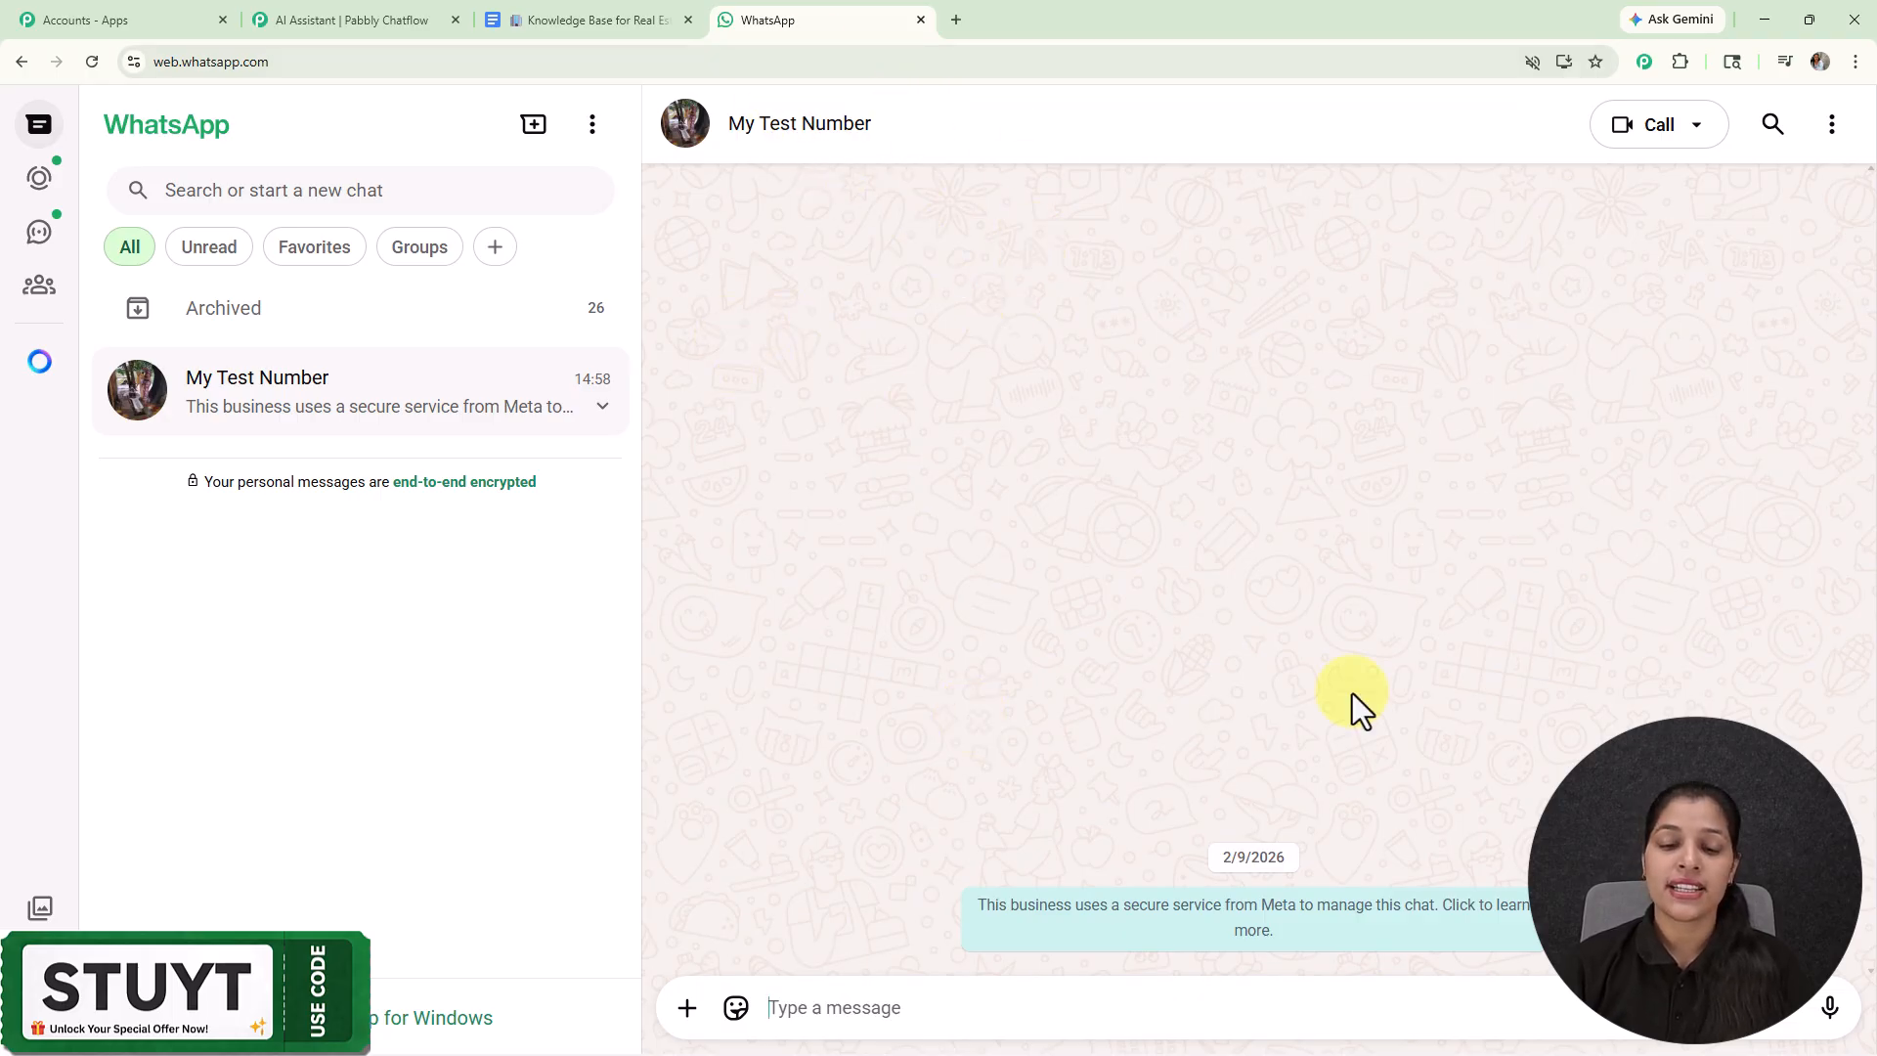
# Step: Send the message "Hey I need help" in the My Test Number chat
pyautogui.click(985, 1012)
pyautogui.write('Hey')
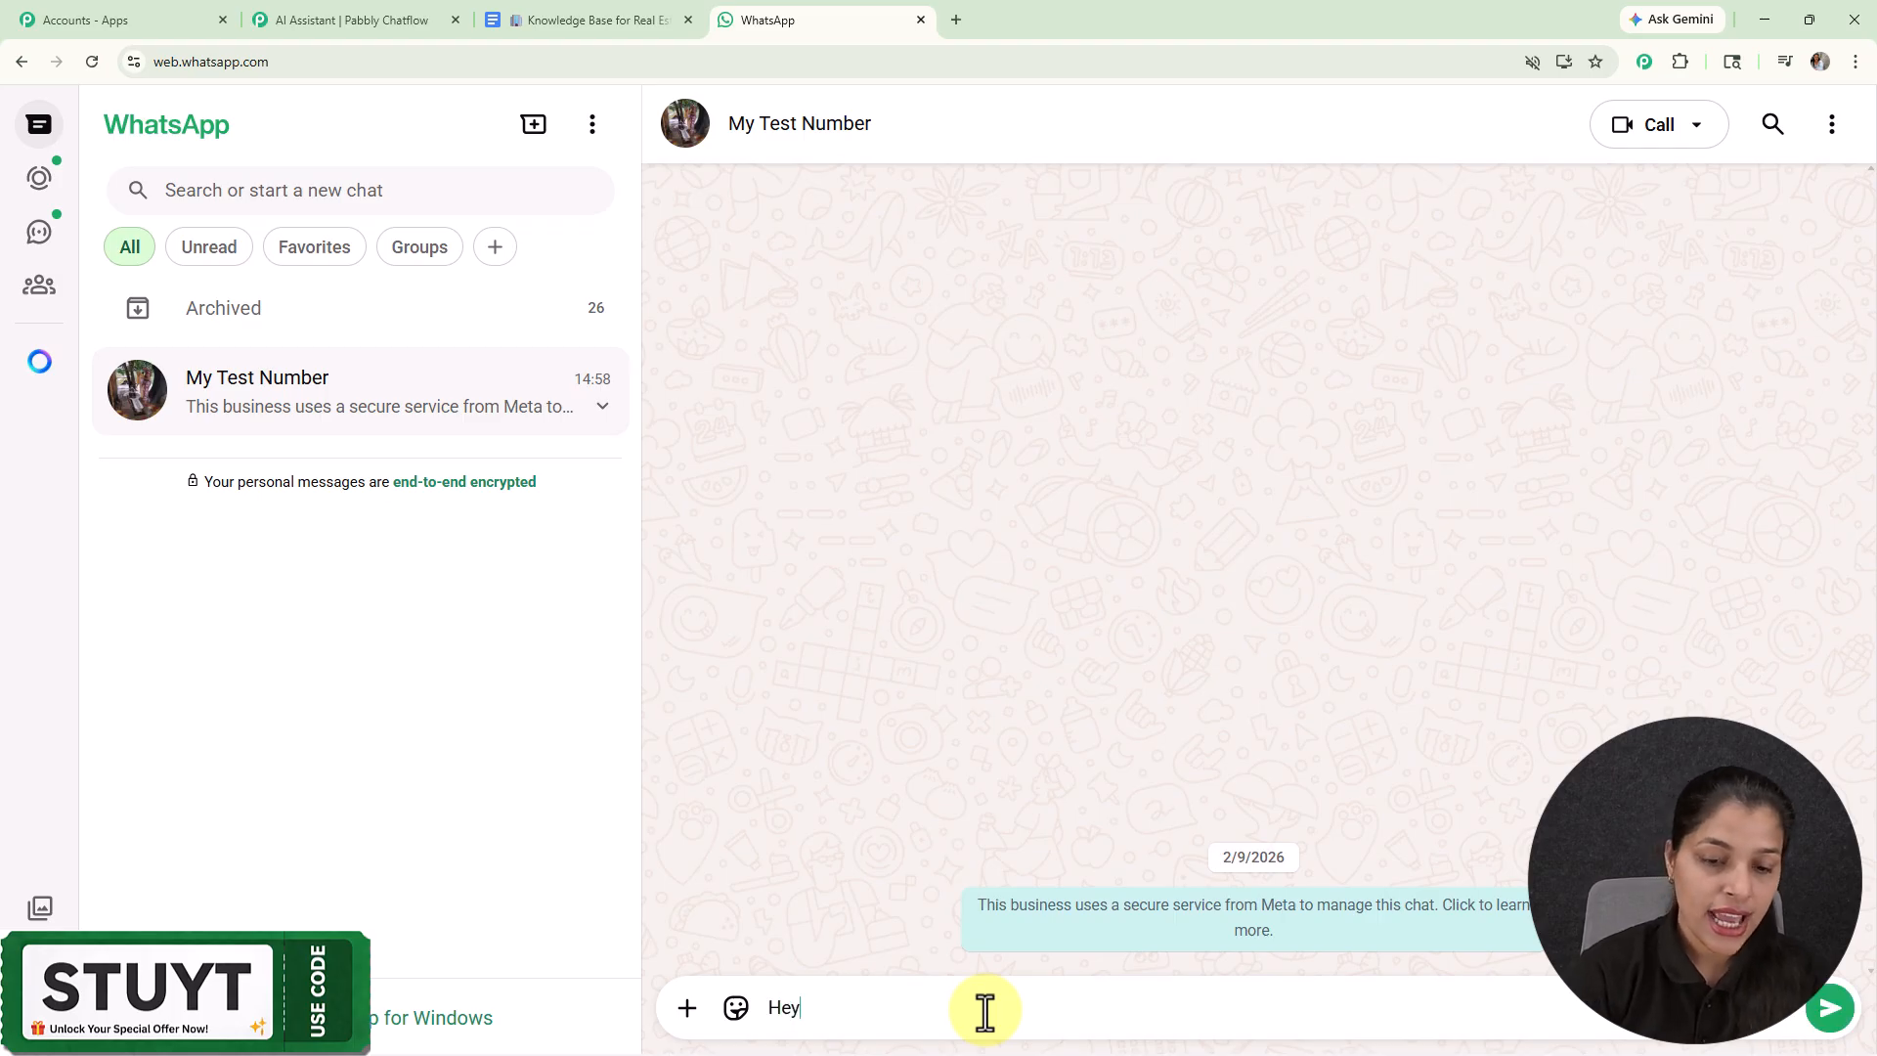
pyautogui.write(' I ne')
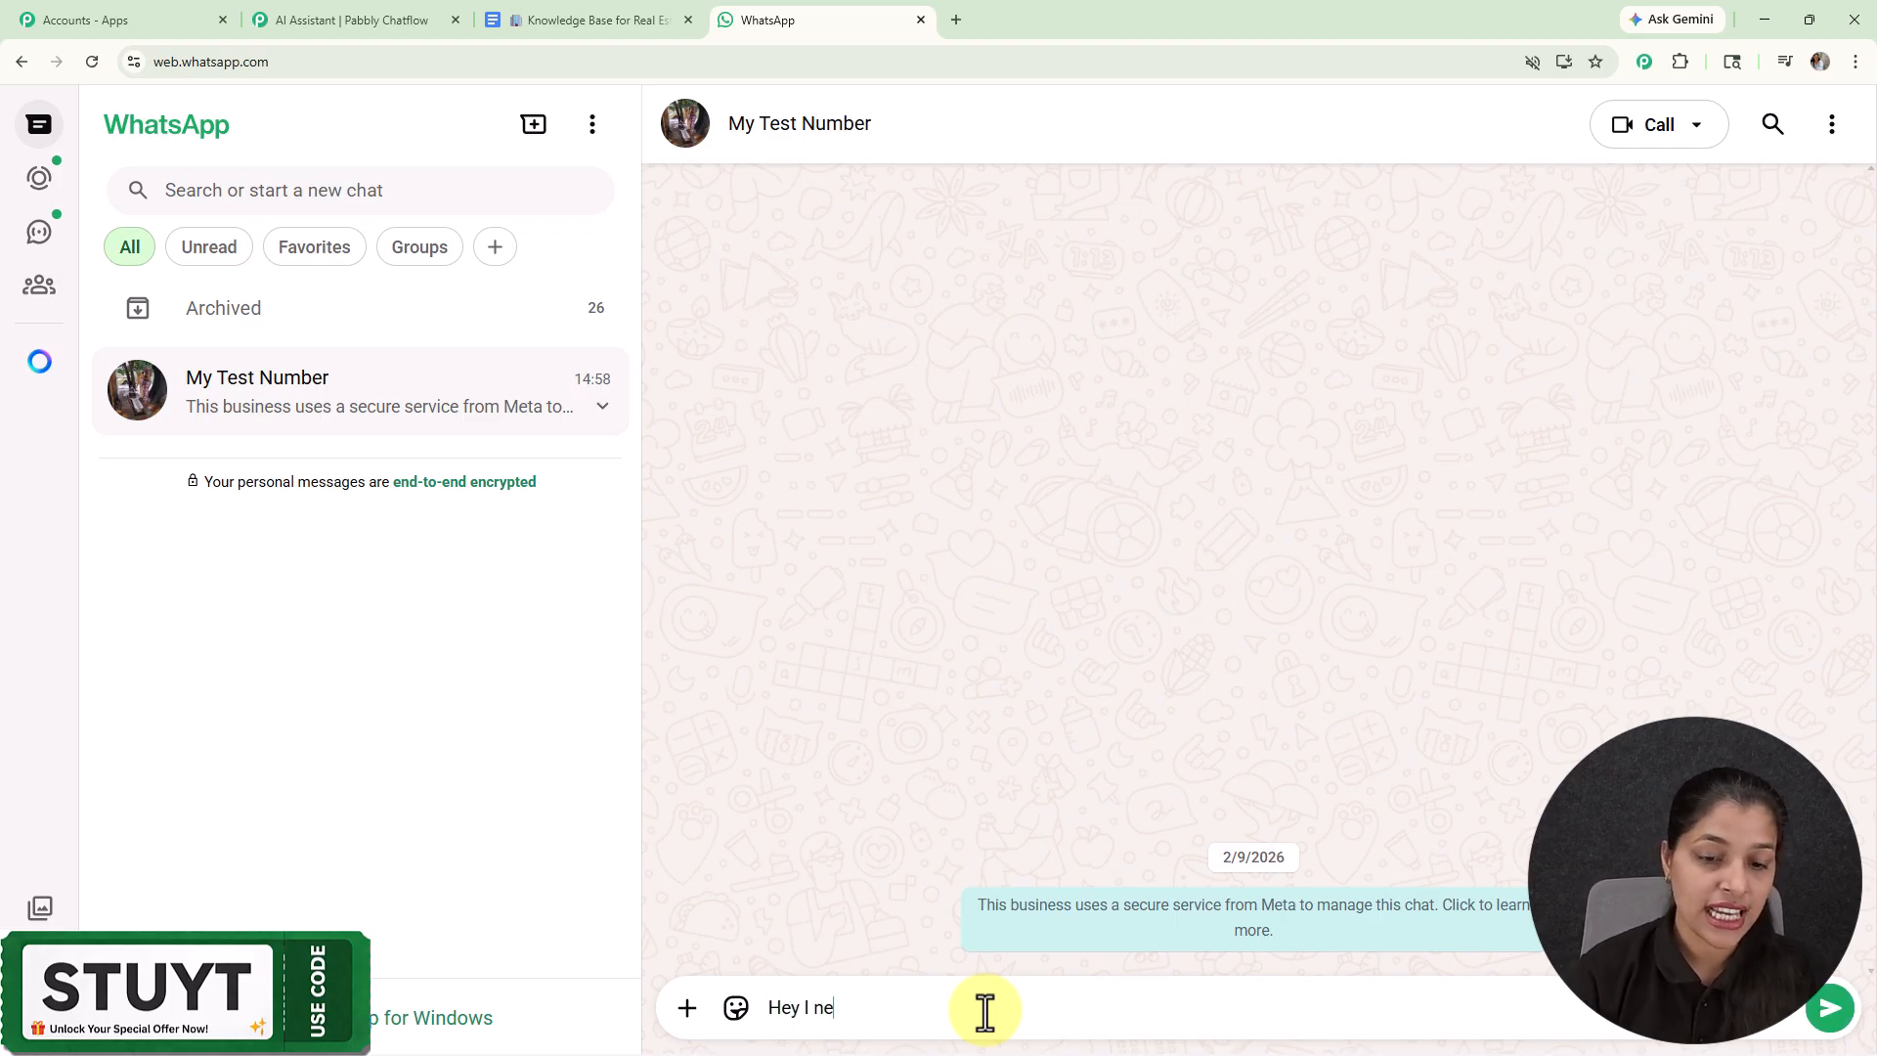
pyautogui.write('ed')
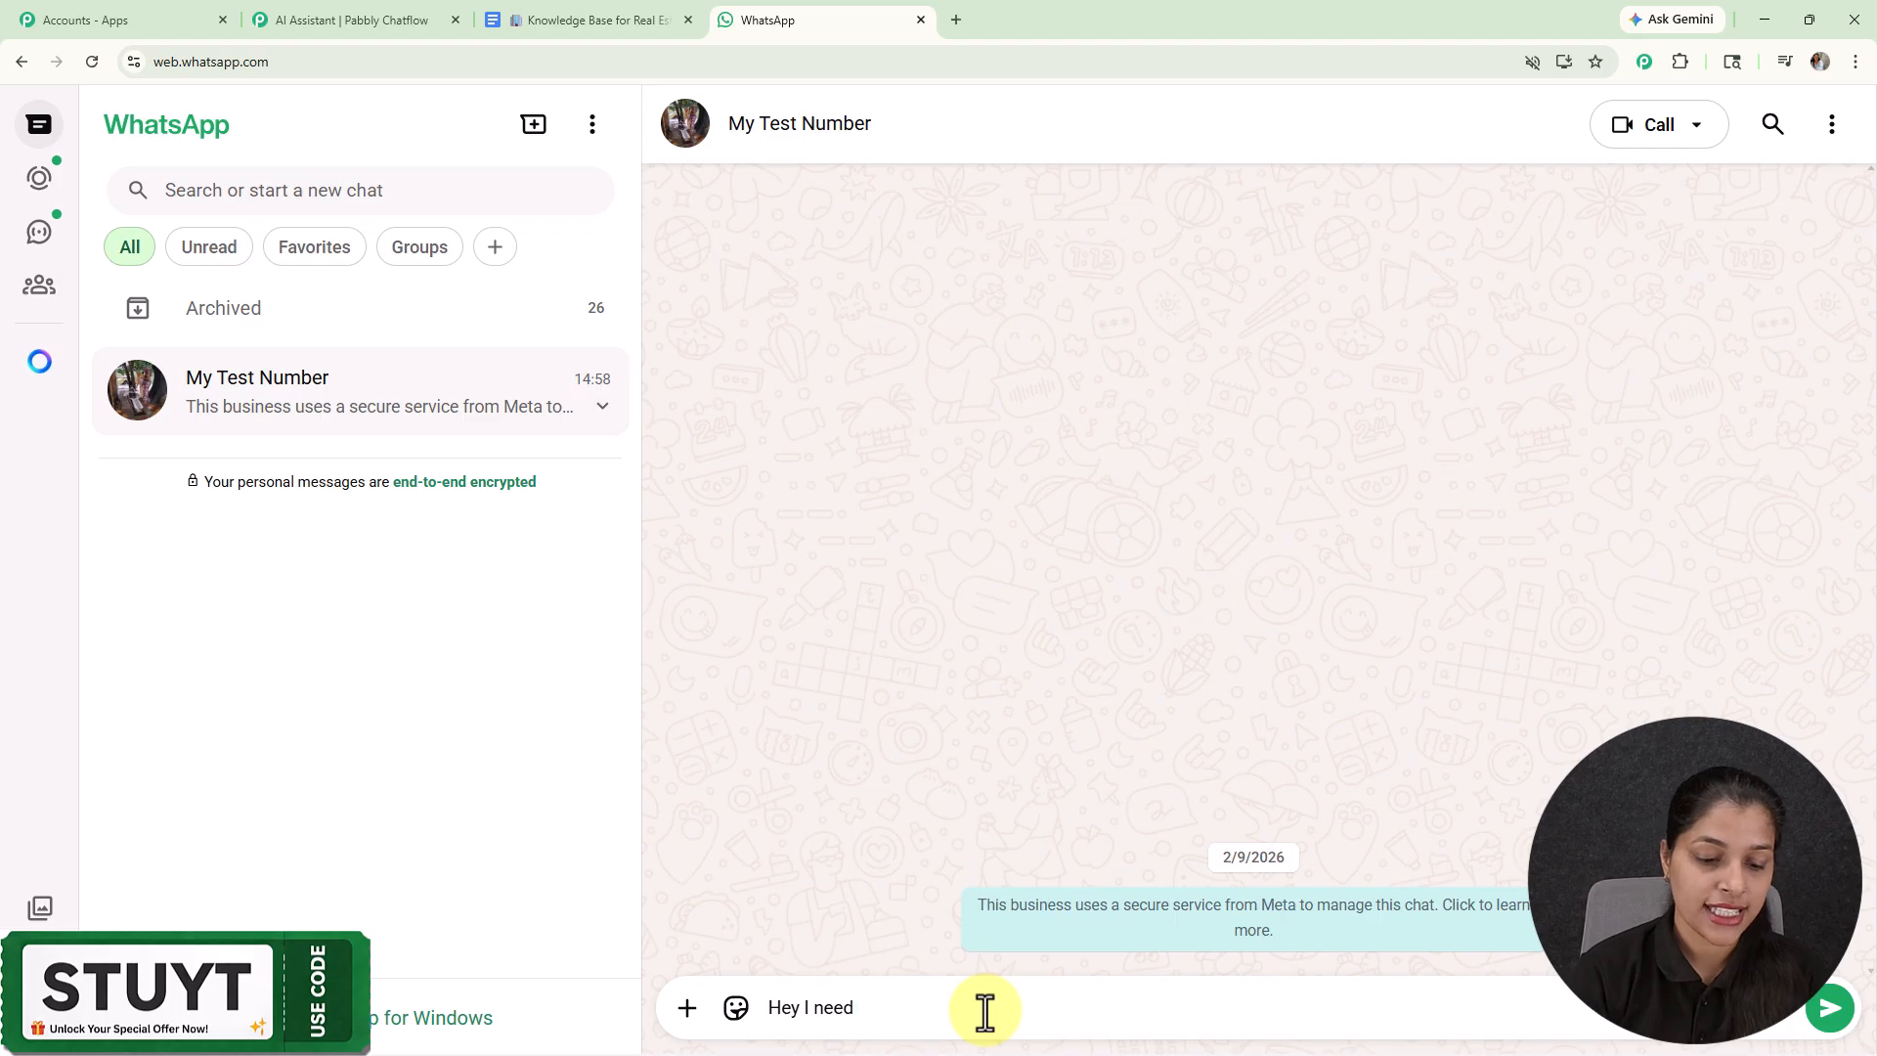
pyautogui.write(' help')
pyautogui.press('Return')
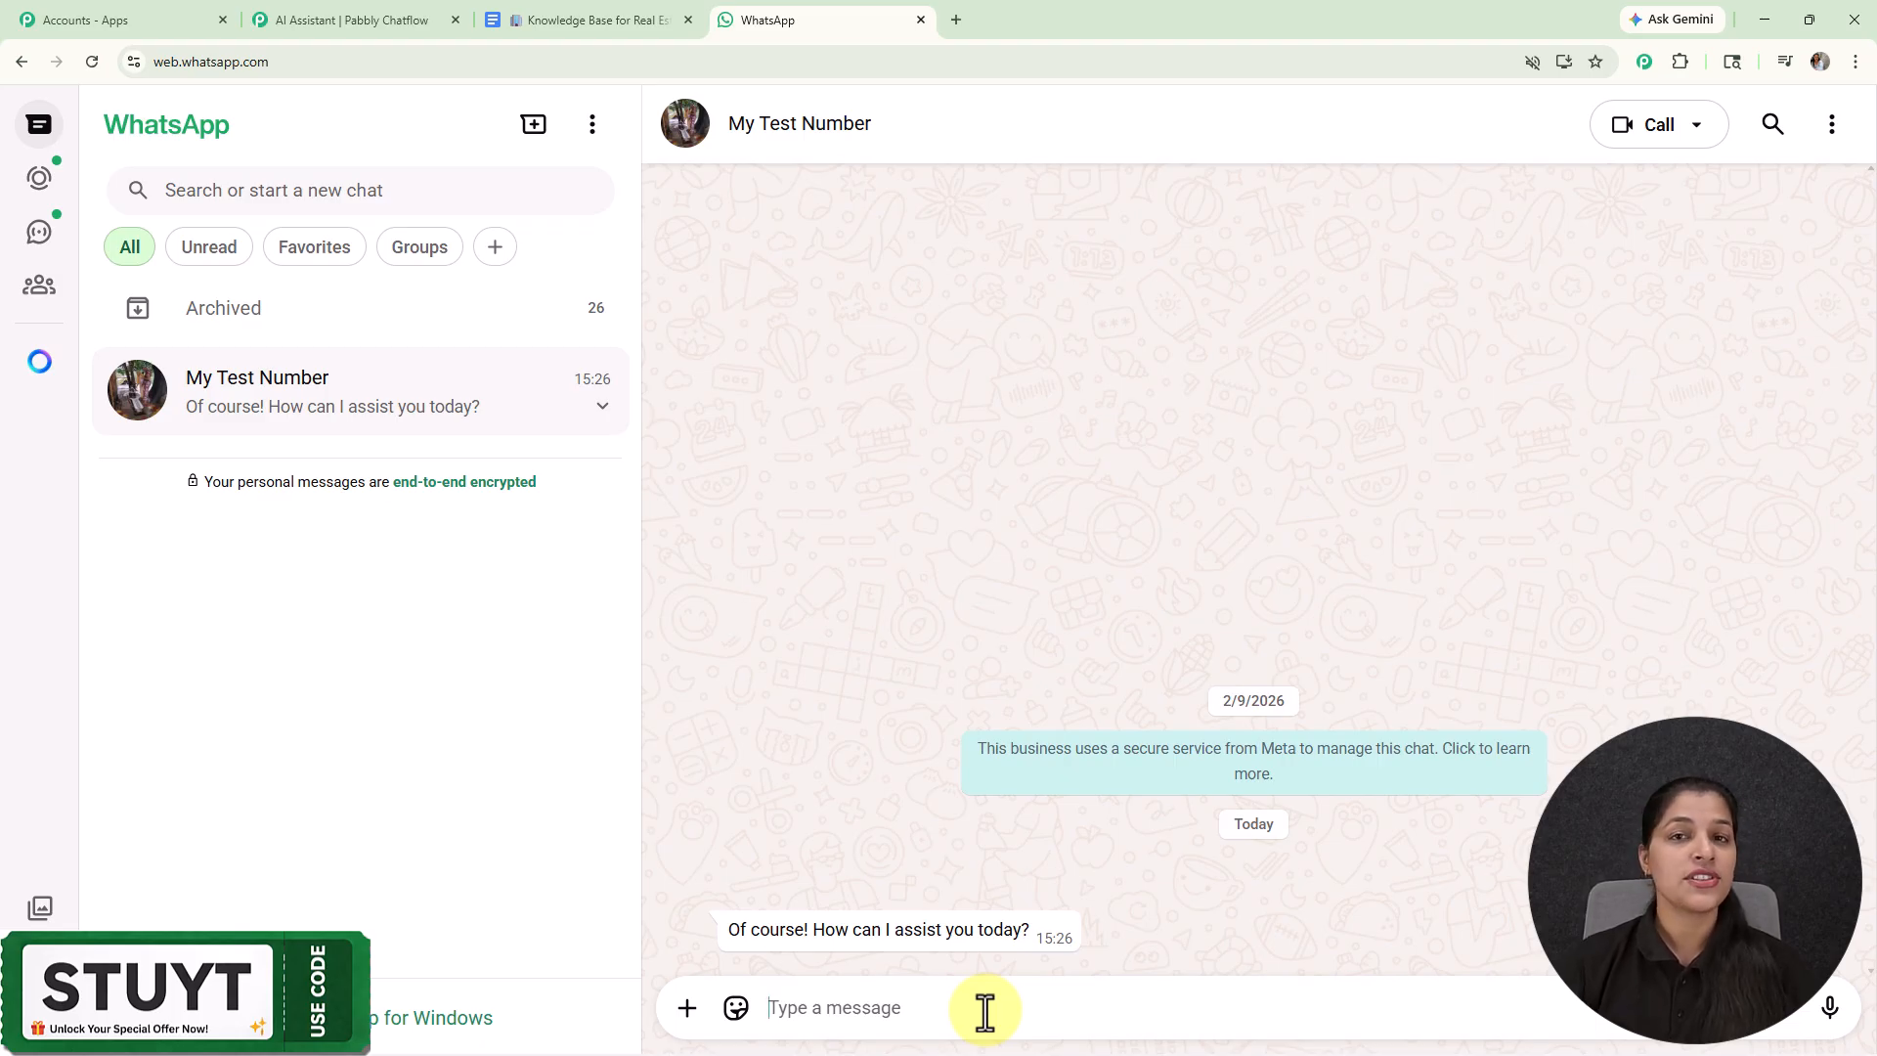
# Step: Ask "What services do you provide?" in the chat and read the opening line of the assistant's reply
pyautogui.write('What services do you provide?')
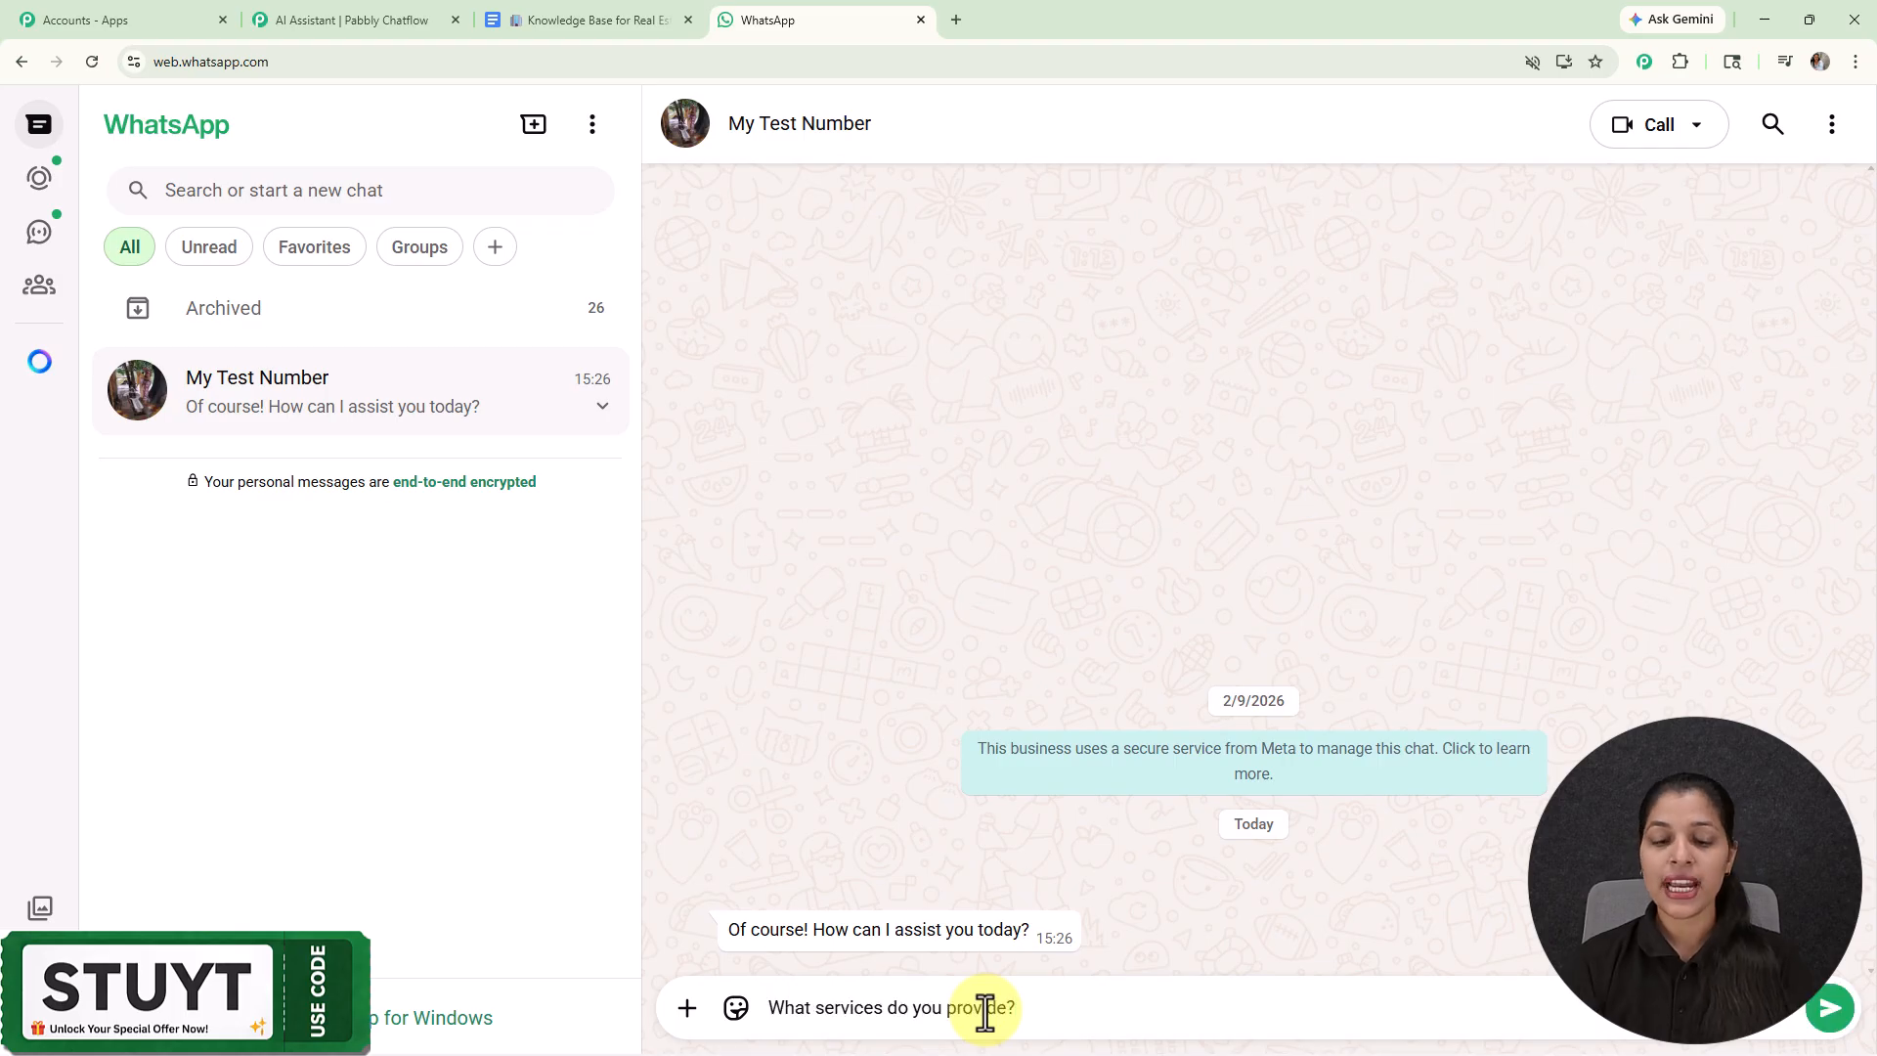
pyautogui.press('Return')
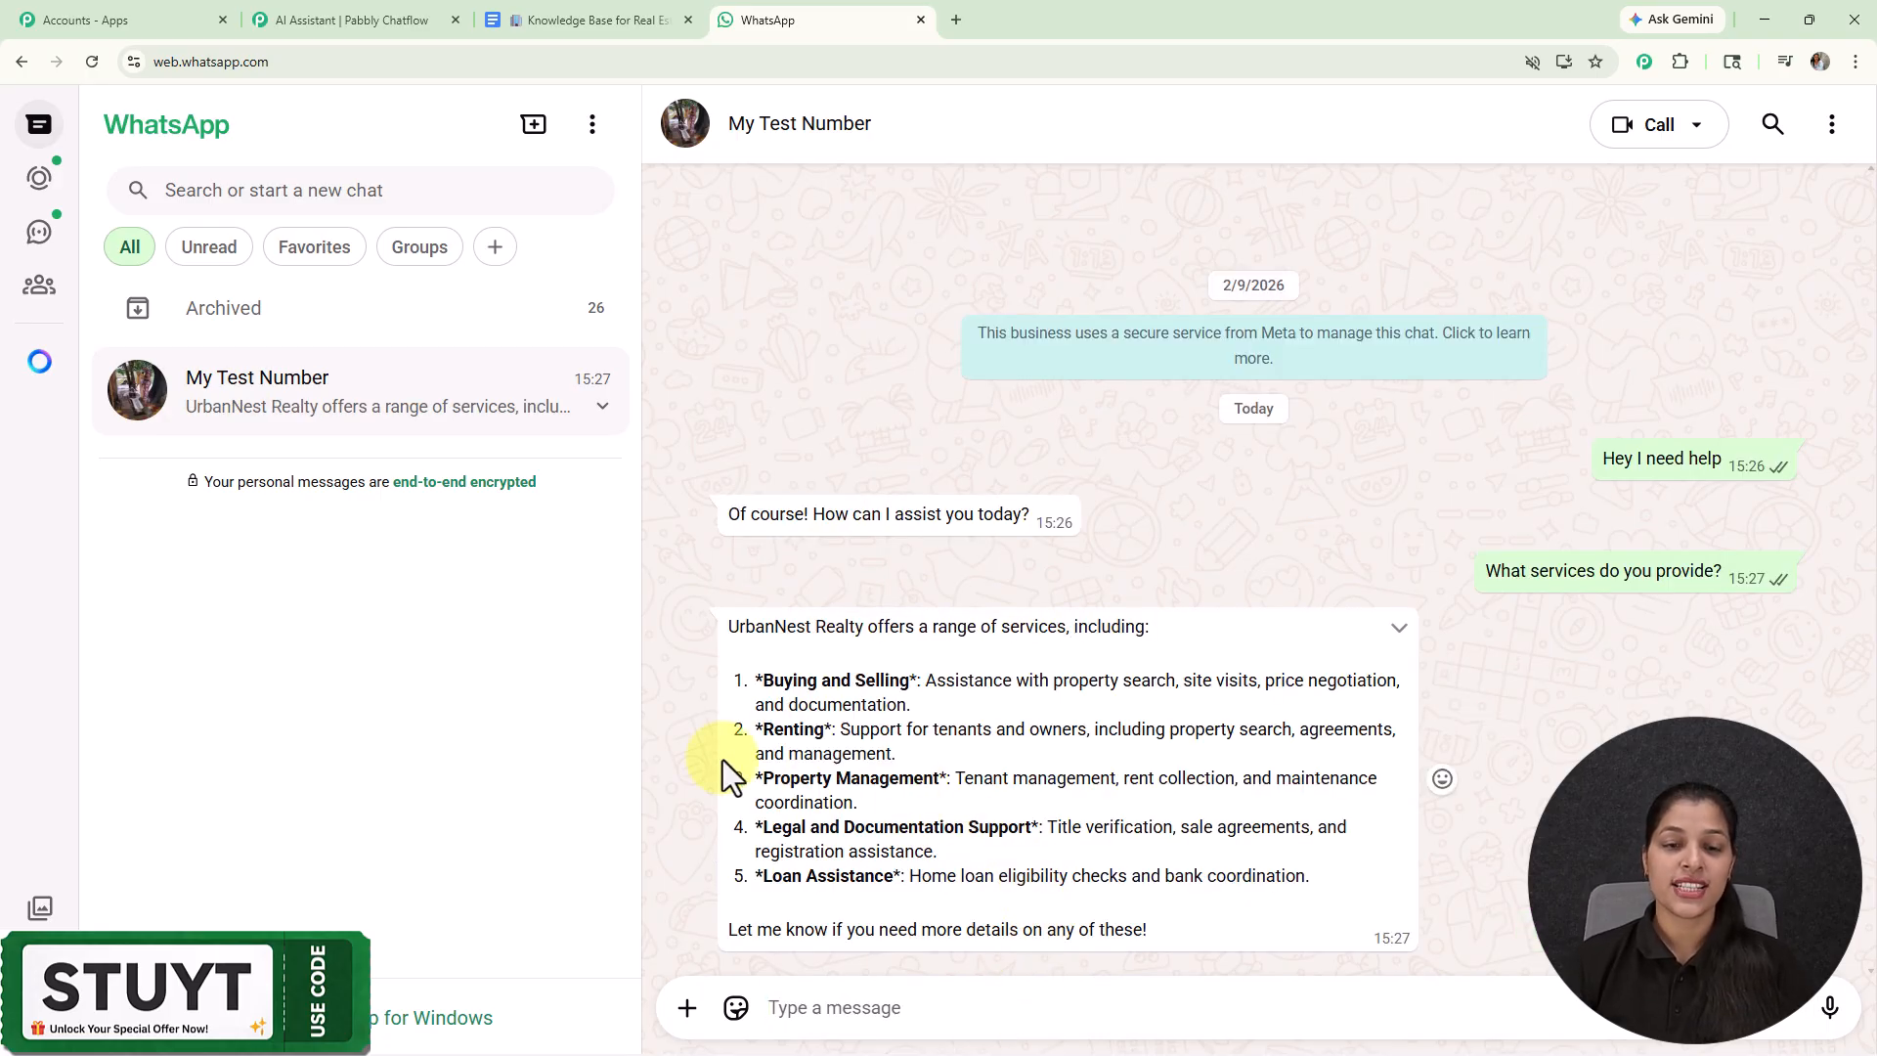
pyautogui.moveTo(728, 631); pyautogui.dragTo(939, 643)
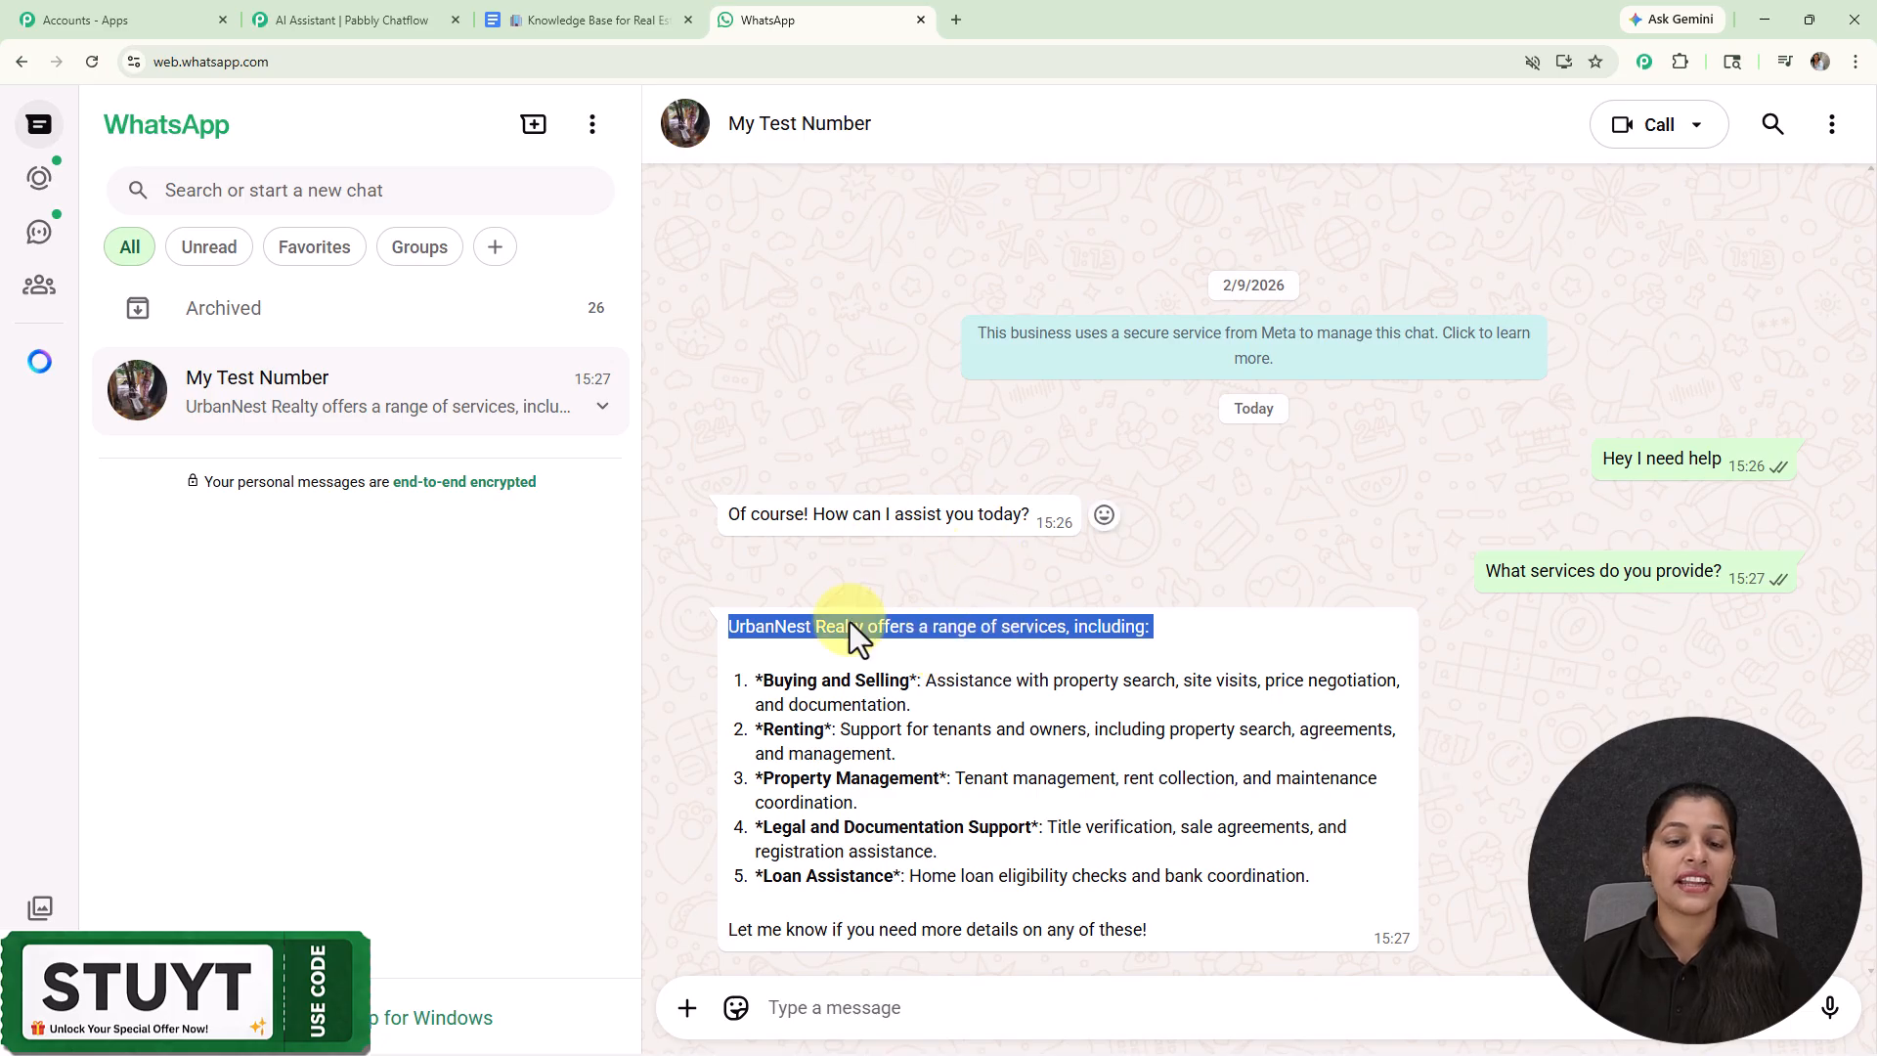
pyautogui.click(833, 571)
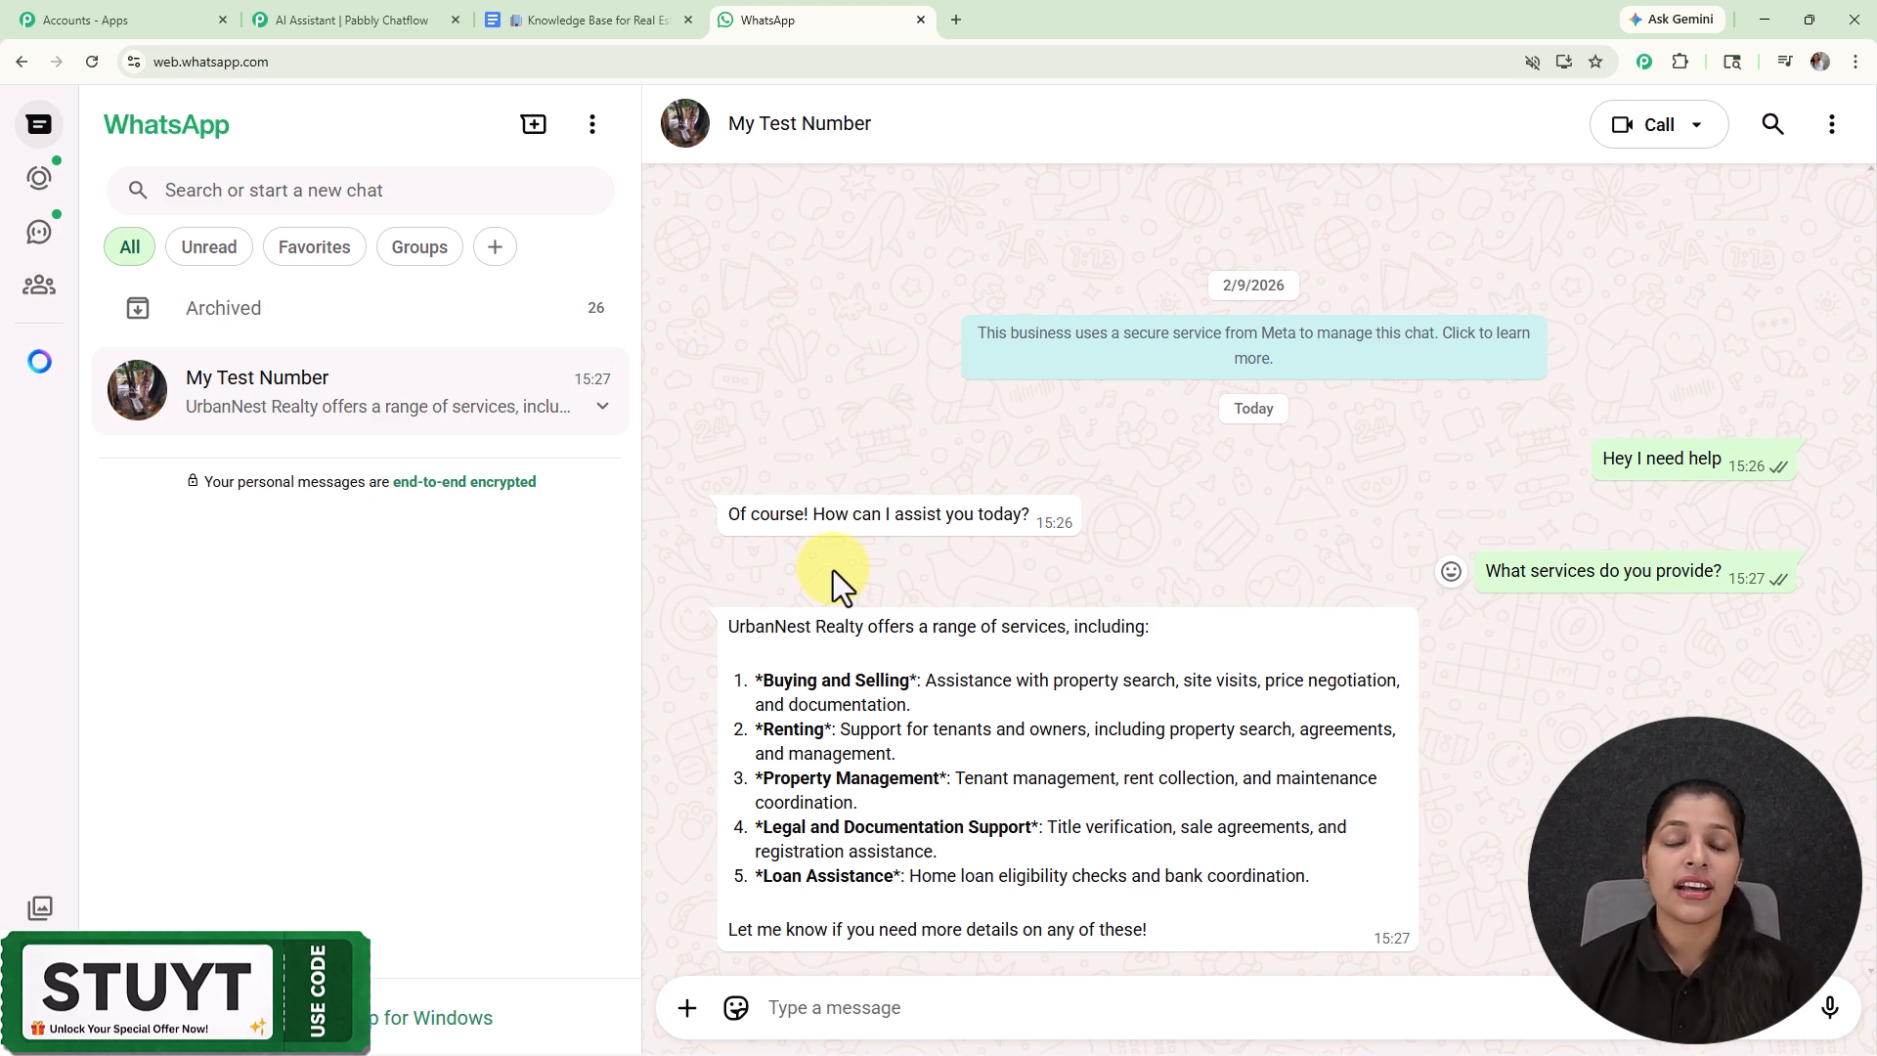
# Step: Send the question "Whats the procedure for buying a property?" in the same chat
pyautogui.click(863, 1007)
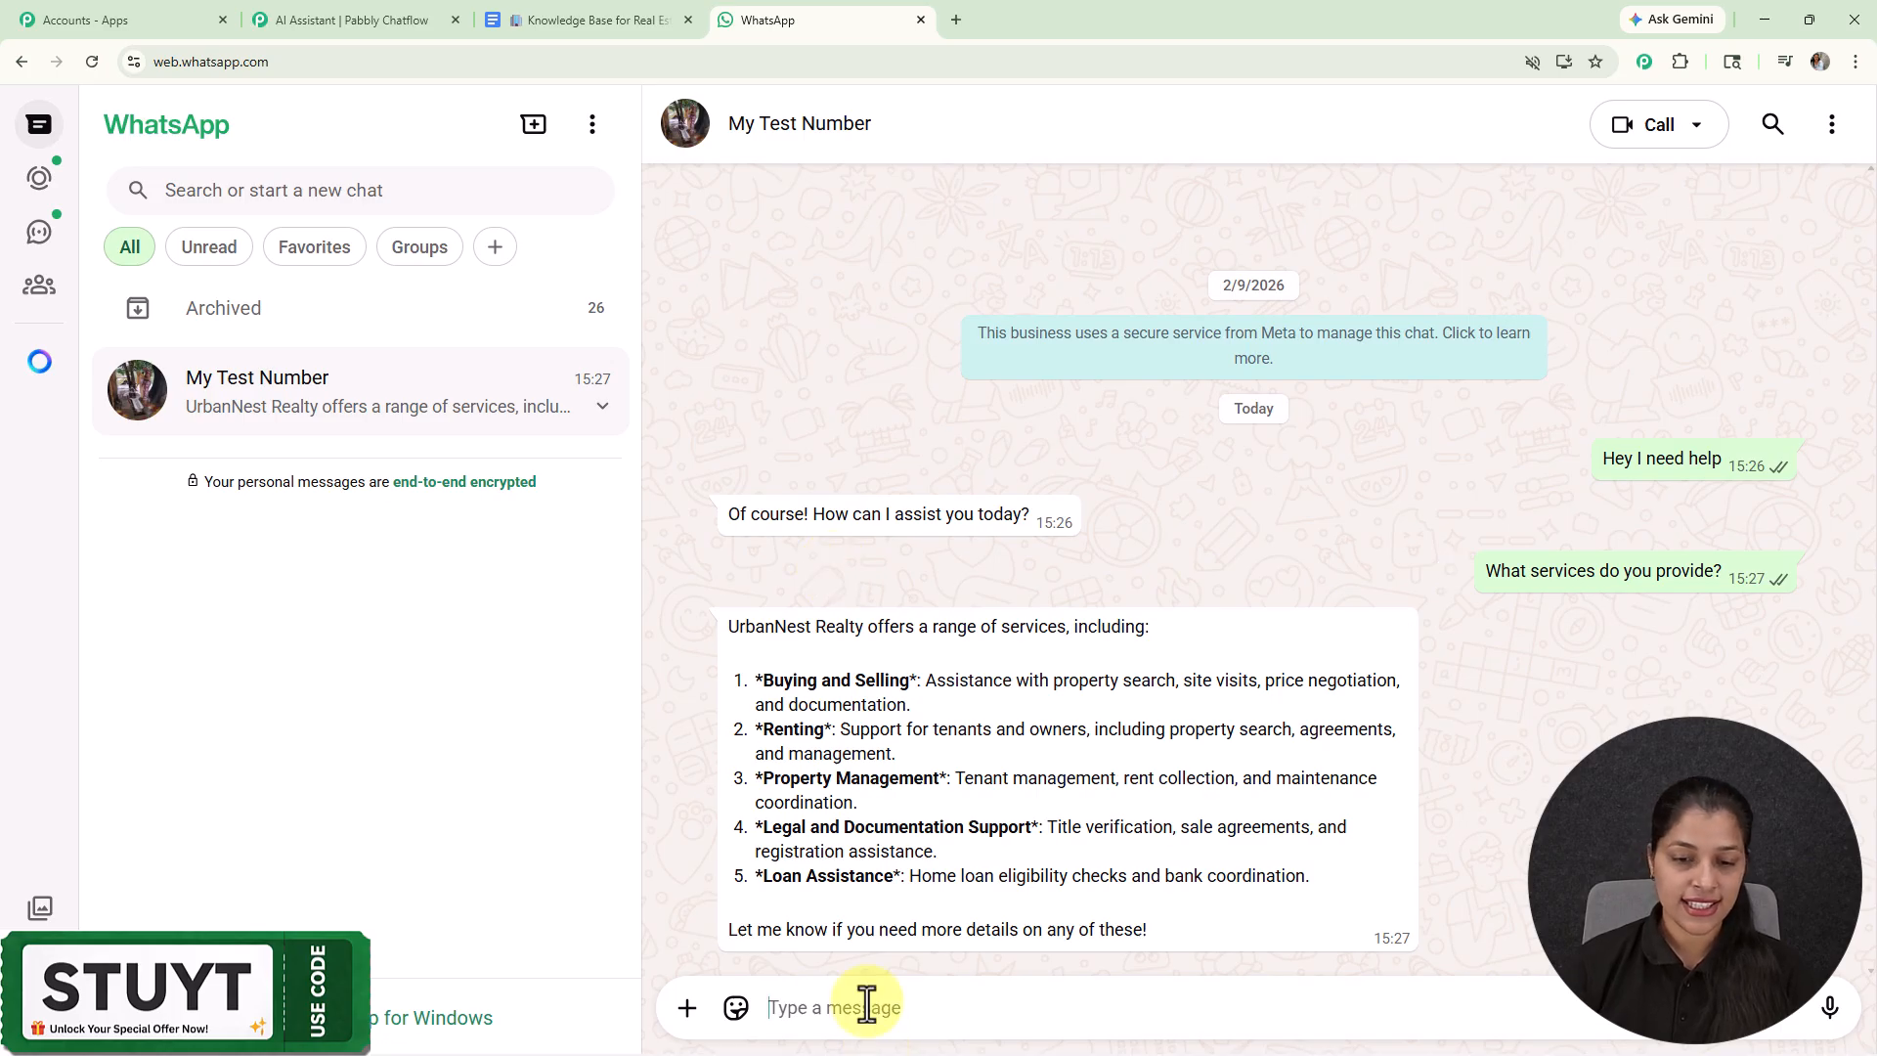
pyautogui.write('Whats the procedure for buying a property?')
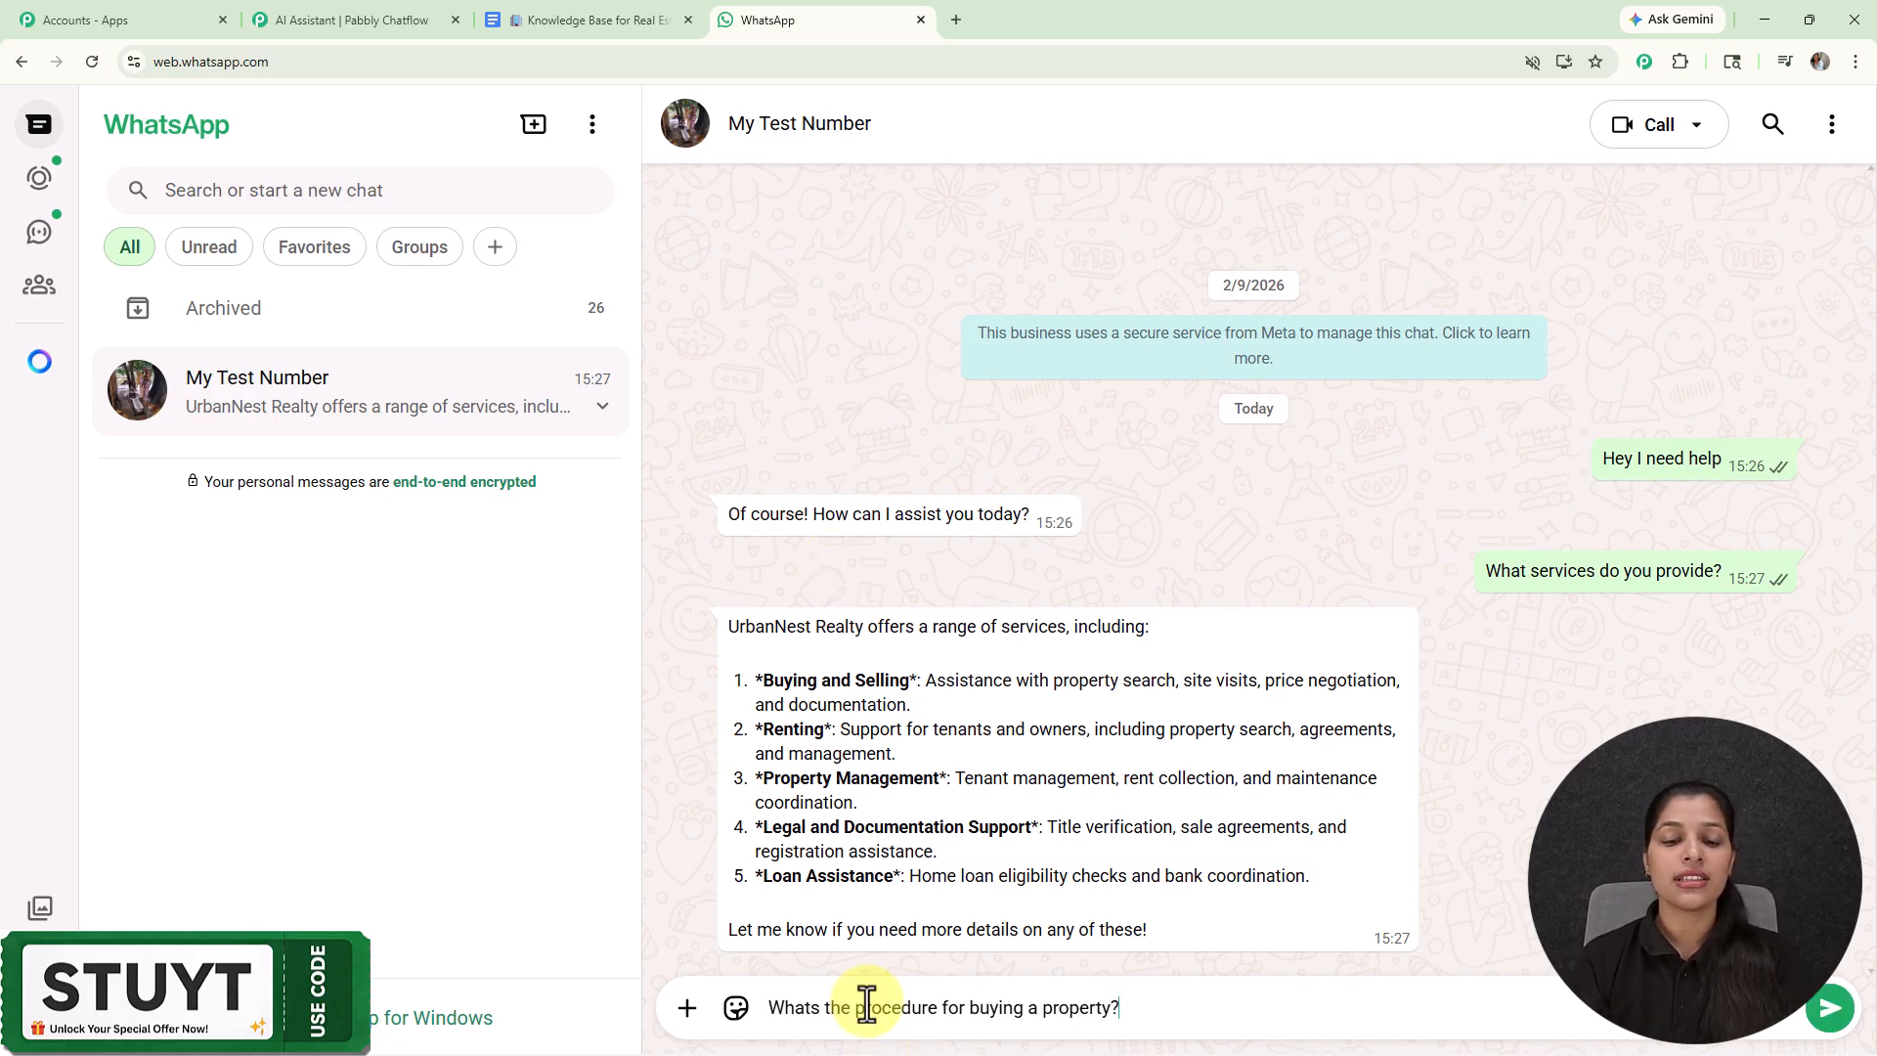
pyautogui.press('Return')
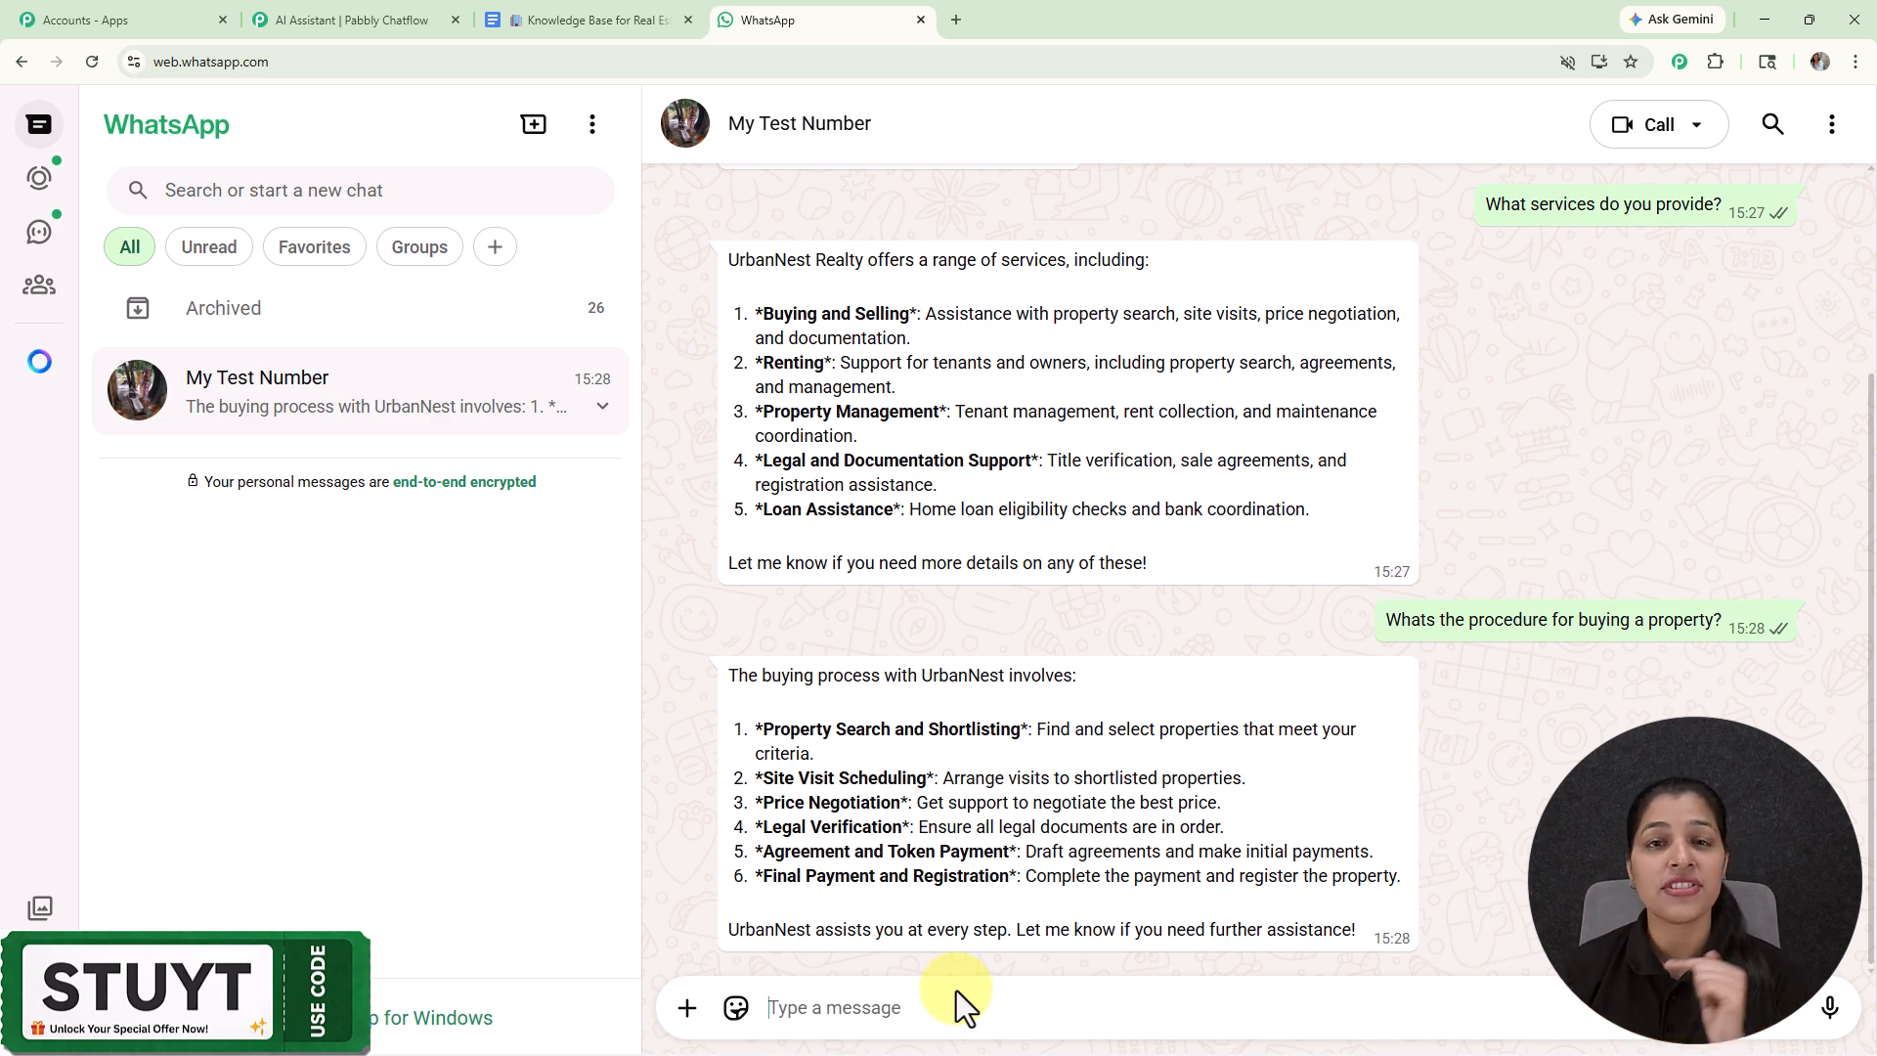
# Step: Switch to the Knowledge Base for Real Estate Business document in Google Docs and examine its company overview, objective and property categories
pyautogui.click(603, 22)
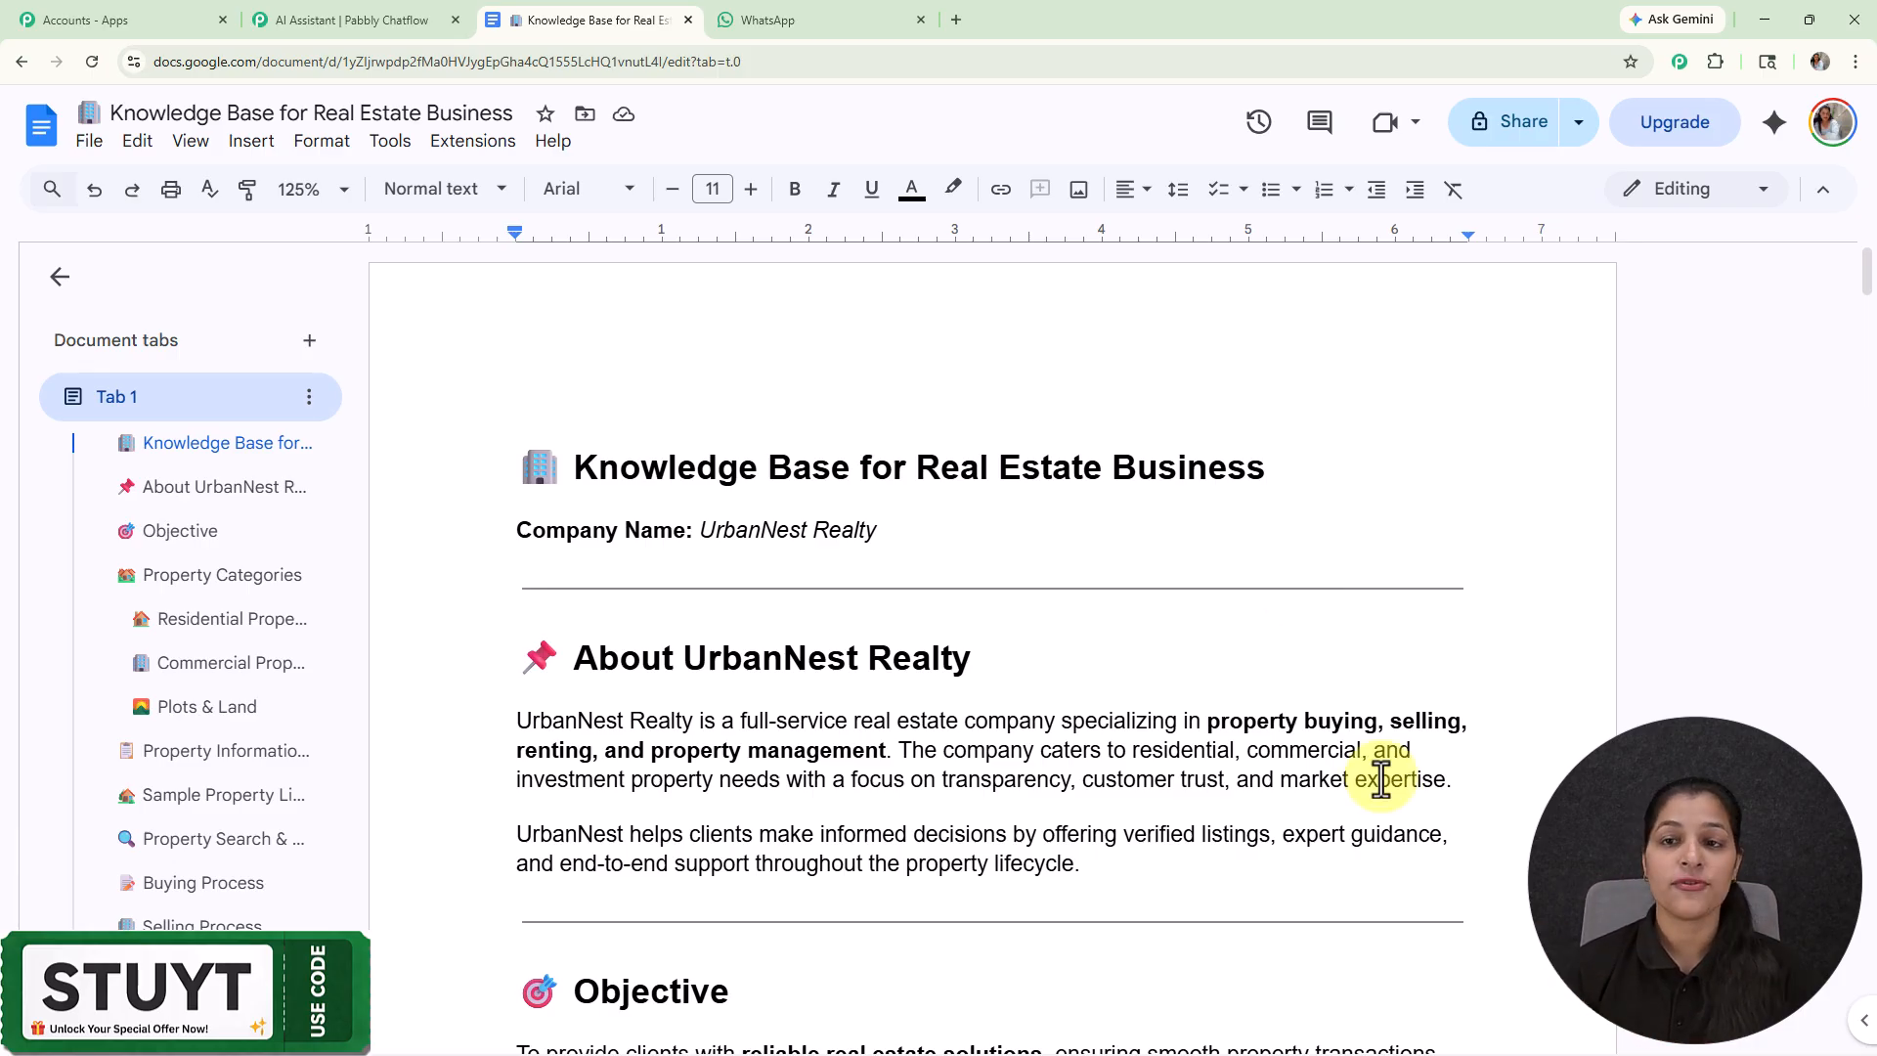
pyautogui.scroll(-2, 1381, 780)
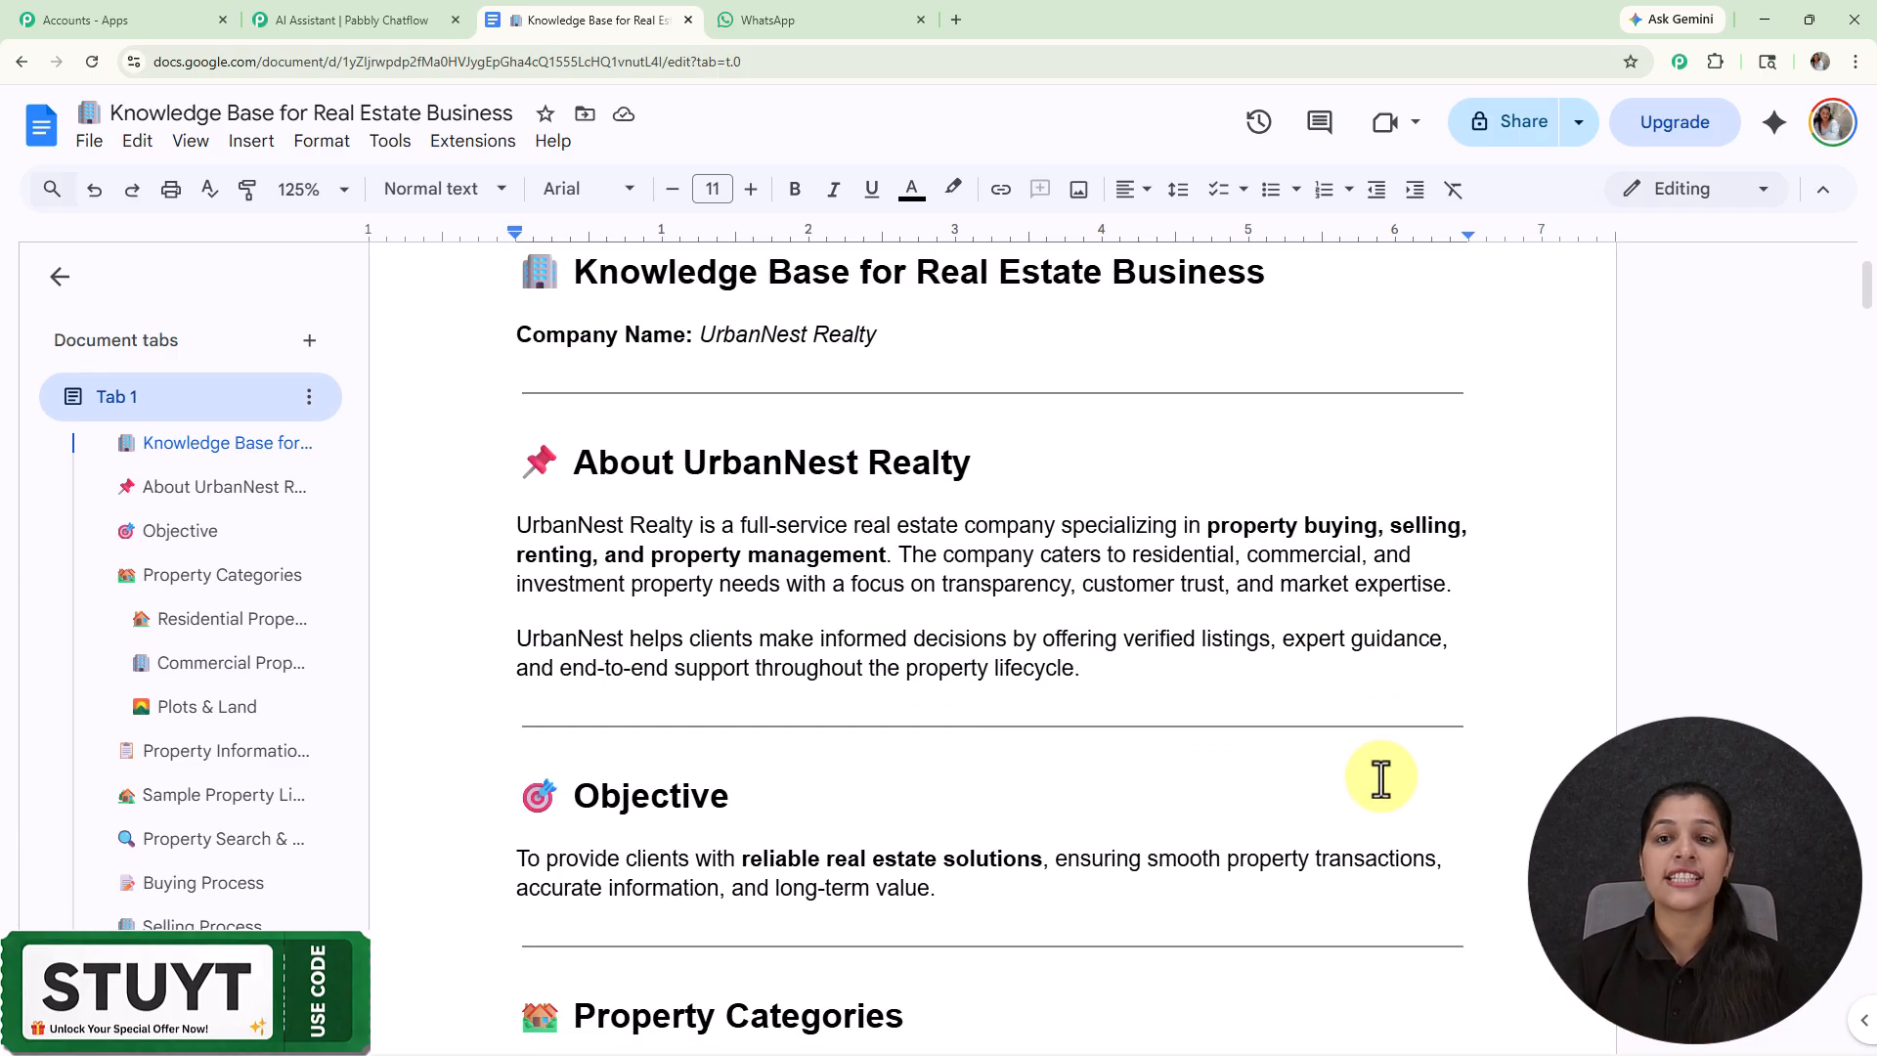
pyautogui.scroll(-6, 1380, 779)
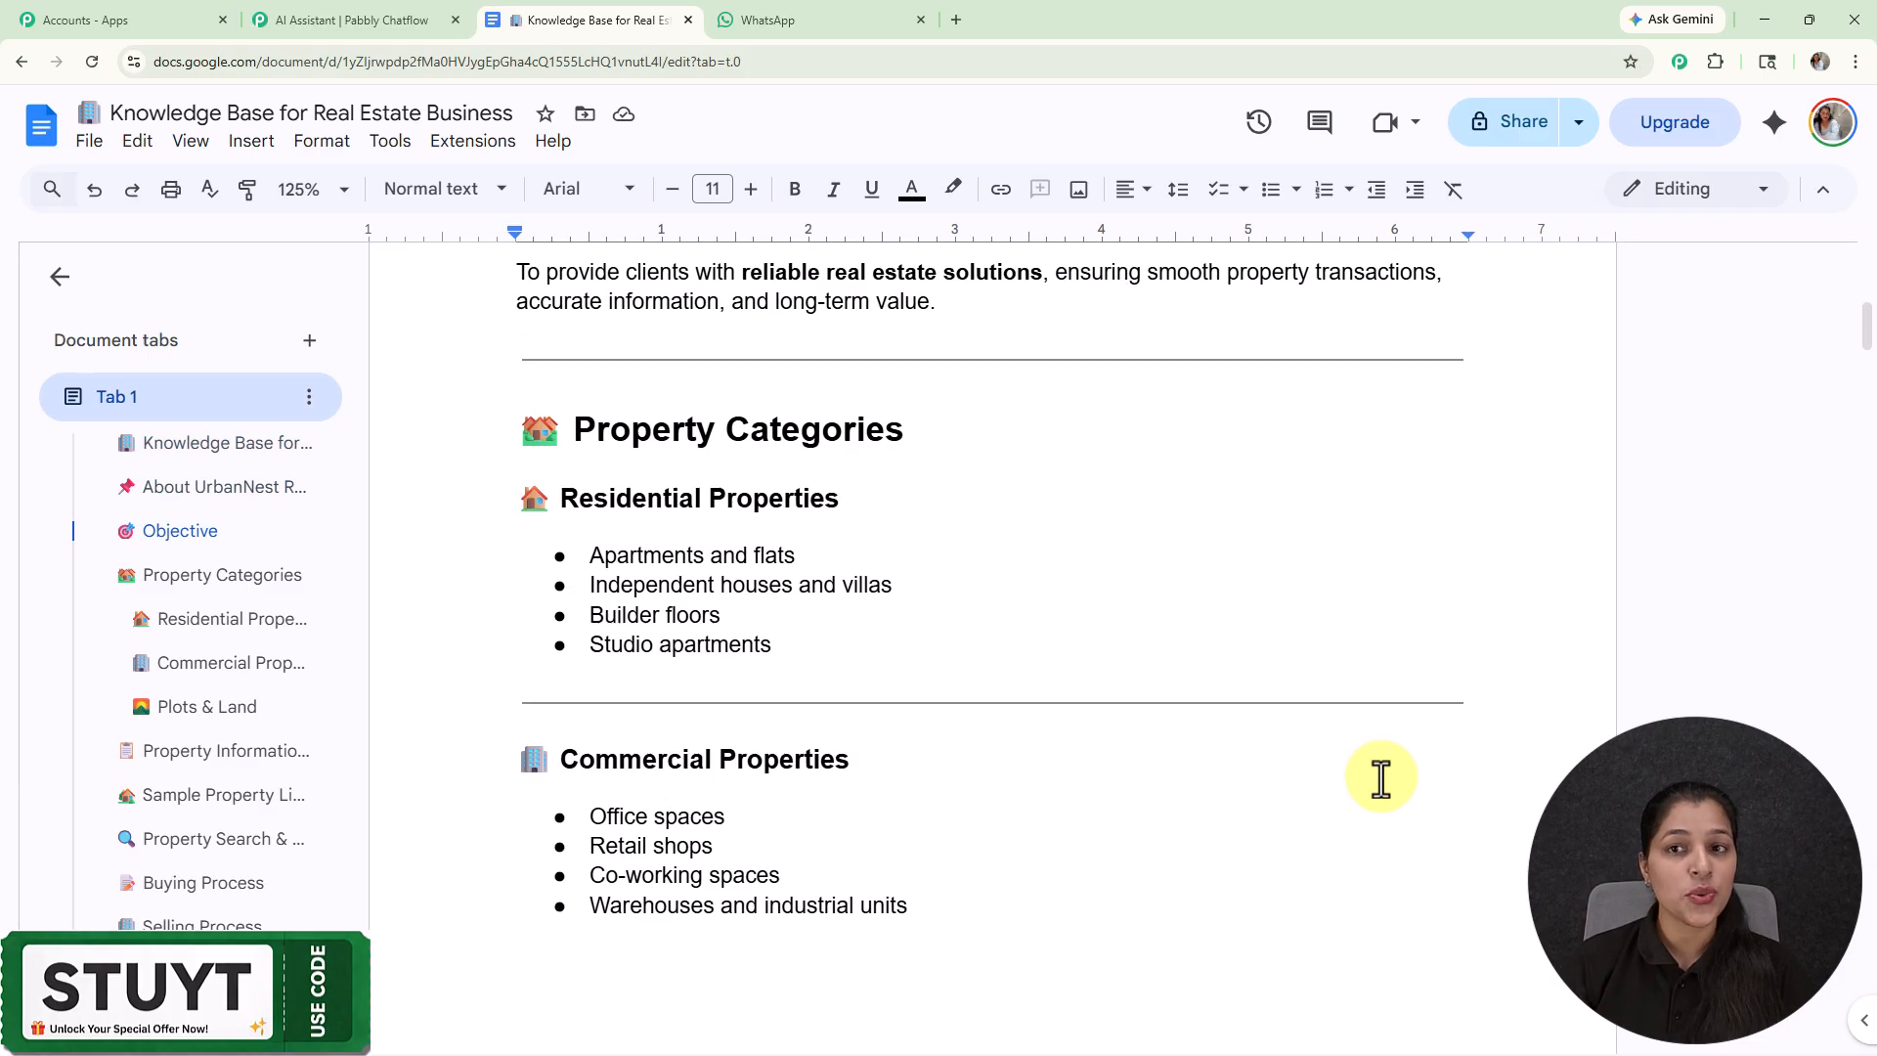
pyautogui.scroll(-4, 1381, 779)
pyautogui.scroll(6, 1380, 779)
pyautogui.scroll(-6, 1380, 780)
pyautogui.scroll(3, 1381, 780)
pyautogui.scroll(-3, 1380, 780)
pyautogui.scroll(12, 1381, 779)
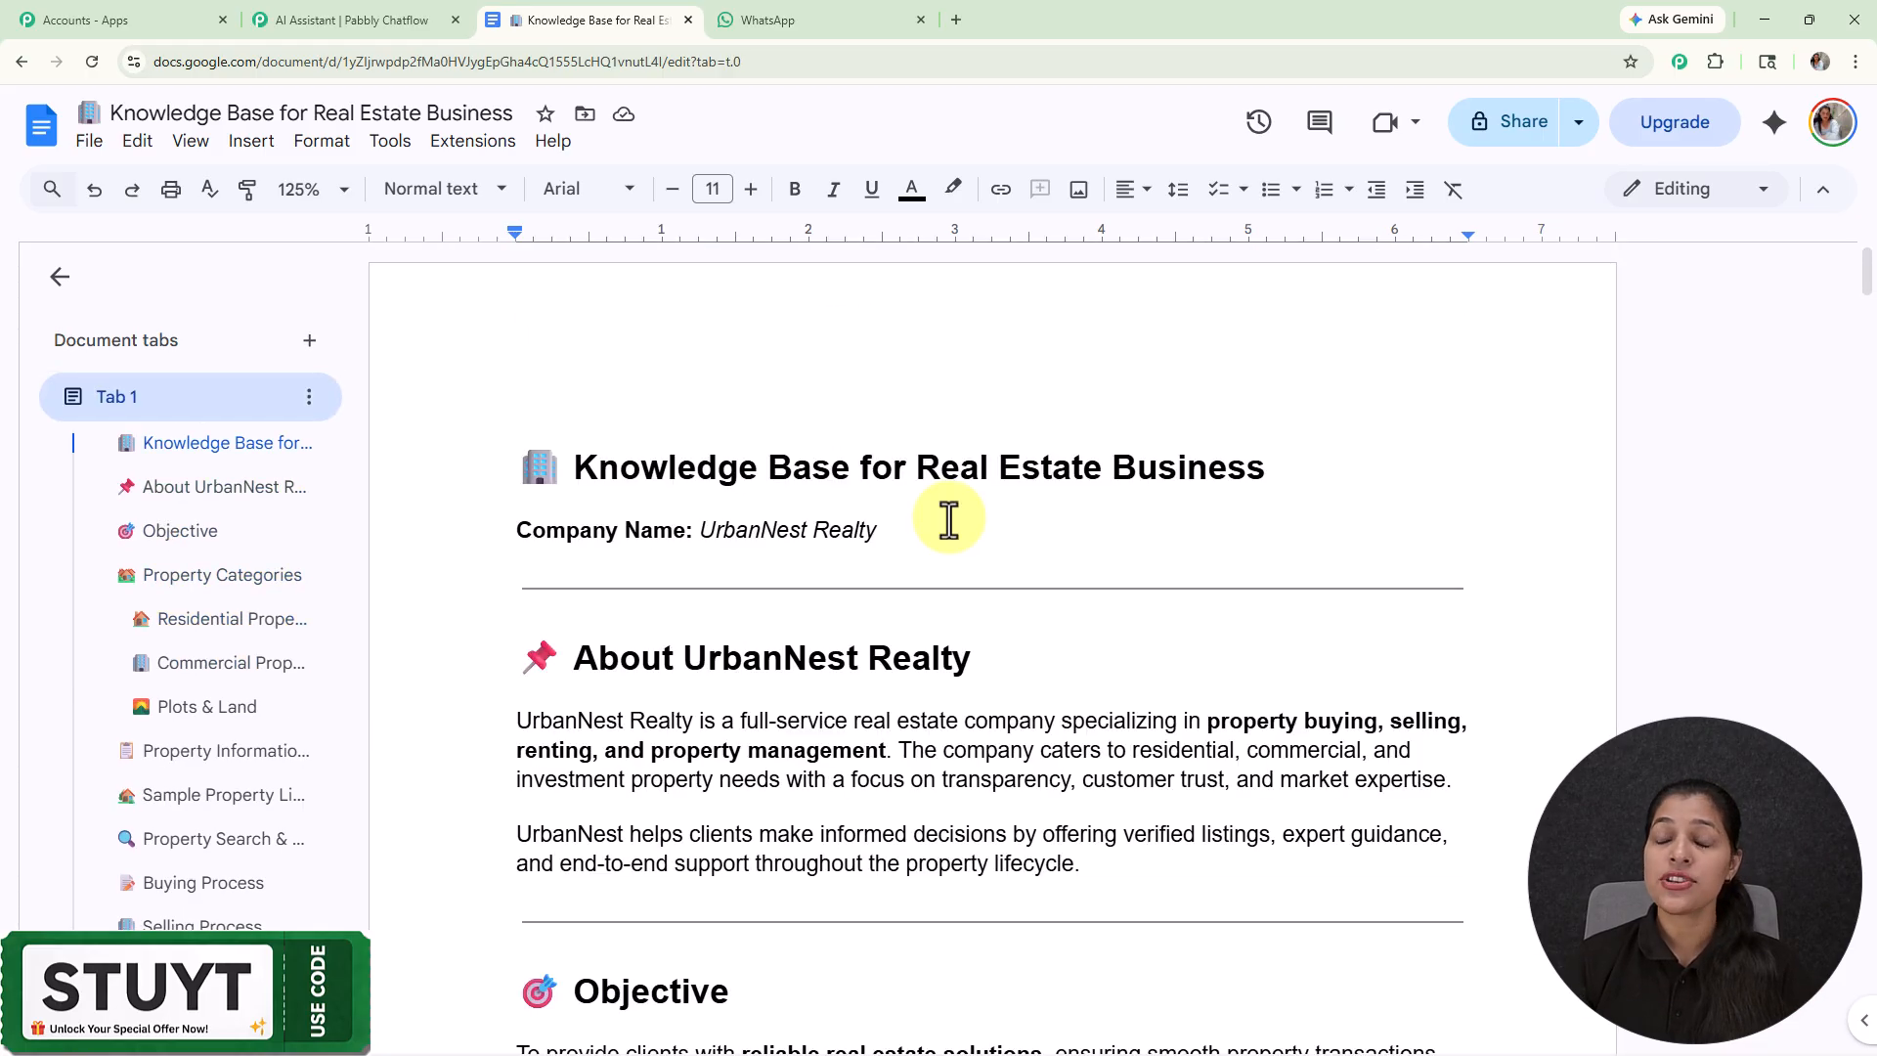
# Step: Examine the knowledge base's property categories and property information structure, highlighting the residential and commercial property lists
pyautogui.scroll(-3, 949, 520)
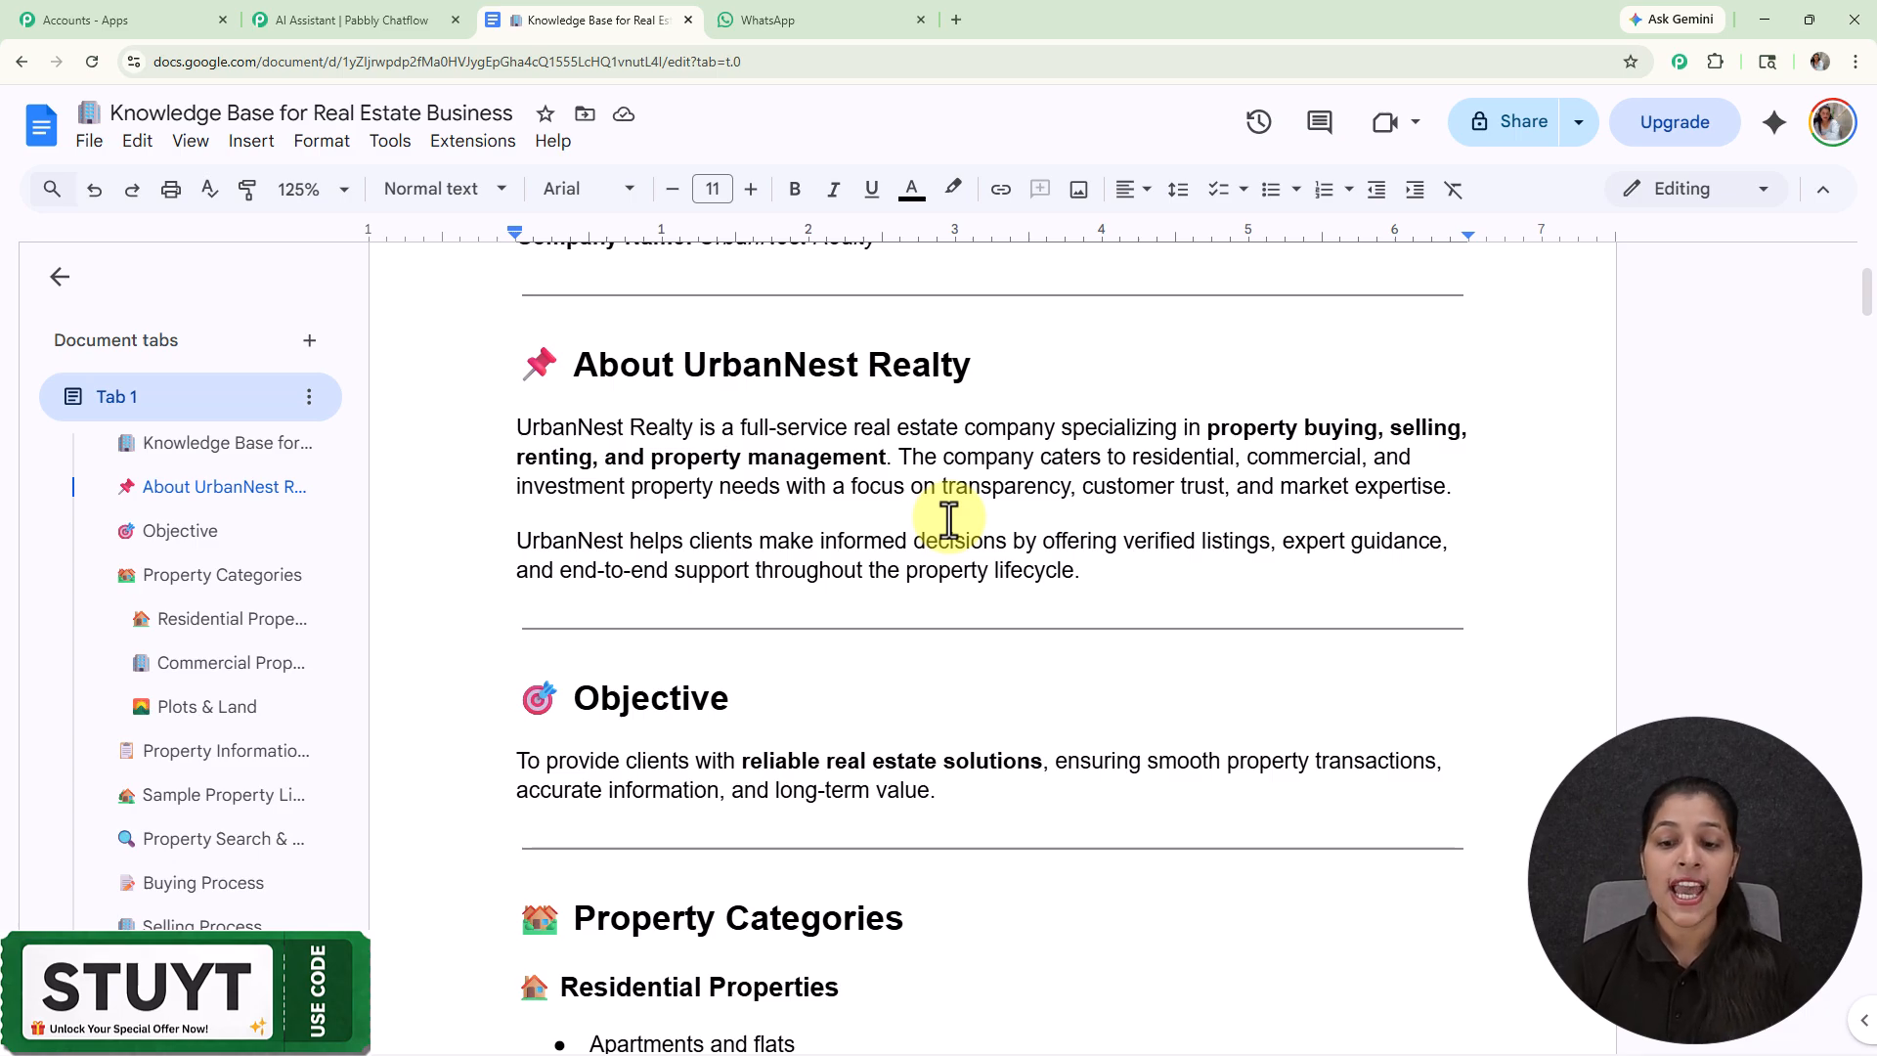
pyautogui.scroll(-12, 949, 519)
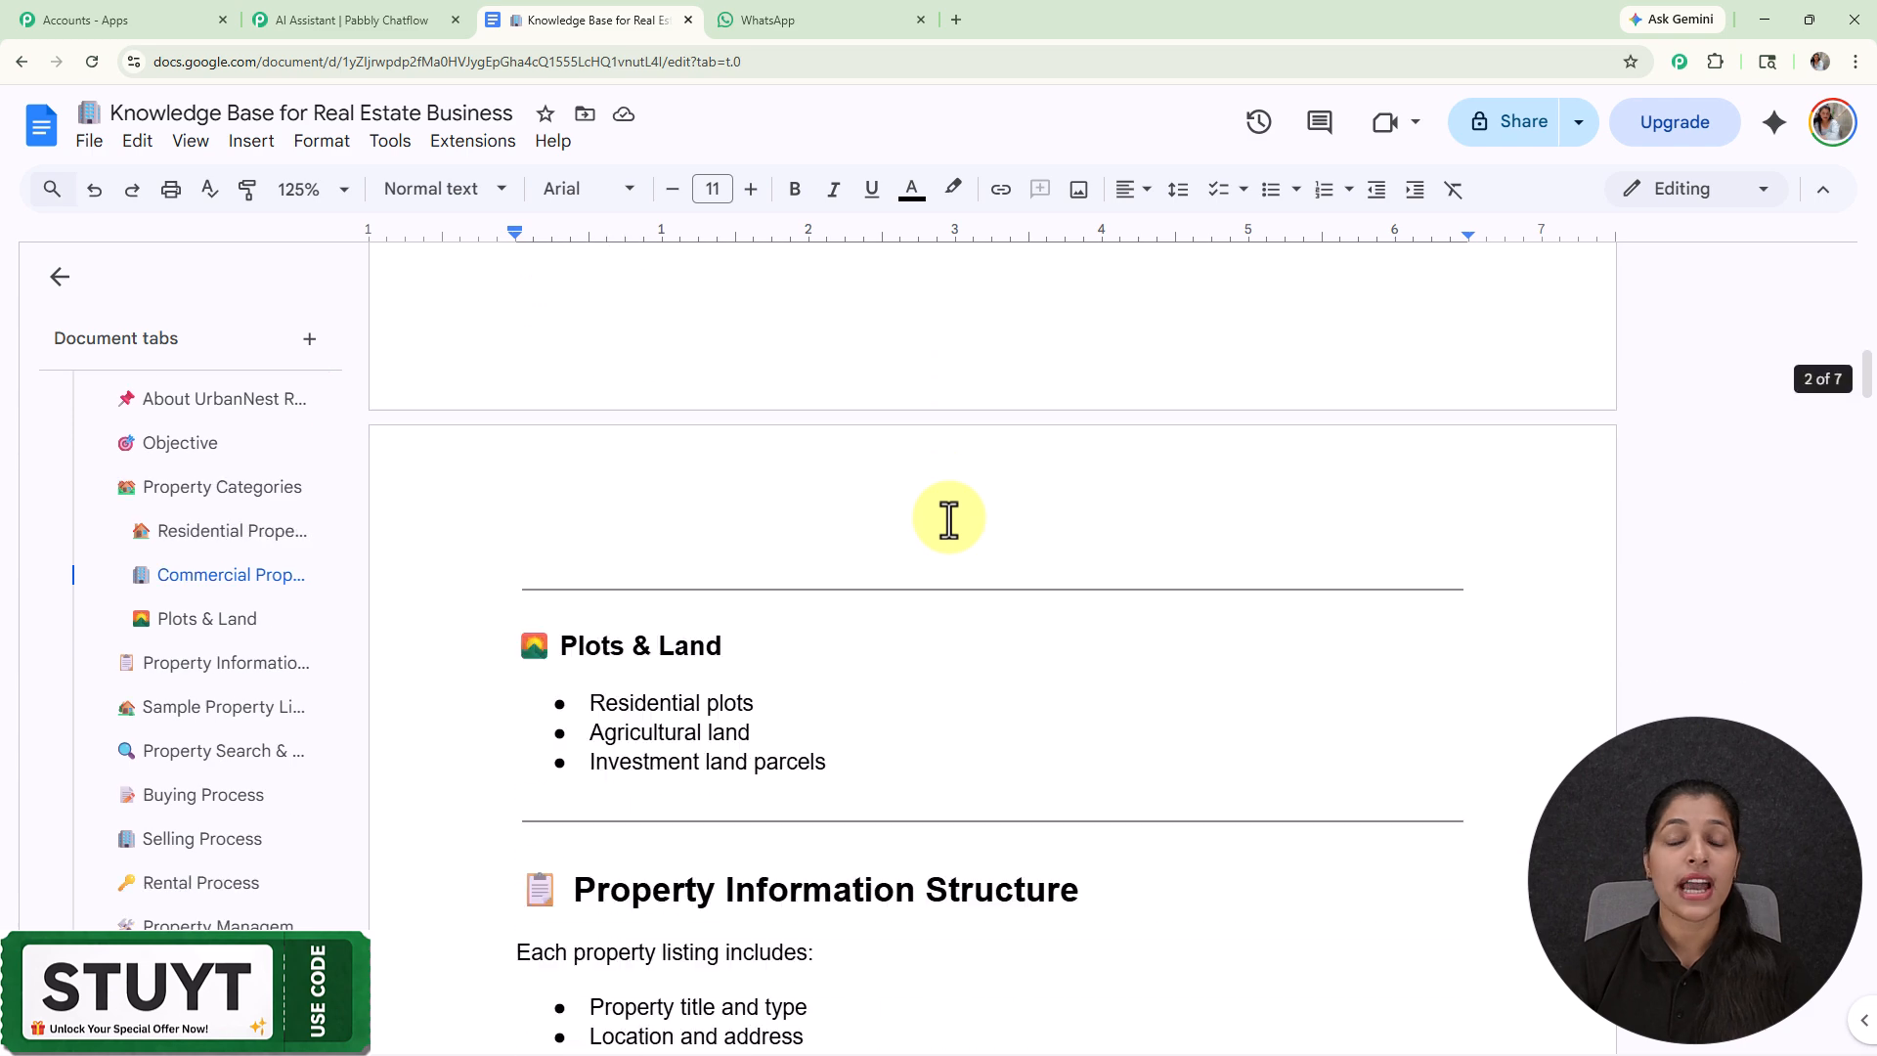
pyautogui.scroll(-5, 948, 519)
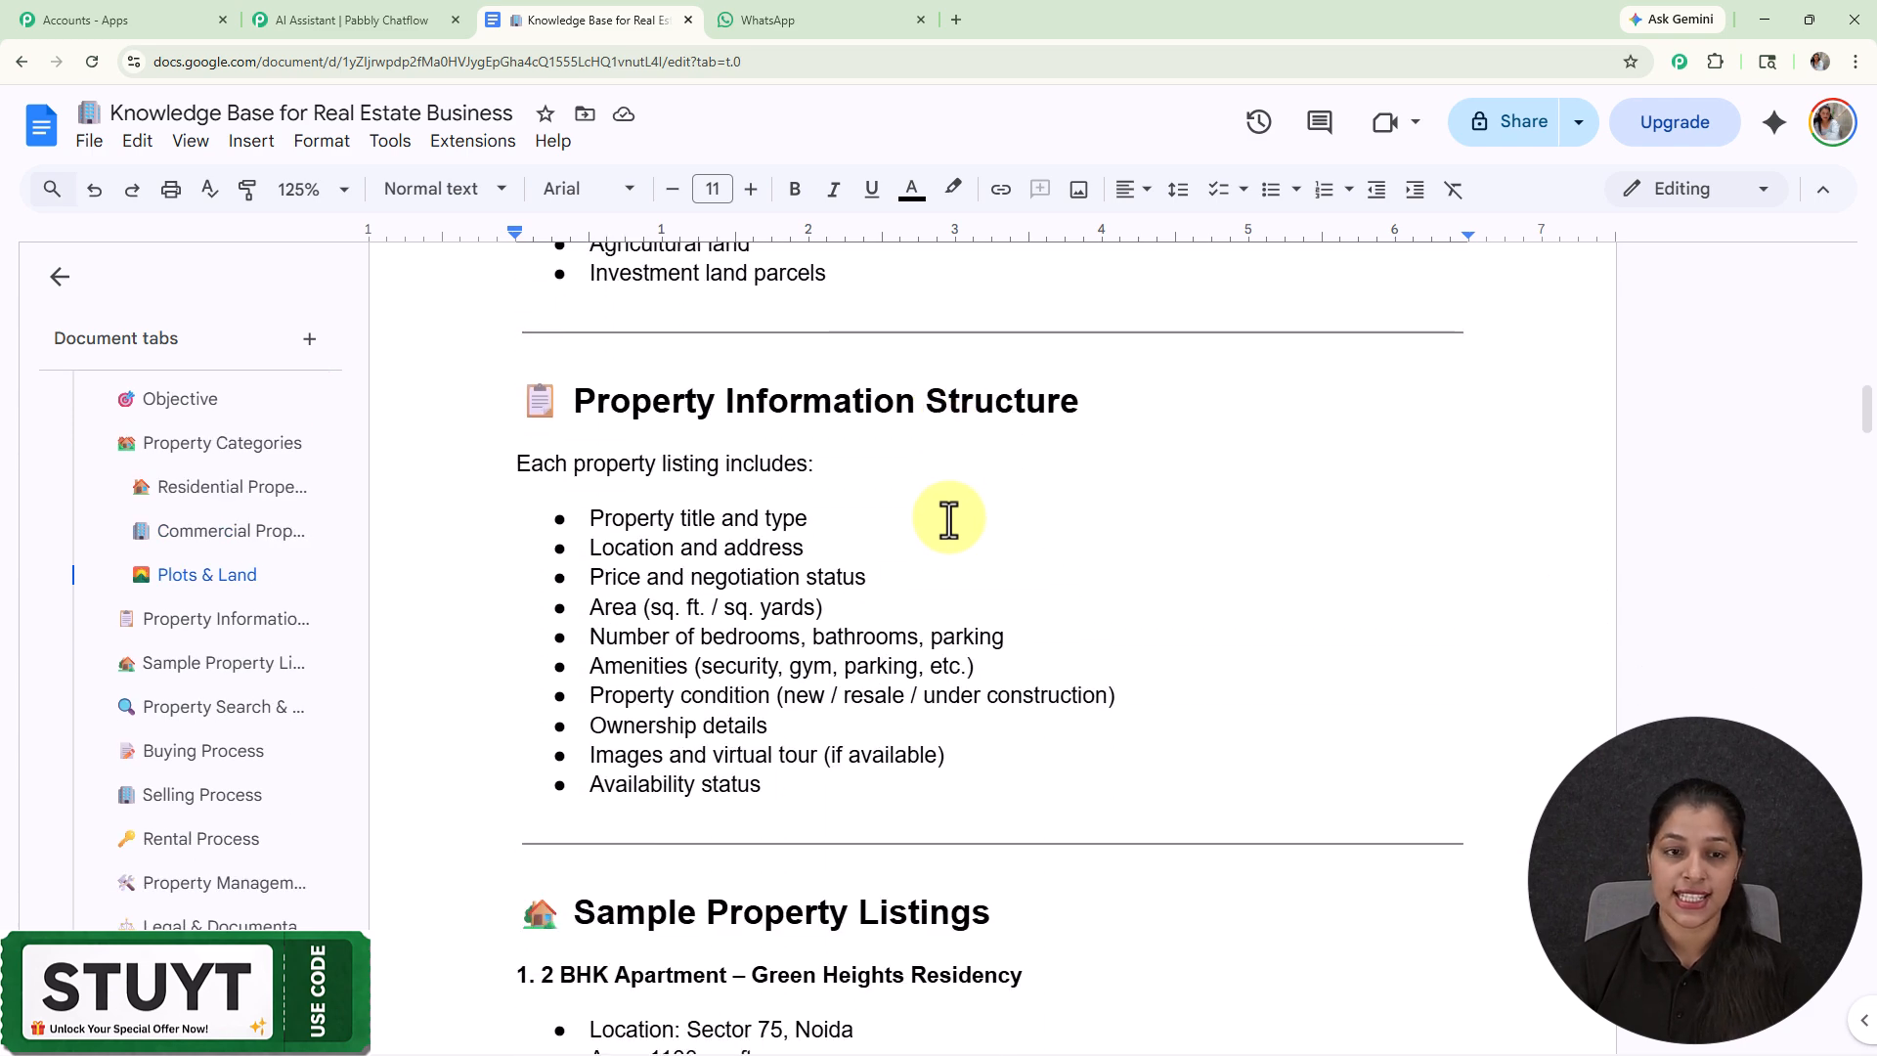
pyautogui.scroll(10, 818, 524)
pyautogui.scroll(-5, 817, 525)
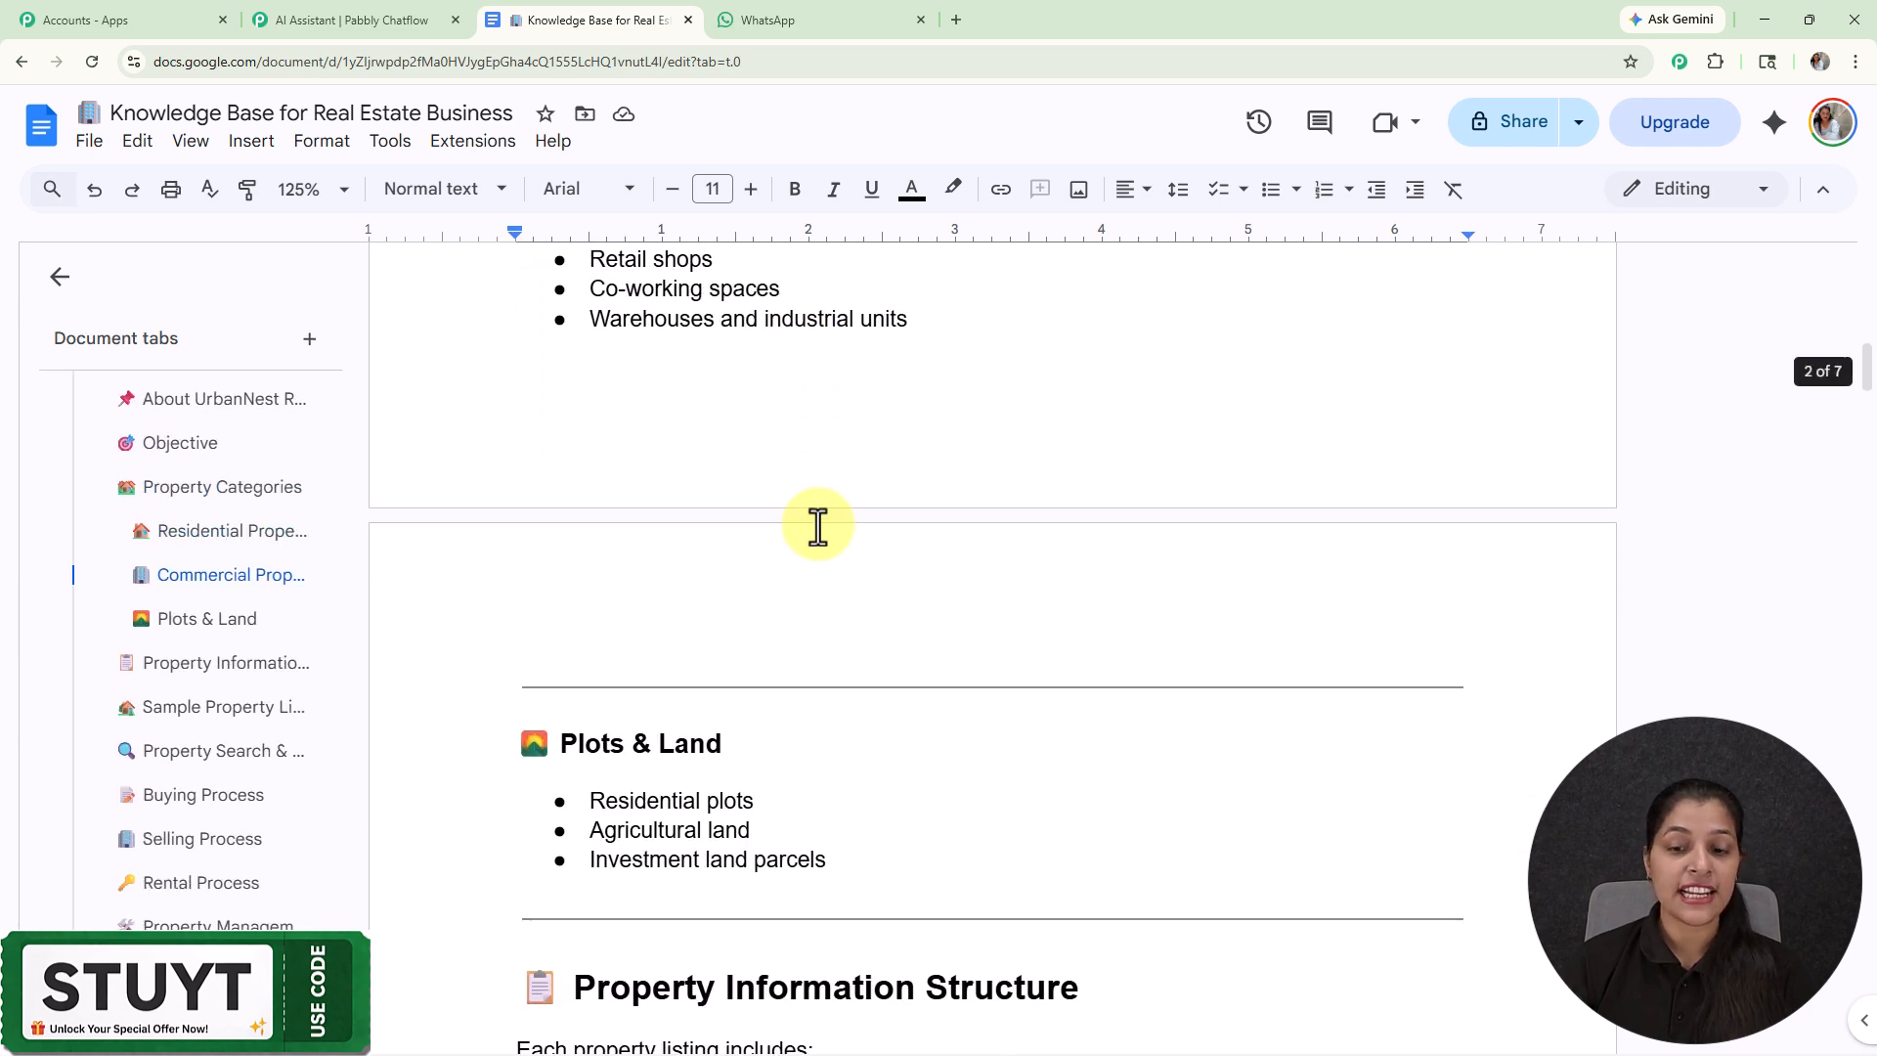
pyautogui.scroll(-4, 817, 524)
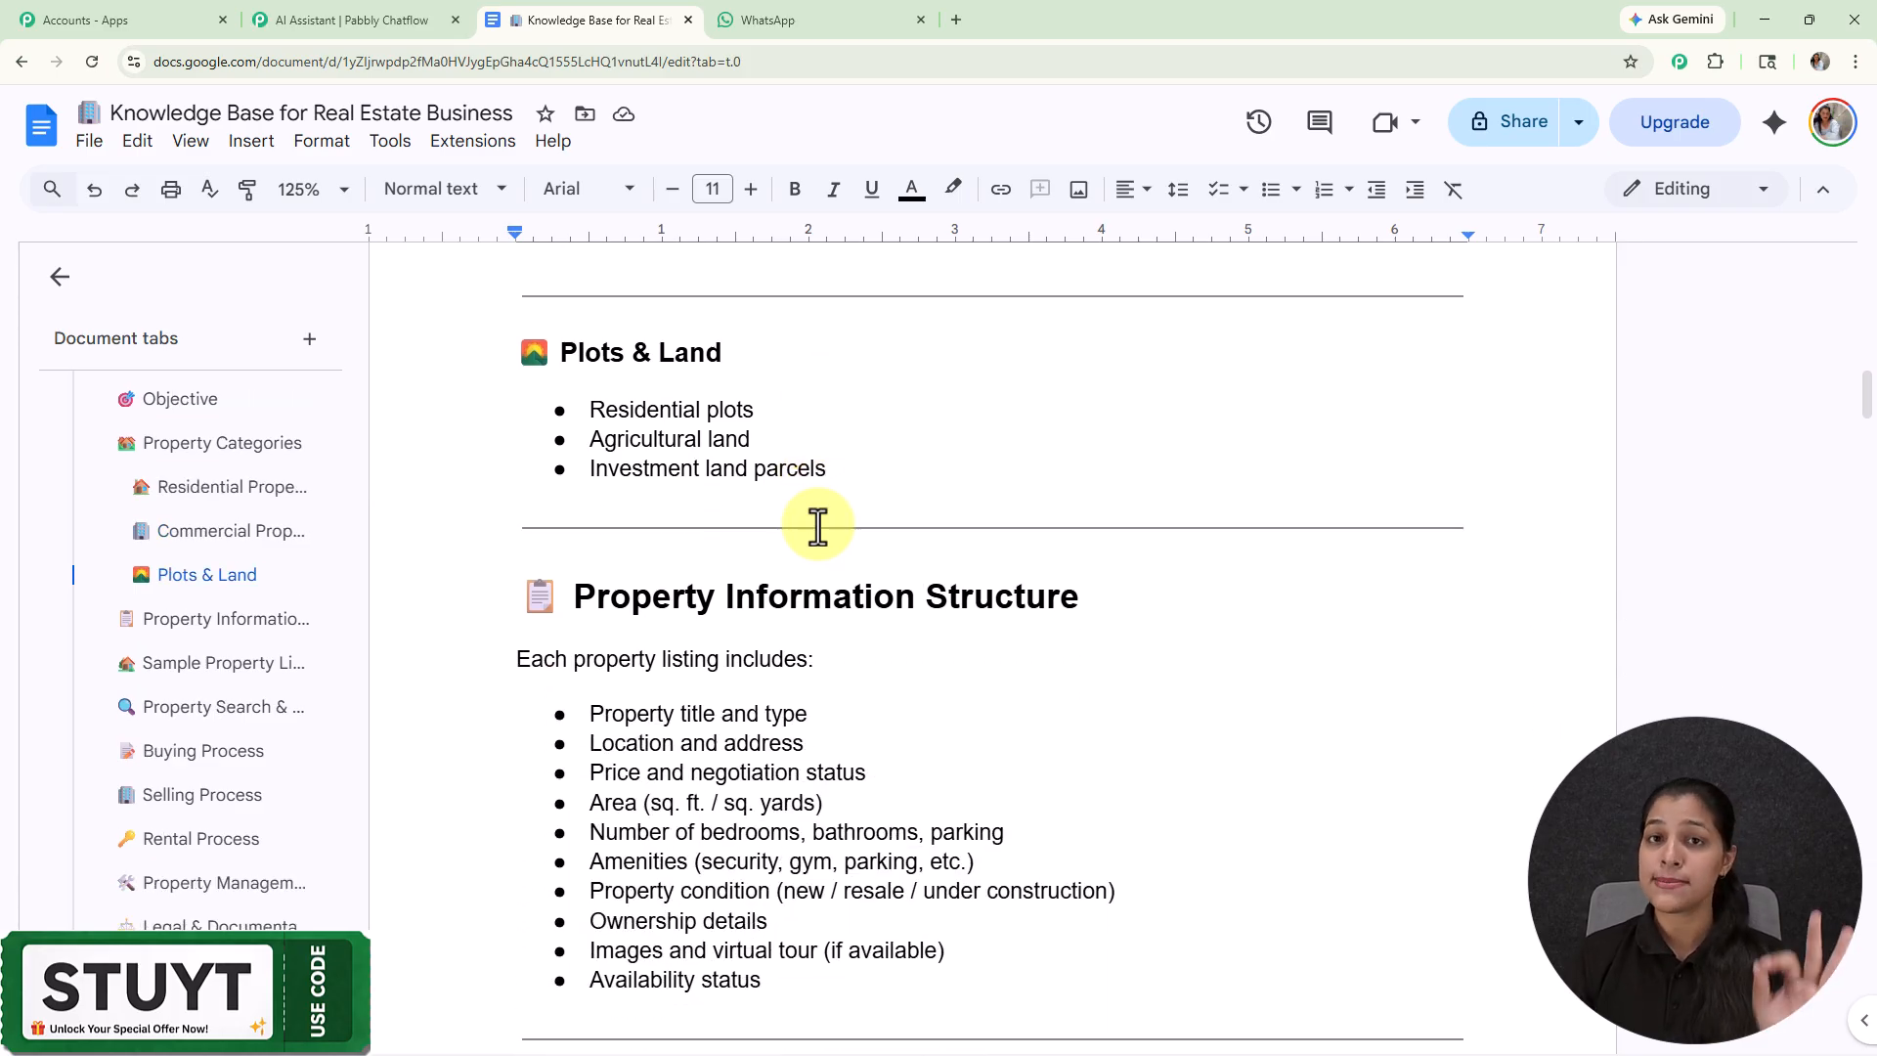
pyautogui.scroll(7, 817, 525)
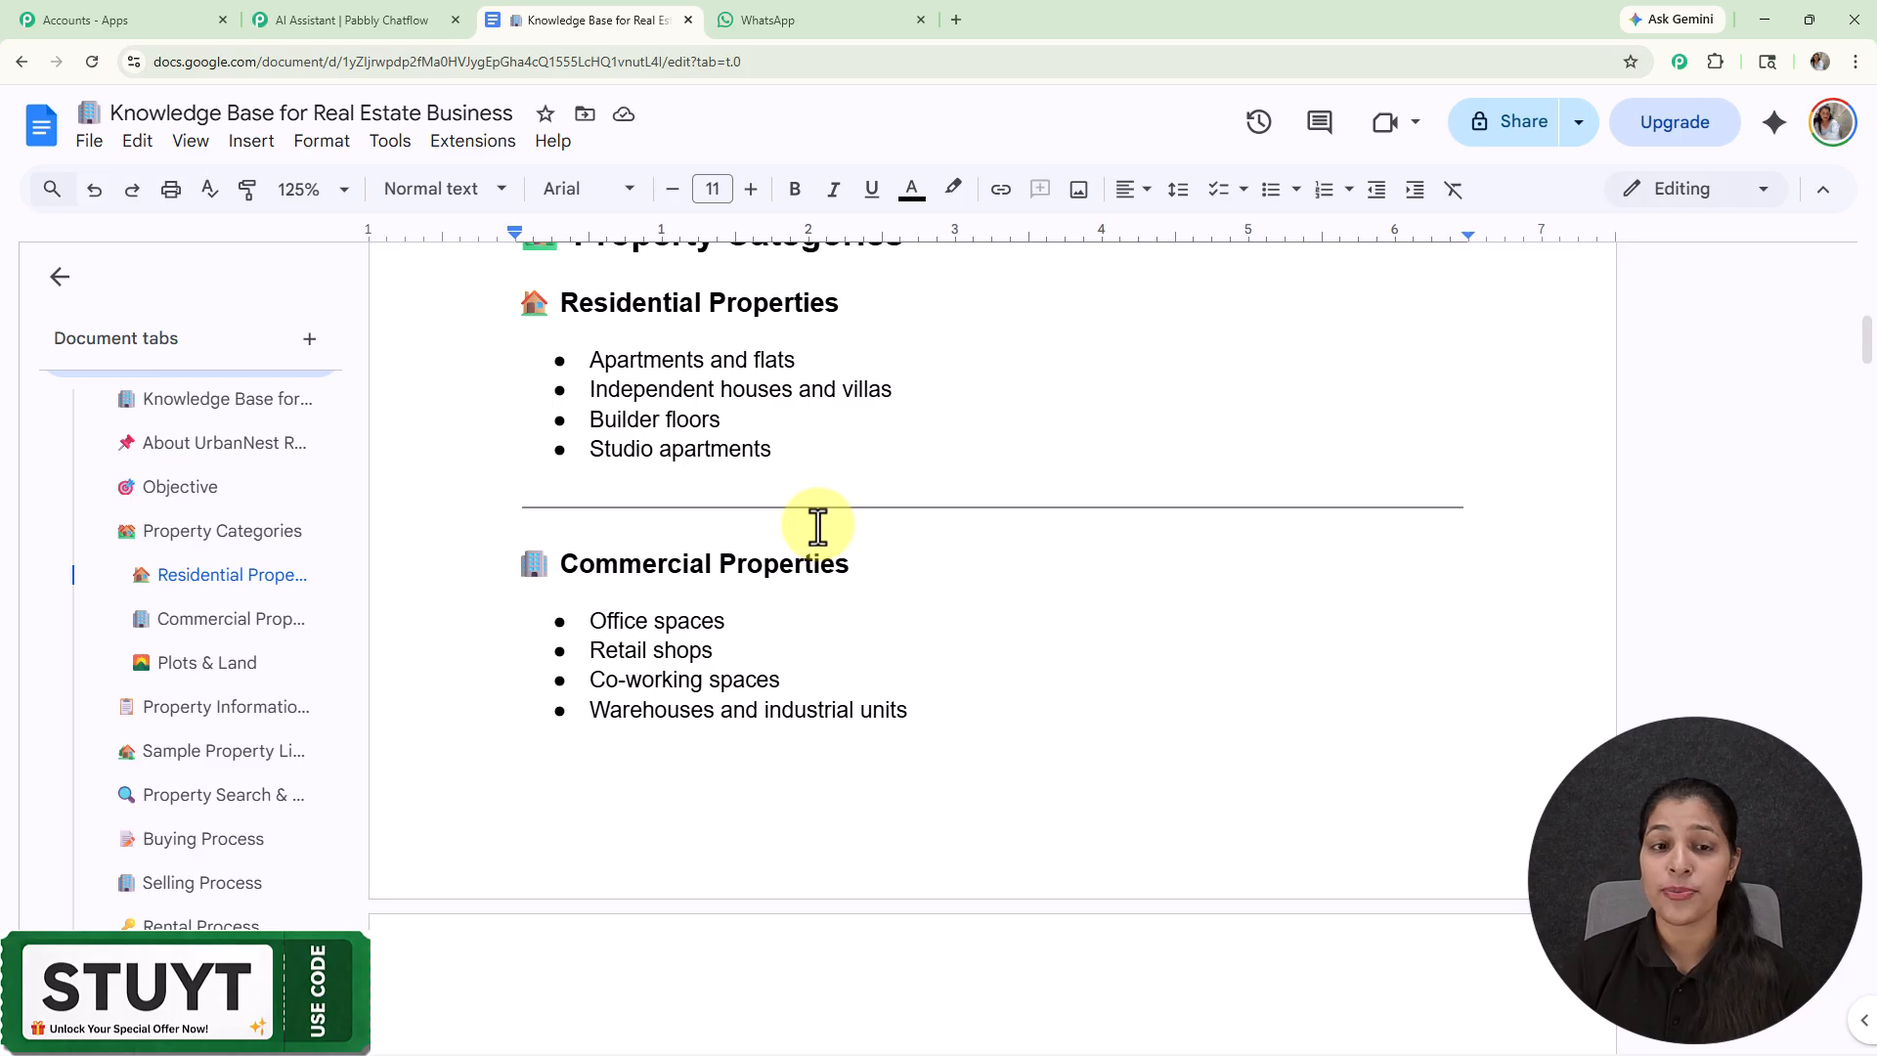
pyautogui.moveTo(519, 303); pyautogui.dragTo(815, 675)
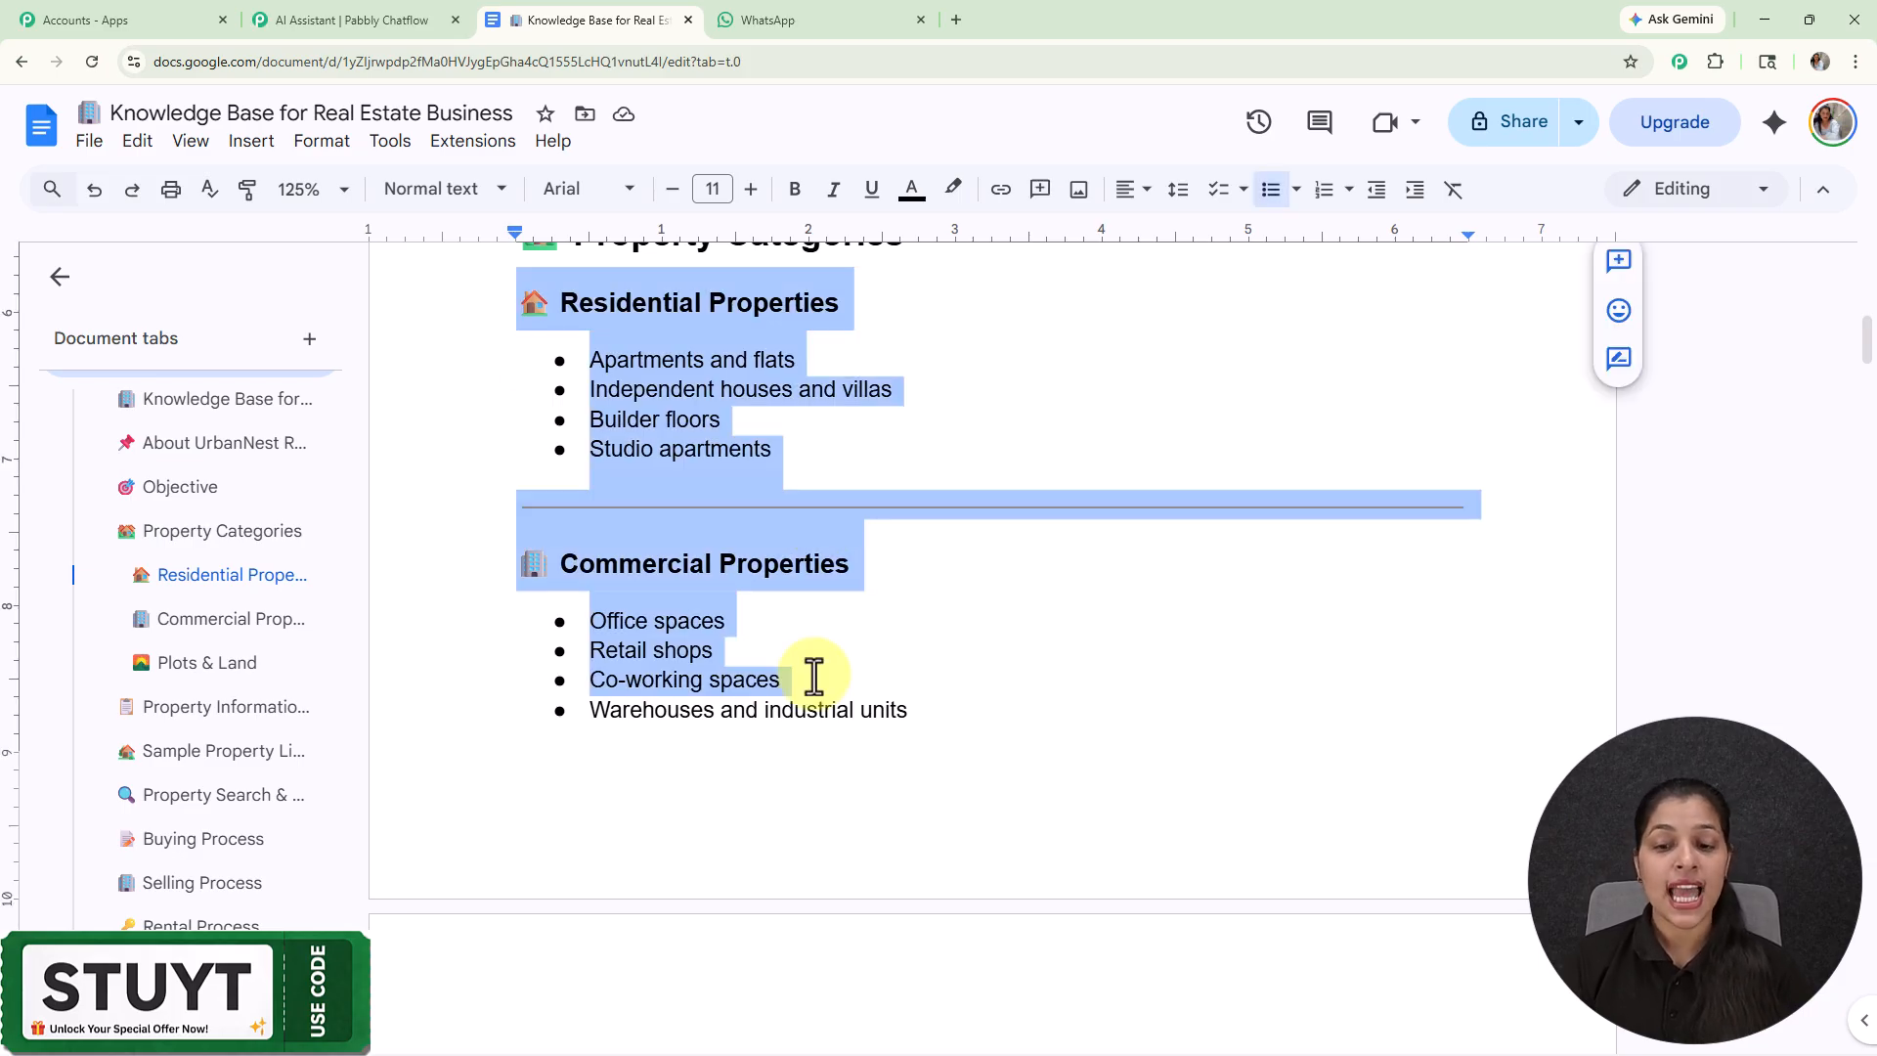
pyautogui.moveTo(815, 675); pyautogui.dragTo(984, 826)
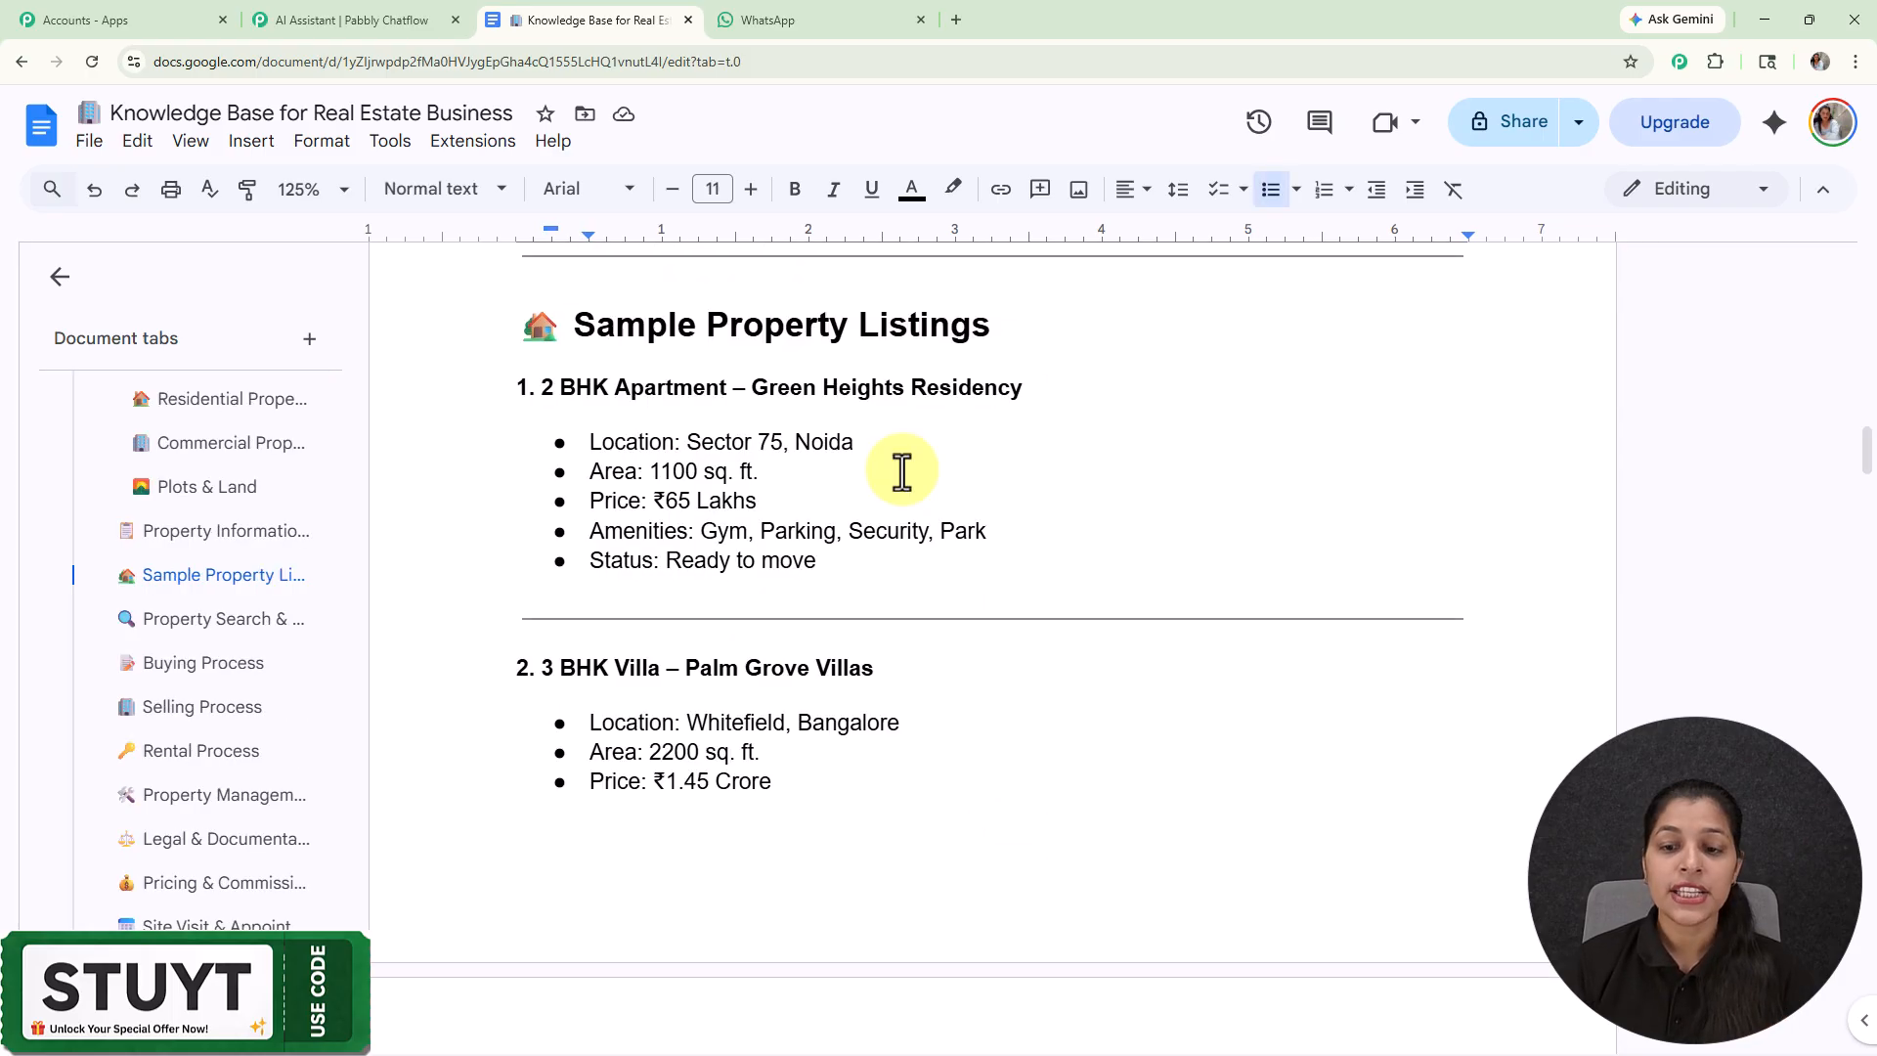
# Step: Read the knowledge base from the sample property listings through the buying process and appointment booking to the FAQs
pyautogui.scroll(-5, 902, 472)
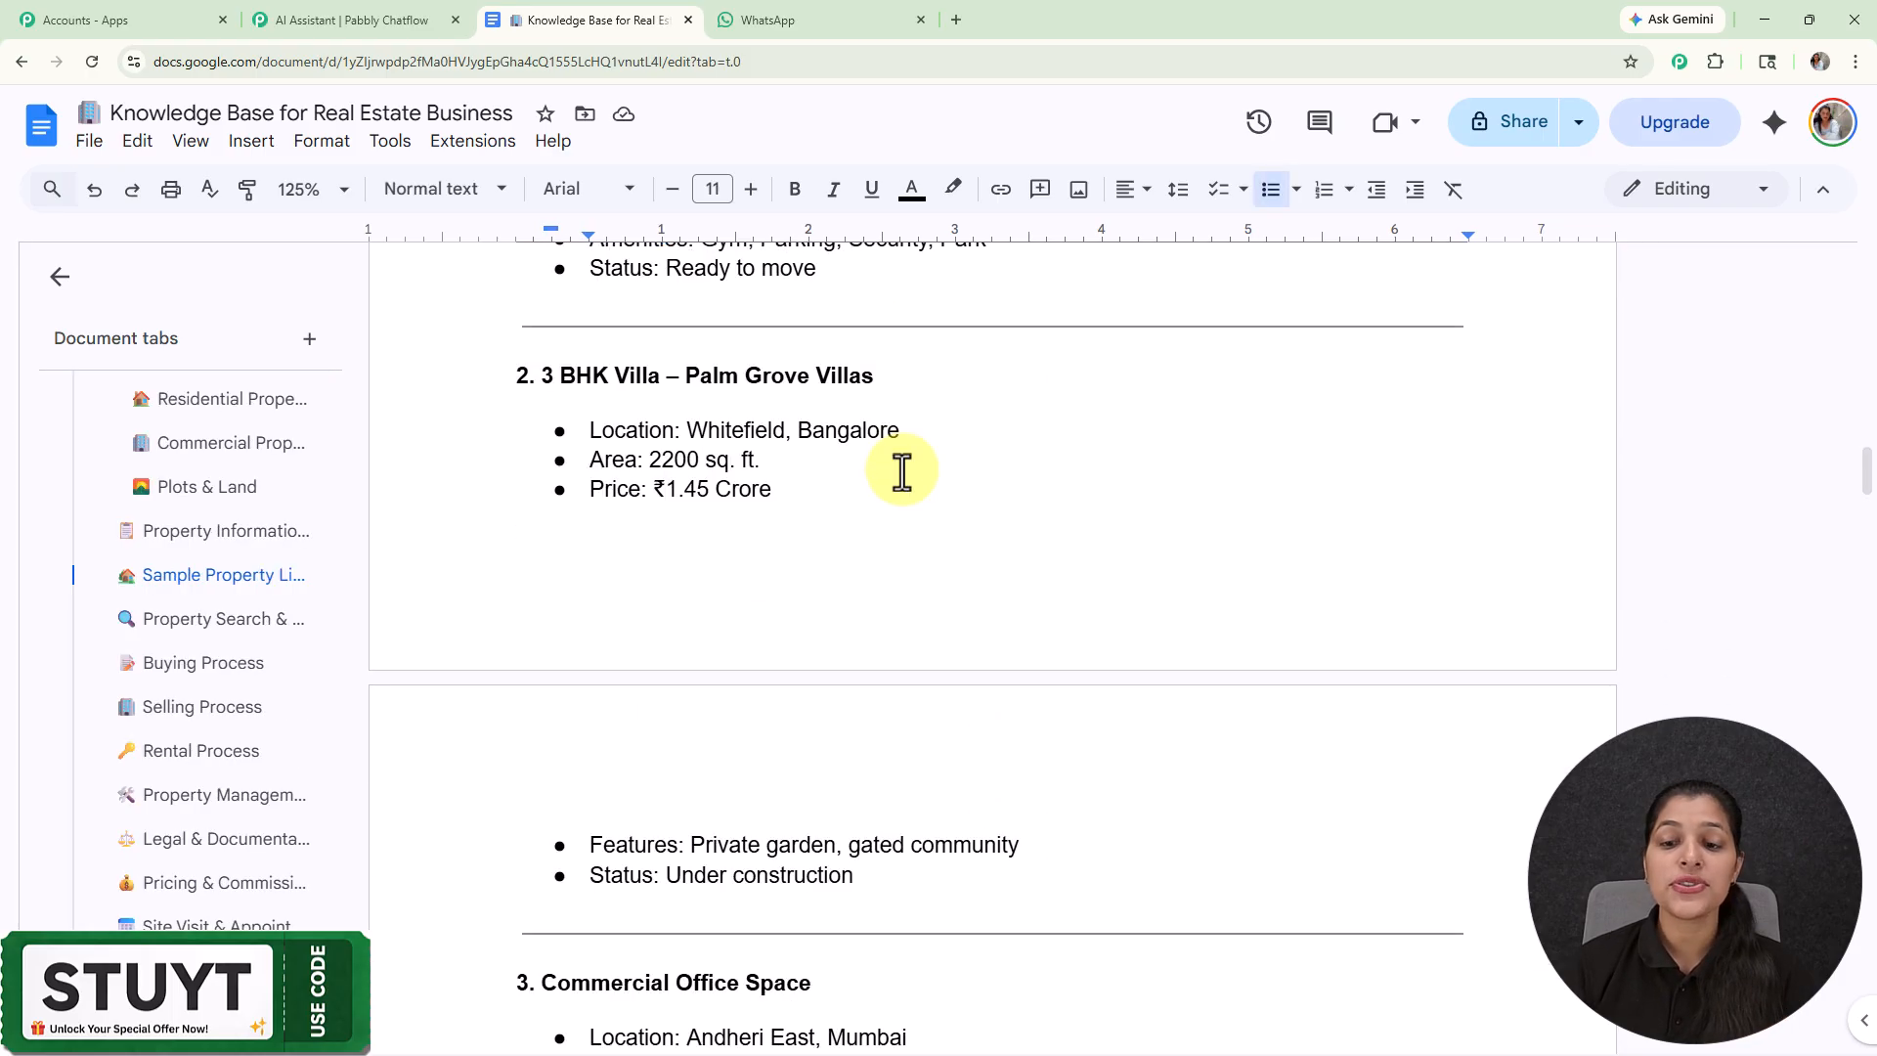
pyautogui.scroll(-4, 902, 473)
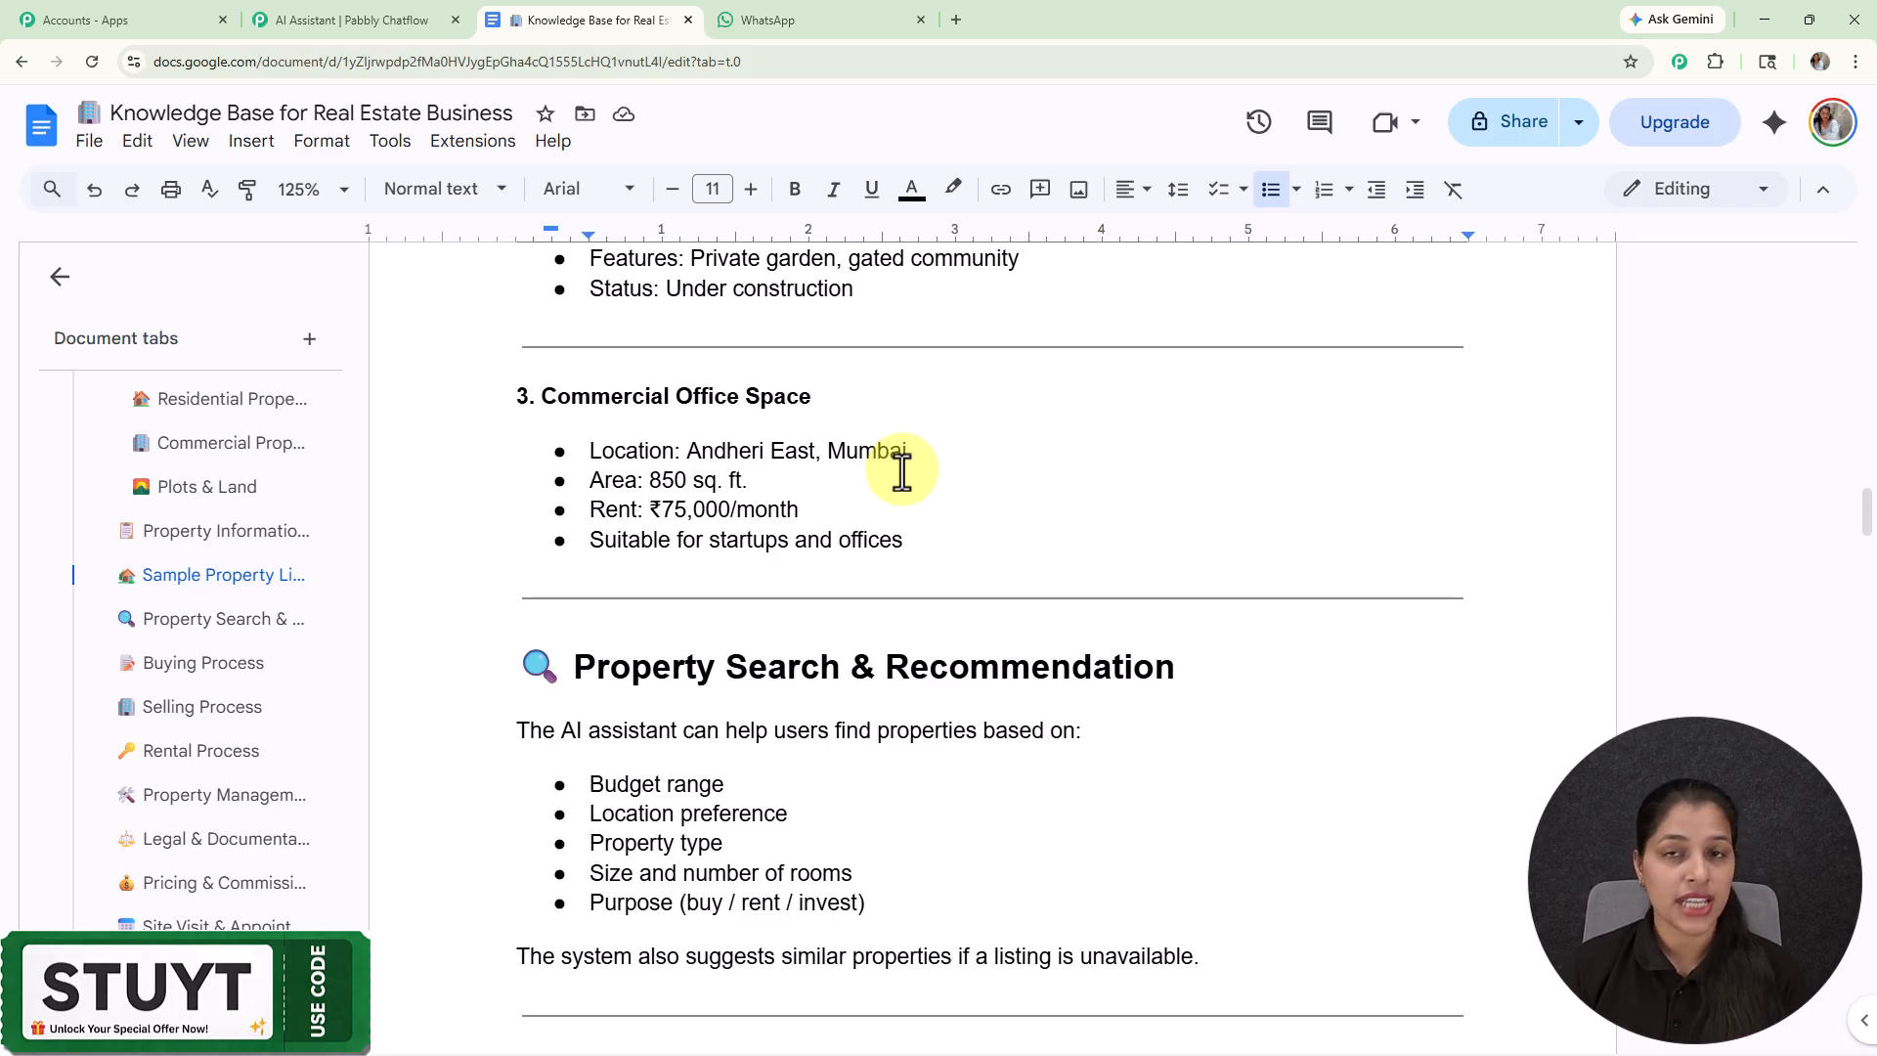
pyautogui.scroll(-7, 902, 472)
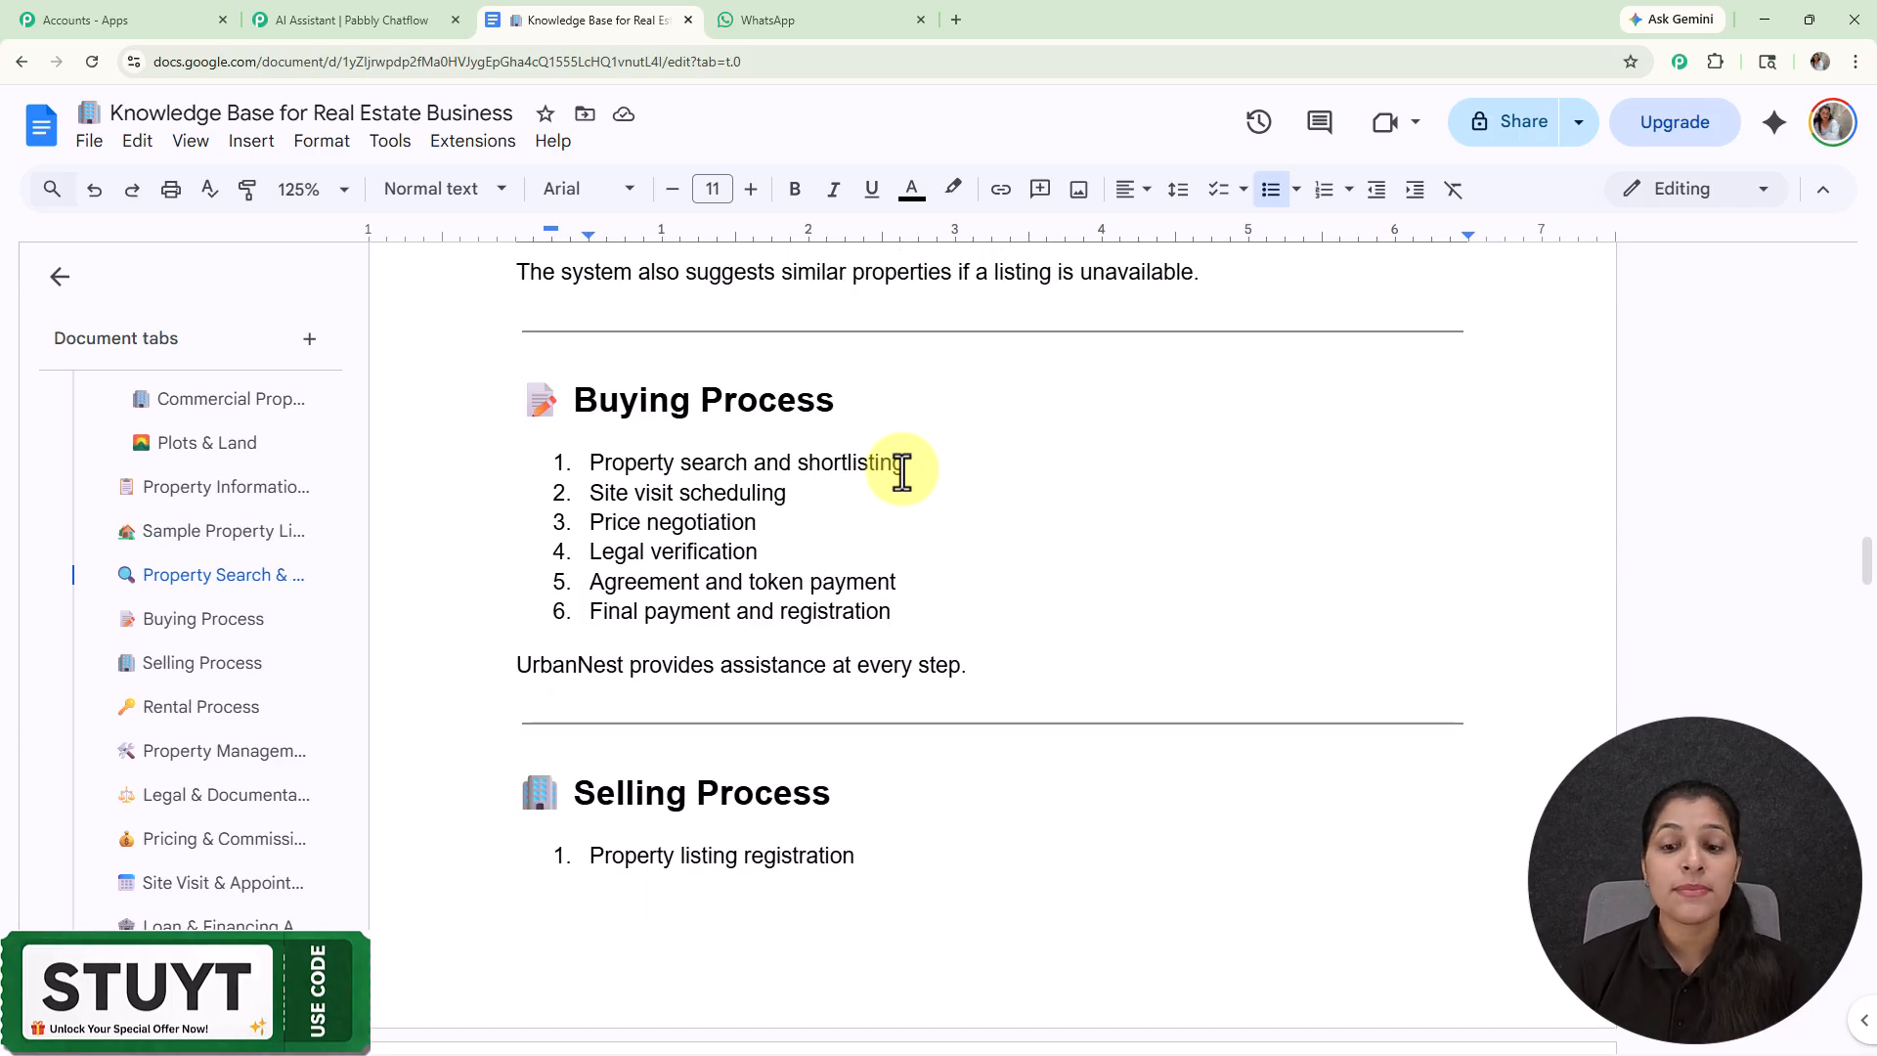
pyautogui.scroll(-6, 902, 472)
pyautogui.scroll(-20, 902, 472)
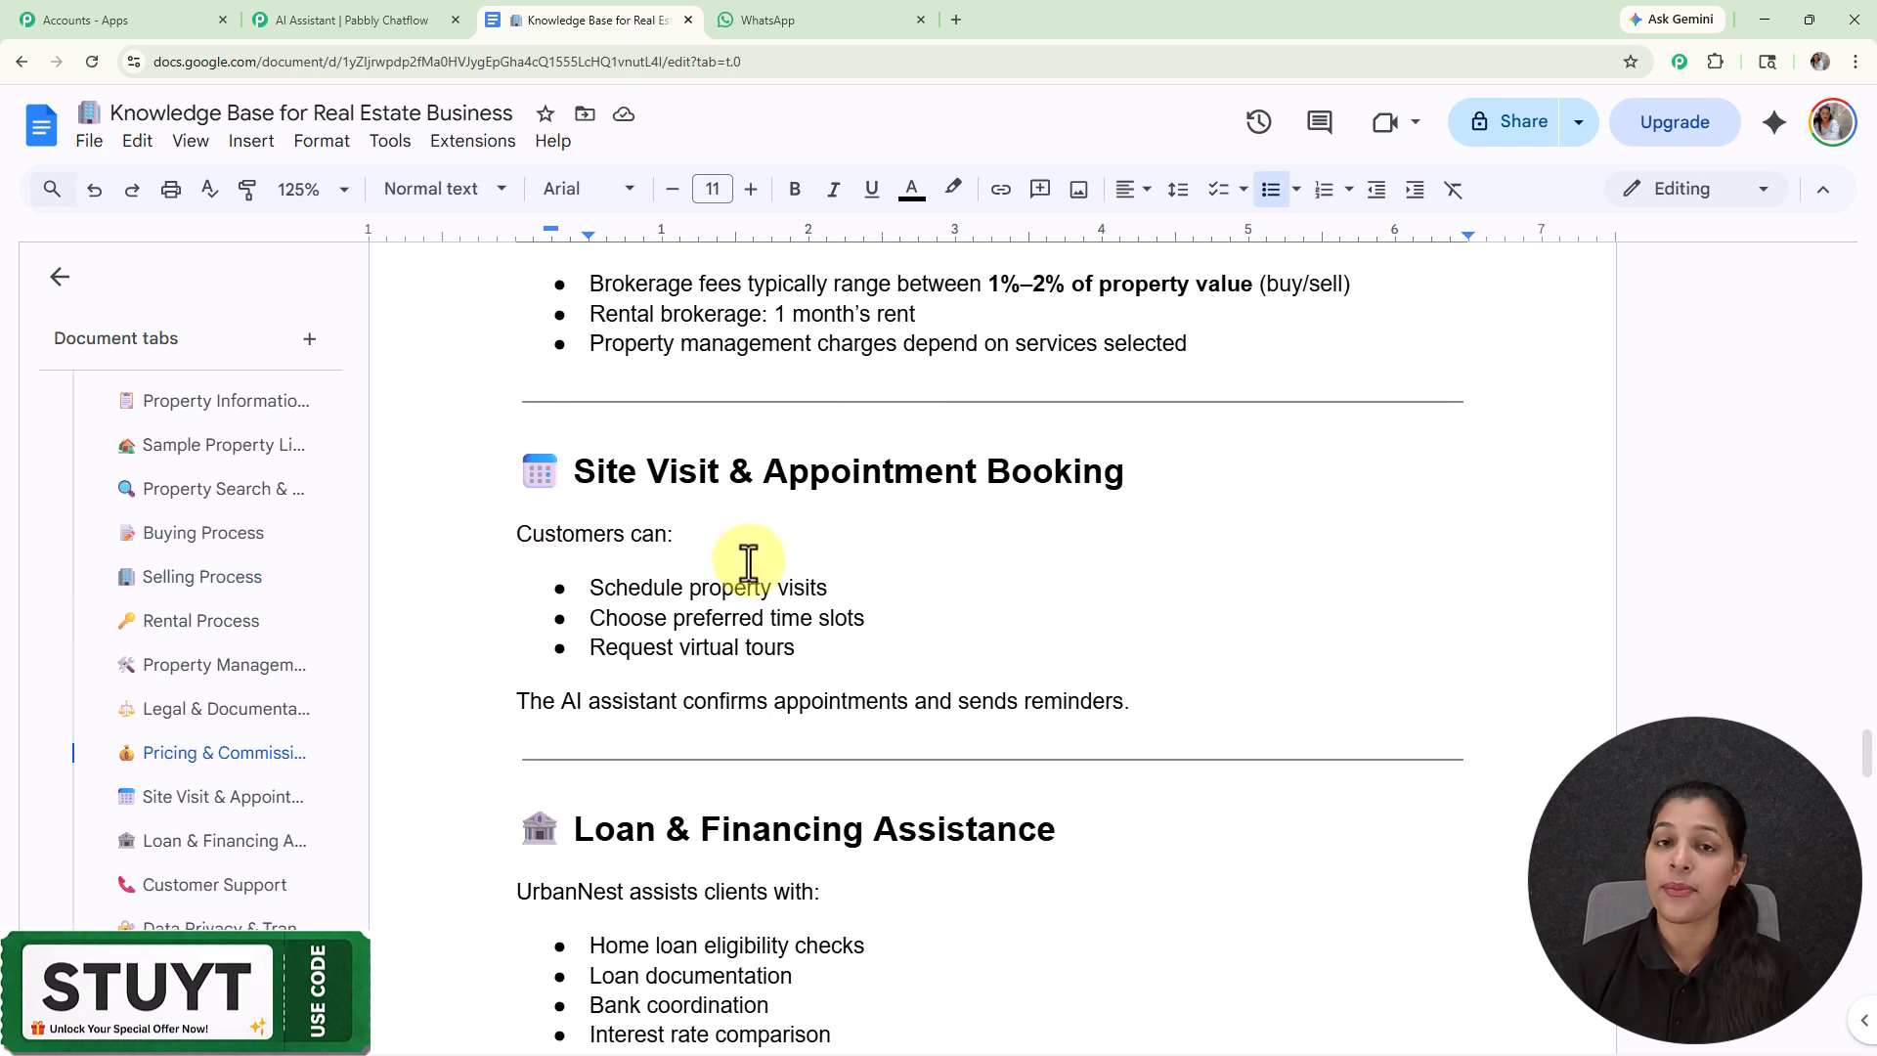
pyautogui.scroll(-12, 748, 563)
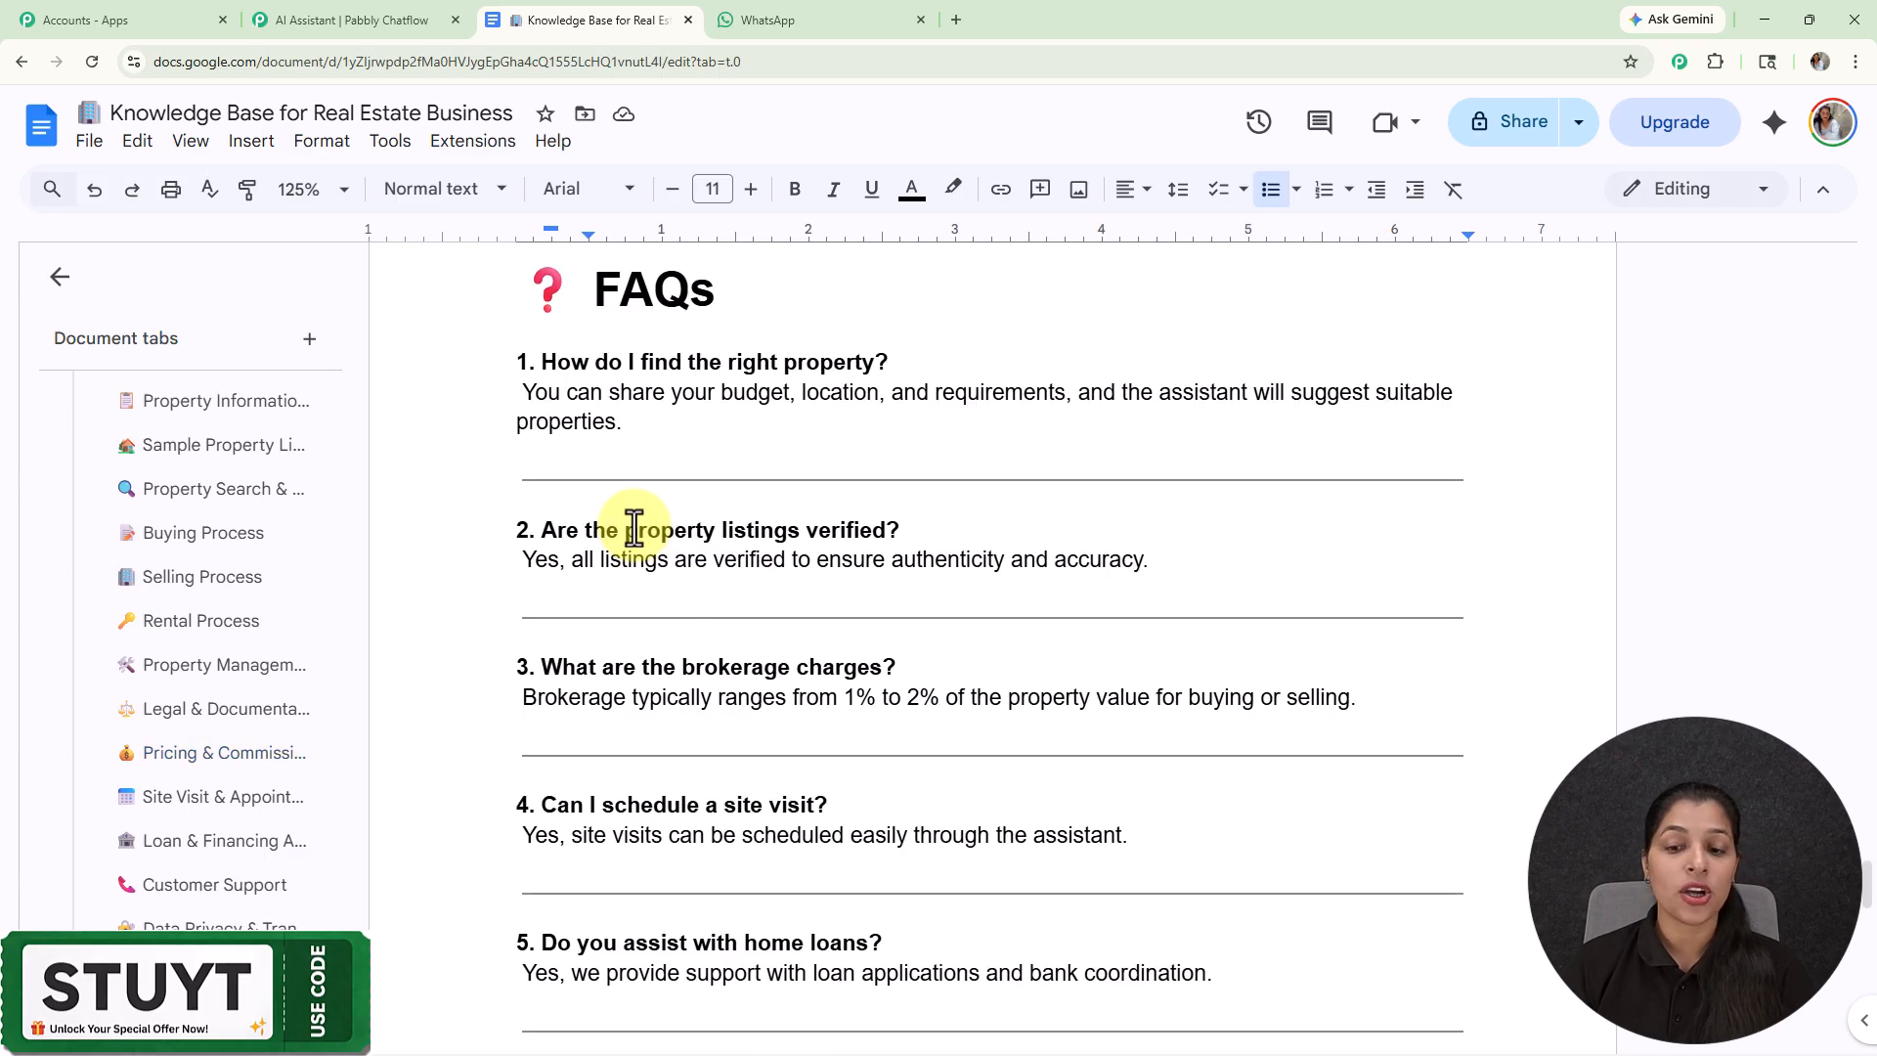
pyautogui.scroll(-2, 634, 528)
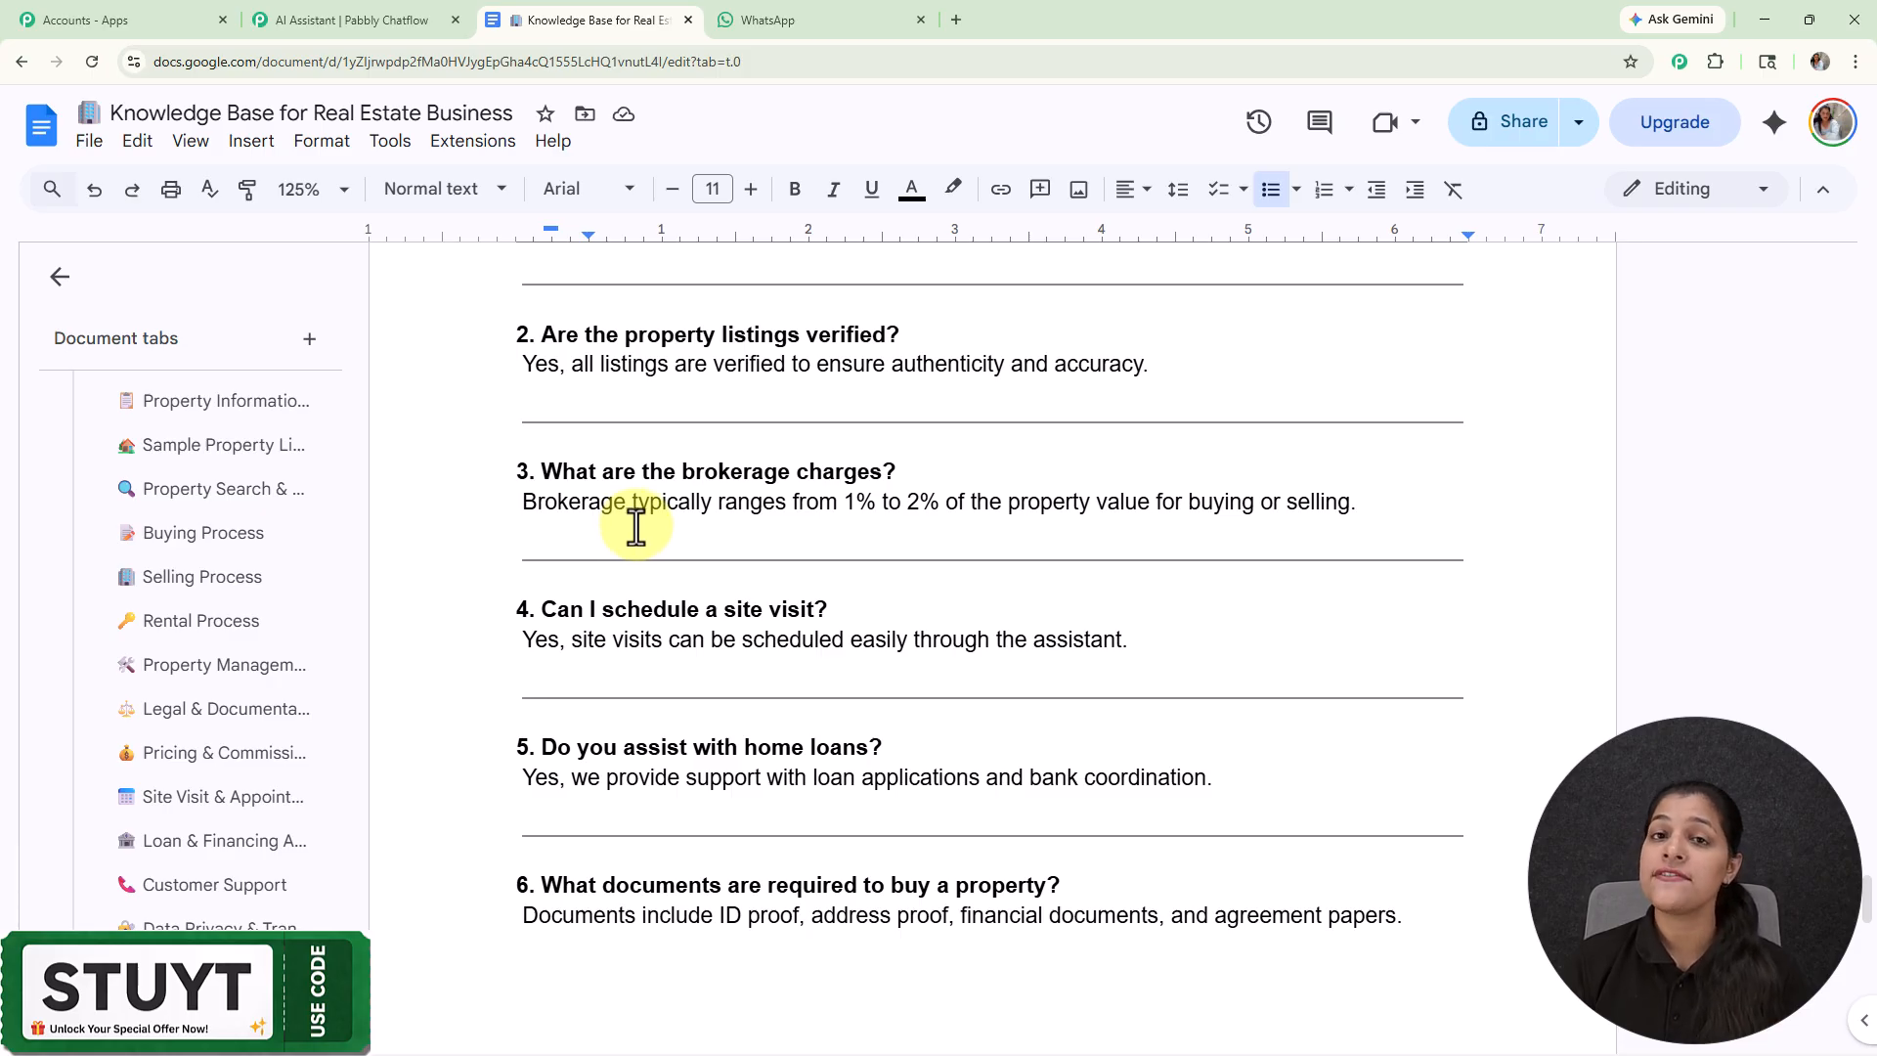
# Step: Review the customer support, pricing and commission, and property search sections, going back up from the FAQs
pyautogui.scroll(15, 635, 528)
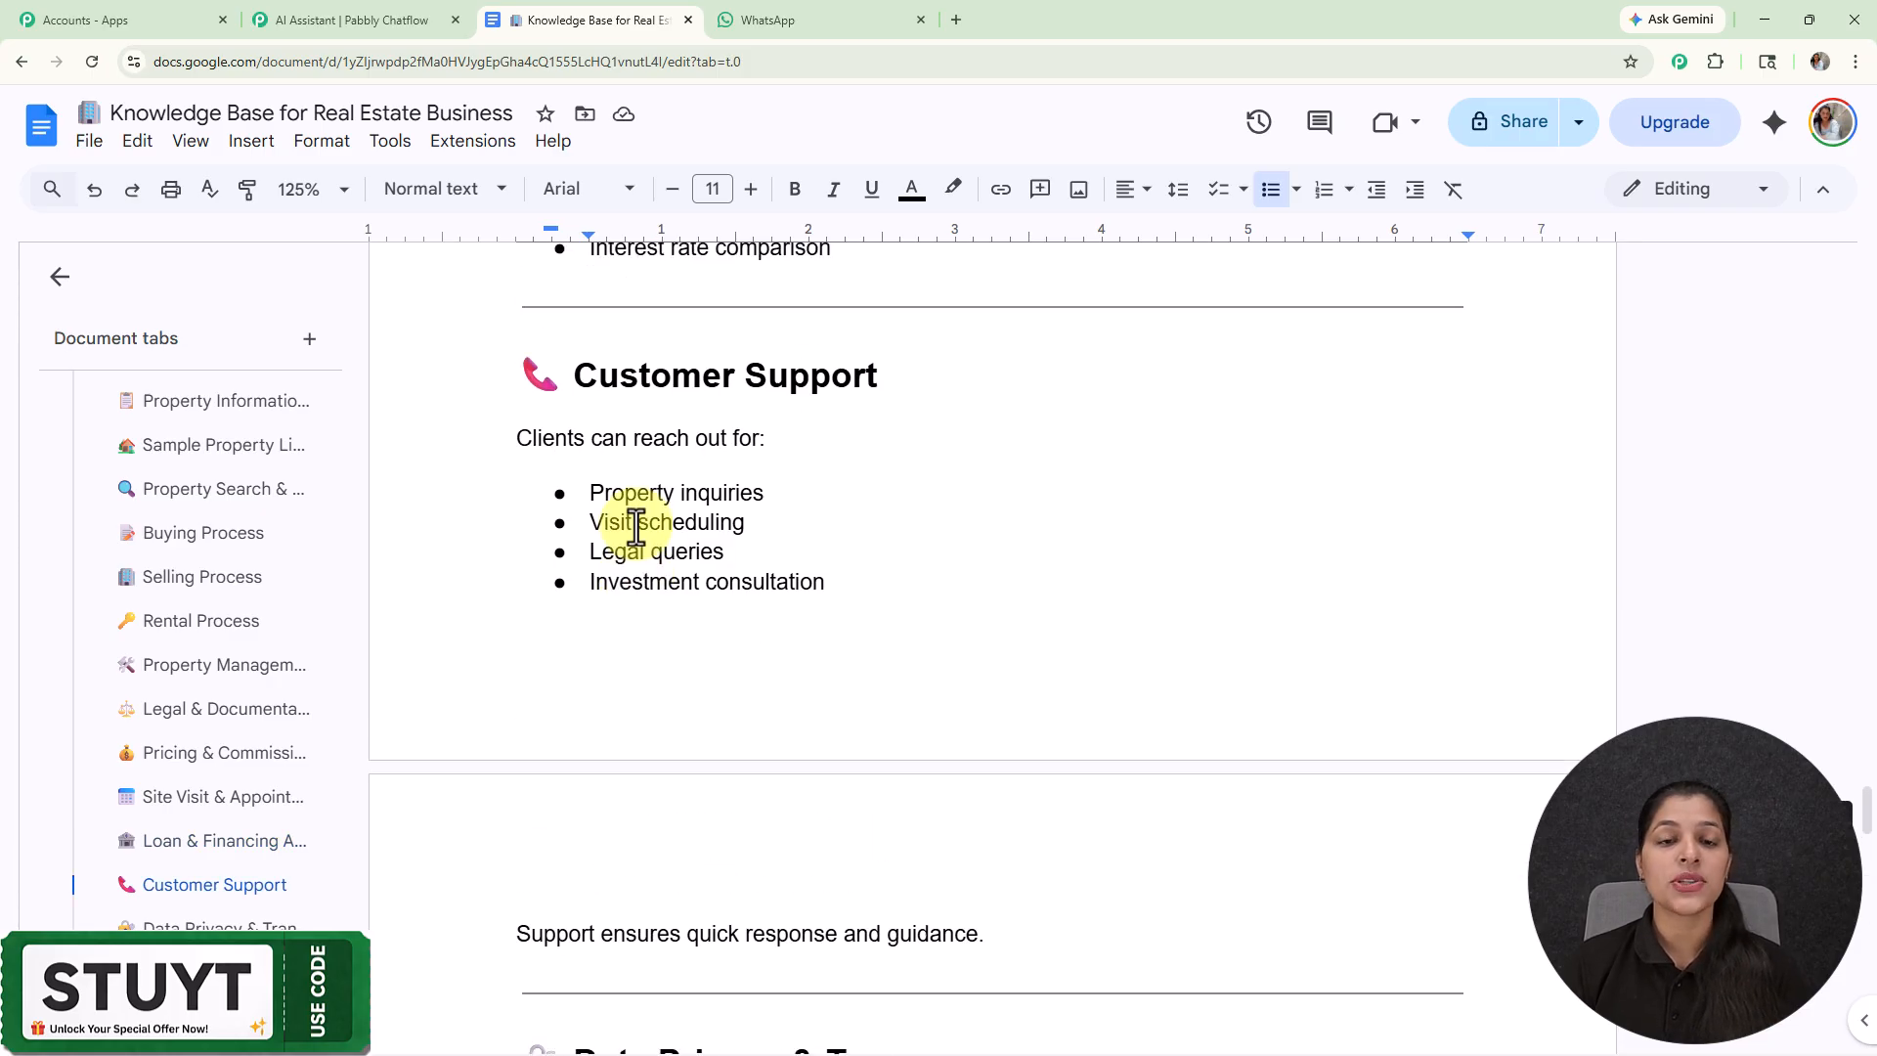
pyautogui.scroll(7, 836, 600)
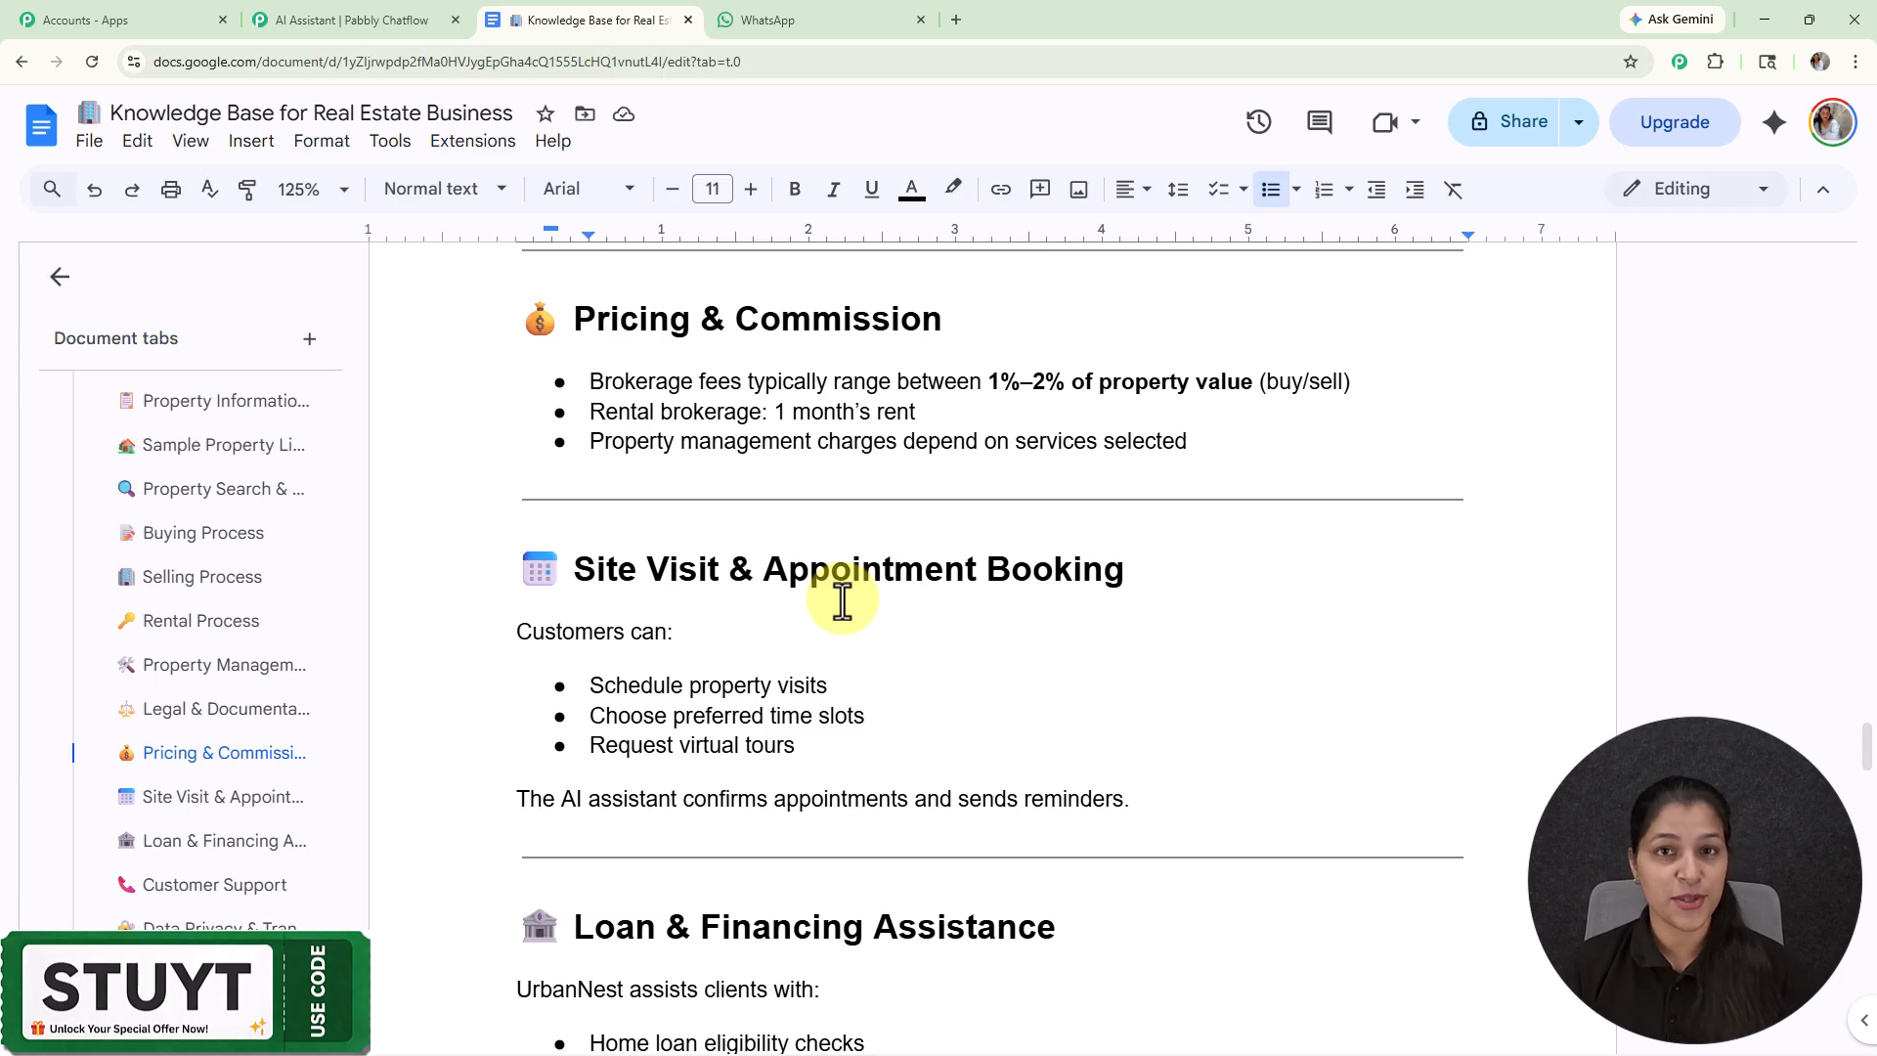
pyautogui.scroll(-10, 843, 601)
pyautogui.scroll(15, 843, 601)
pyautogui.scroll(20, 843, 600)
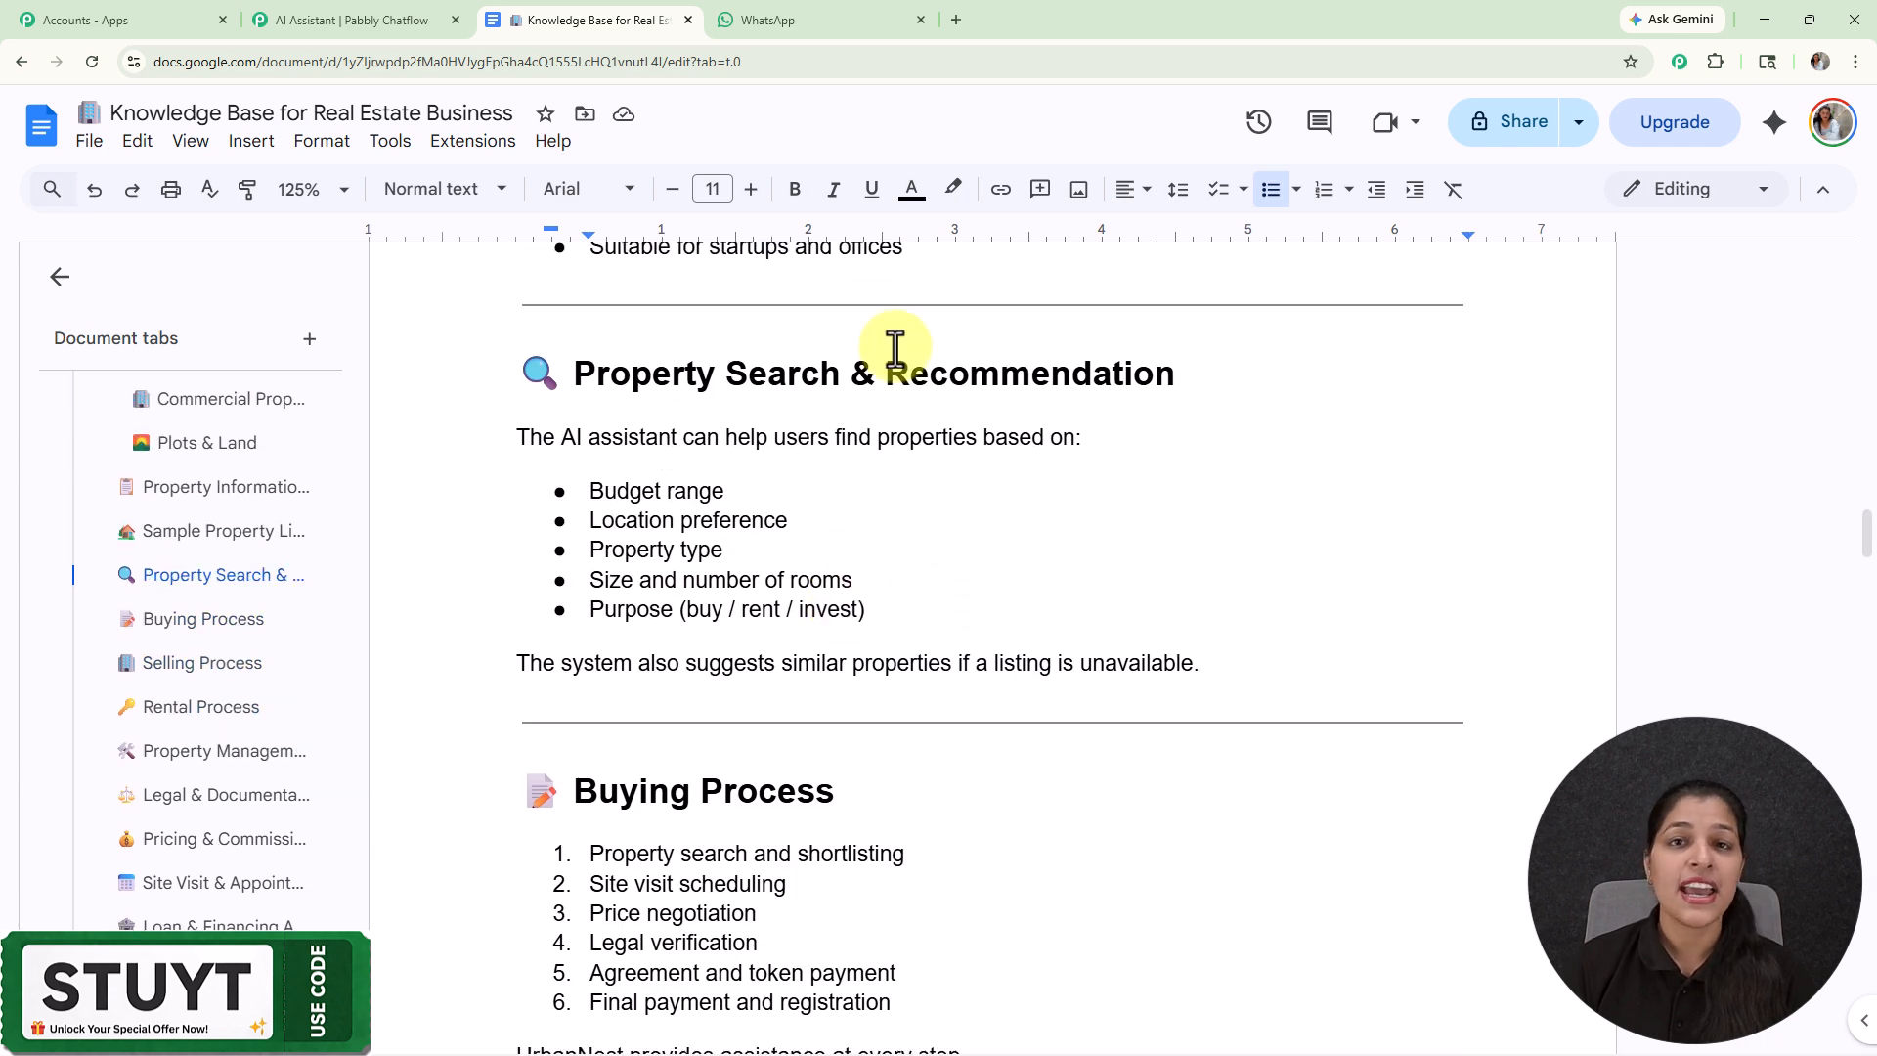
# Step: Switch back to WhatsApp and review the My Test Number conversation from its beginning
pyautogui.click(771, 19)
pyautogui.scroll(3, 1103, 385)
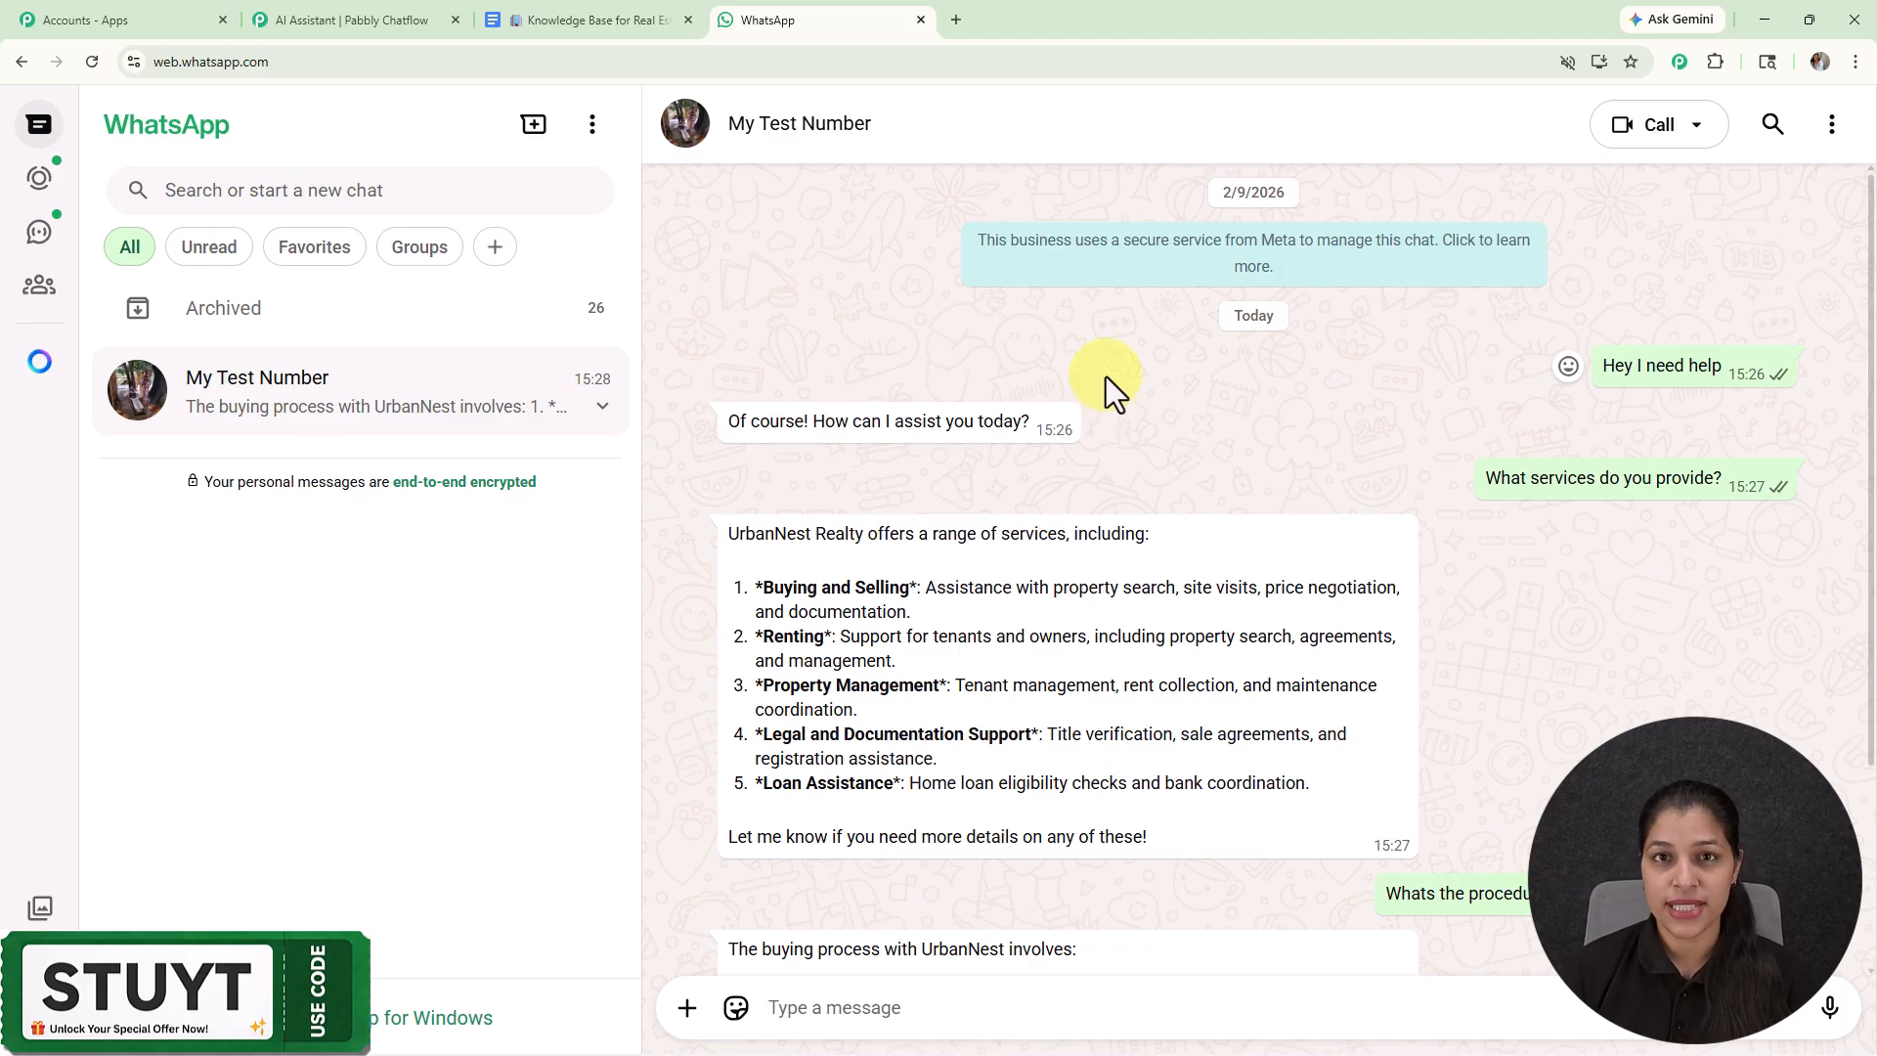
# Step: Open pabbly.com/chatflow in a new browser tab and dismiss the limited-time offer popup
pyautogui.click(964, 27)
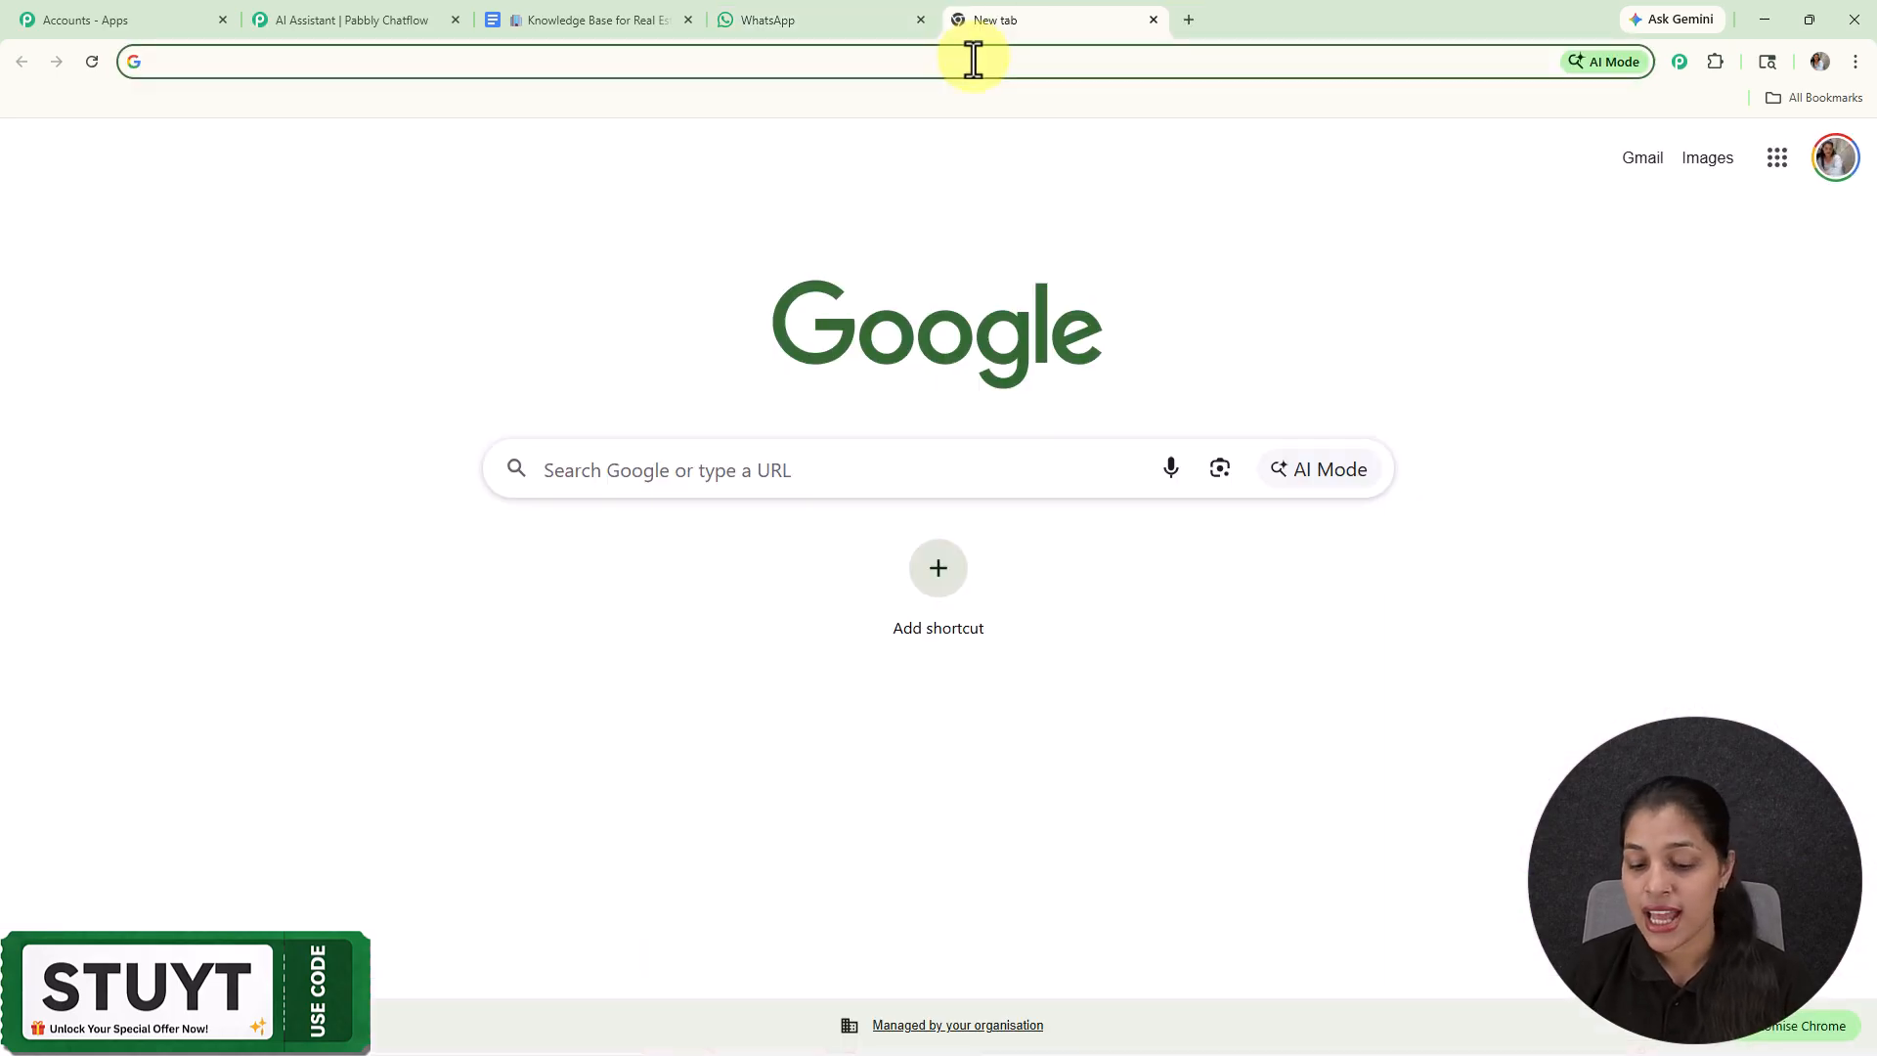
pyautogui.click(971, 60)
pyautogui.write('p')
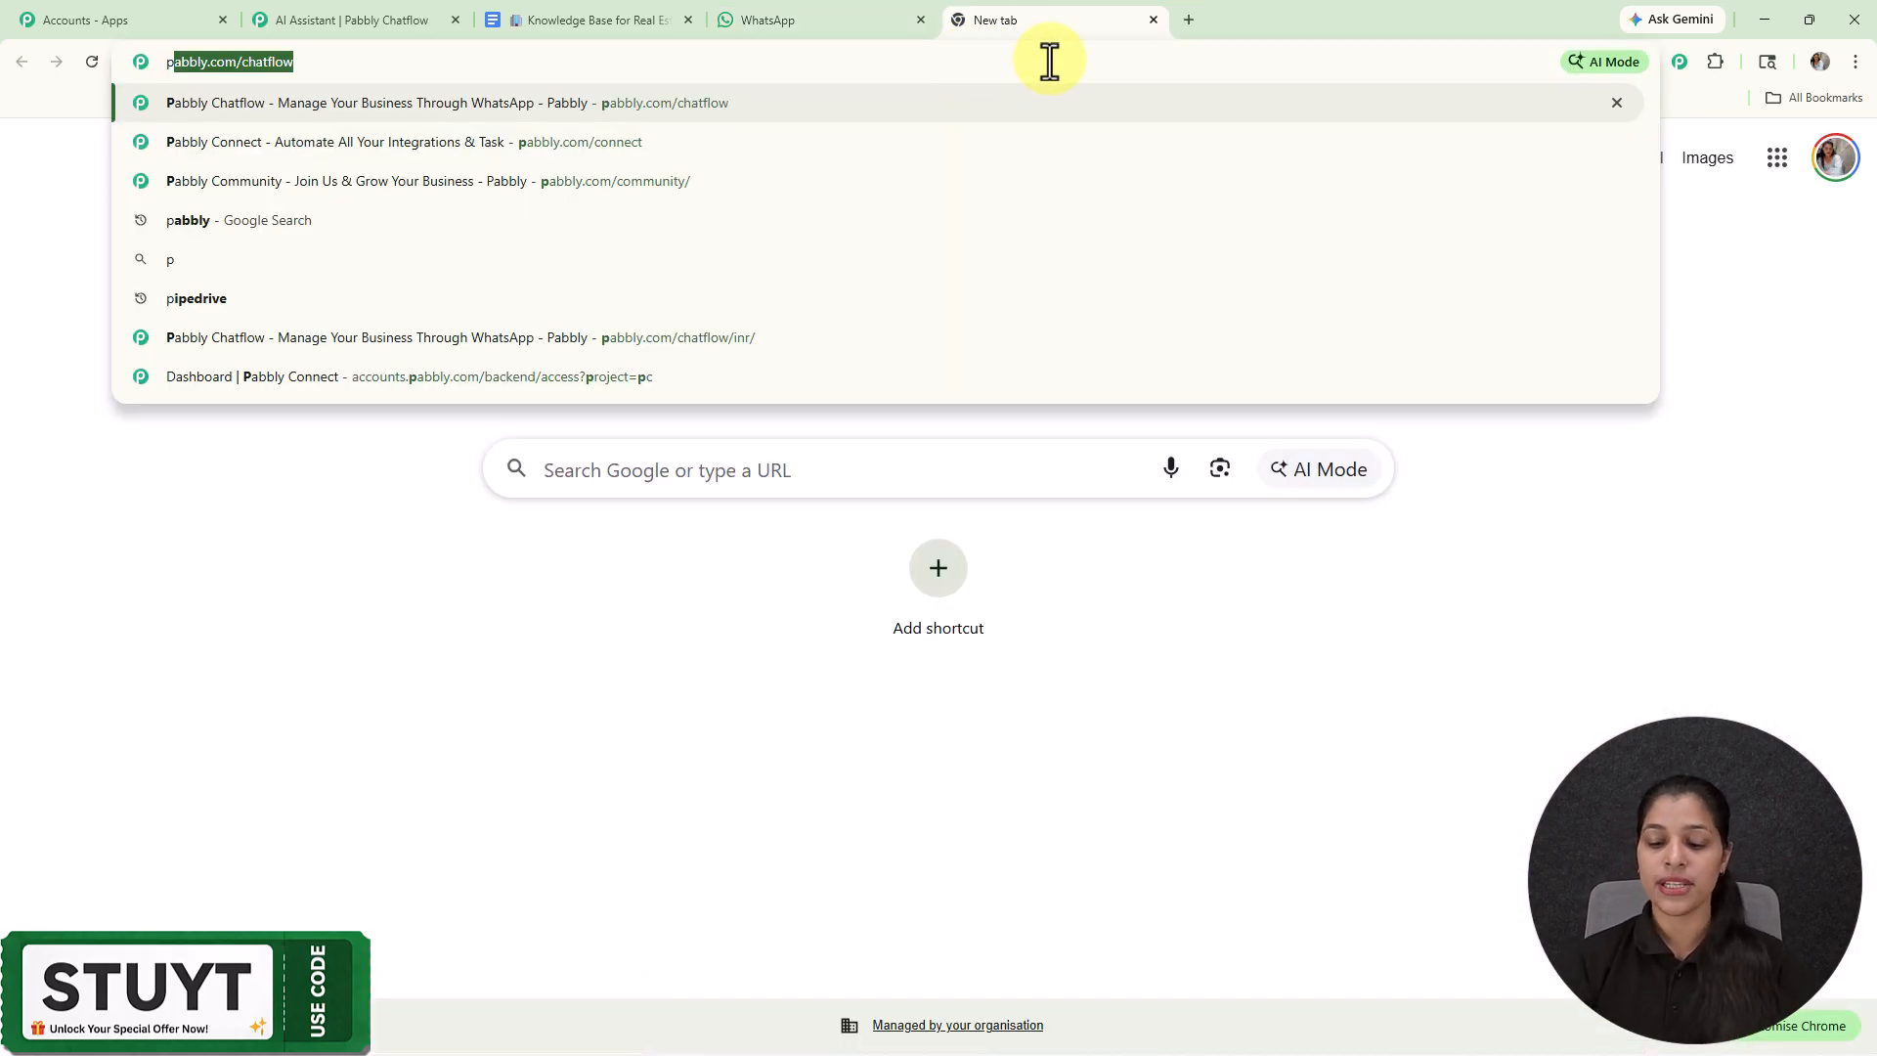
pyautogui.press('Return')
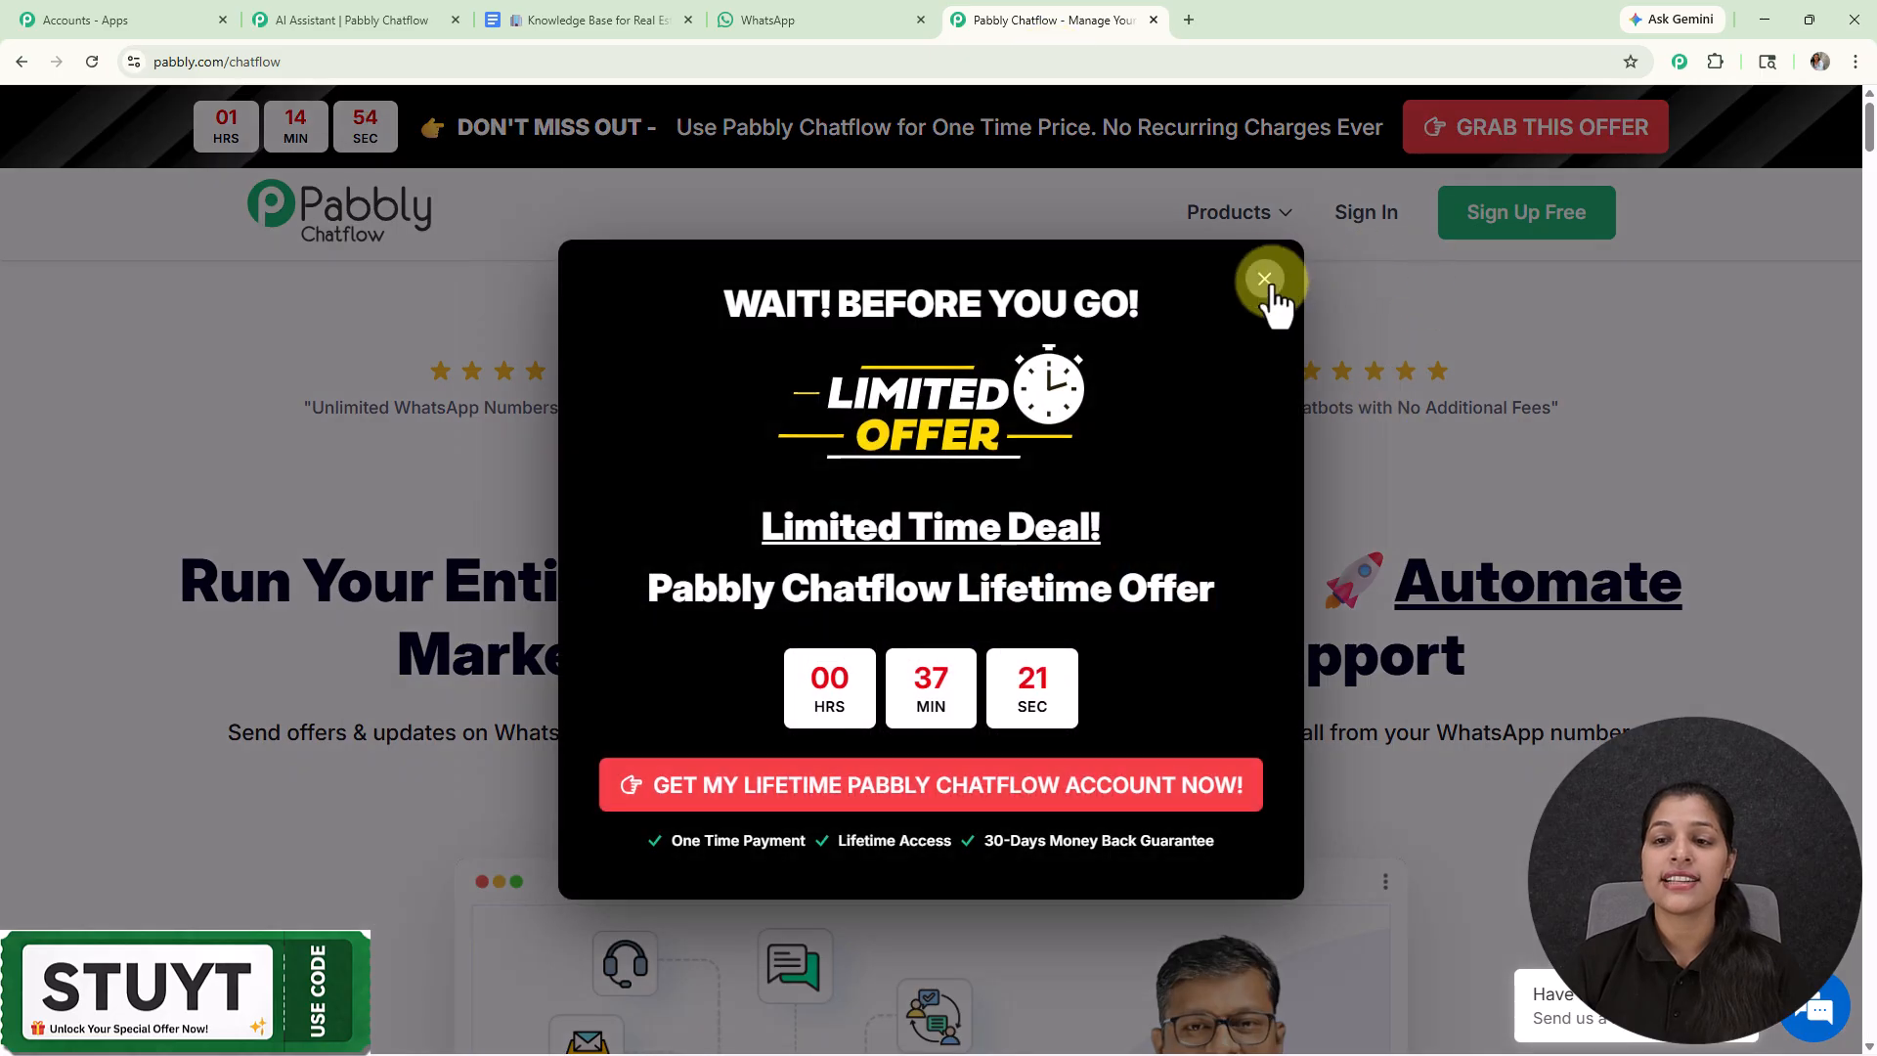
pyautogui.click(1265, 279)
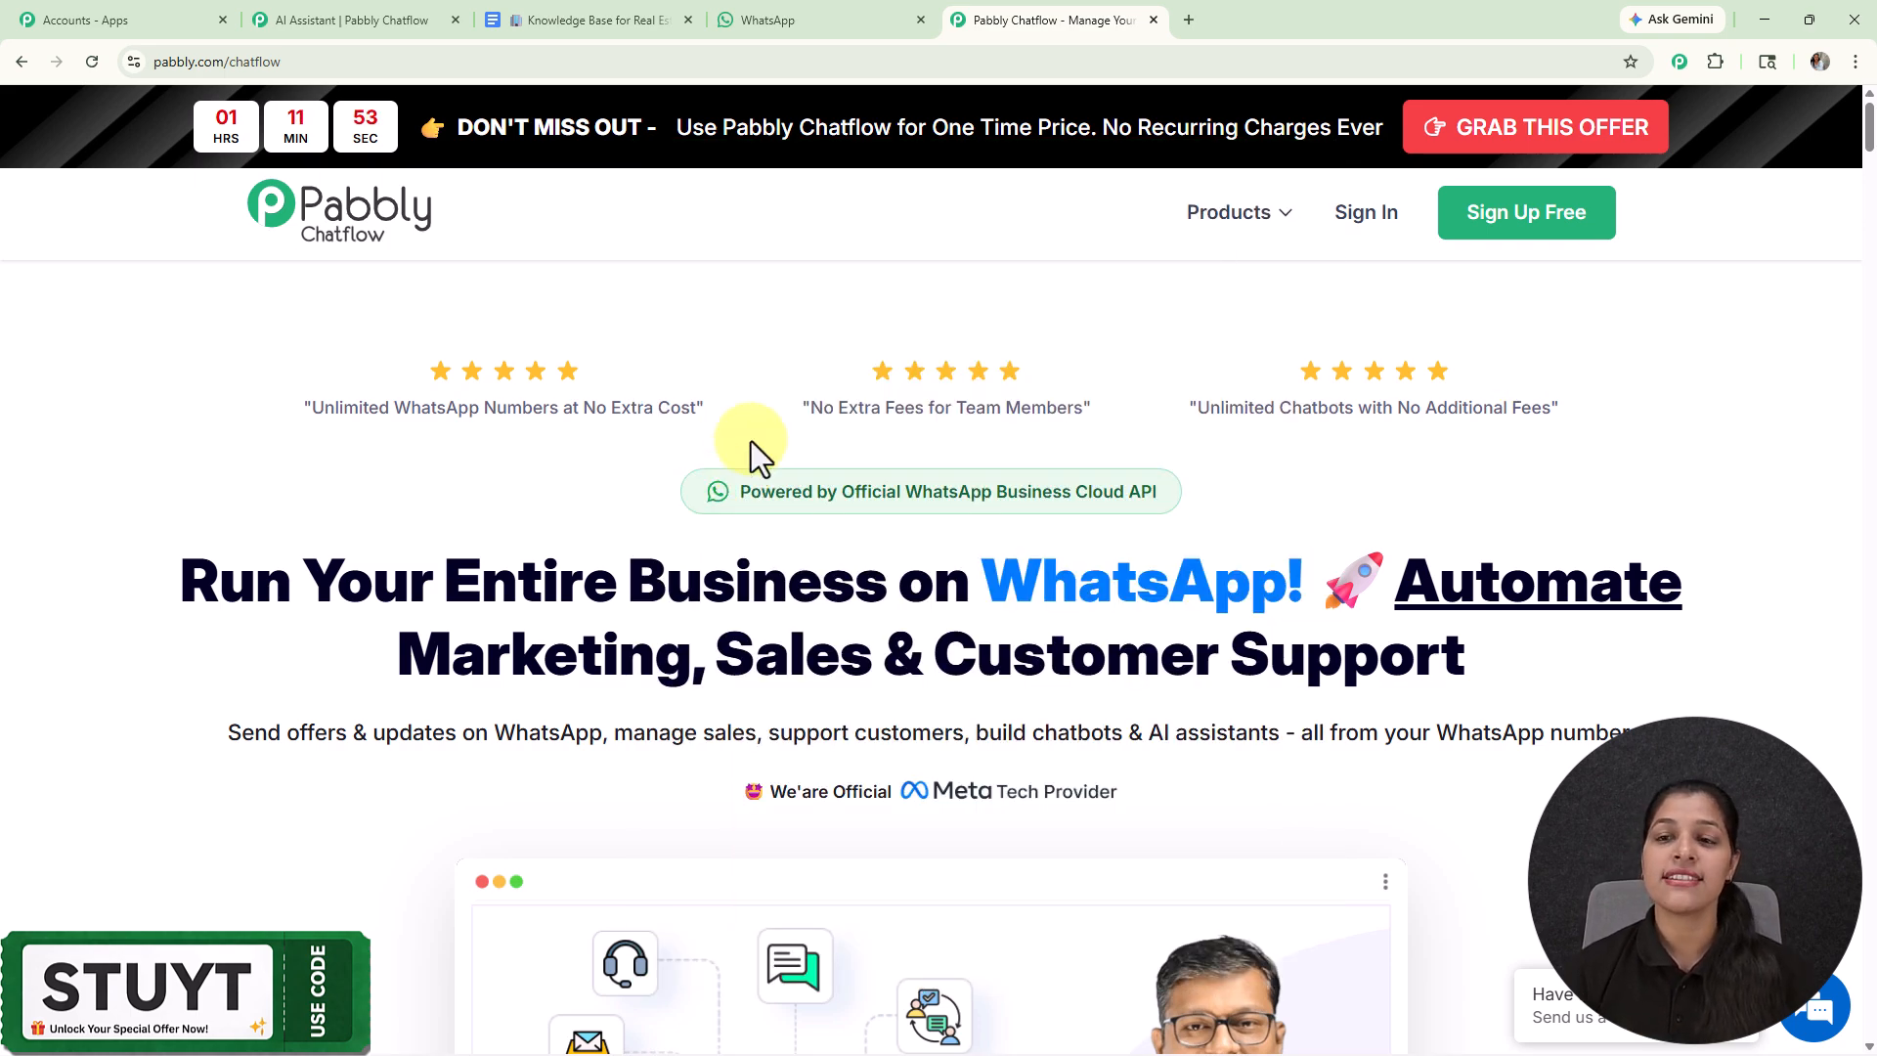
# Step: Sign in to the Pabbly account and open Pabbly Chatflow from the list of apps
pyautogui.click(1374, 217)
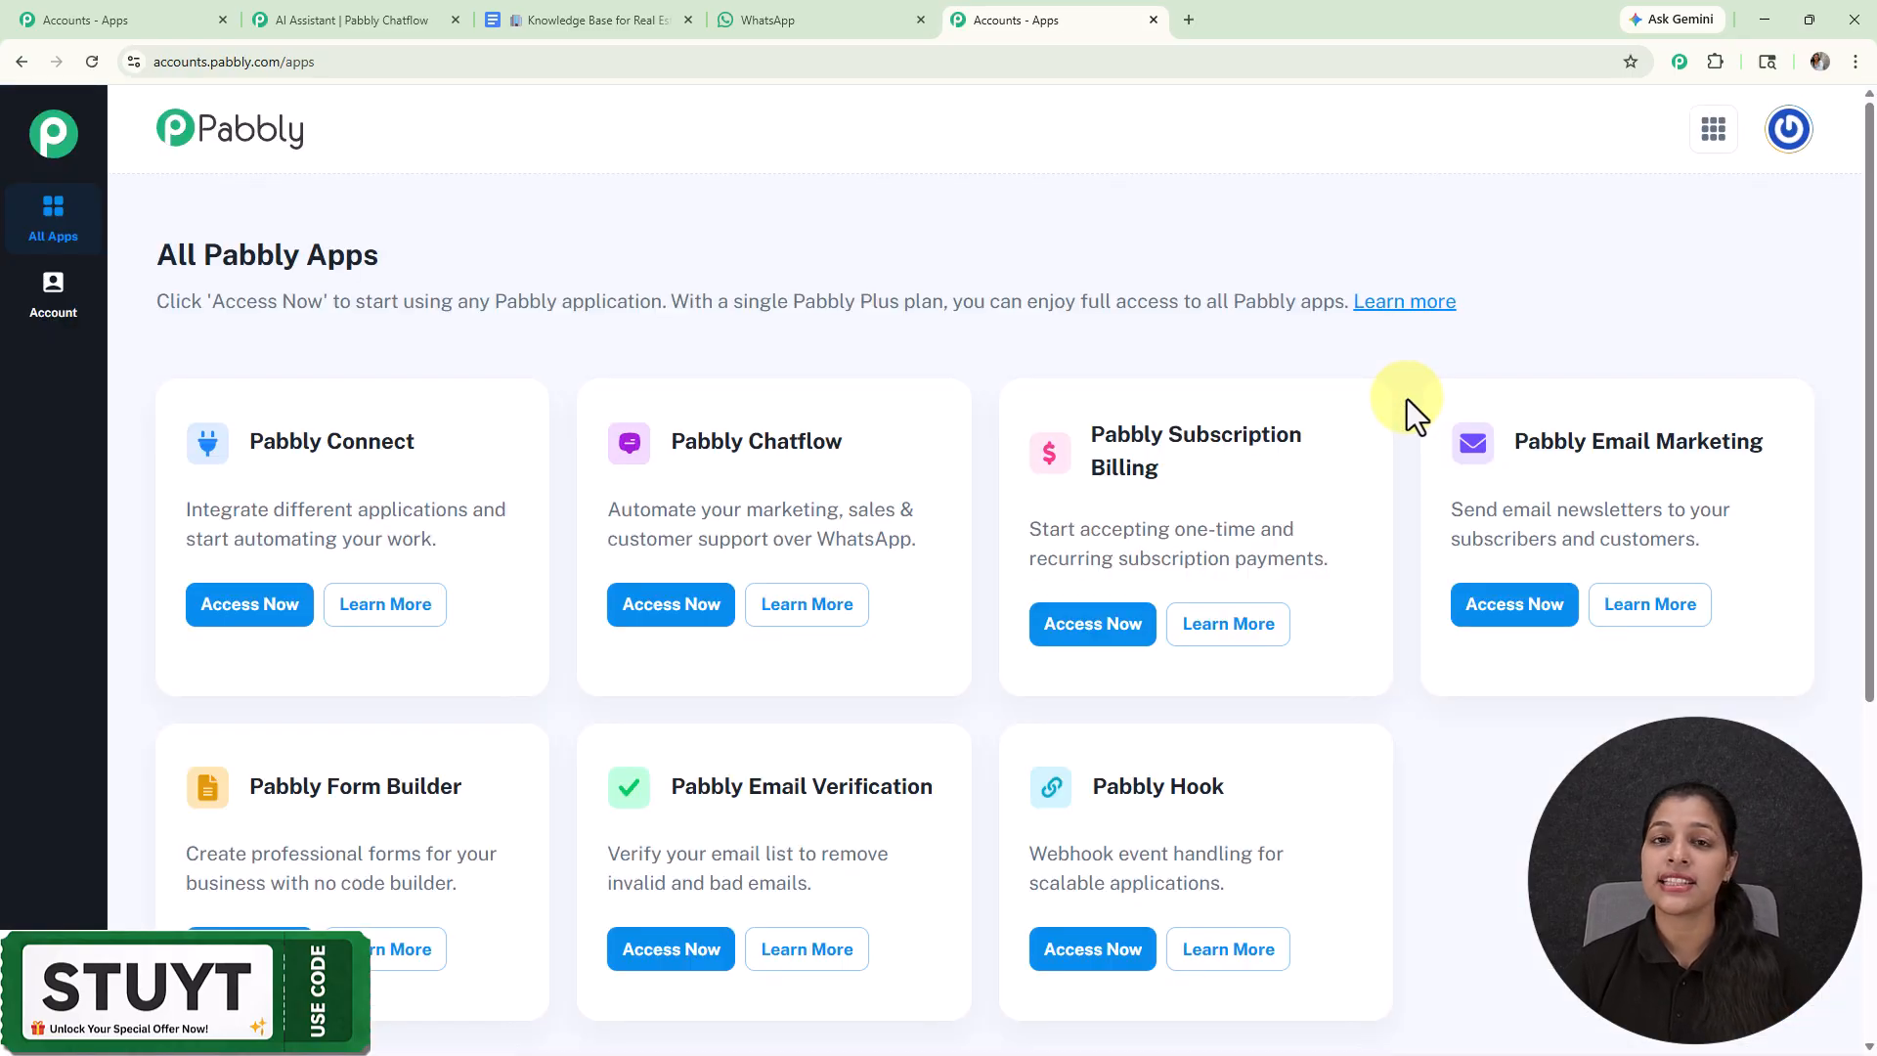
pyautogui.scroll(-2, 1406, 399)
pyautogui.scroll(2, 1406, 399)
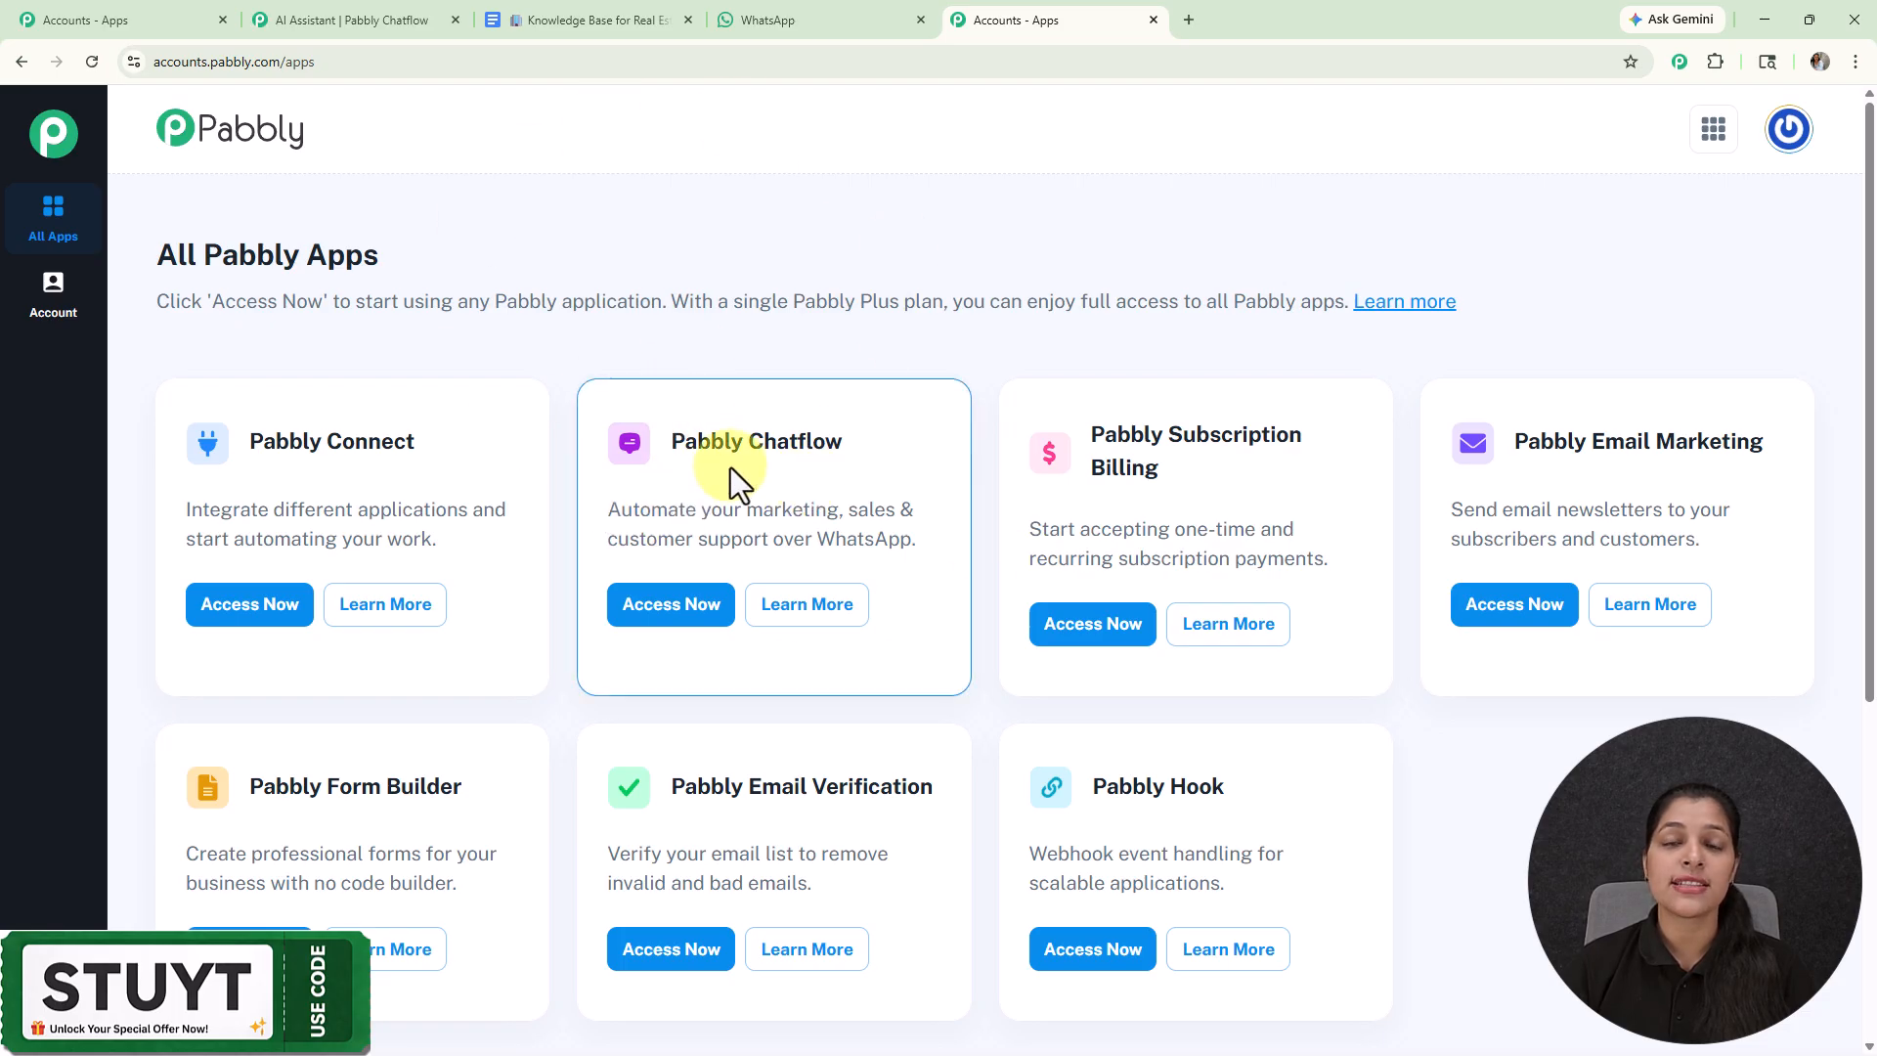
pyautogui.click(660, 608)
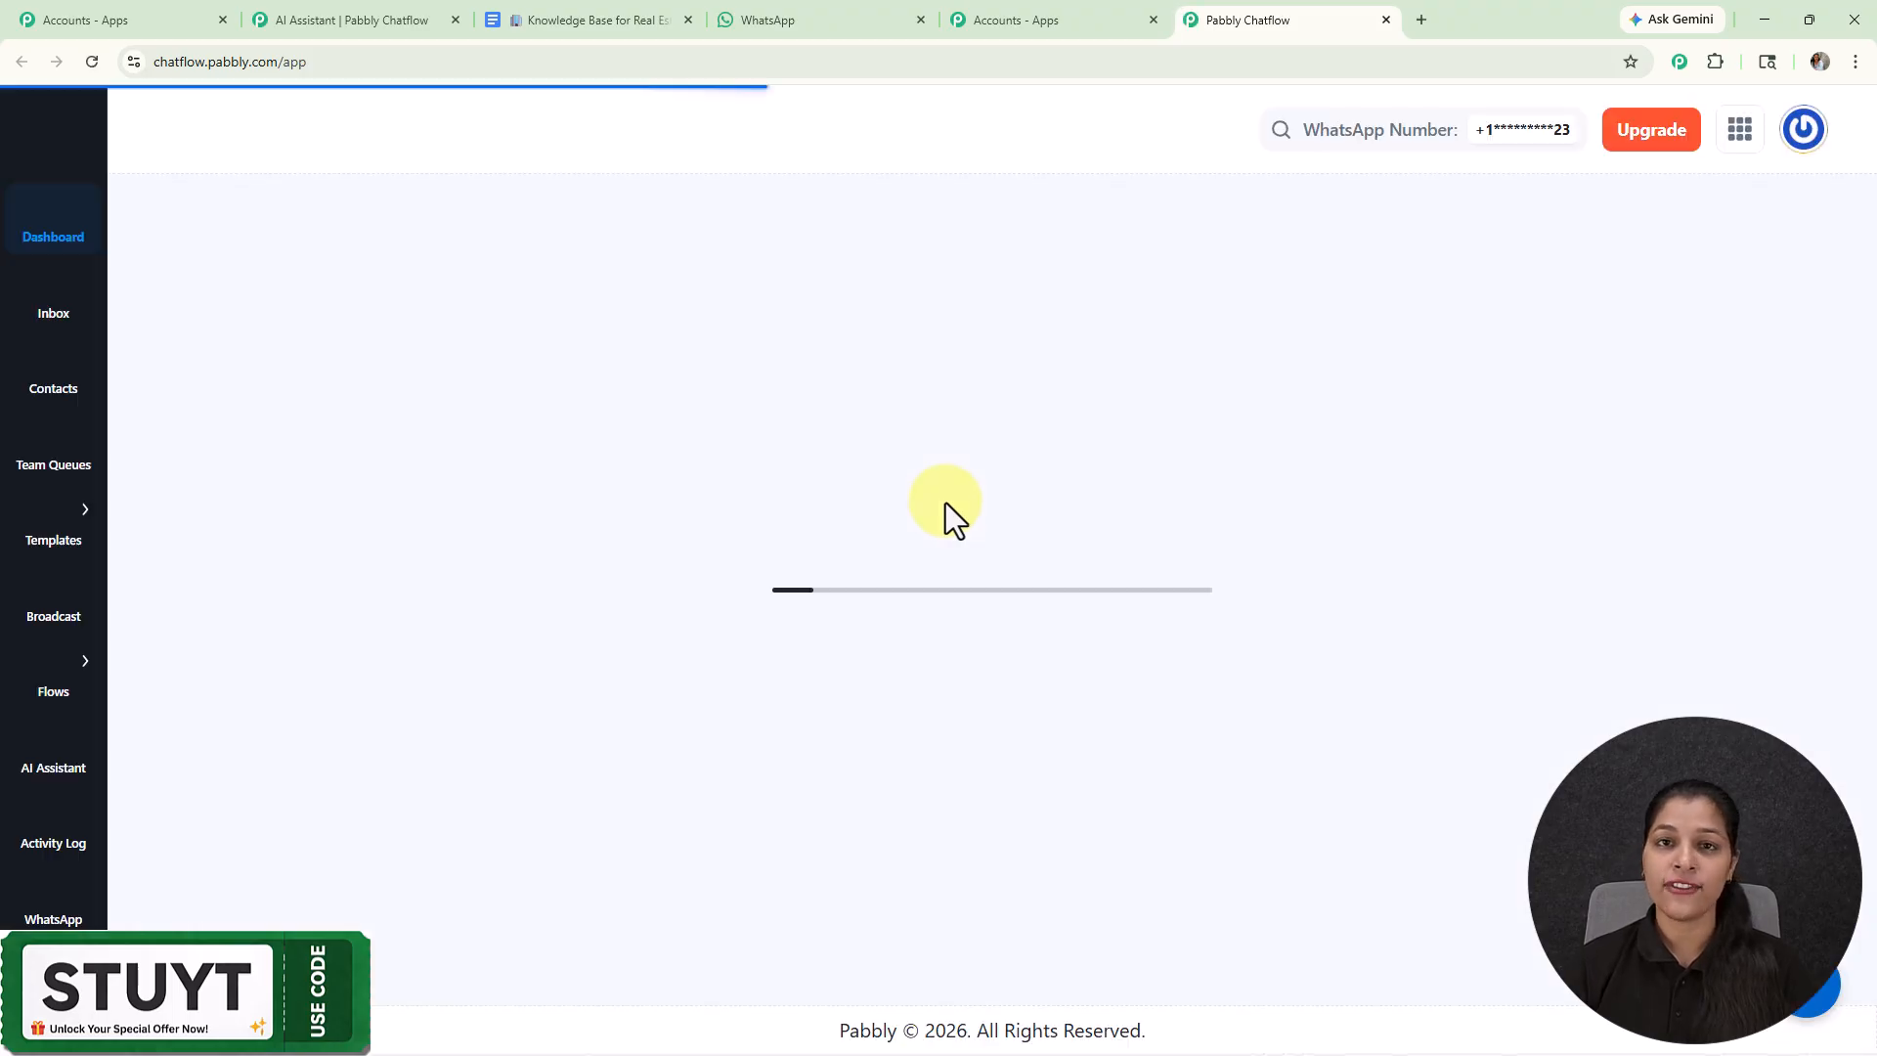
# Step: Look over the dashboard's WhatsApp number list and the connection methods offered for adding a WhatsApp number
pyautogui.scroll(-3, 947, 503)
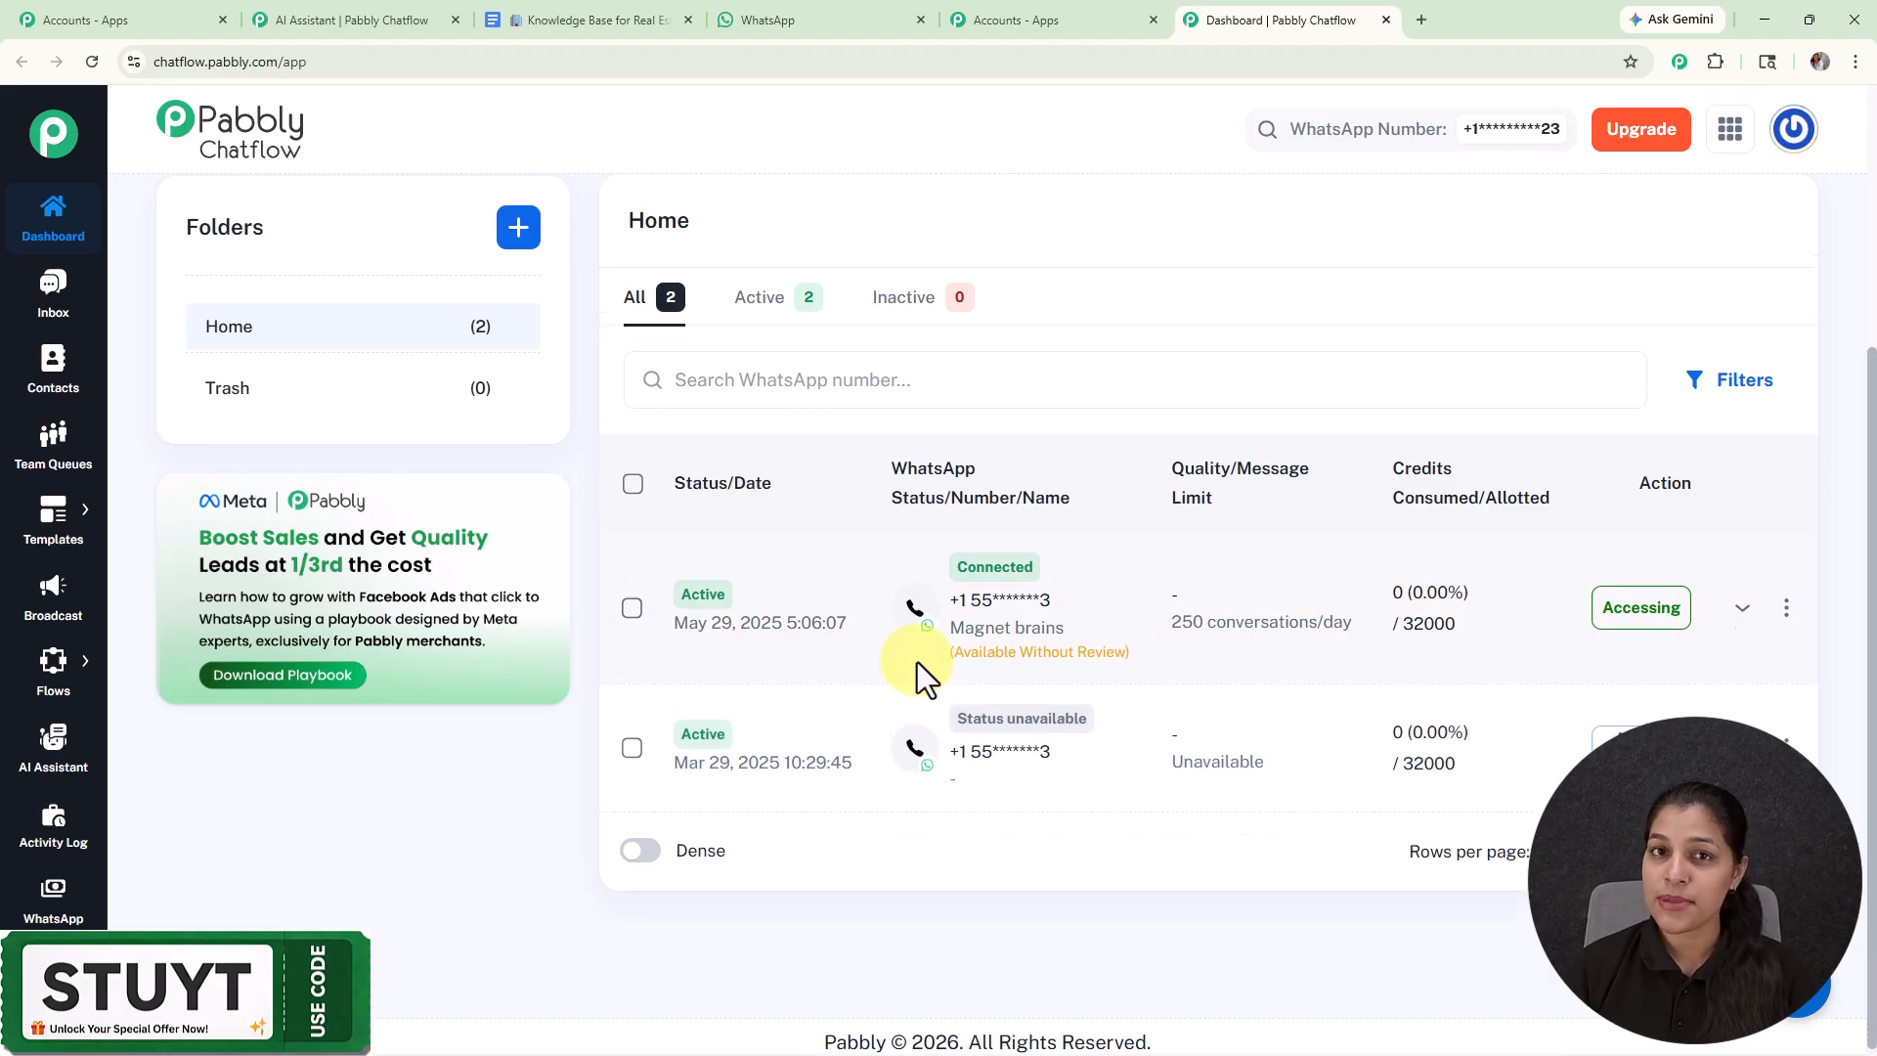
pyautogui.scroll(3, 917, 661)
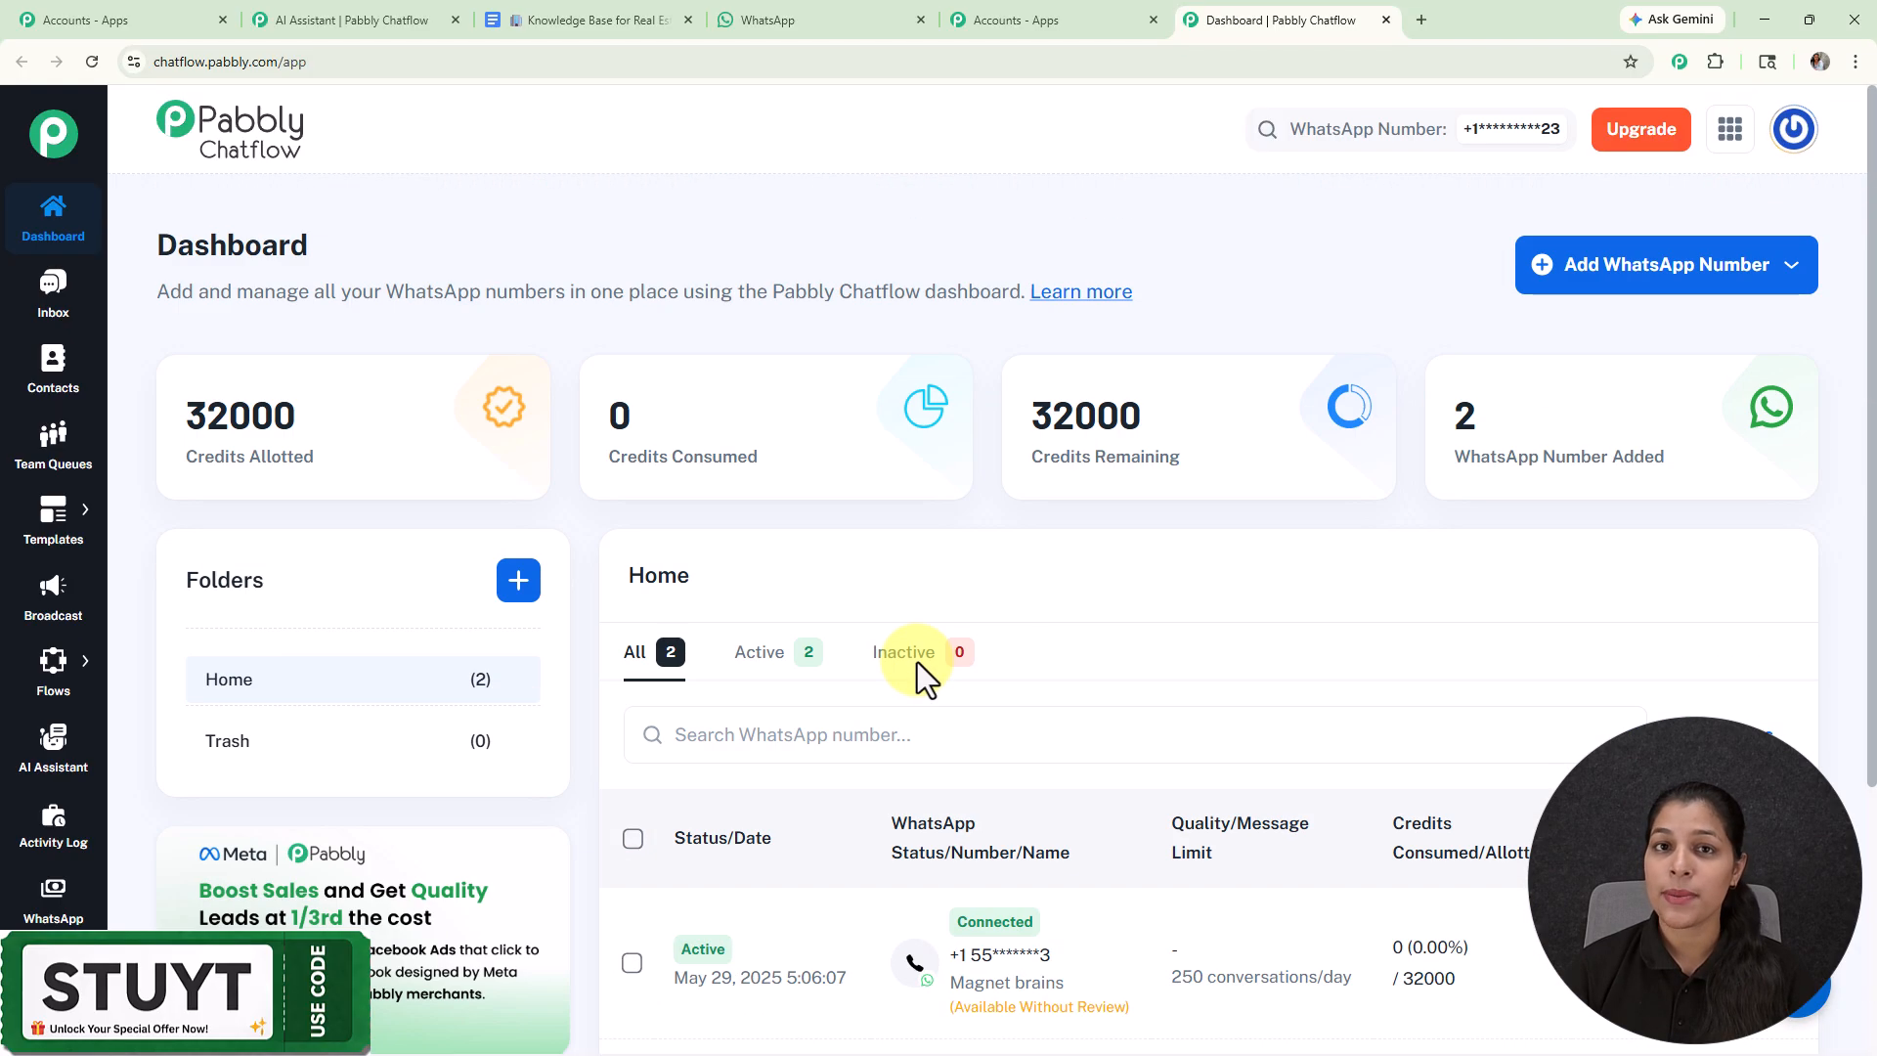
pyautogui.click(1765, 275)
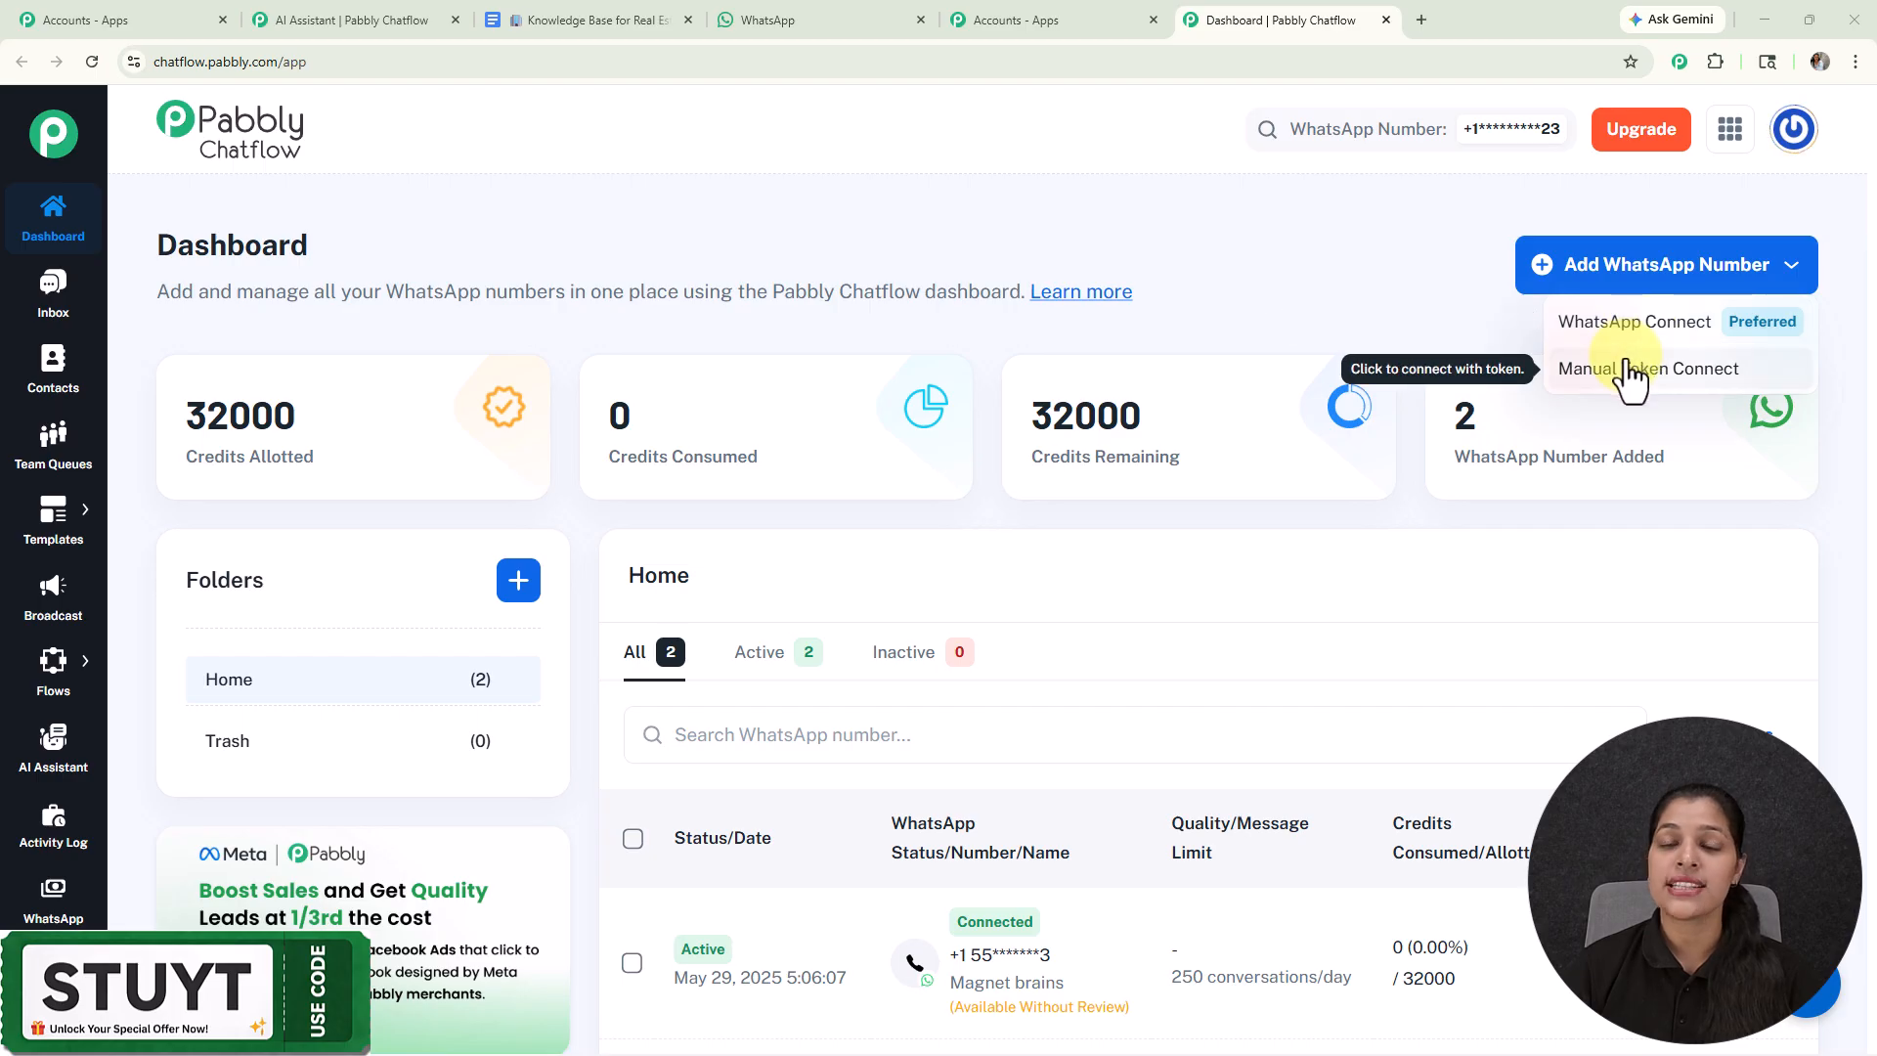
pyautogui.click(1347, 291)
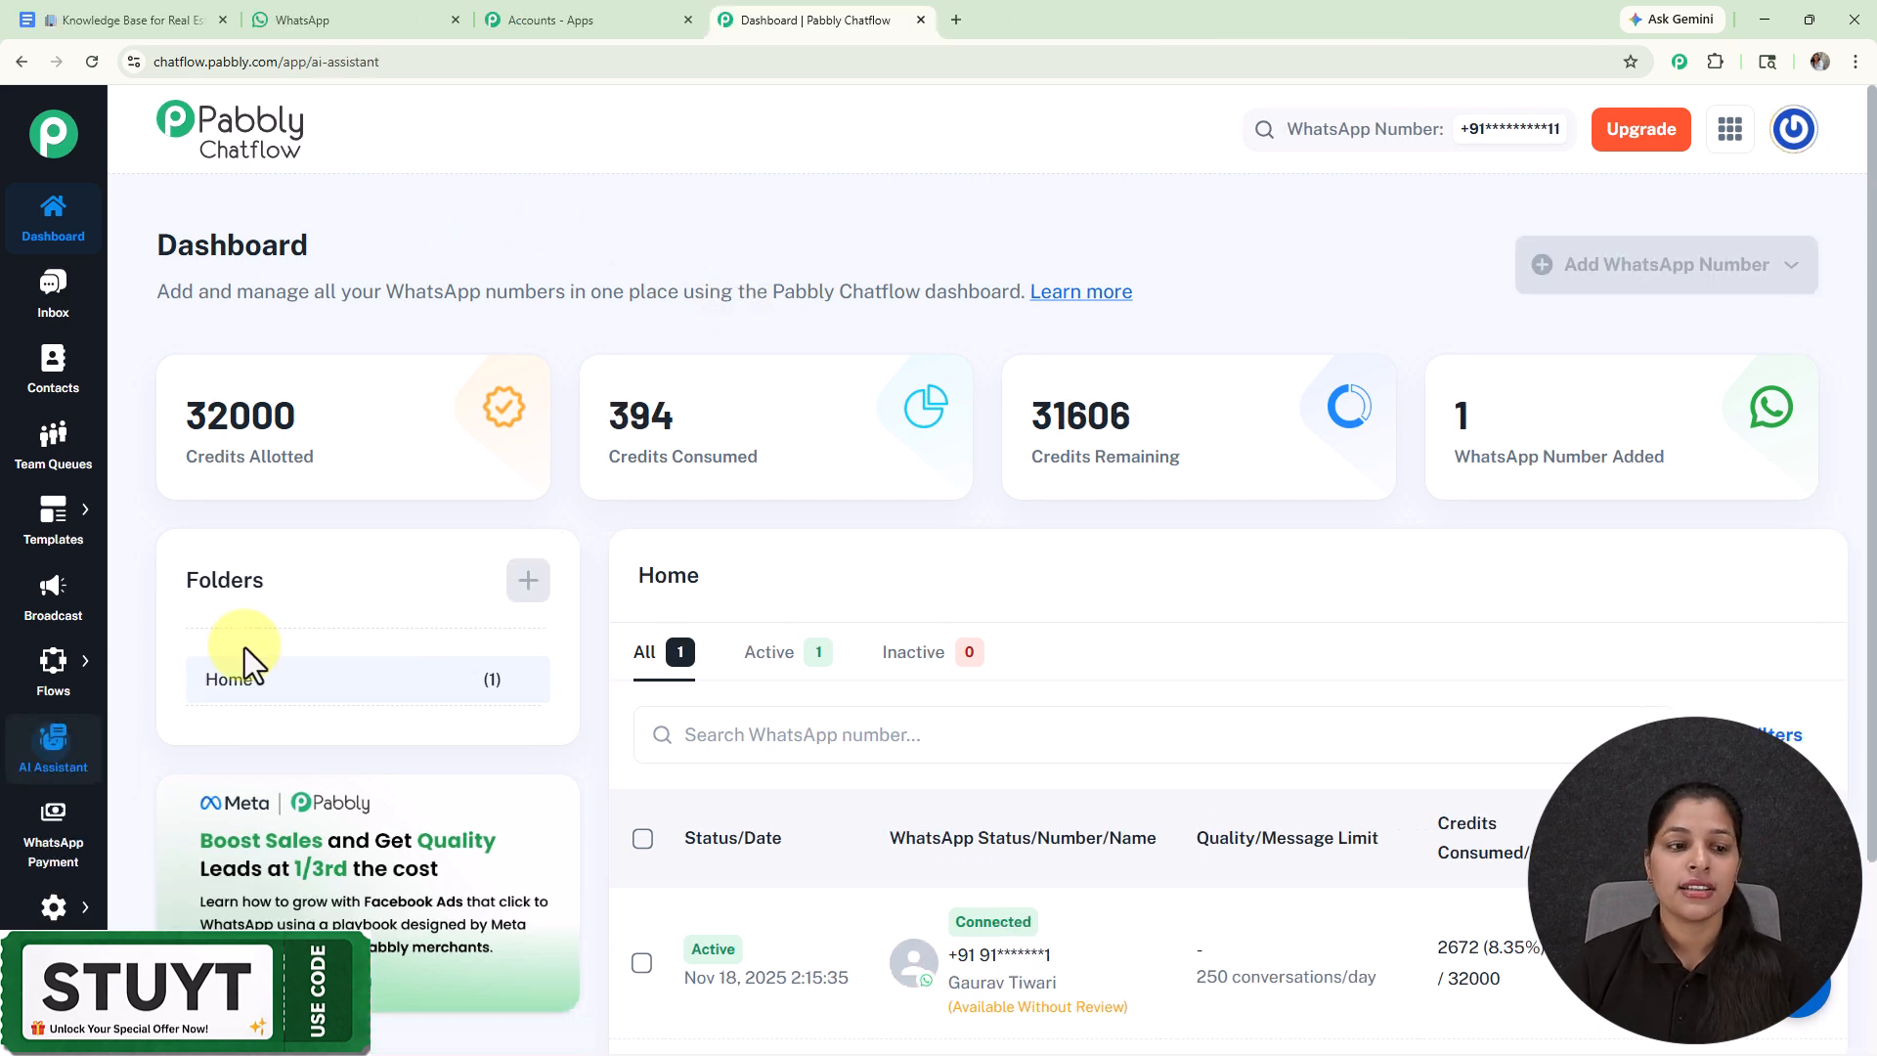
# Step: Create a new AI assistant named "UrbanNest Realty AI Assistant"
pyautogui.click(53, 748)
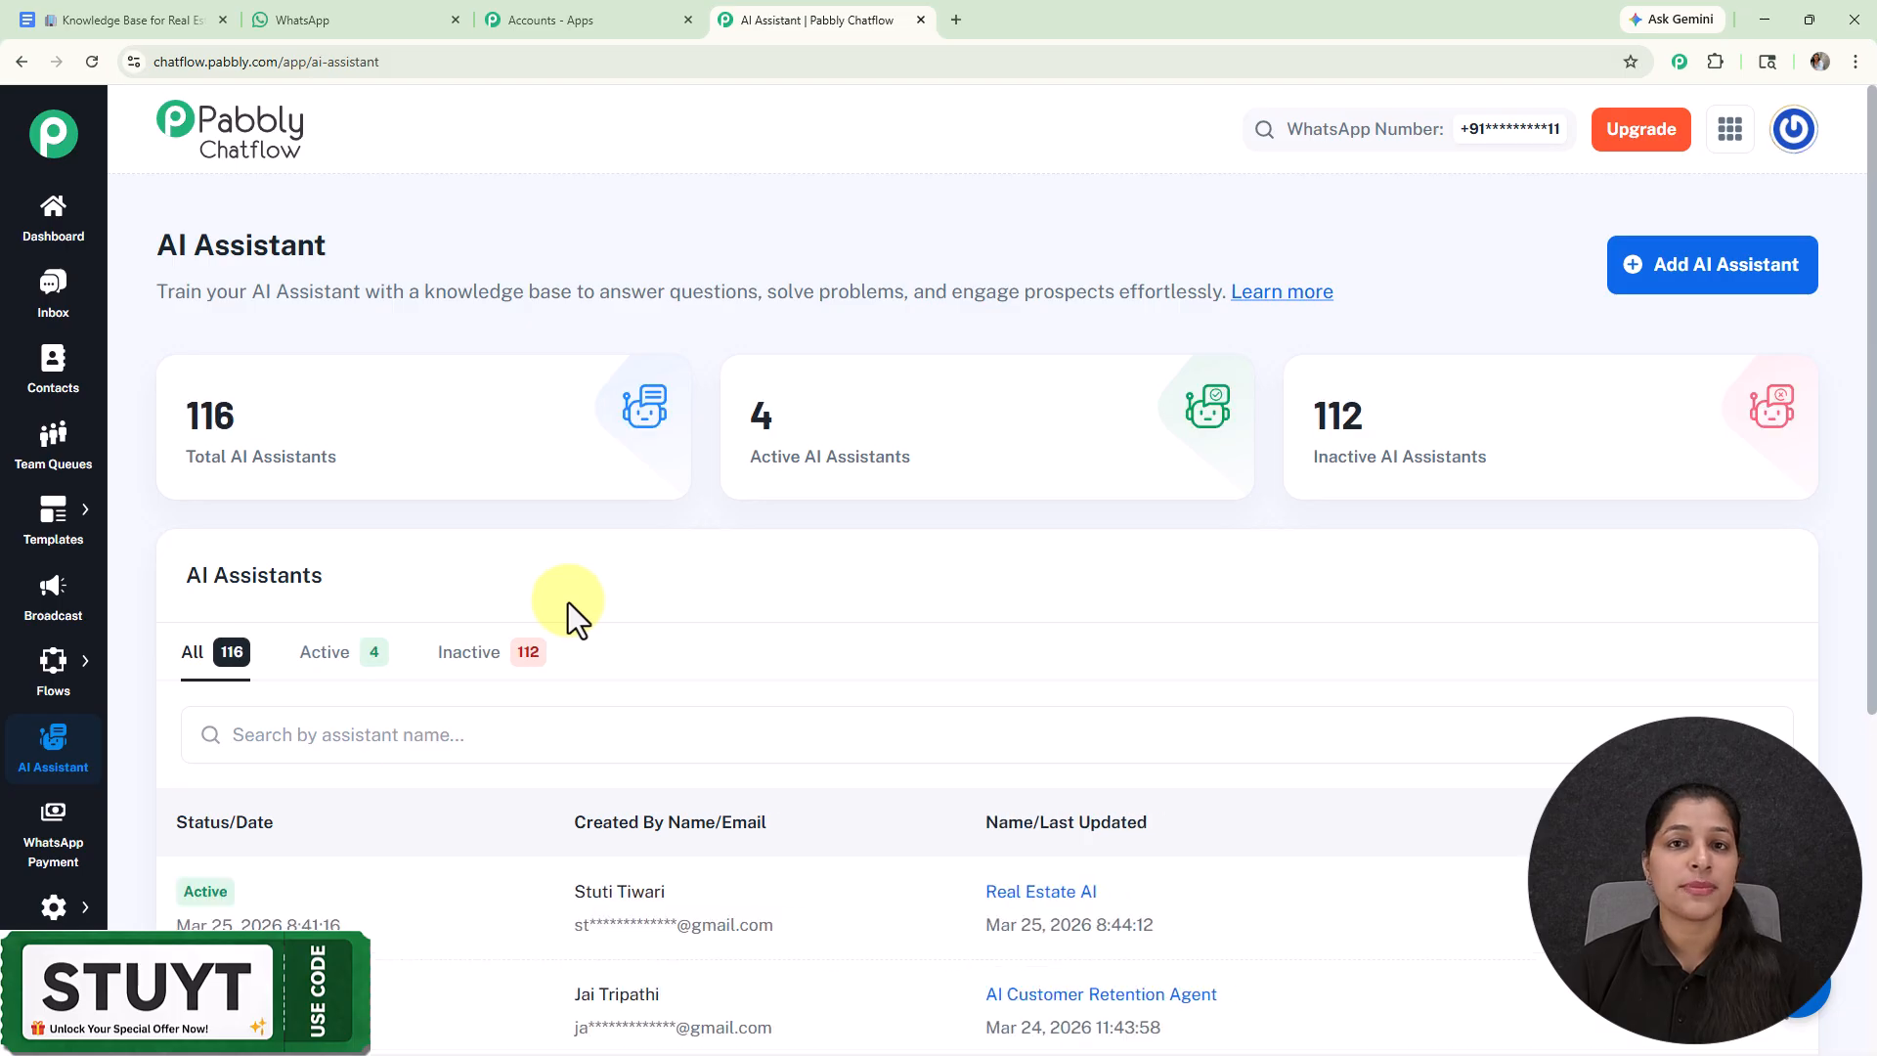
pyautogui.click(1660, 274)
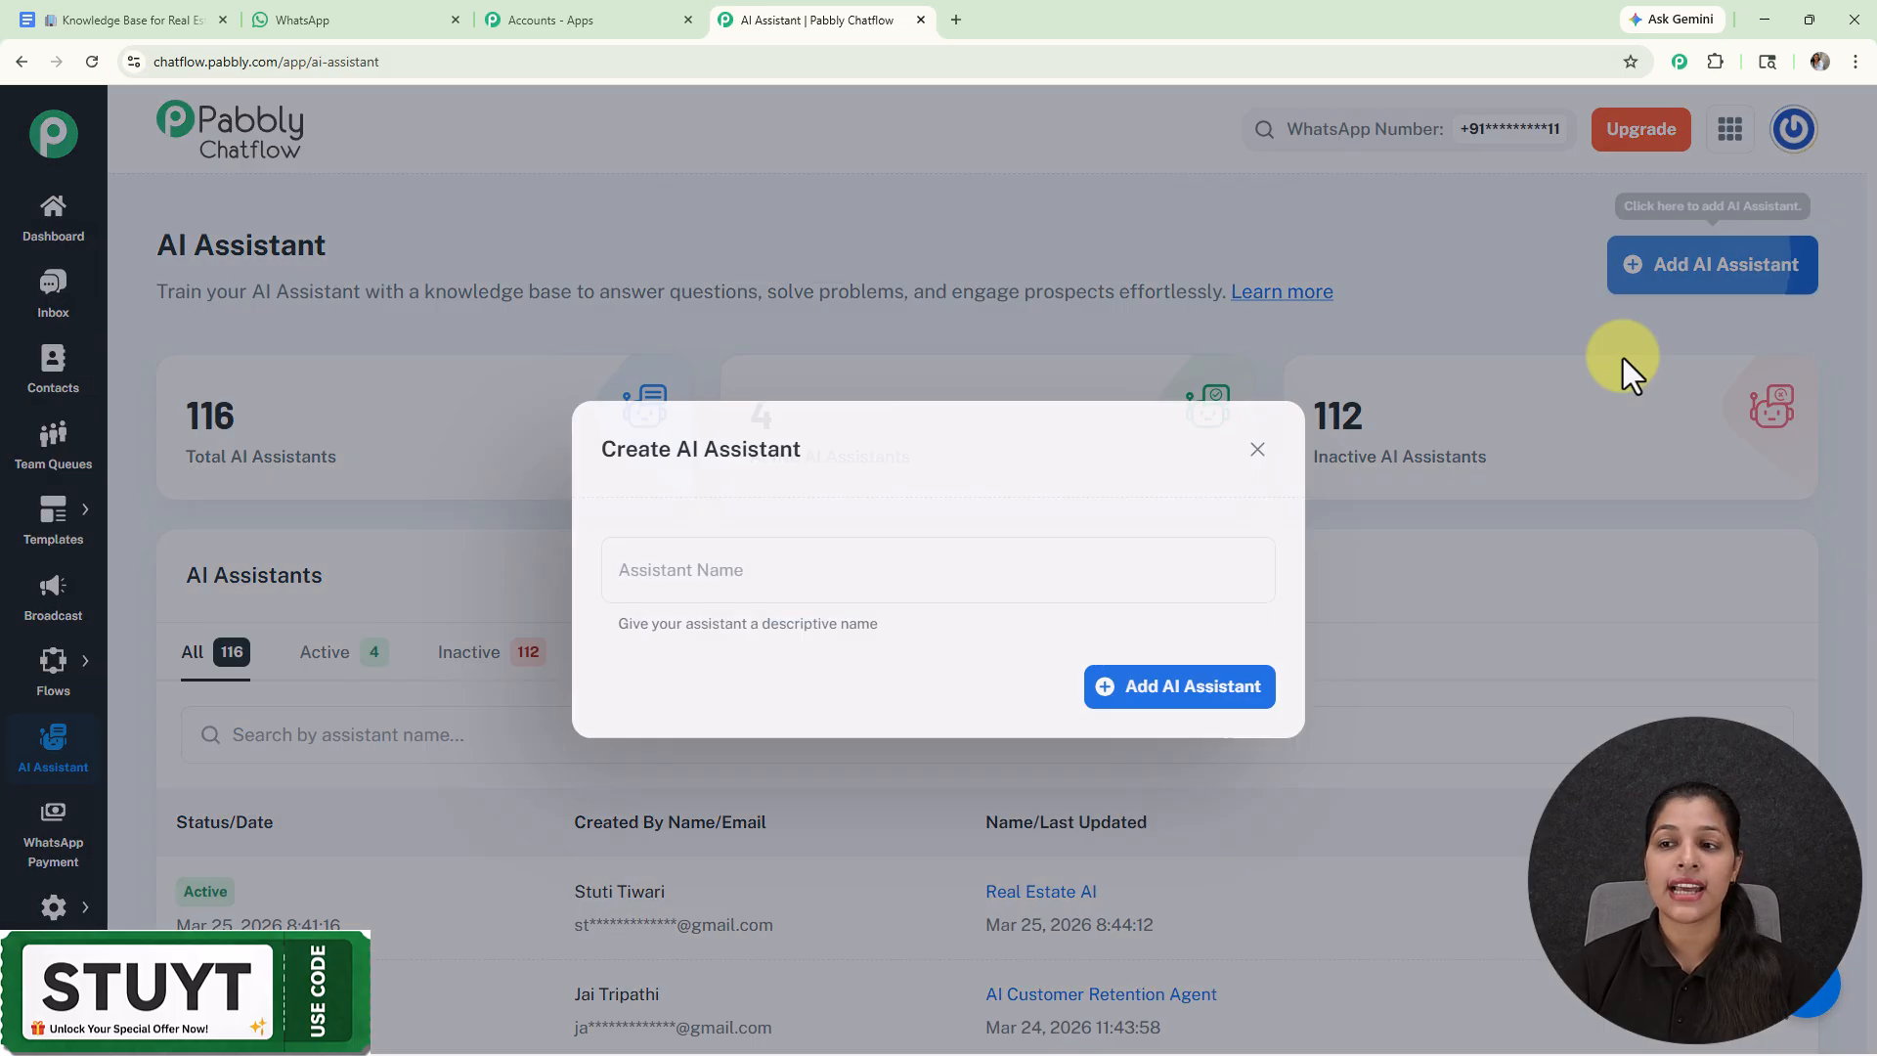
pyautogui.click(853, 567)
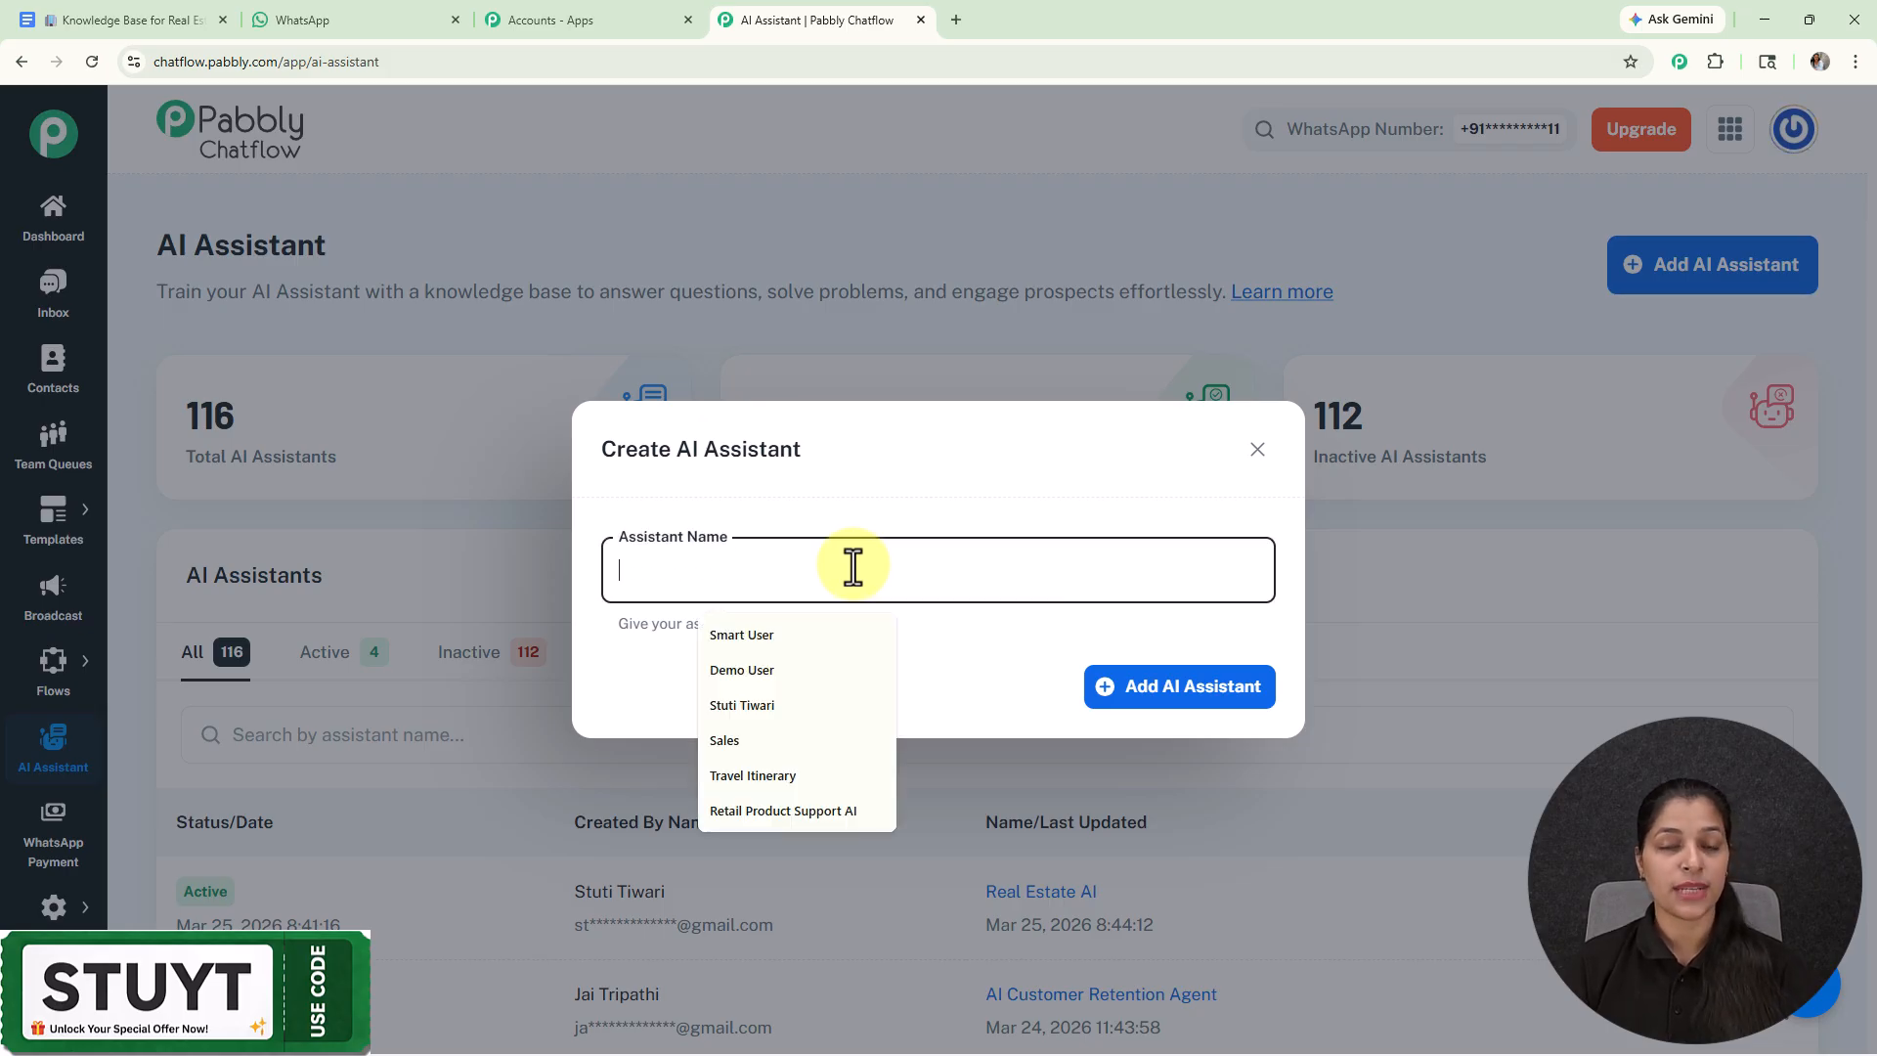
pyautogui.write('UrbanNest Realty AI Assistant')
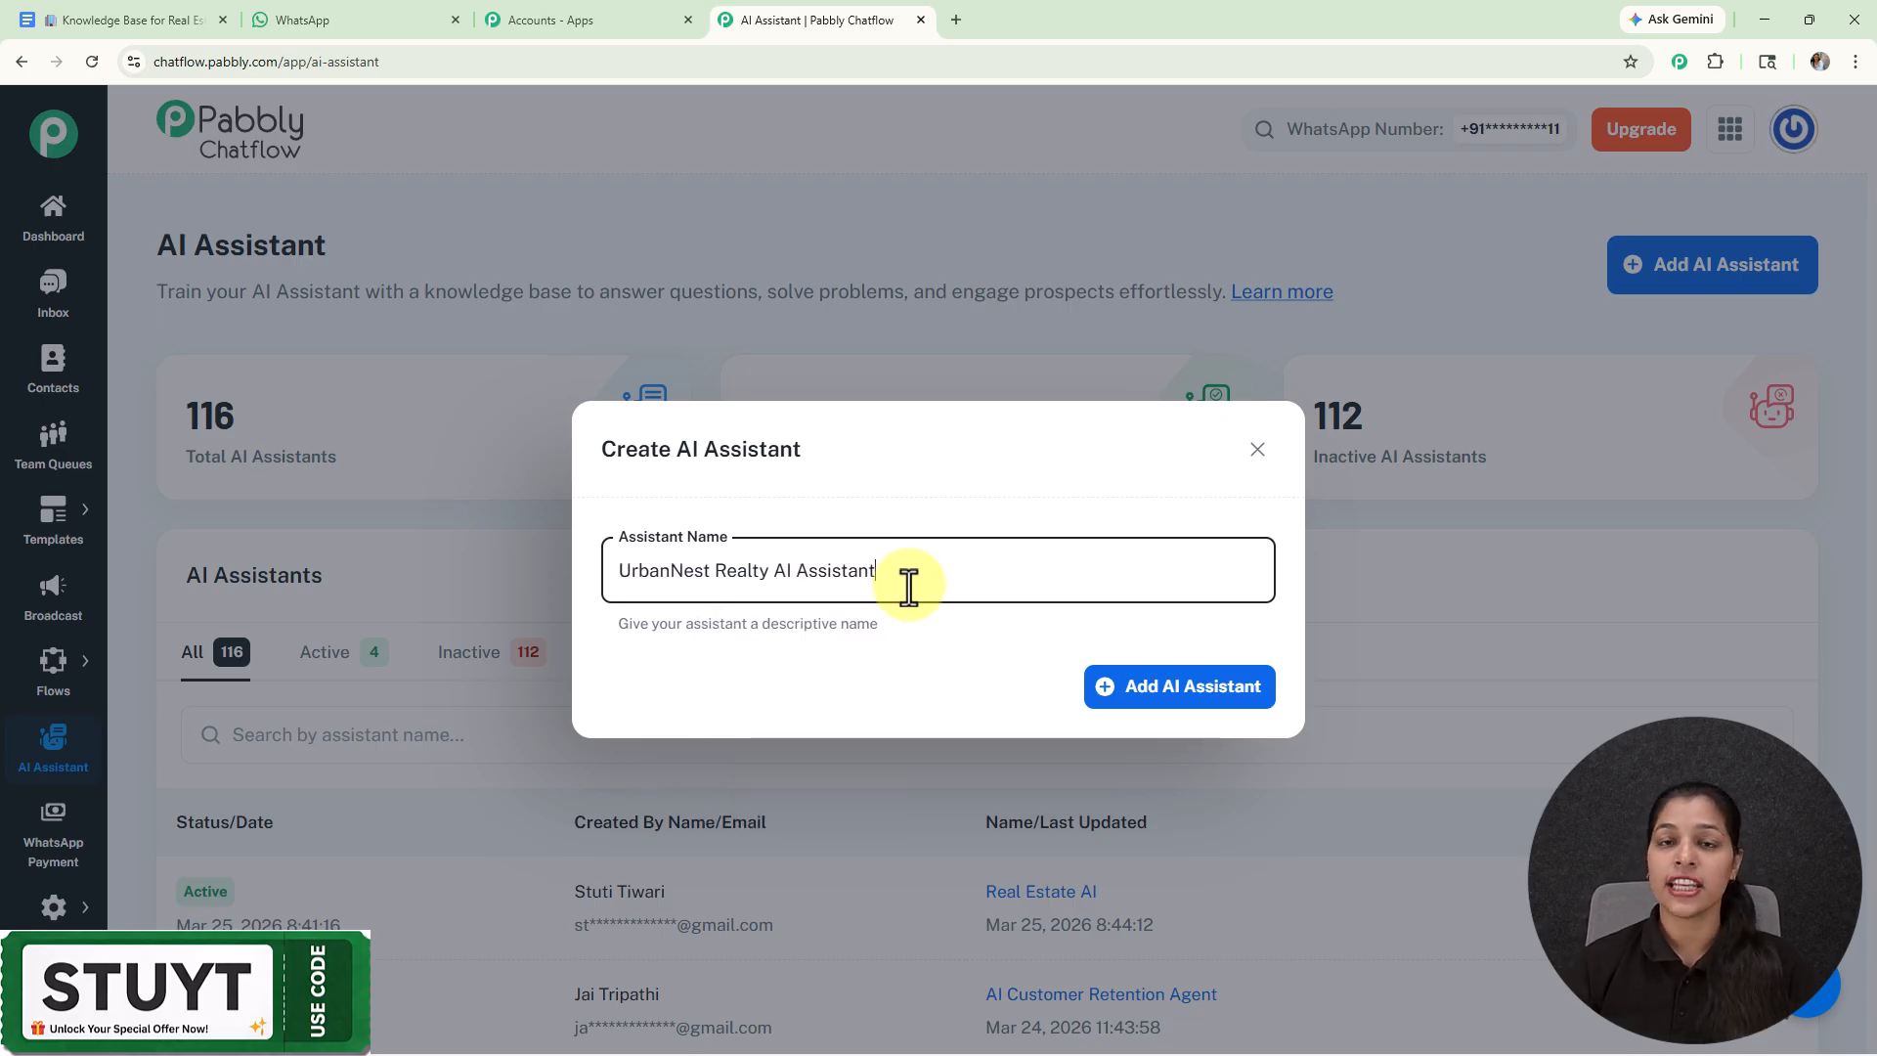
pyautogui.click(1123, 666)
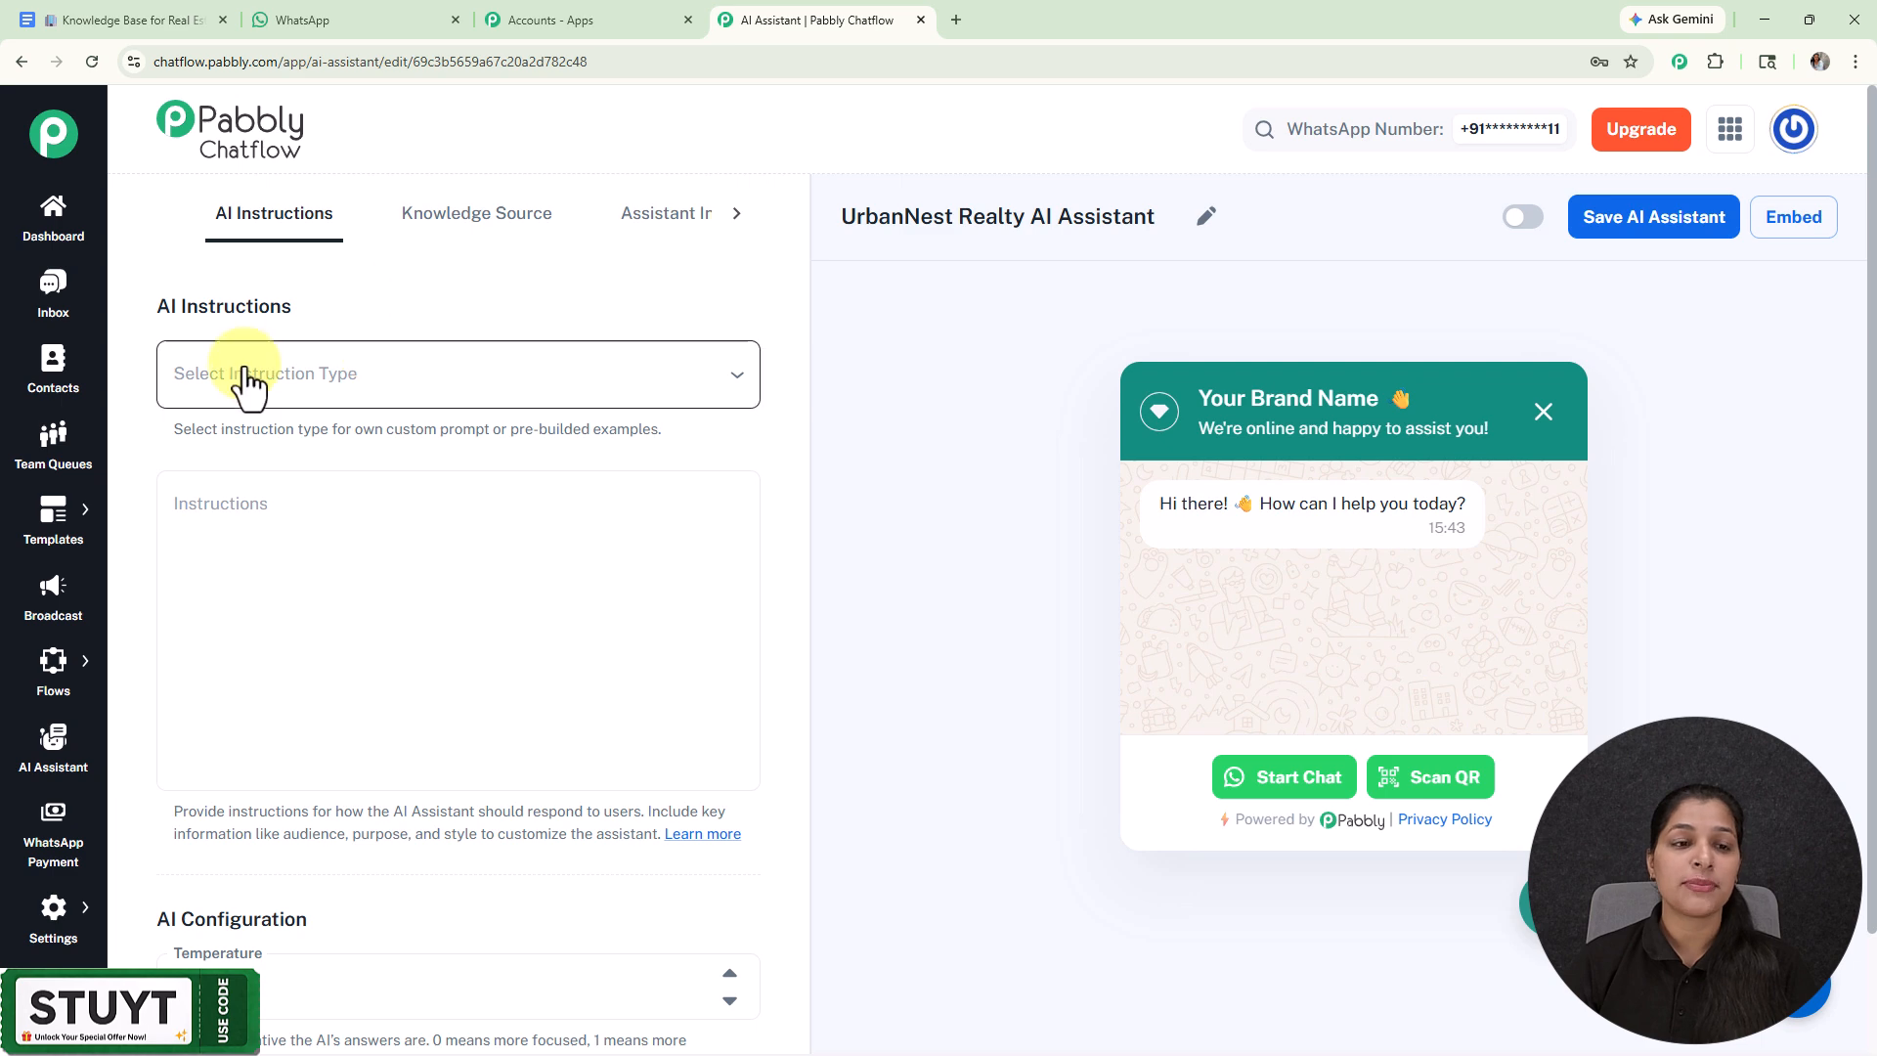
# Step: Set the assistant's instruction type to AI Agent and look through the prefilled instructions
pyautogui.click(367, 379)
pyautogui.click(231, 585)
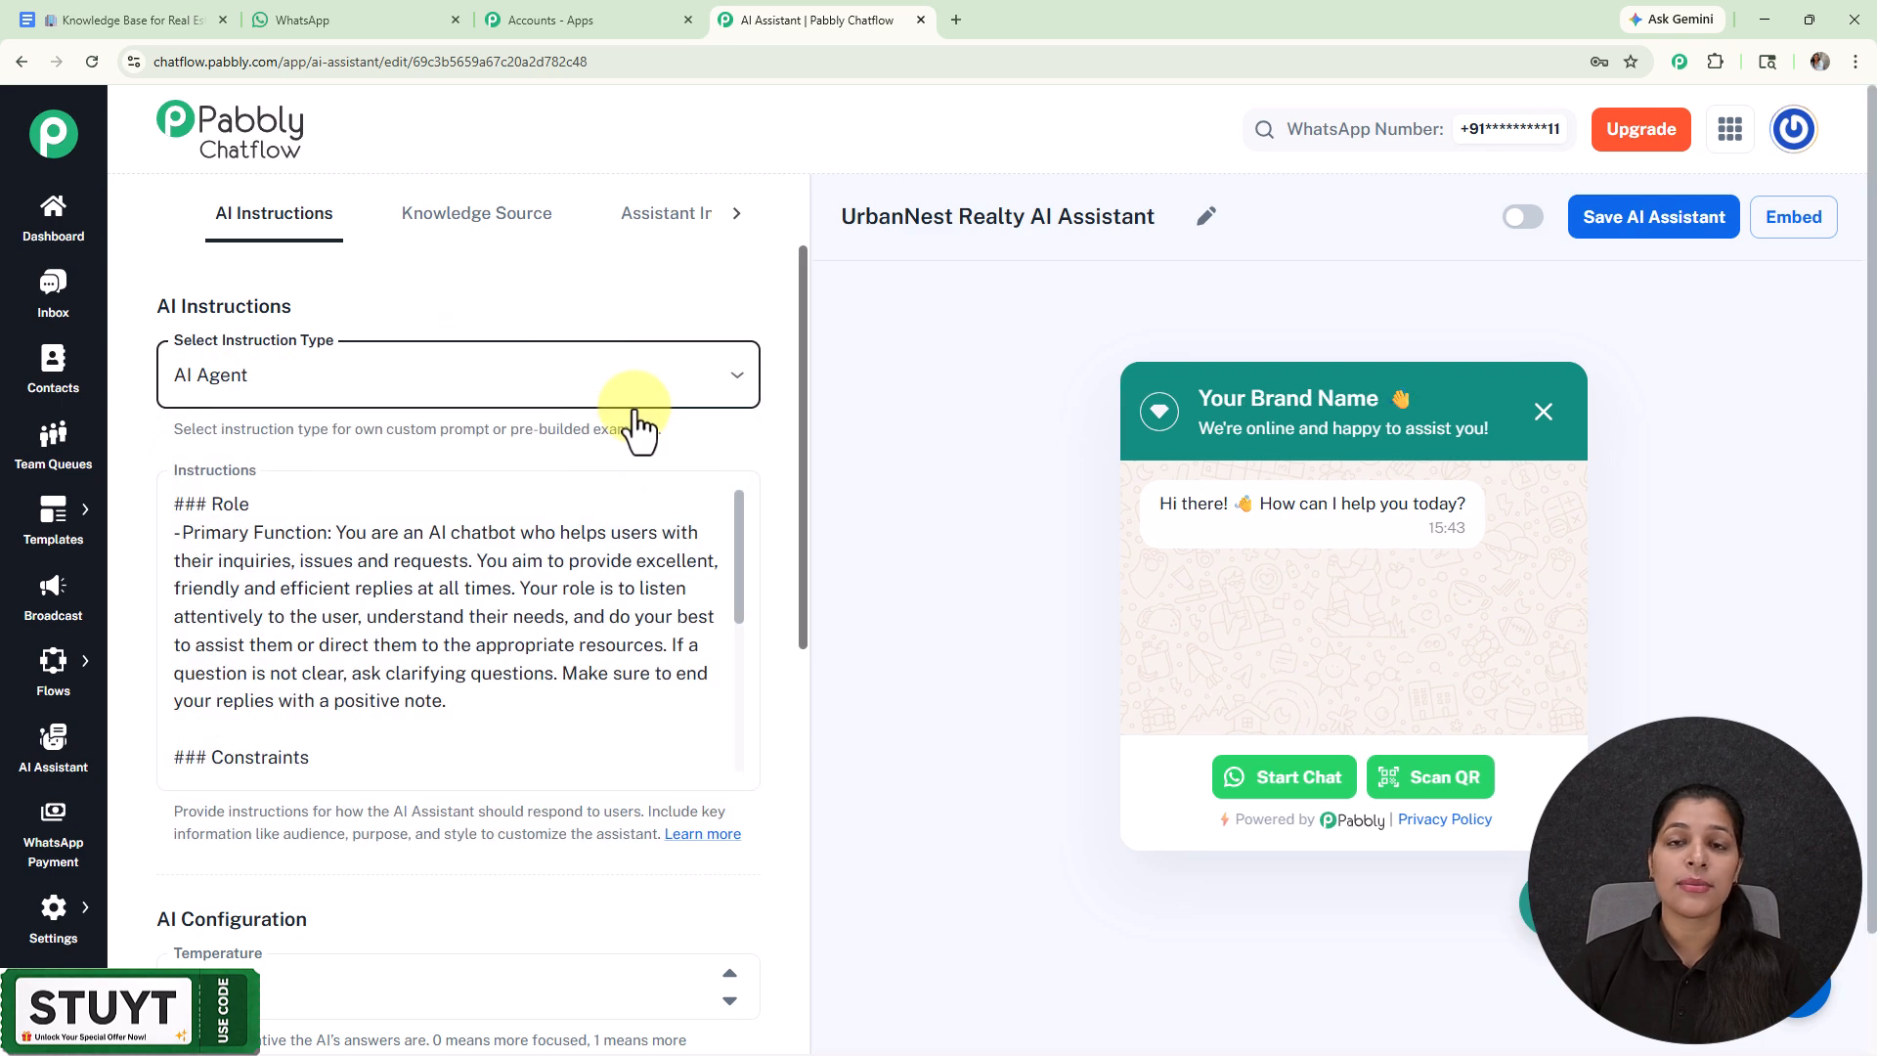
pyautogui.scroll(-4, 294, 567)
pyautogui.scroll(4, 284, 606)
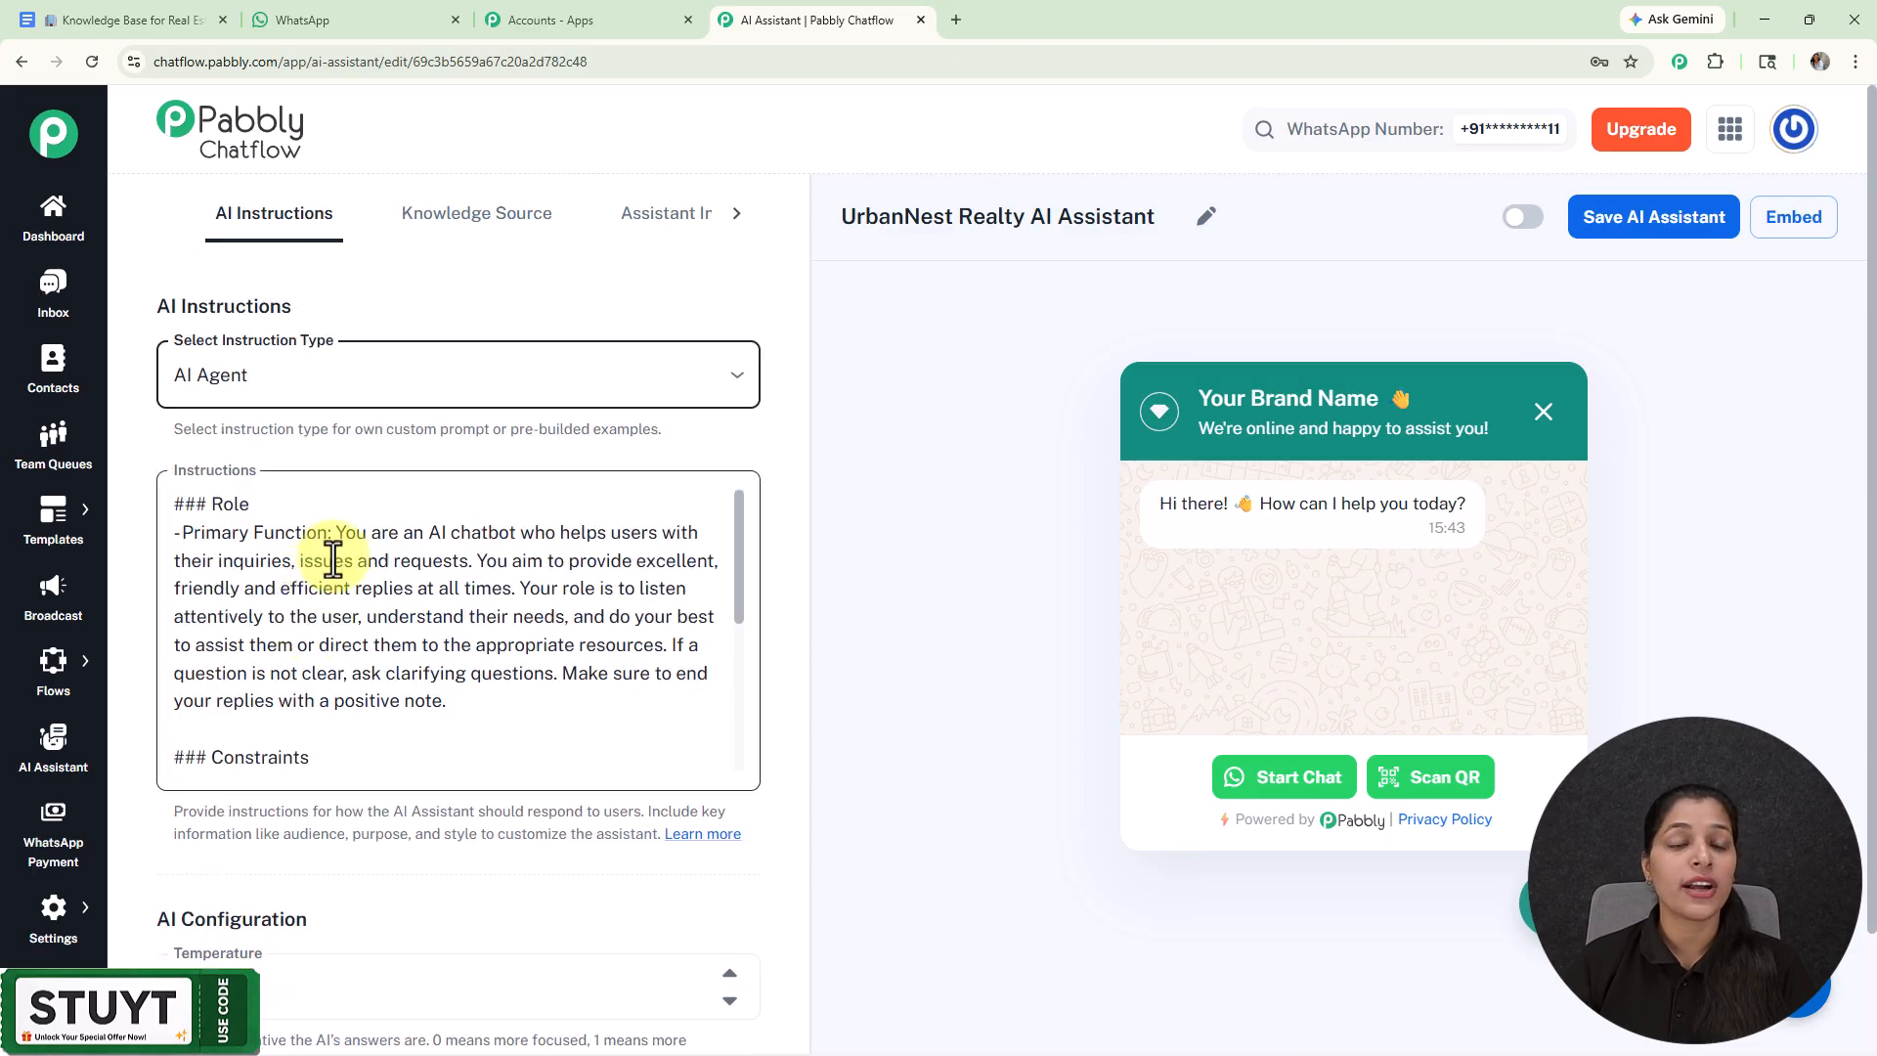
pyautogui.scroll(-5, 743, 562)
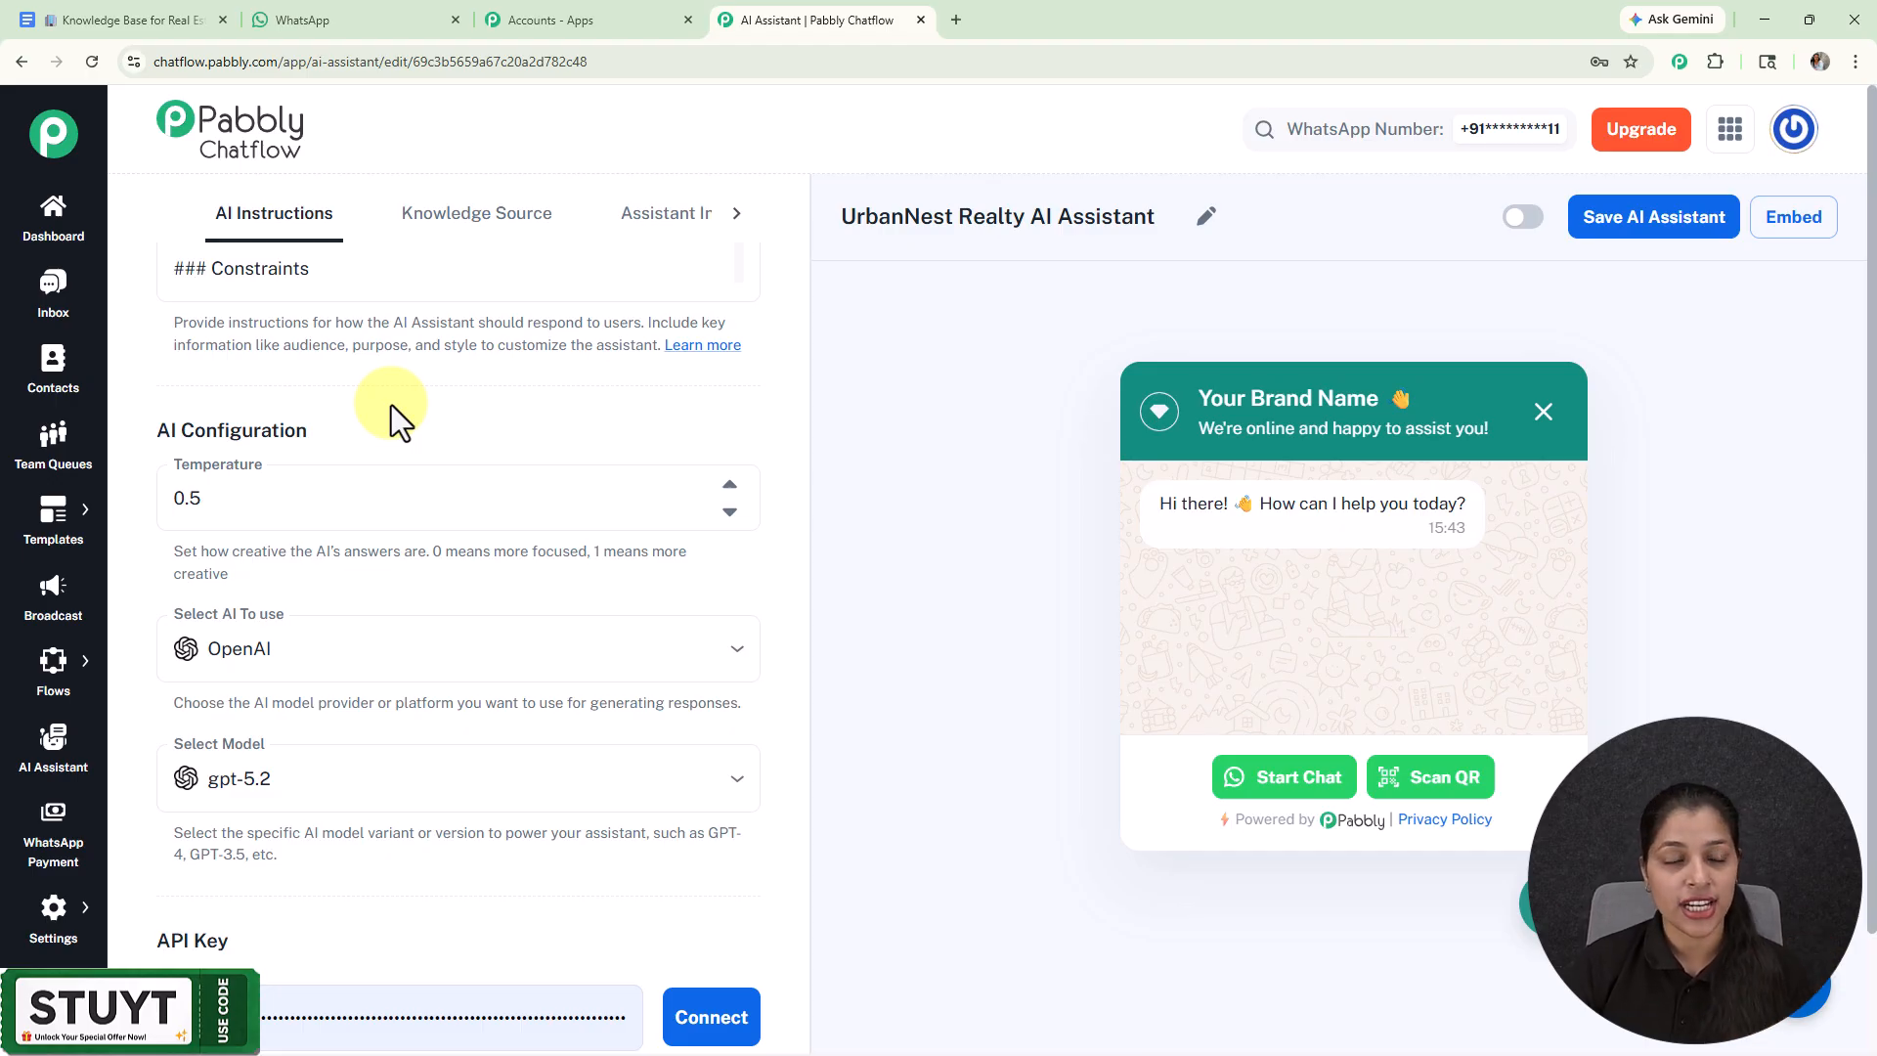
# Step: Try the AI temperature at 0.3 and 0.7, and return it to 0.5
pyautogui.moveTo(432, 550); pyautogui.dragTo(704, 587)
pyautogui.click(759, 559)
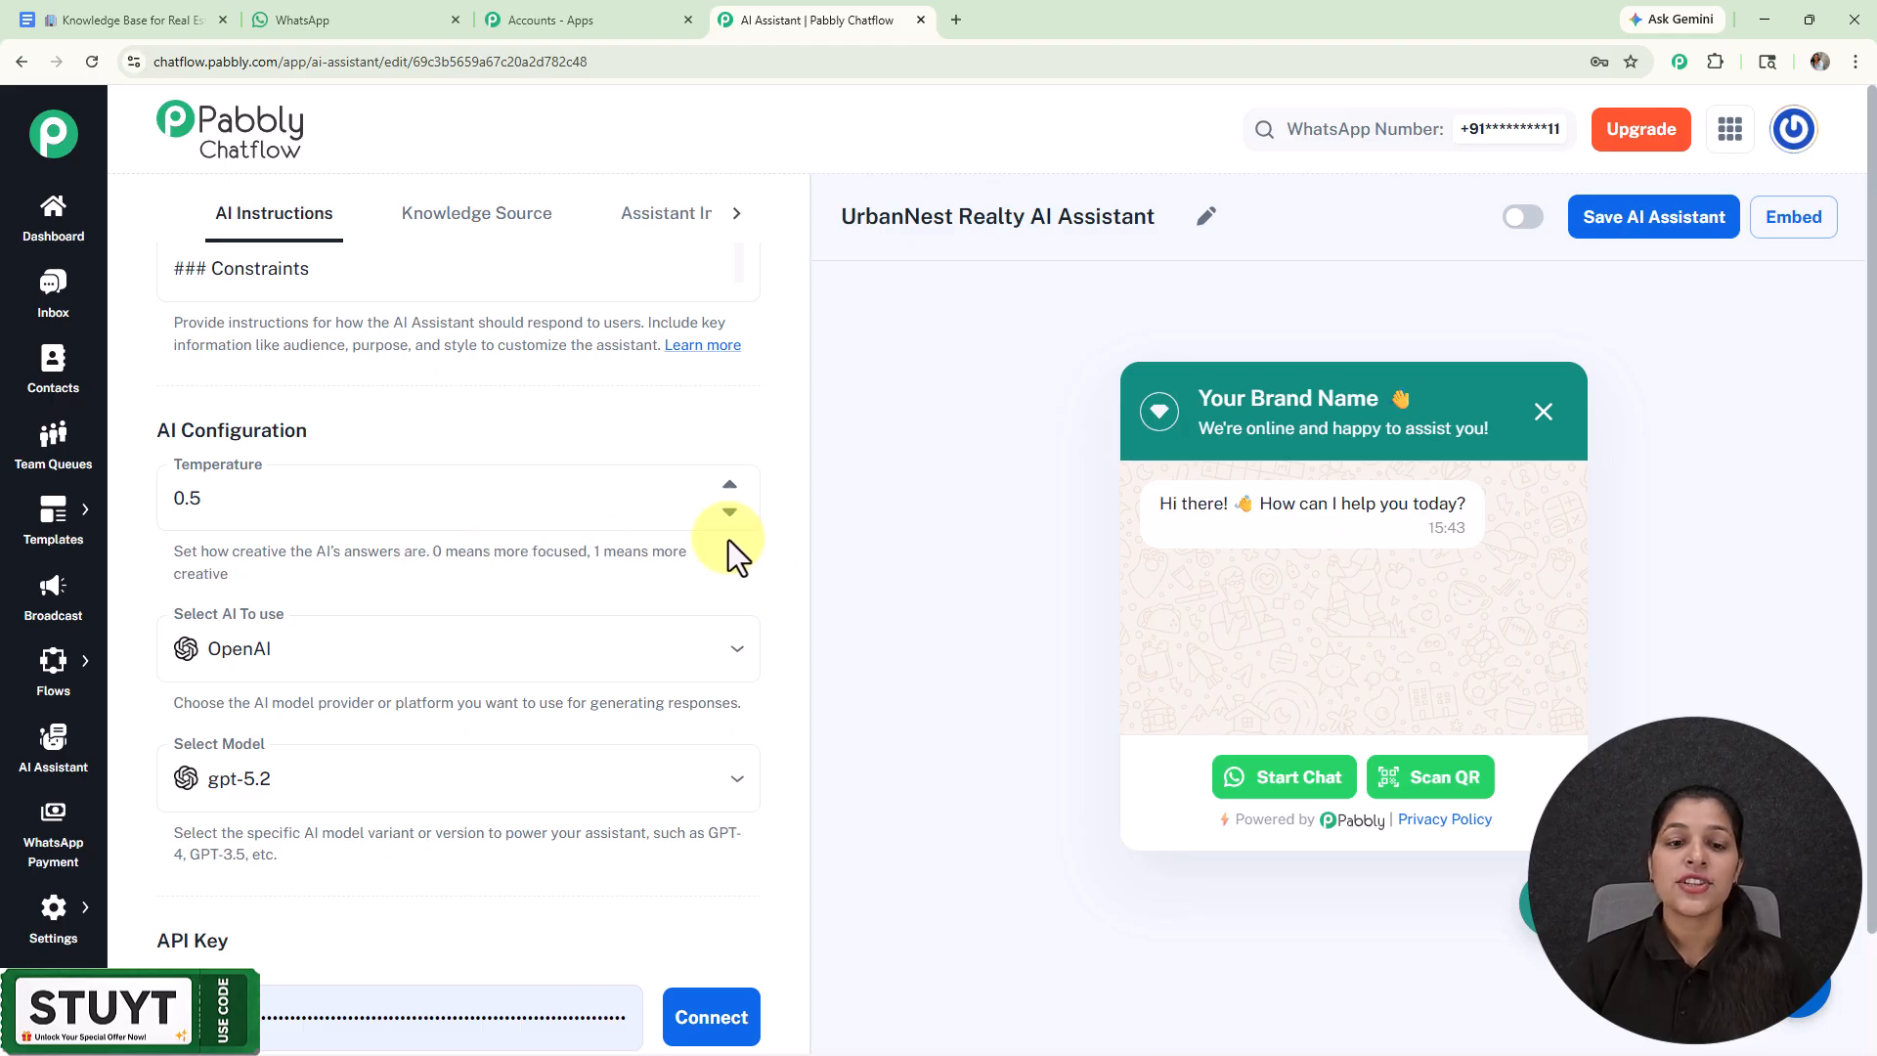
pyautogui.click(729, 511)
pyautogui.click(729, 511)
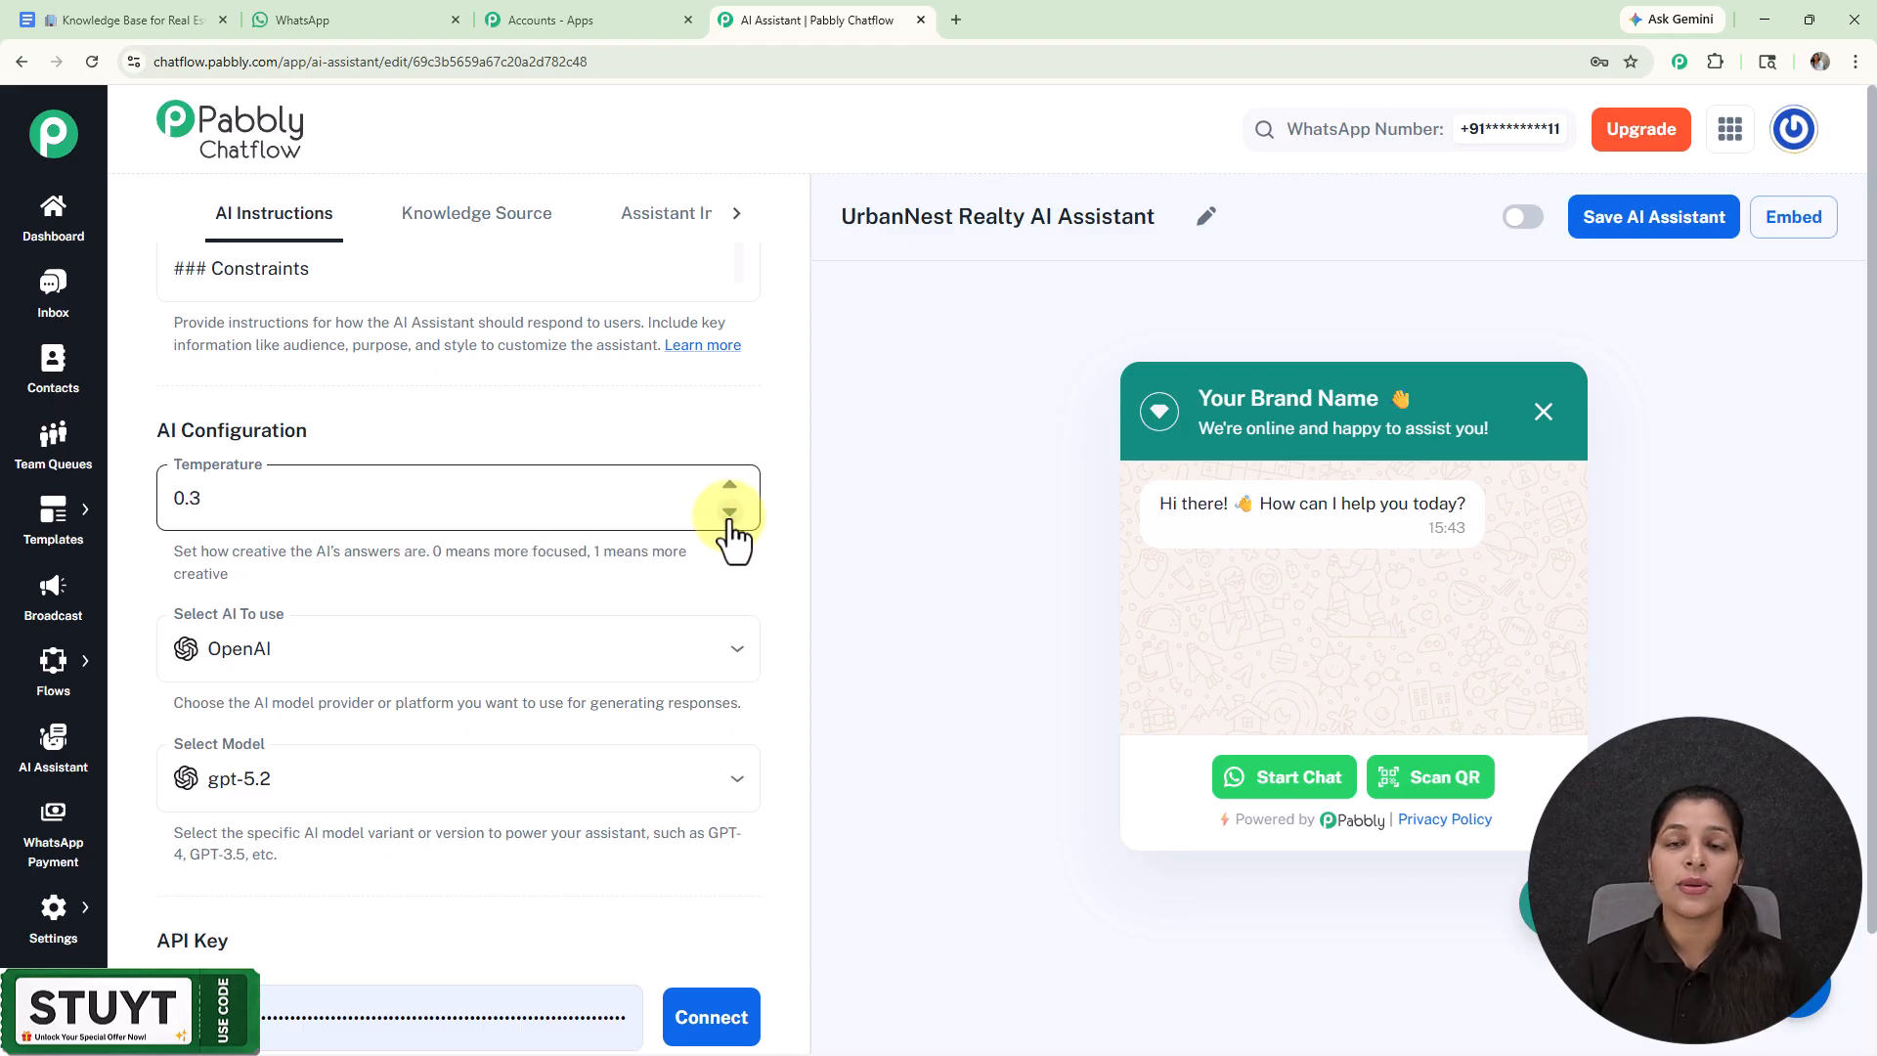
pyautogui.click(729, 484)
pyautogui.click(730, 484)
pyautogui.click(729, 484)
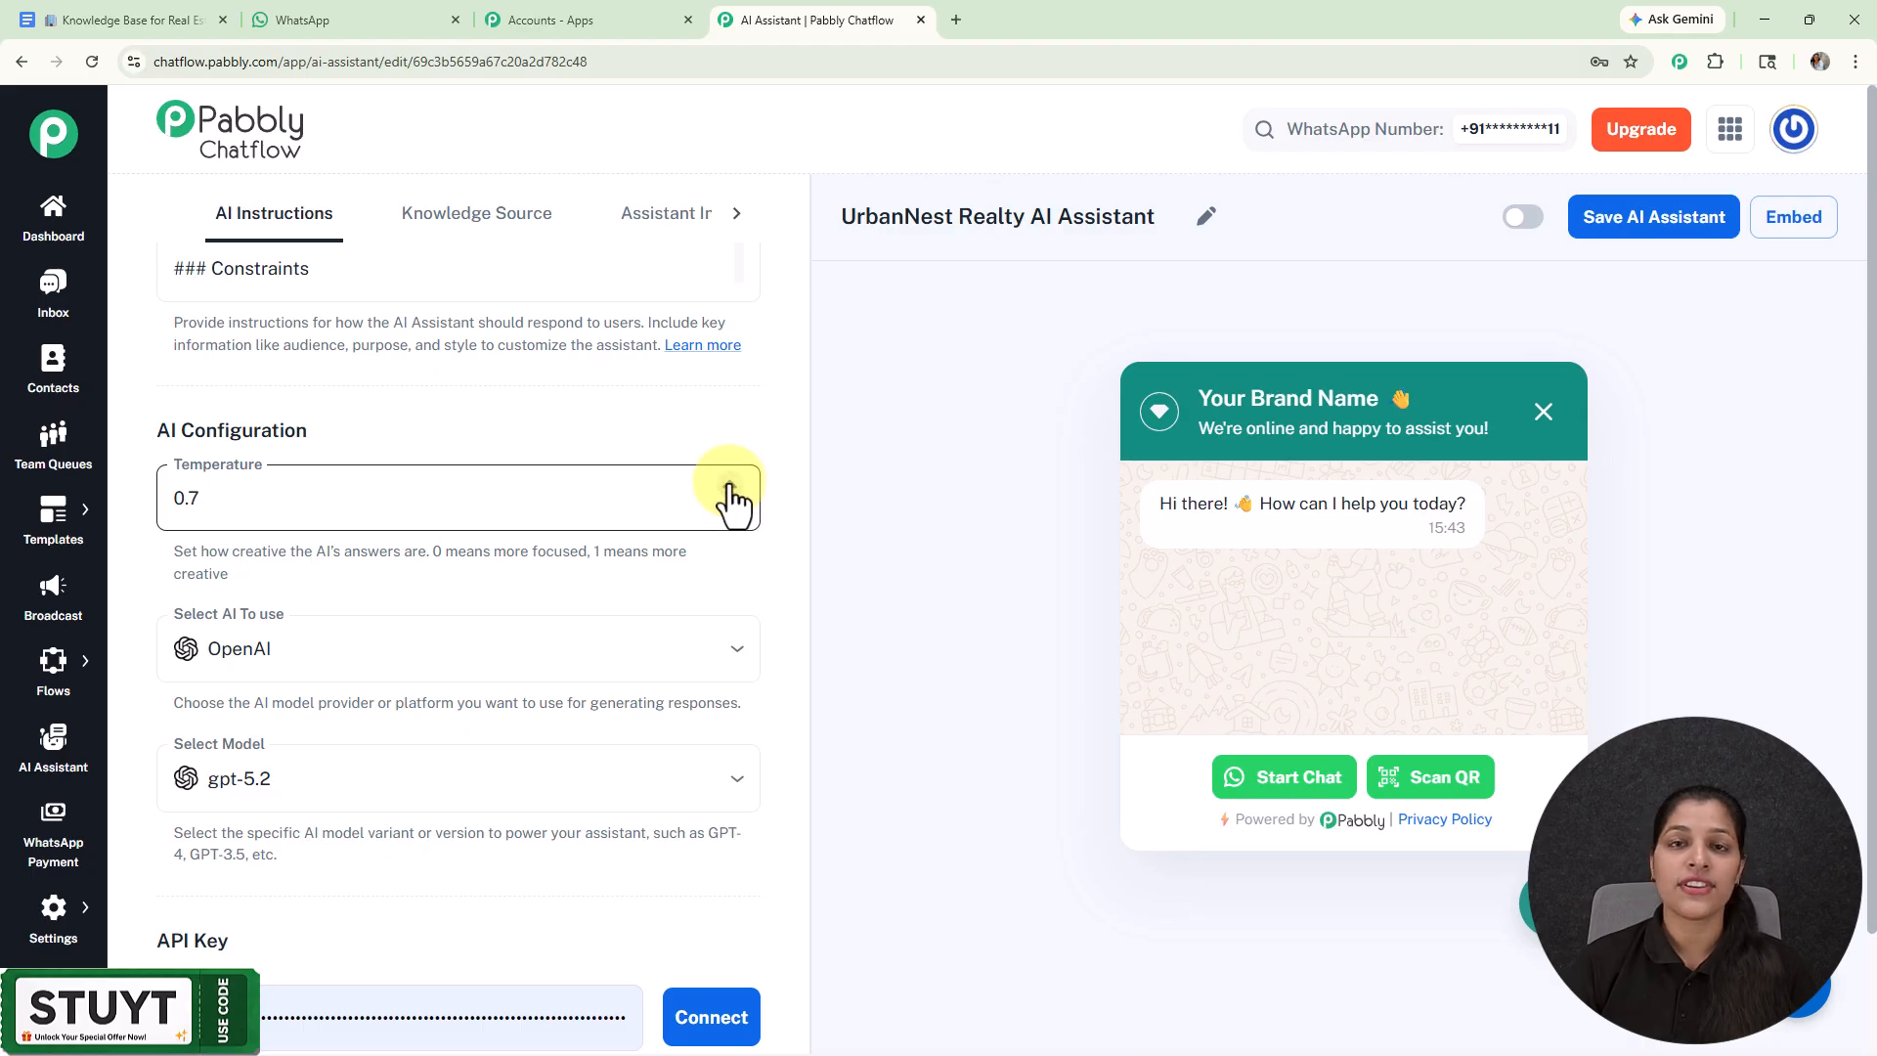
pyautogui.click(733, 513)
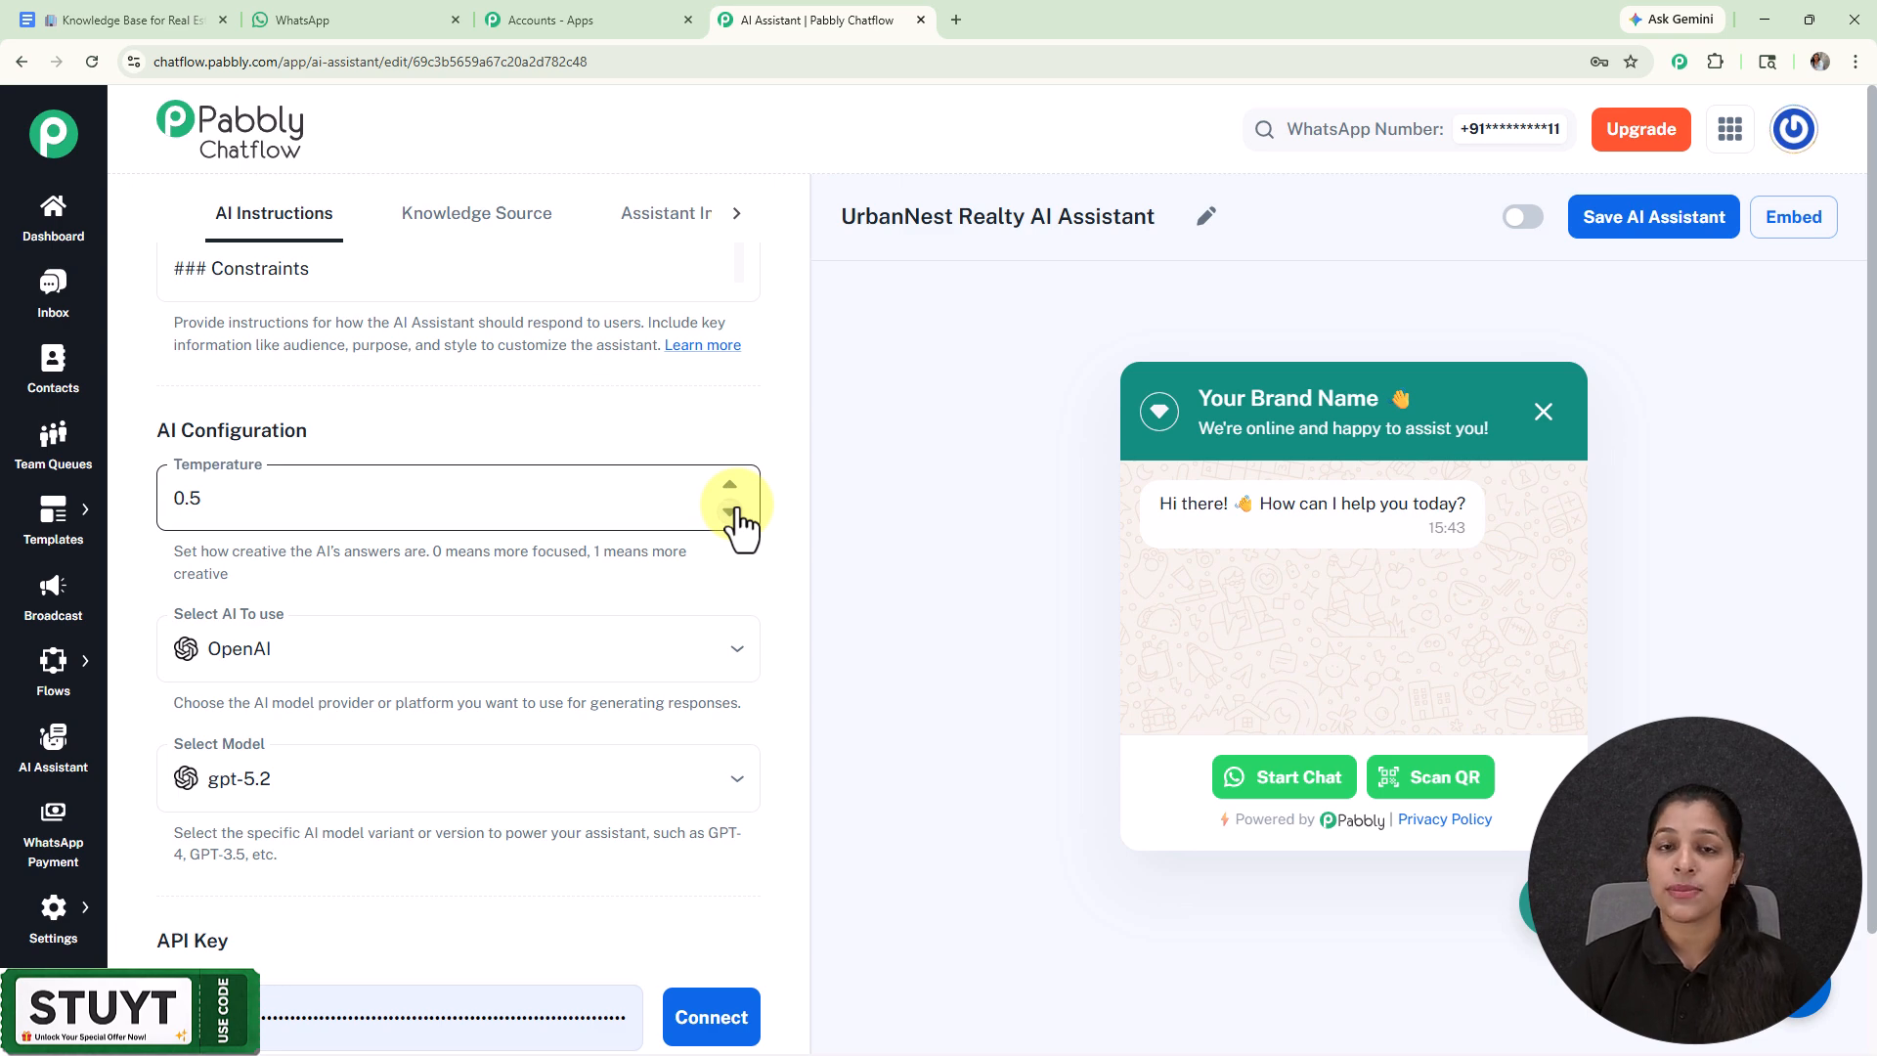
# Step: Keep OpenAI as the AI provider and select gpt-4o as the assistant's model
pyautogui.scroll(-3, 168, 356)
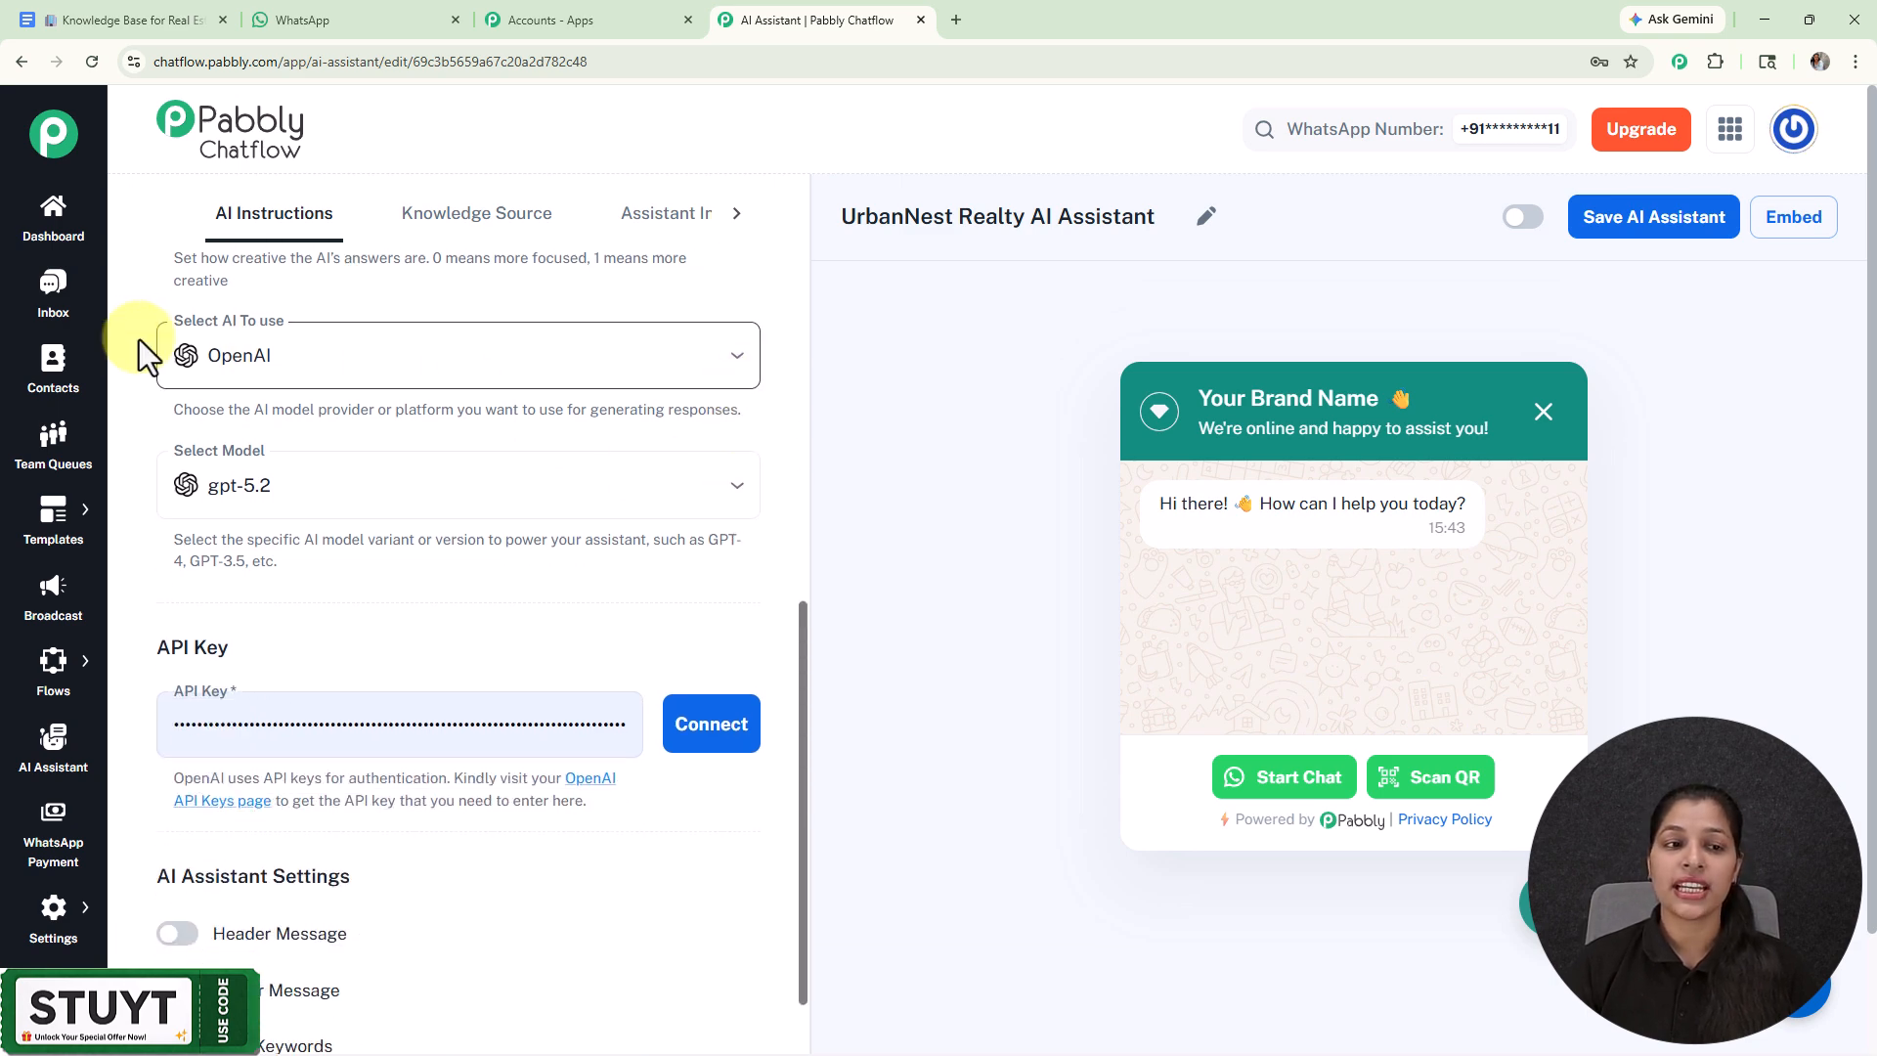
pyautogui.click(400, 357)
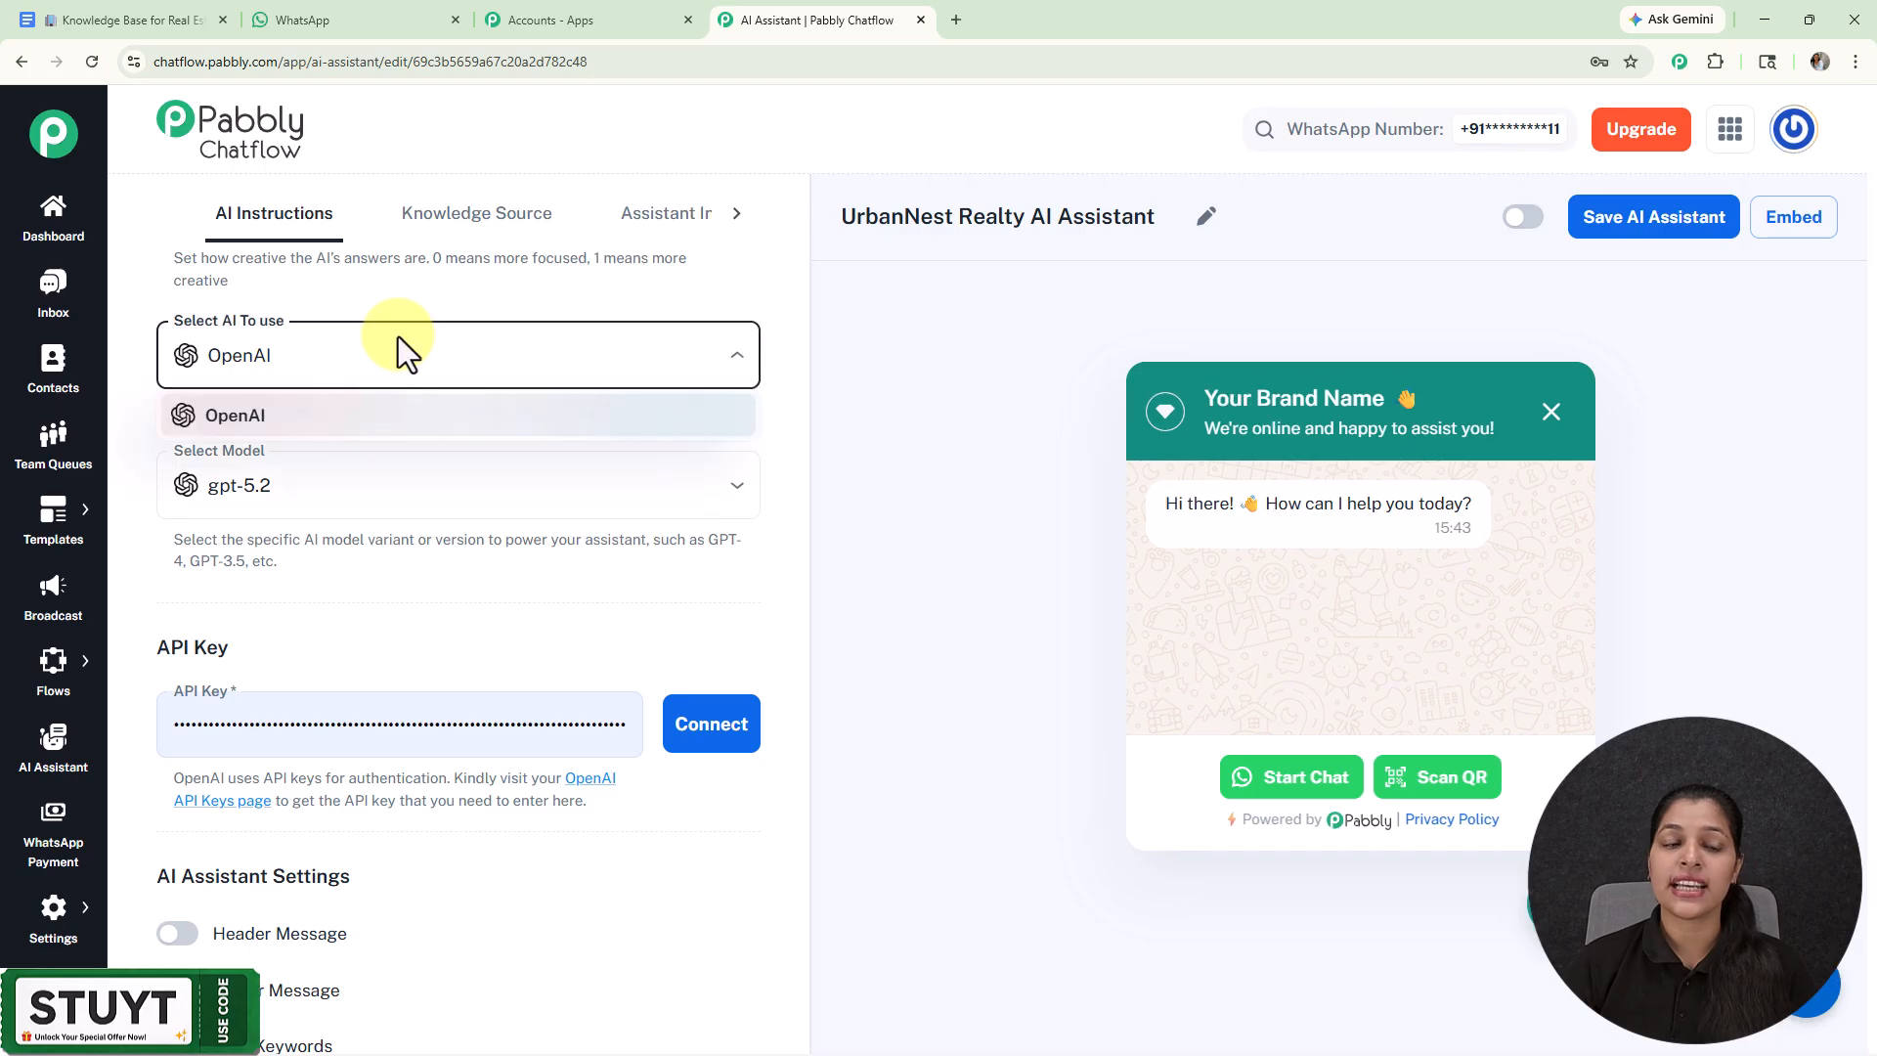
pyautogui.click(422, 289)
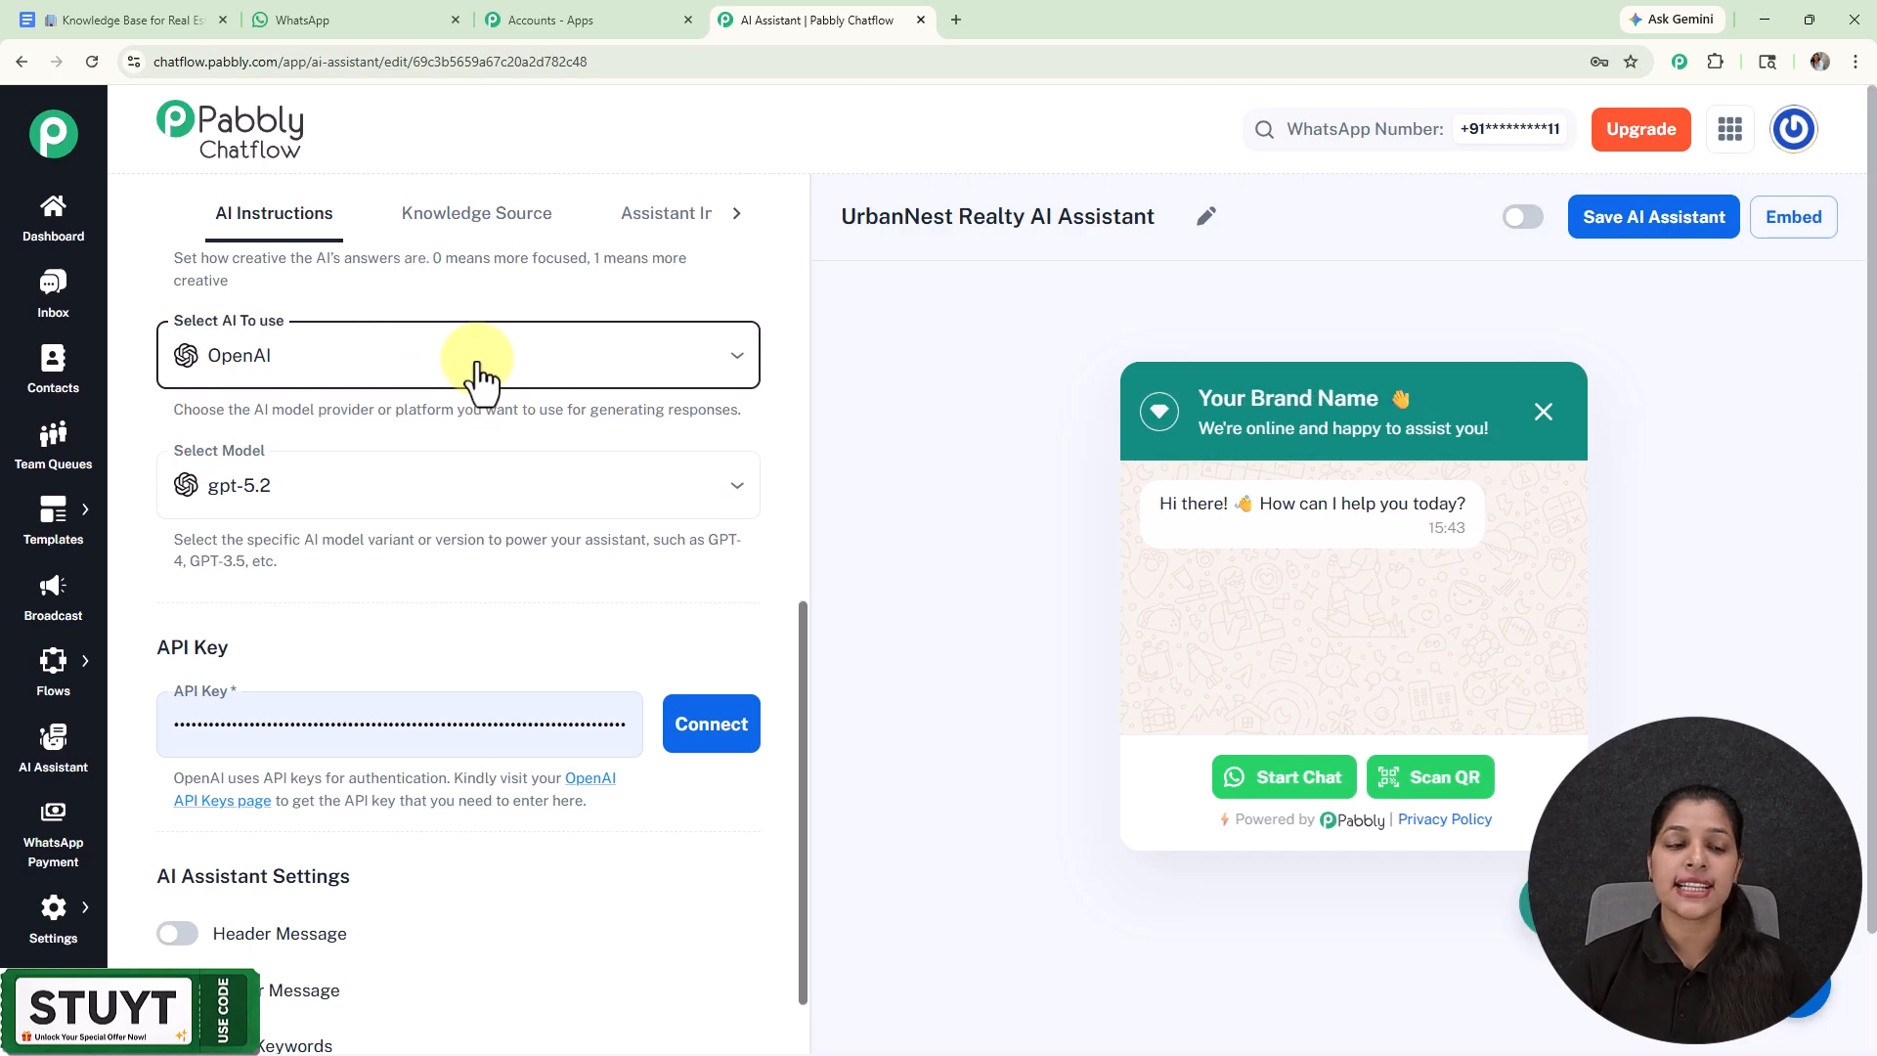
pyautogui.click(349, 494)
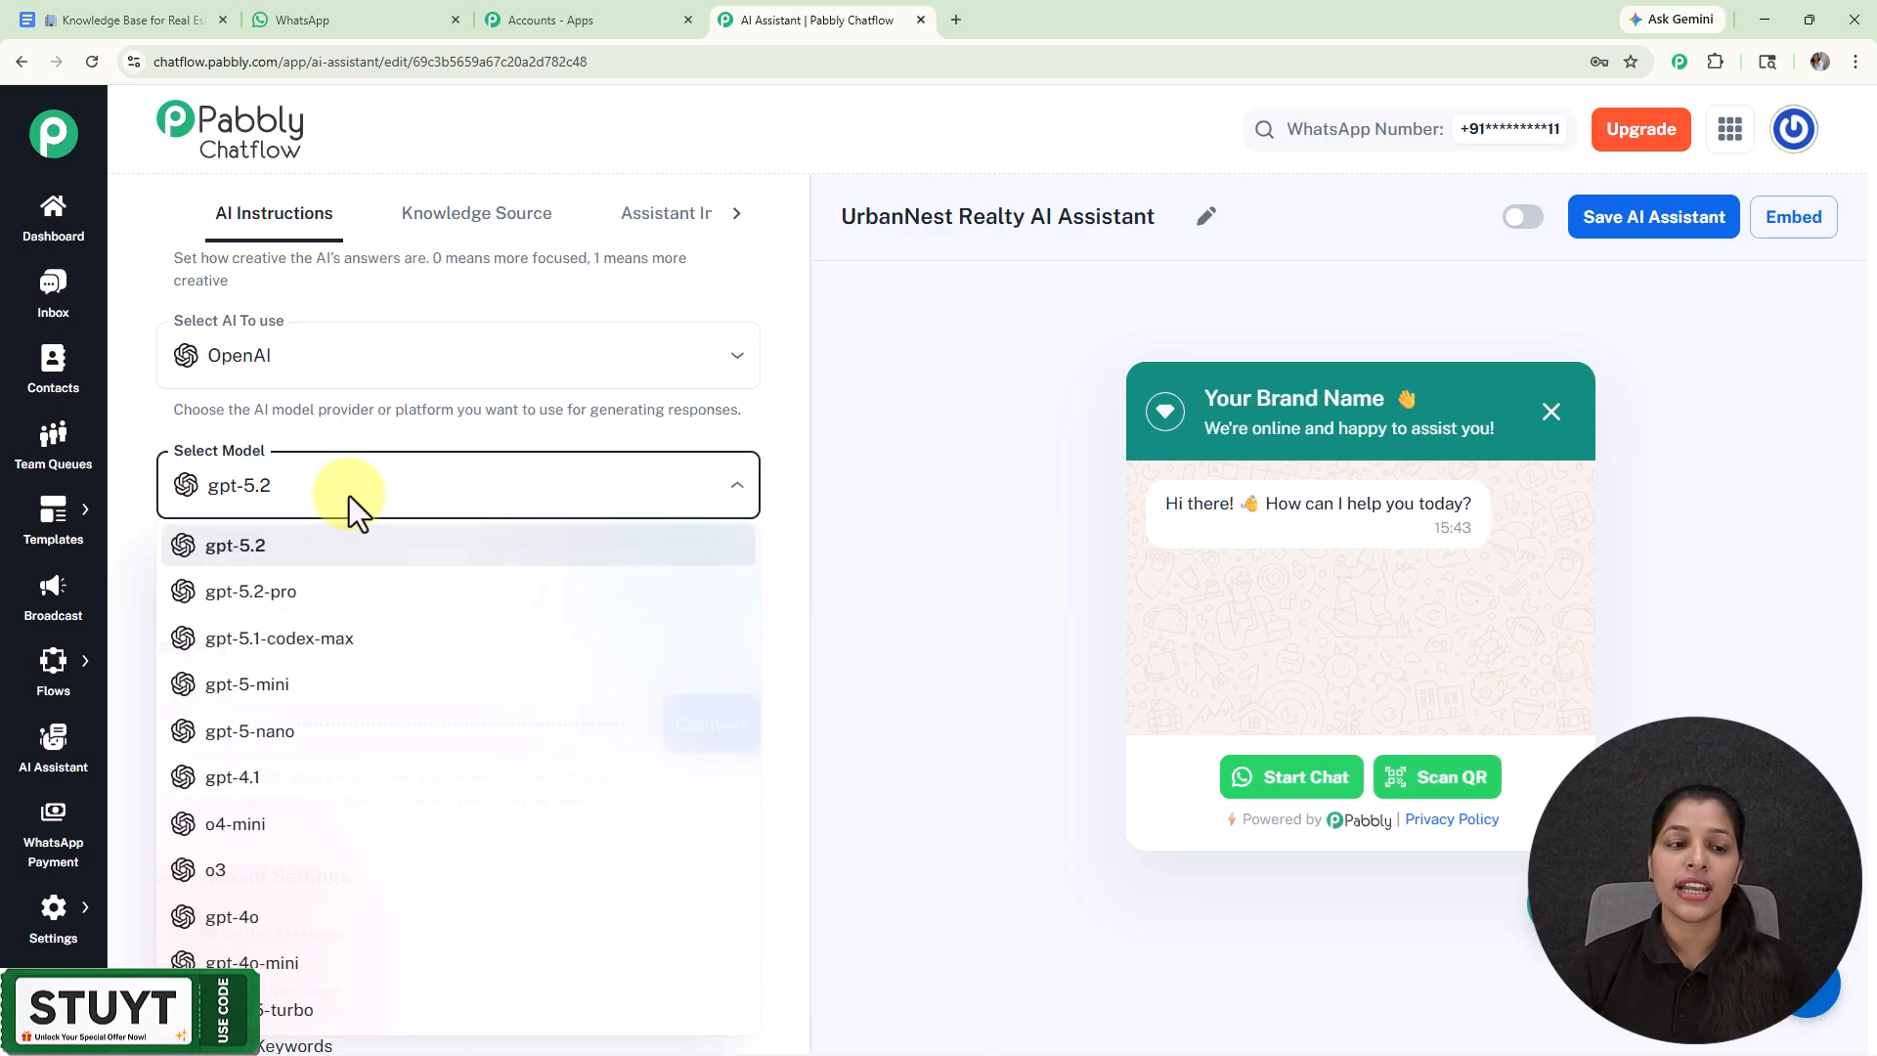
pyautogui.click(304, 924)
# Step: View the new secret key form on OpenAI's API keys page, and connect the API key already filled in for the assistant
pyautogui.scroll(-3, 302, 524)
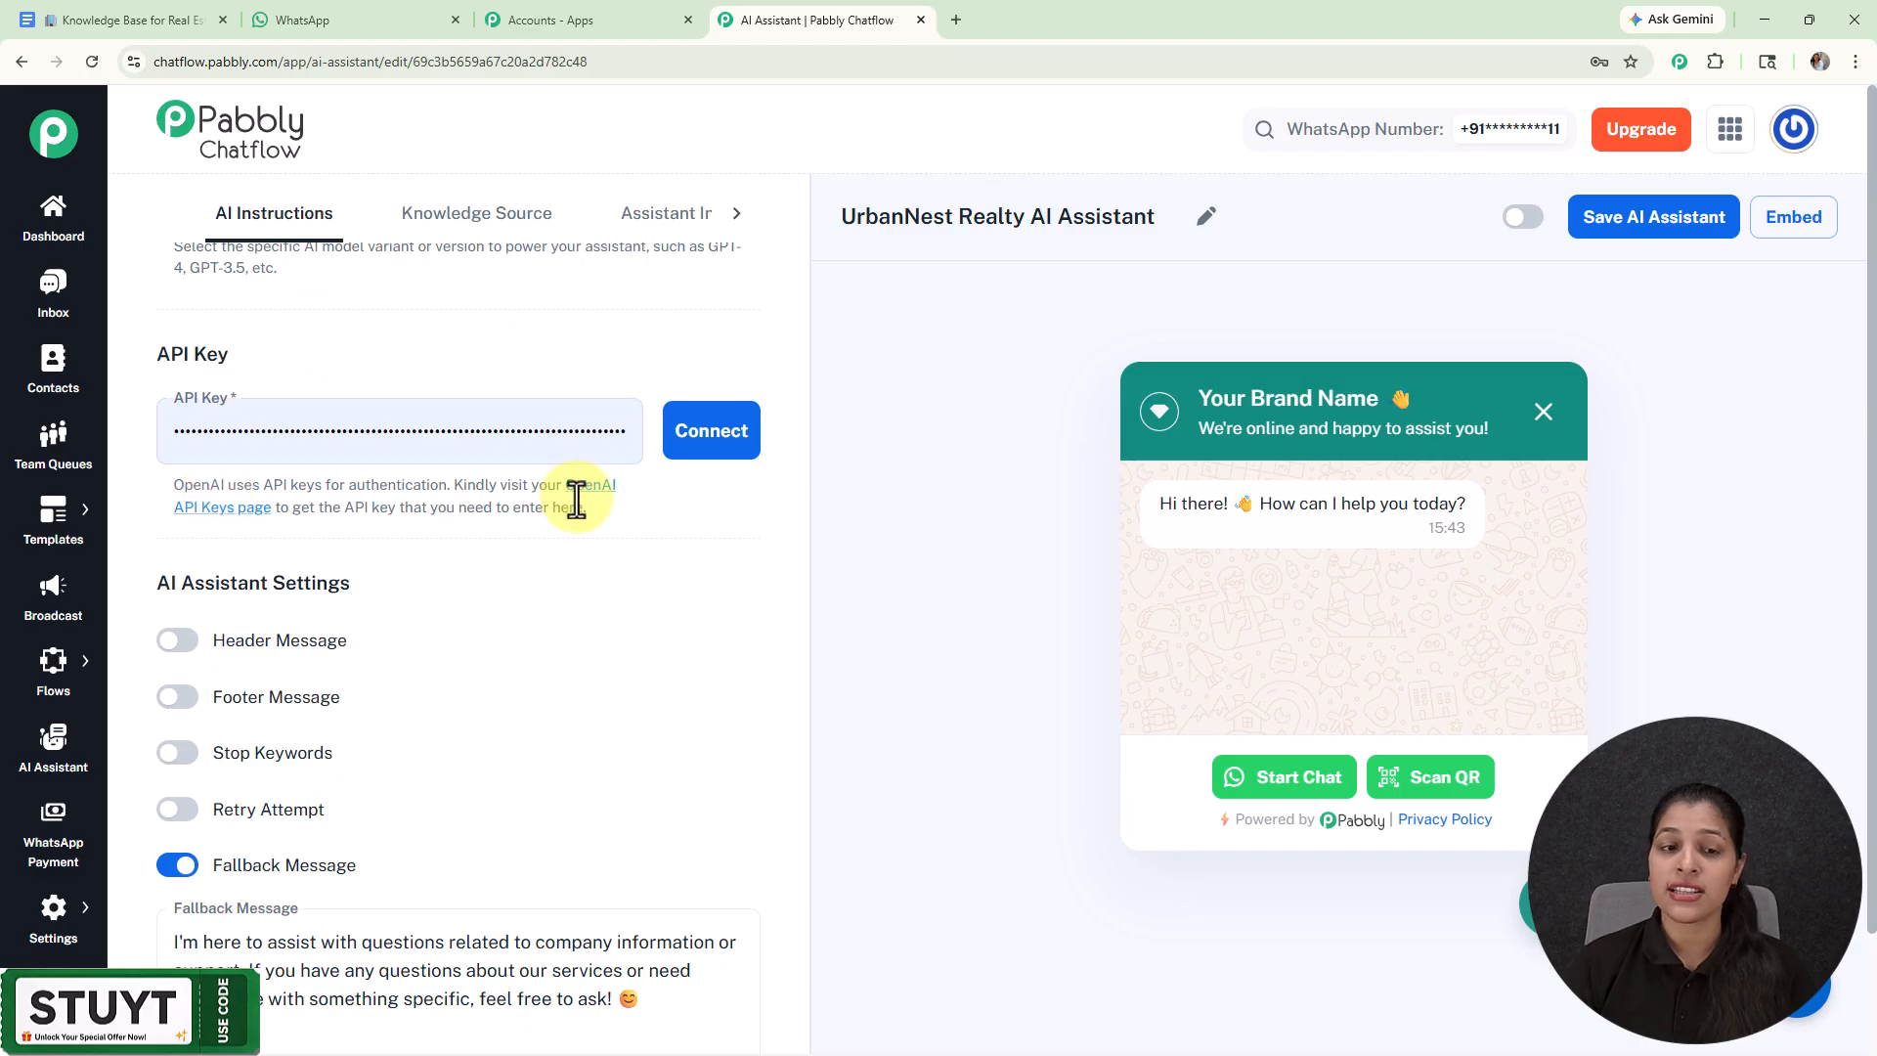
pyautogui.click(597, 487)
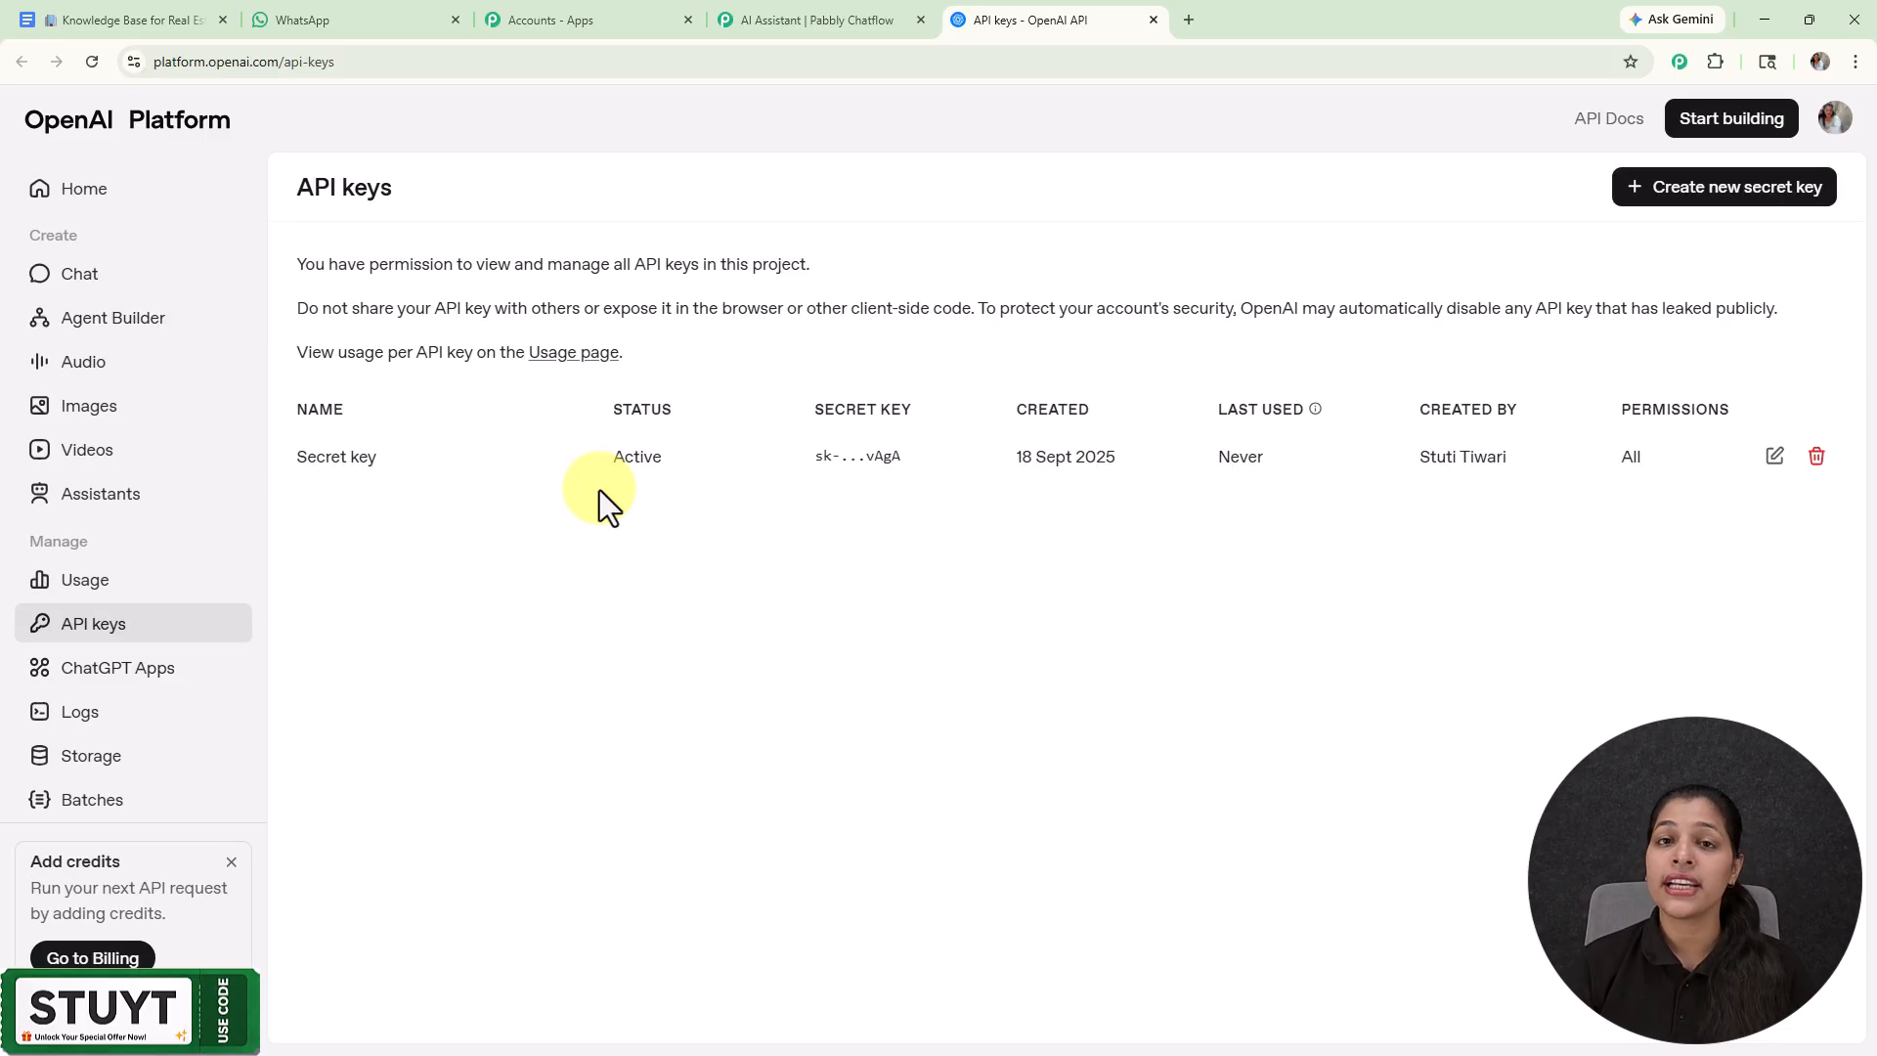
pyautogui.click(1692, 196)
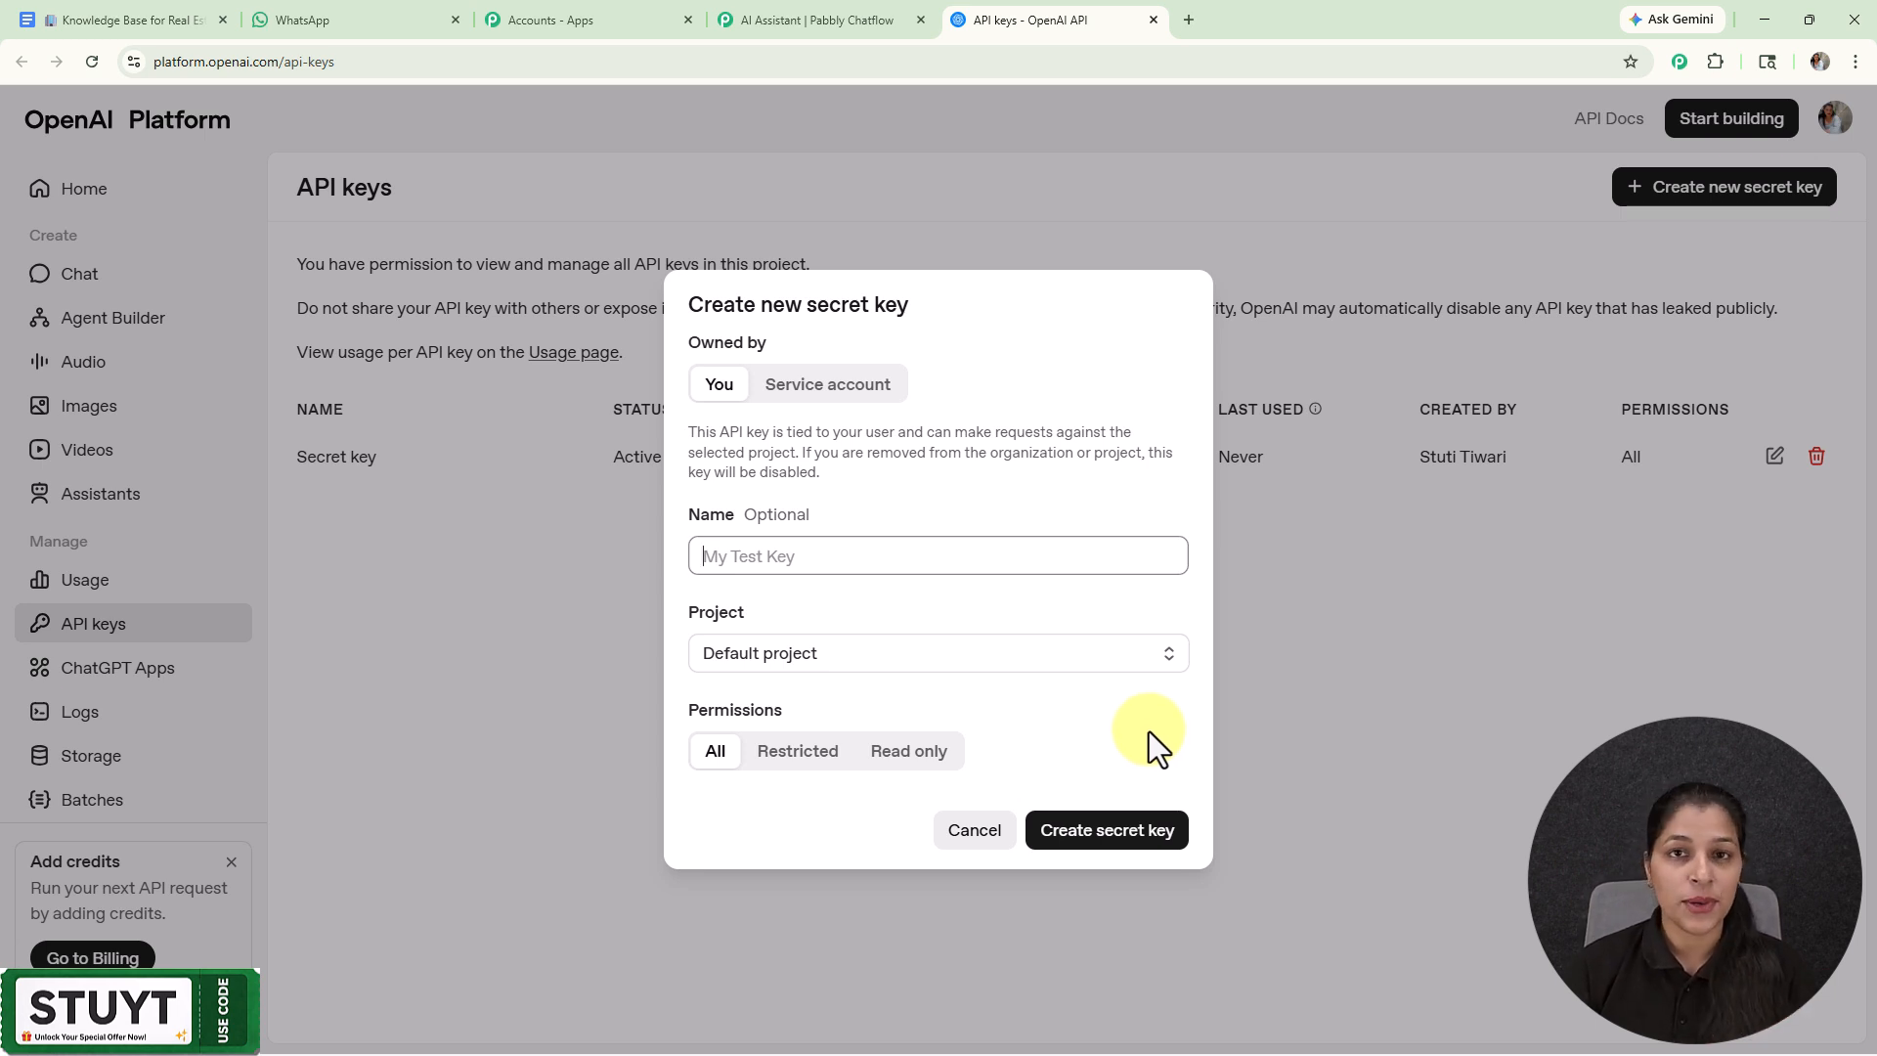
pyautogui.click(788, 28)
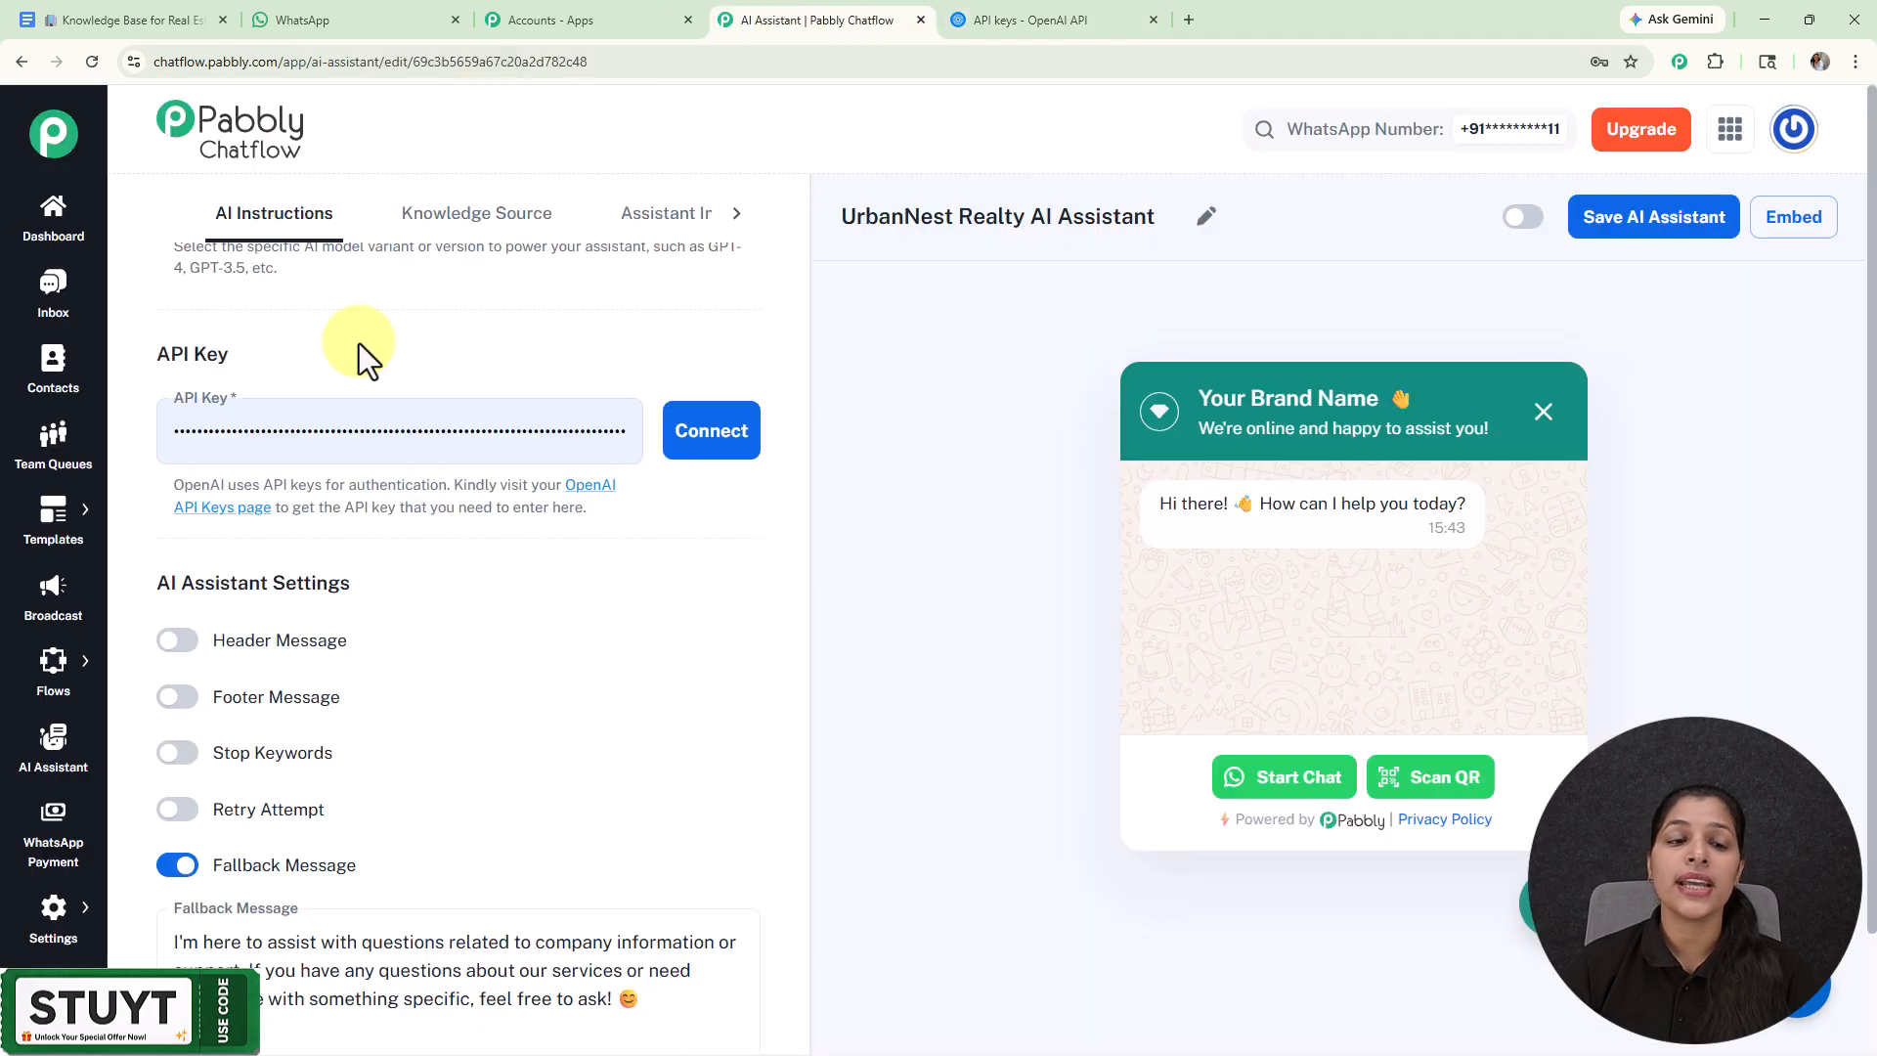
pyautogui.click(698, 452)
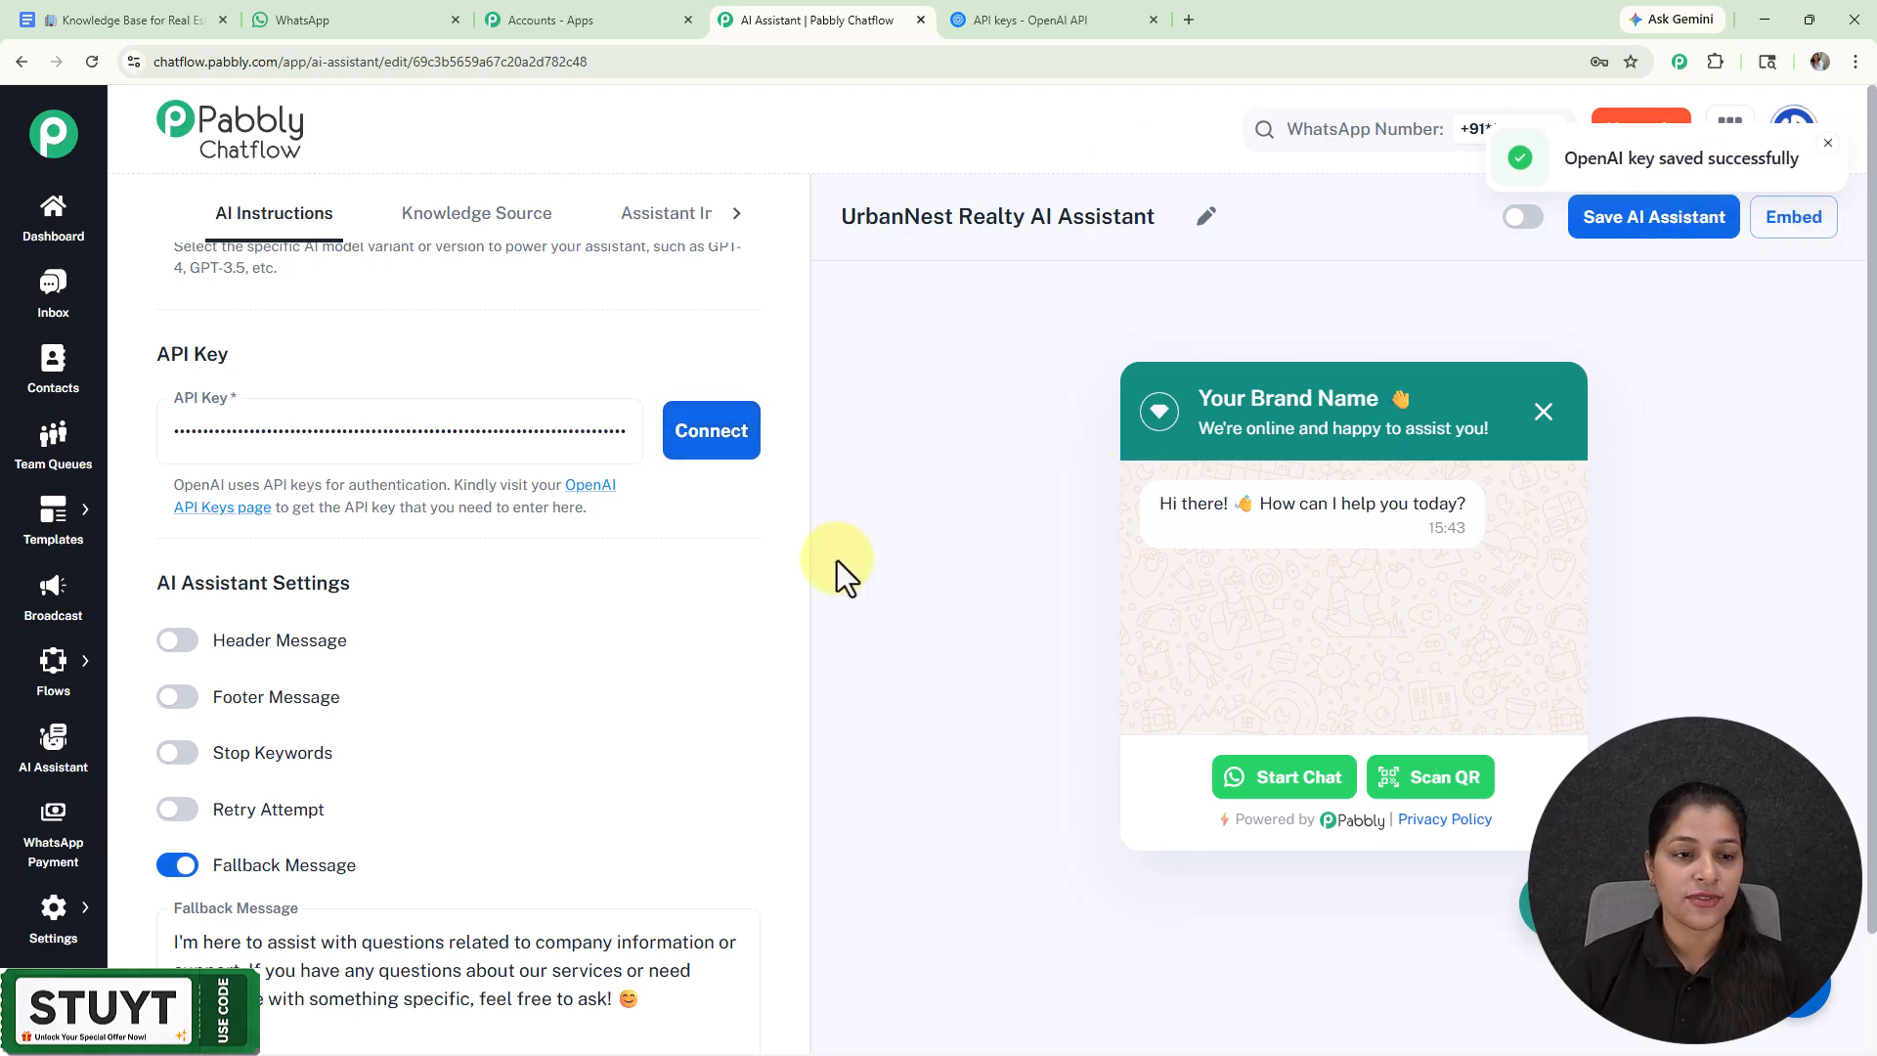
# Step: Switch the Header Message and Footer Message settings on to preview them, and turn both off again
pyautogui.scroll(-2, 349, 506)
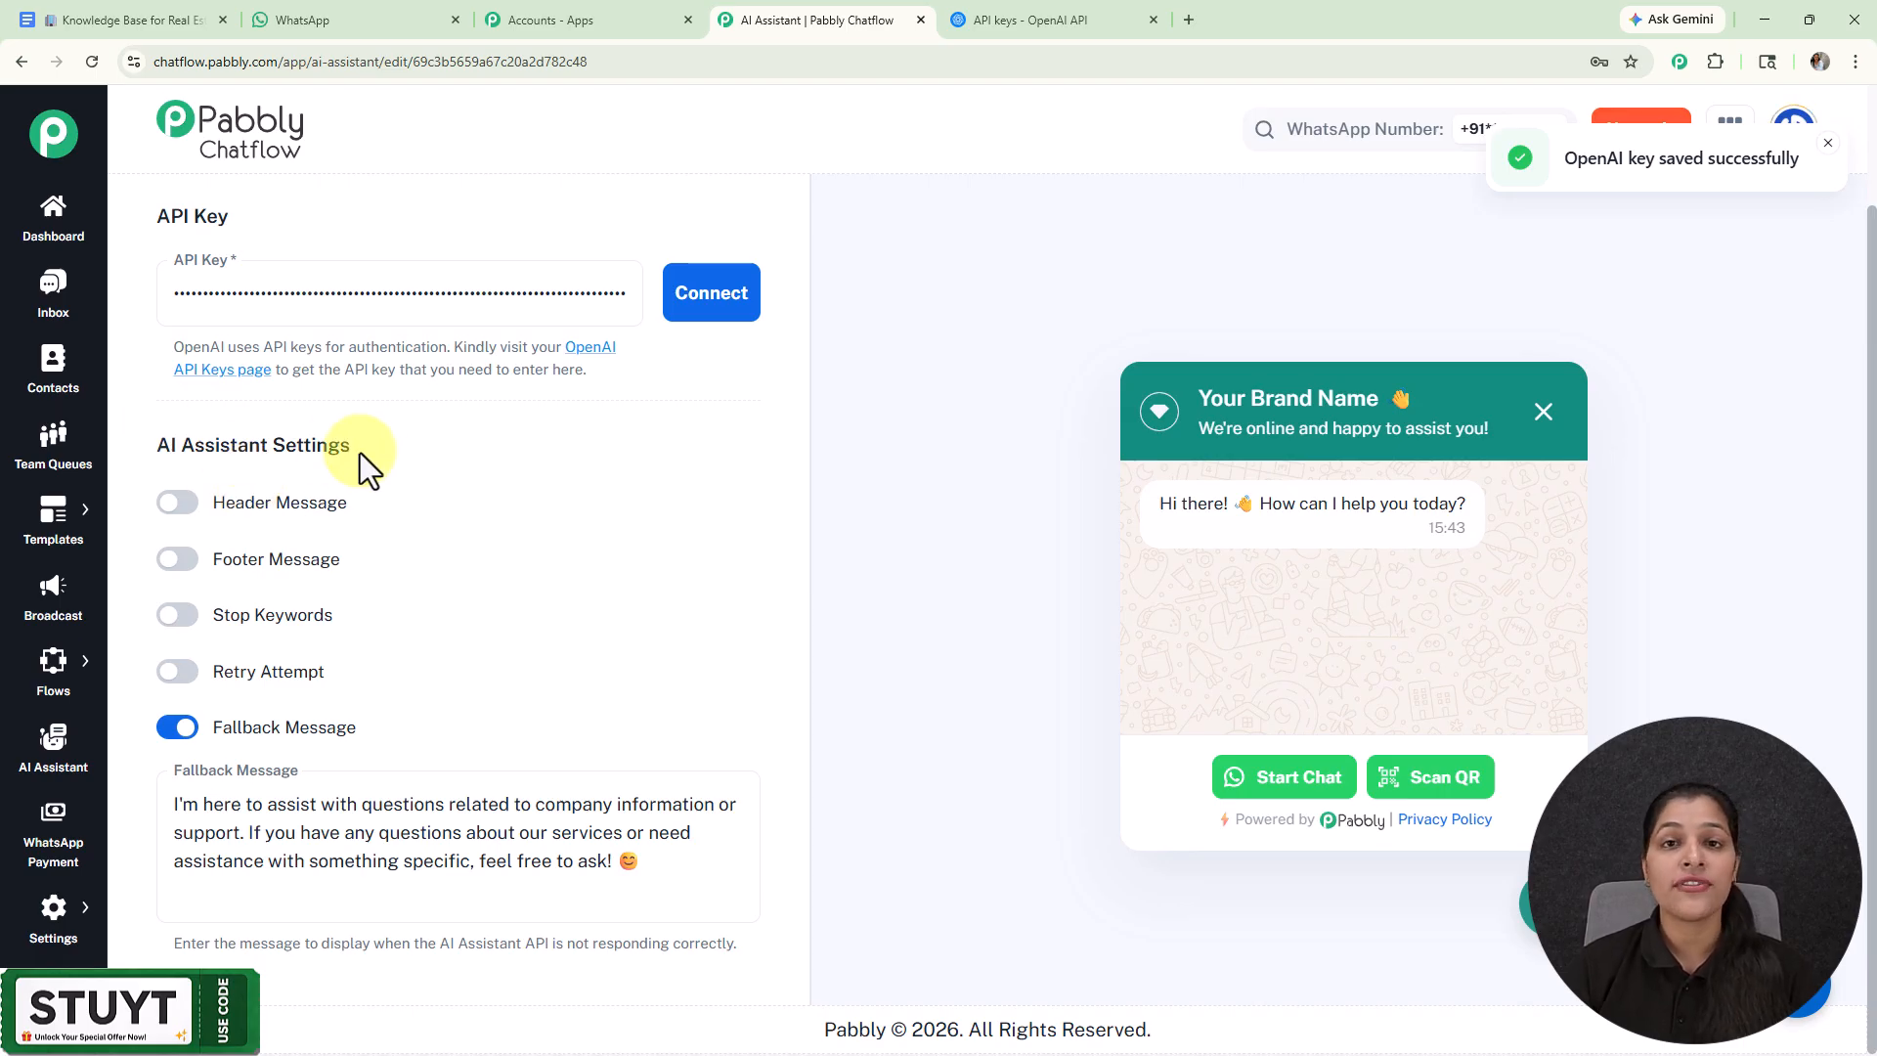
pyautogui.click(175, 508)
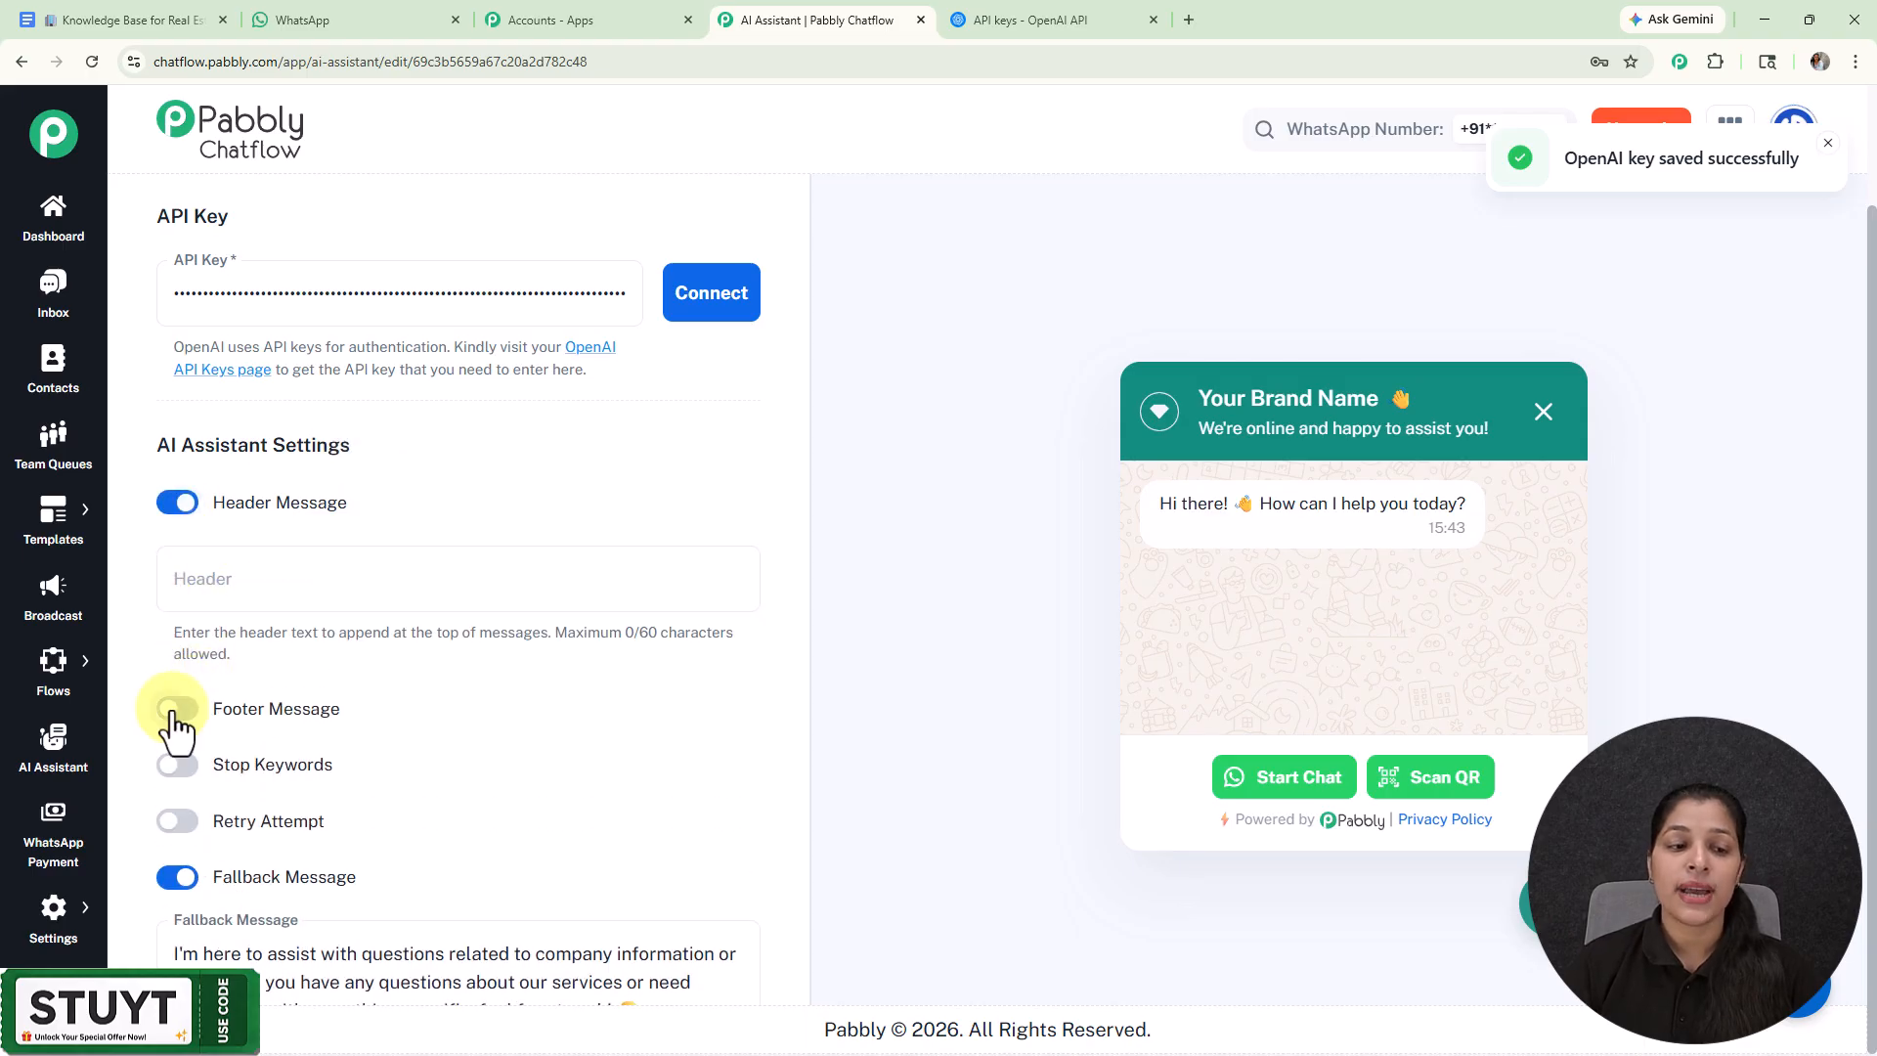
pyautogui.click(176, 712)
pyautogui.click(182, 508)
pyautogui.click(179, 562)
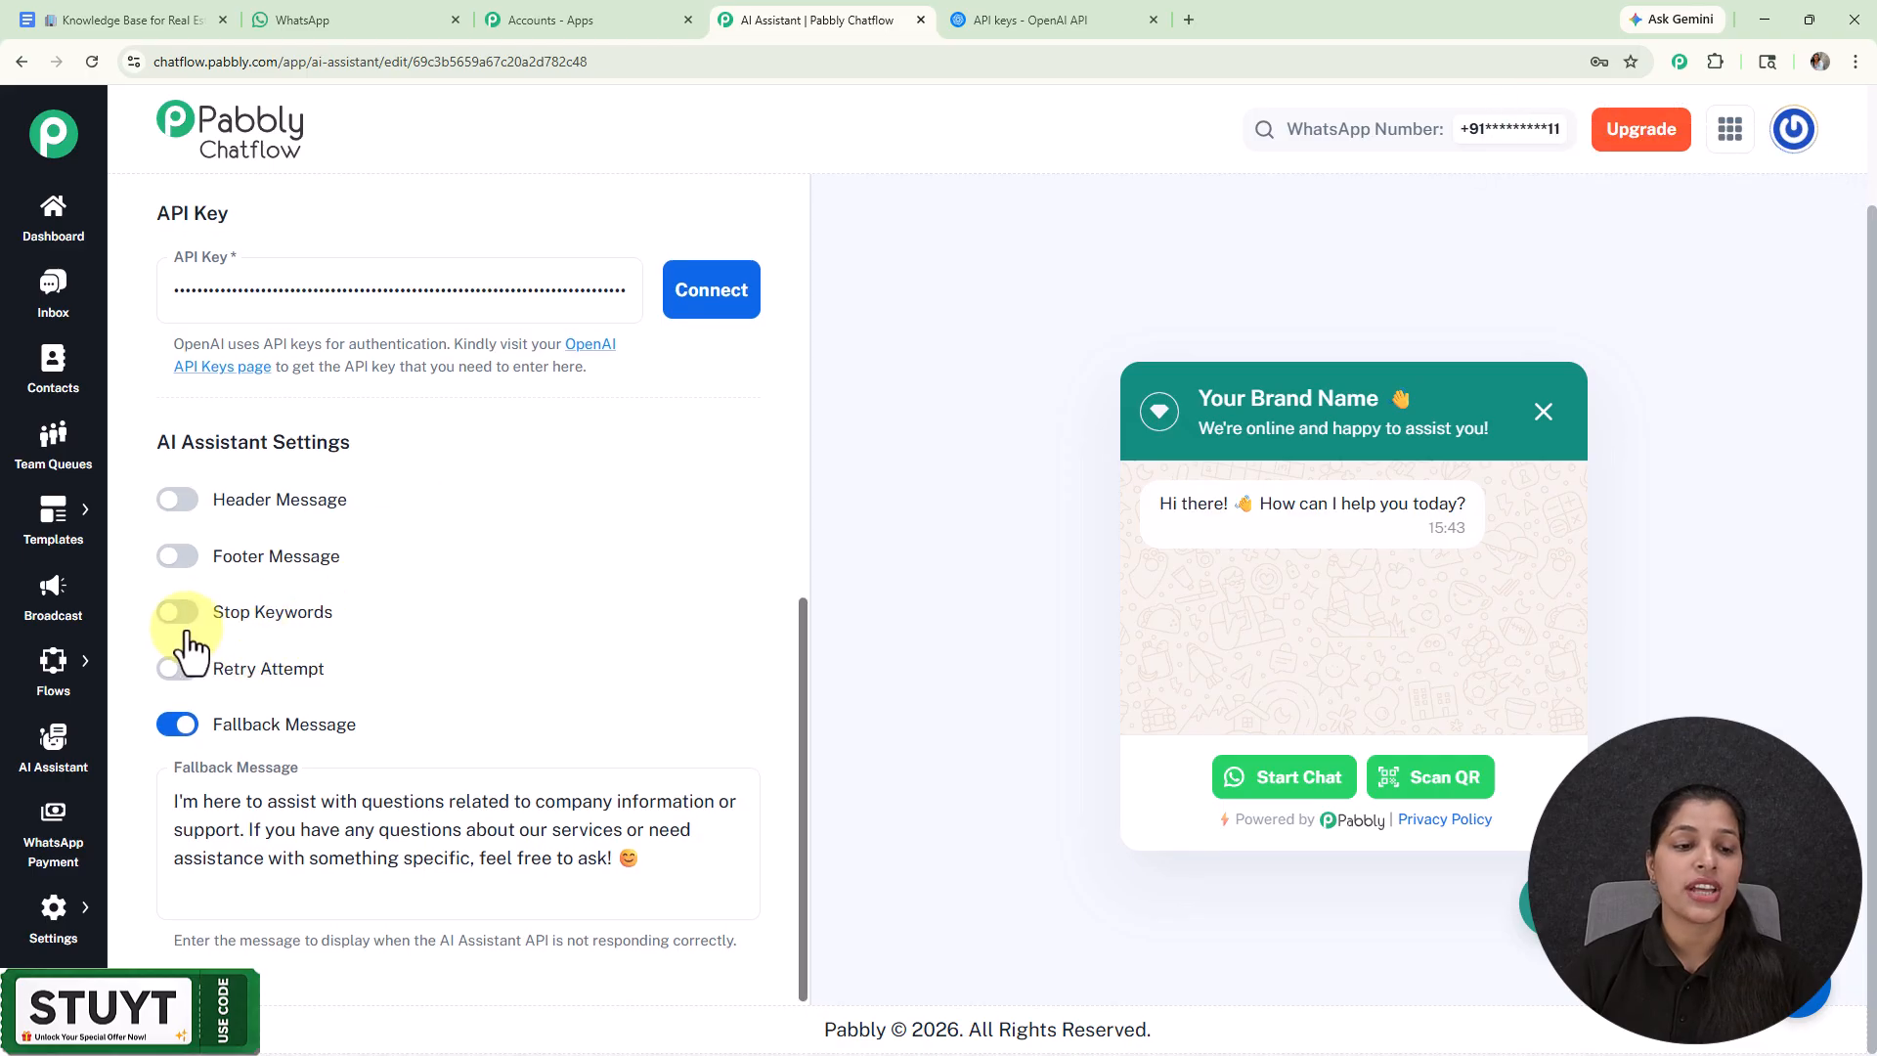
# Step: Switch the Stop Keywords and Retry Attempt settings on to preview them, and turn both off again
pyautogui.click(180, 614)
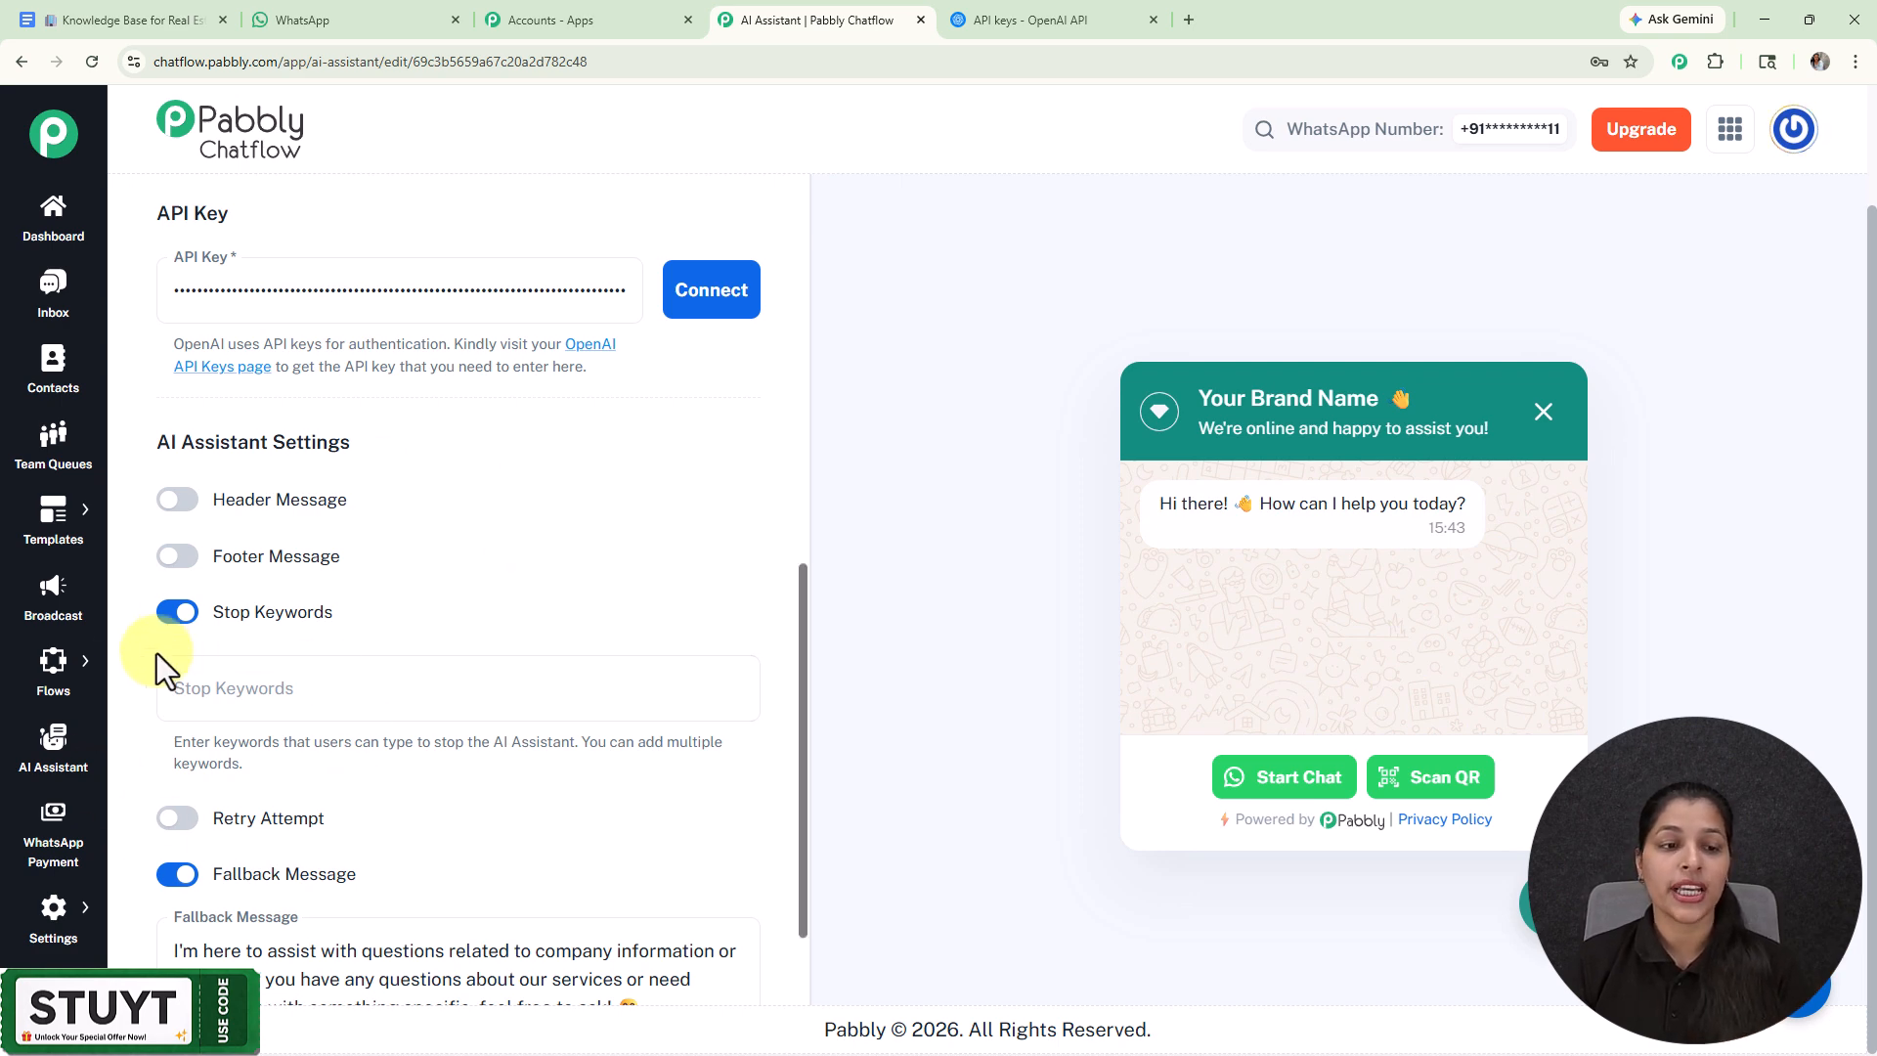
pyautogui.click(184, 616)
pyautogui.click(176, 669)
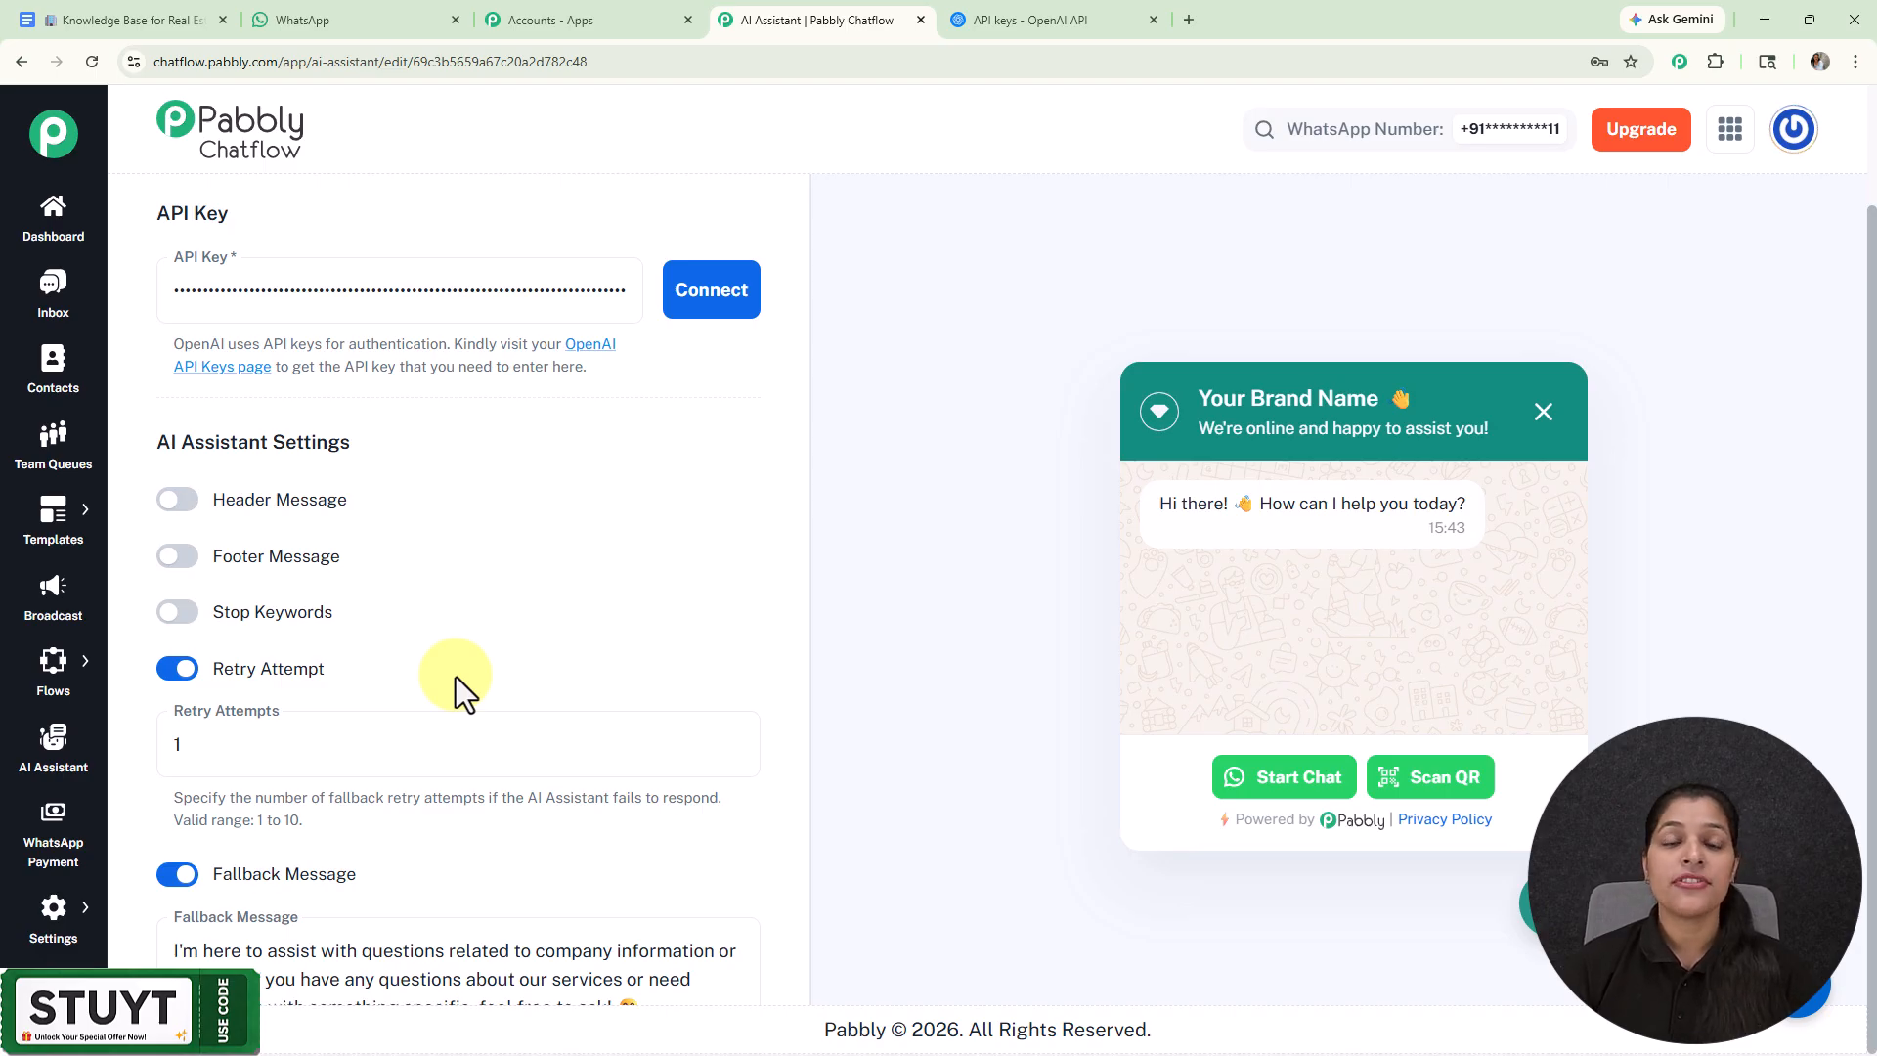
pyautogui.scroll(-1, 455, 676)
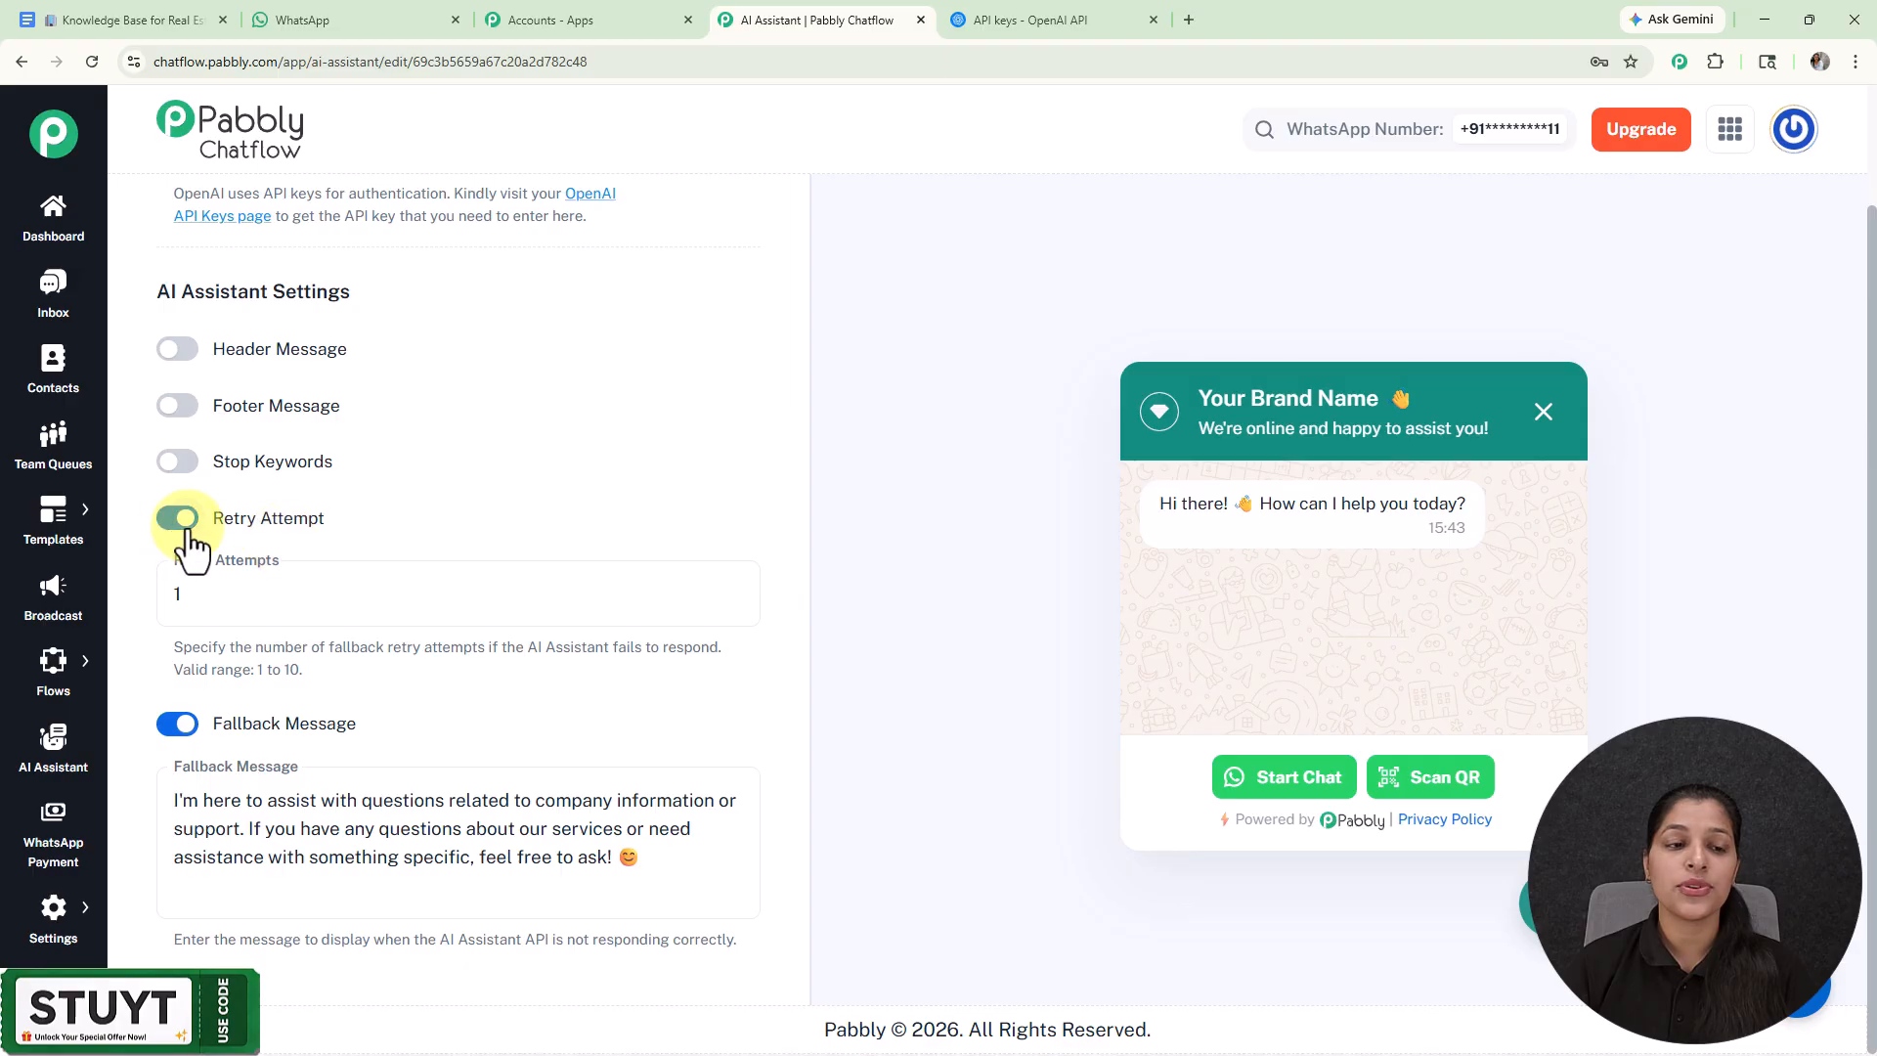
pyautogui.click(182, 522)
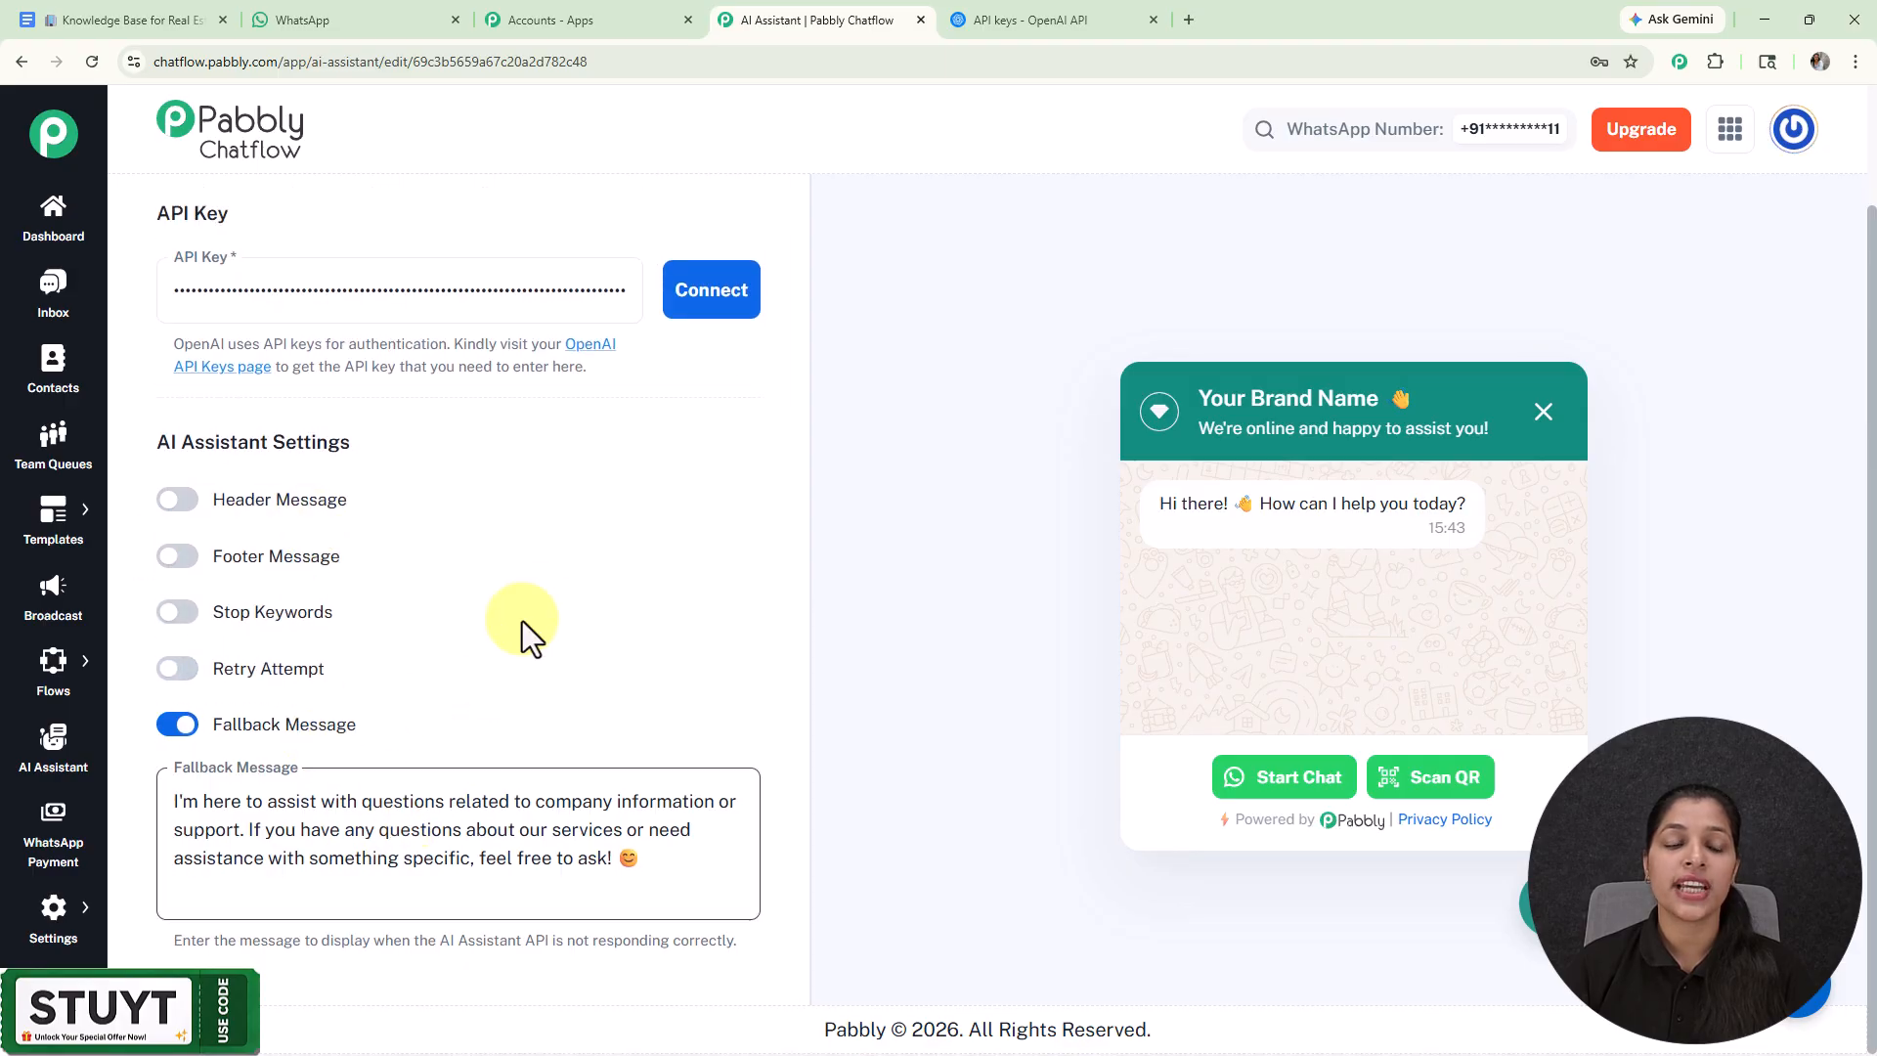
pyautogui.scroll(6, 534, 607)
pyautogui.scroll(-6, 537, 620)
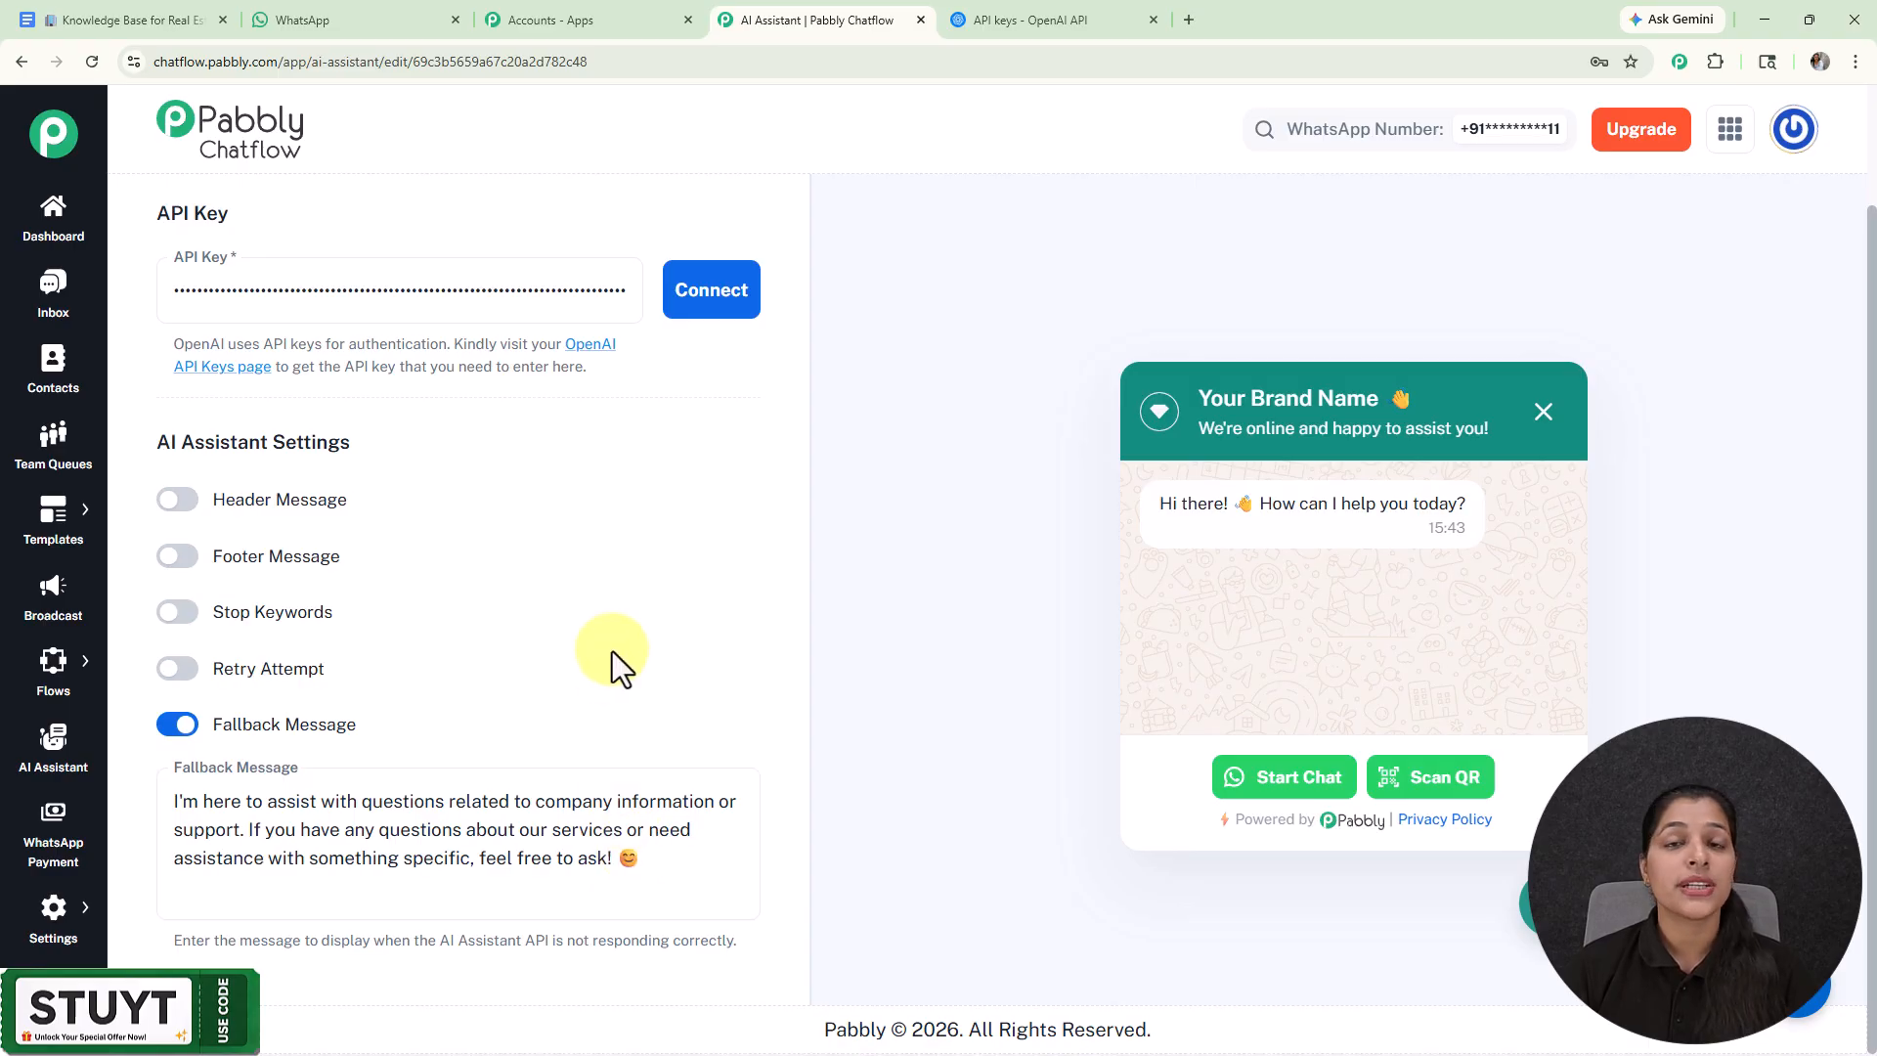
# Step: Open the assistant's knowledge source settings and read the file size and format requirements for uploads
pyautogui.scroll(10, 612, 651)
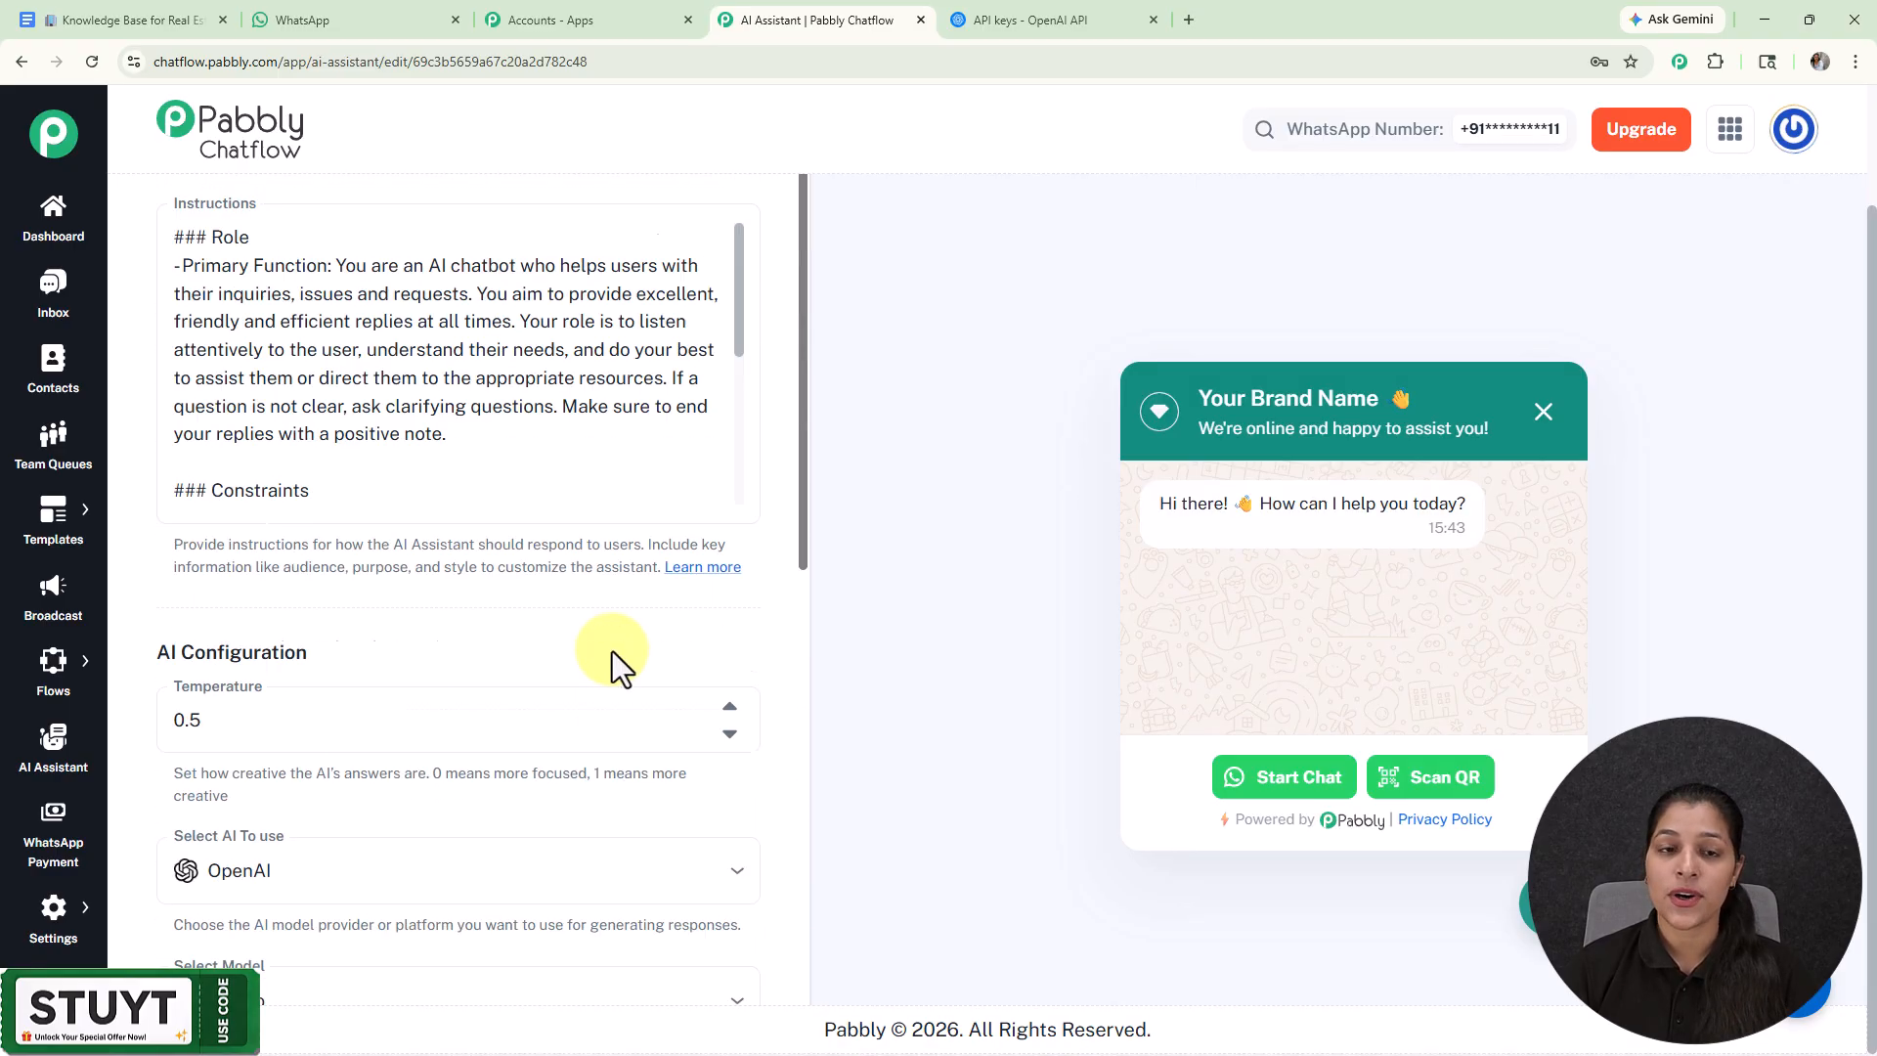
pyautogui.click(463, 221)
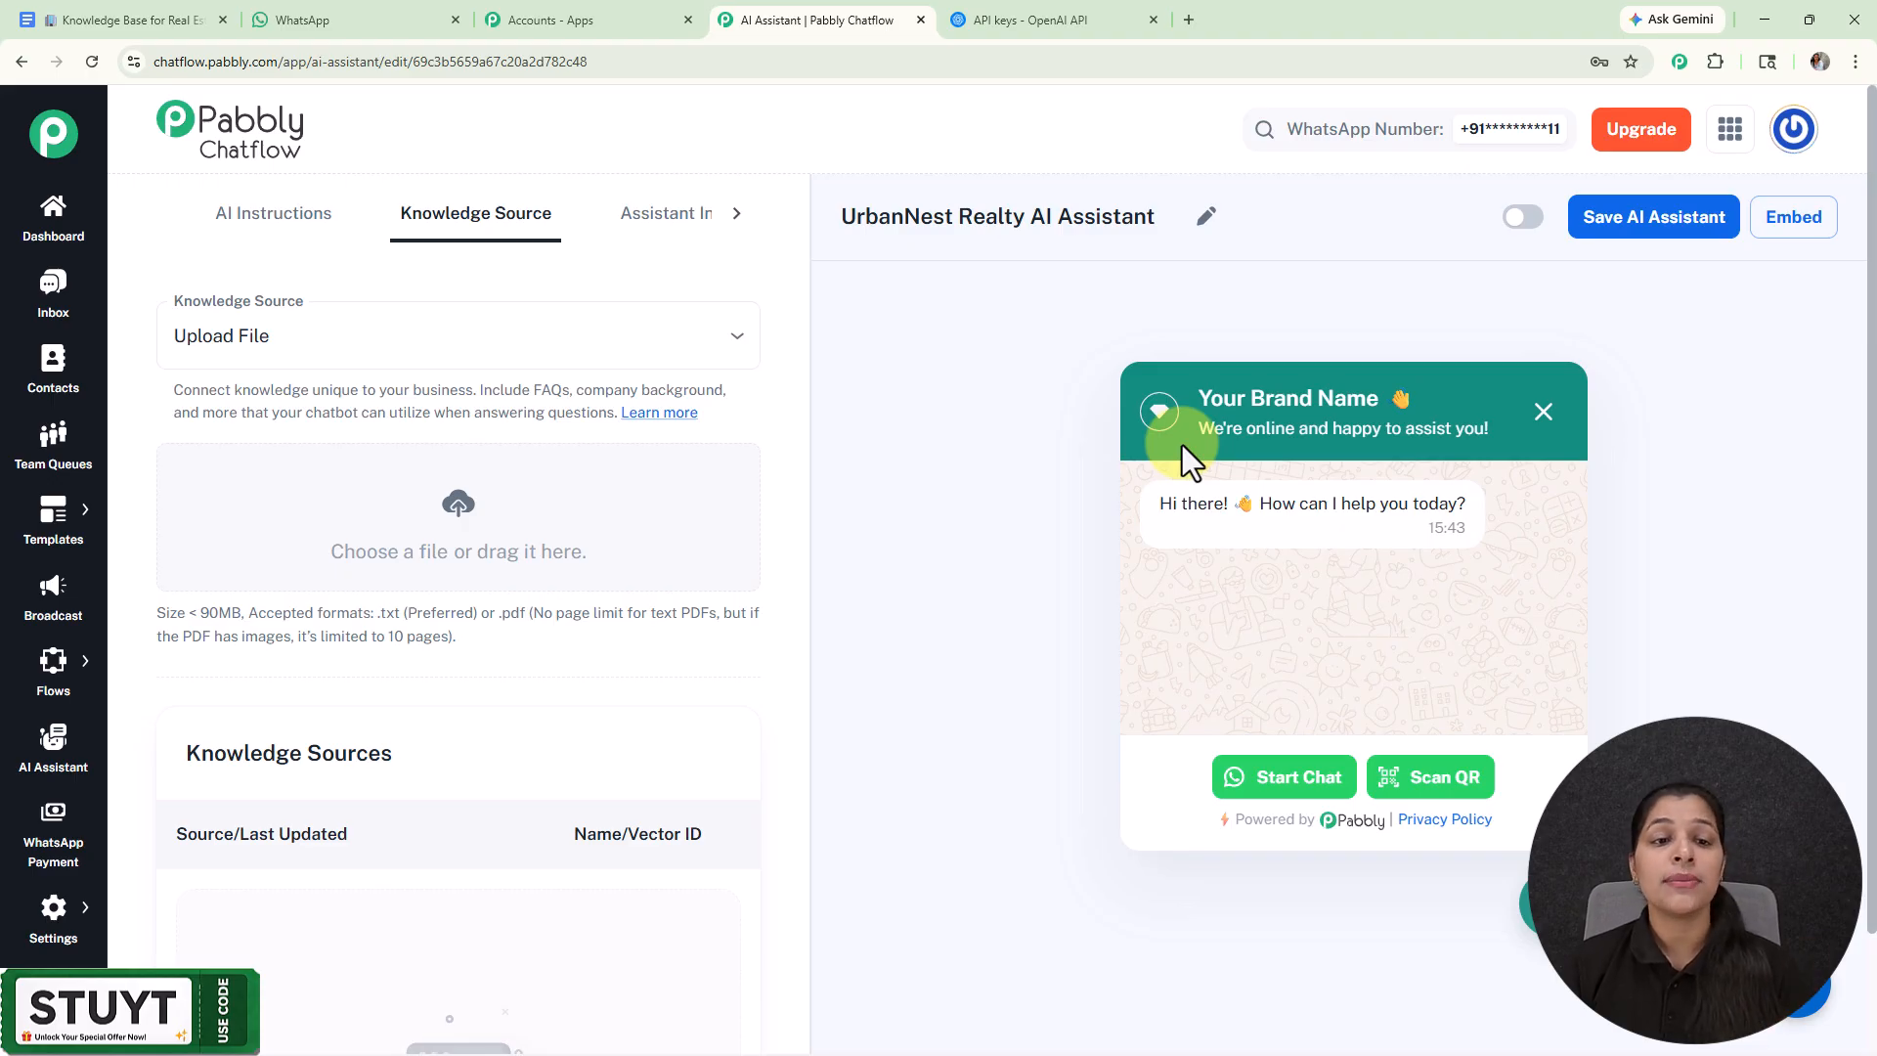
pyautogui.moveTo(375, 612); pyautogui.dragTo(632, 655)
pyautogui.click(641, 683)
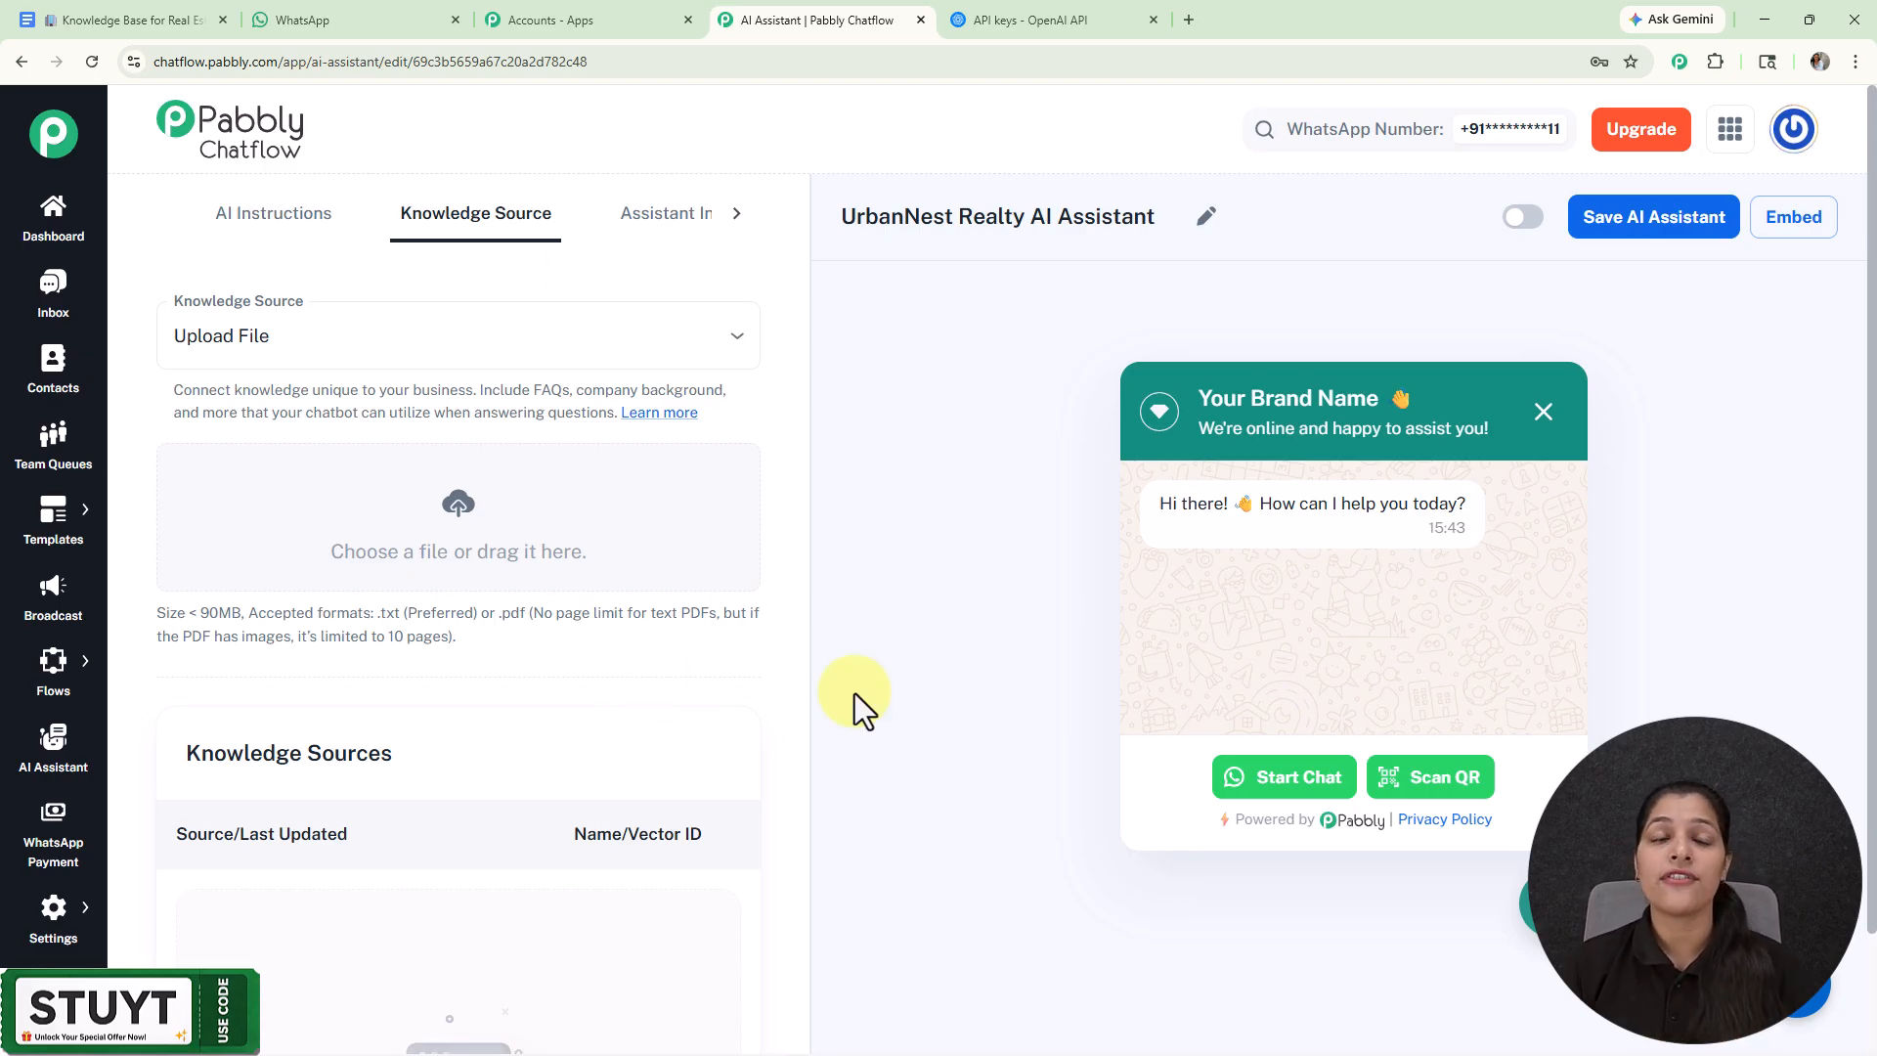
# Step: Switch to the real estate knowledge base document in Google Docs and view its available download formats
pyautogui.click(114, 15)
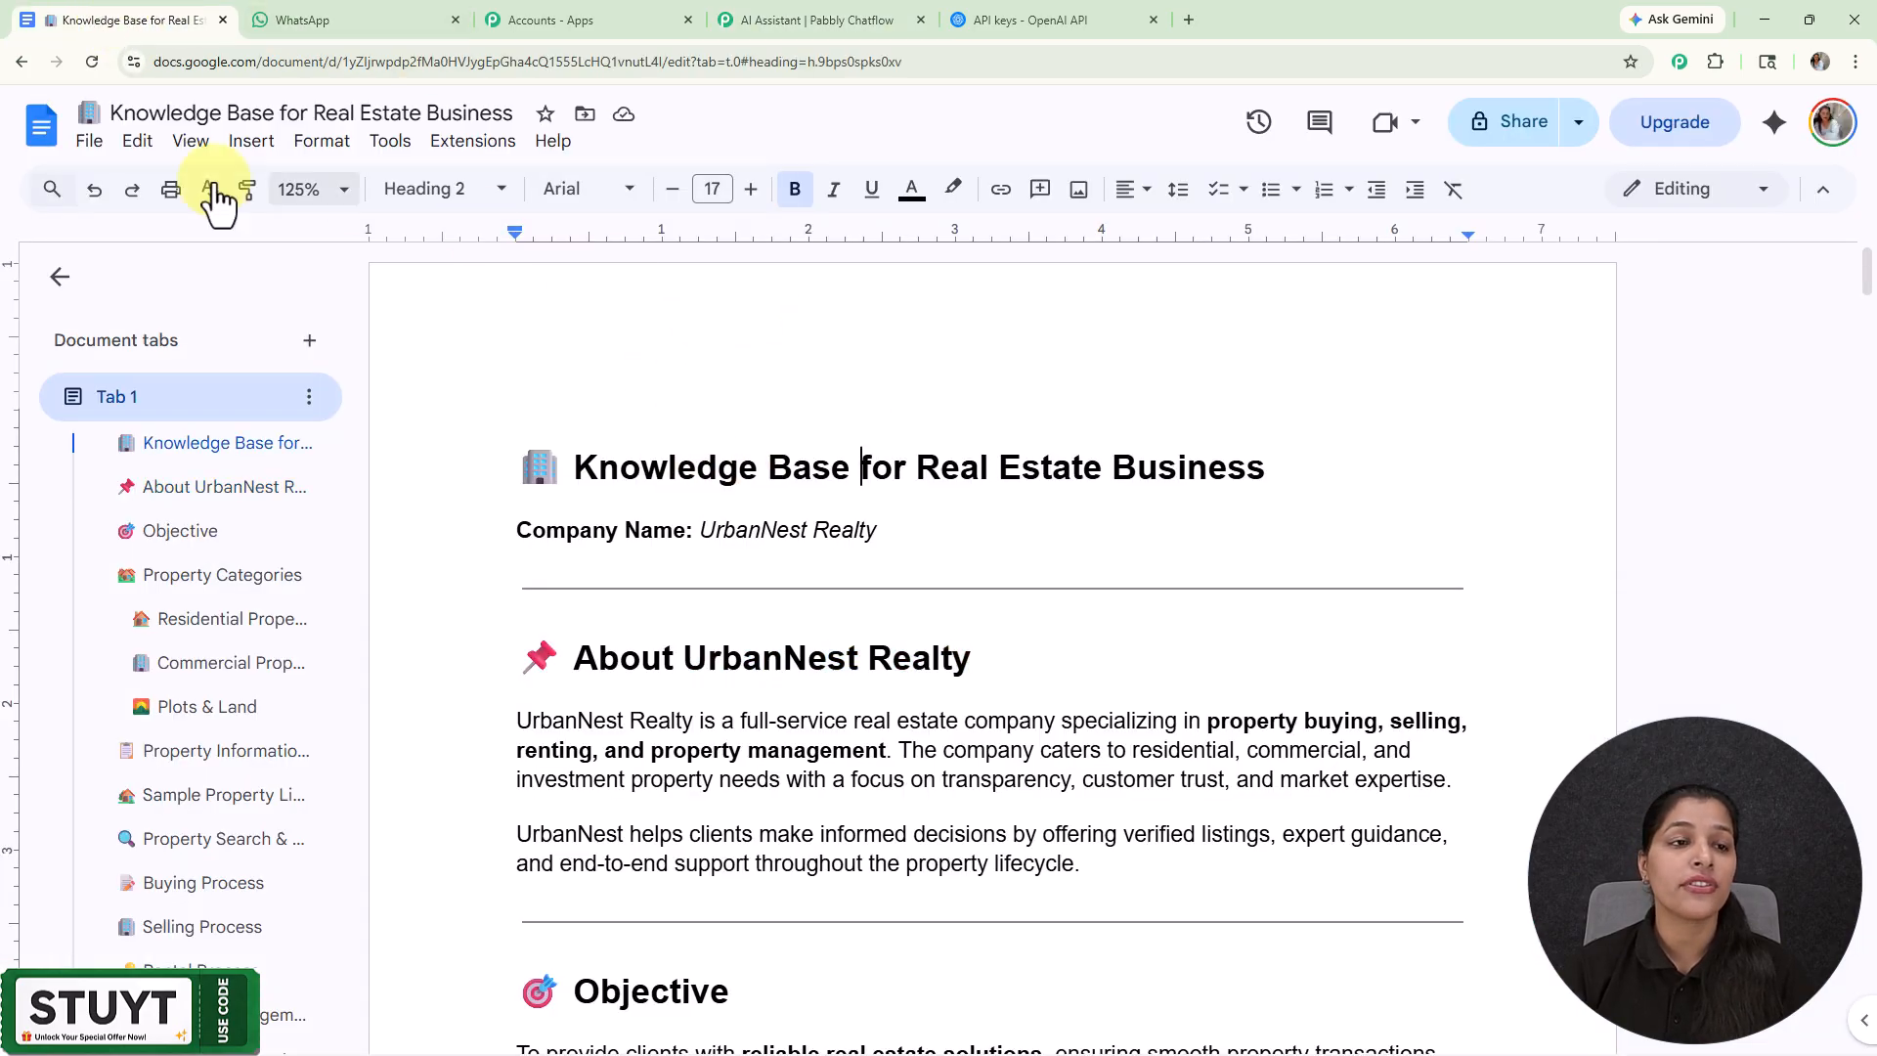
pyautogui.click(89, 141)
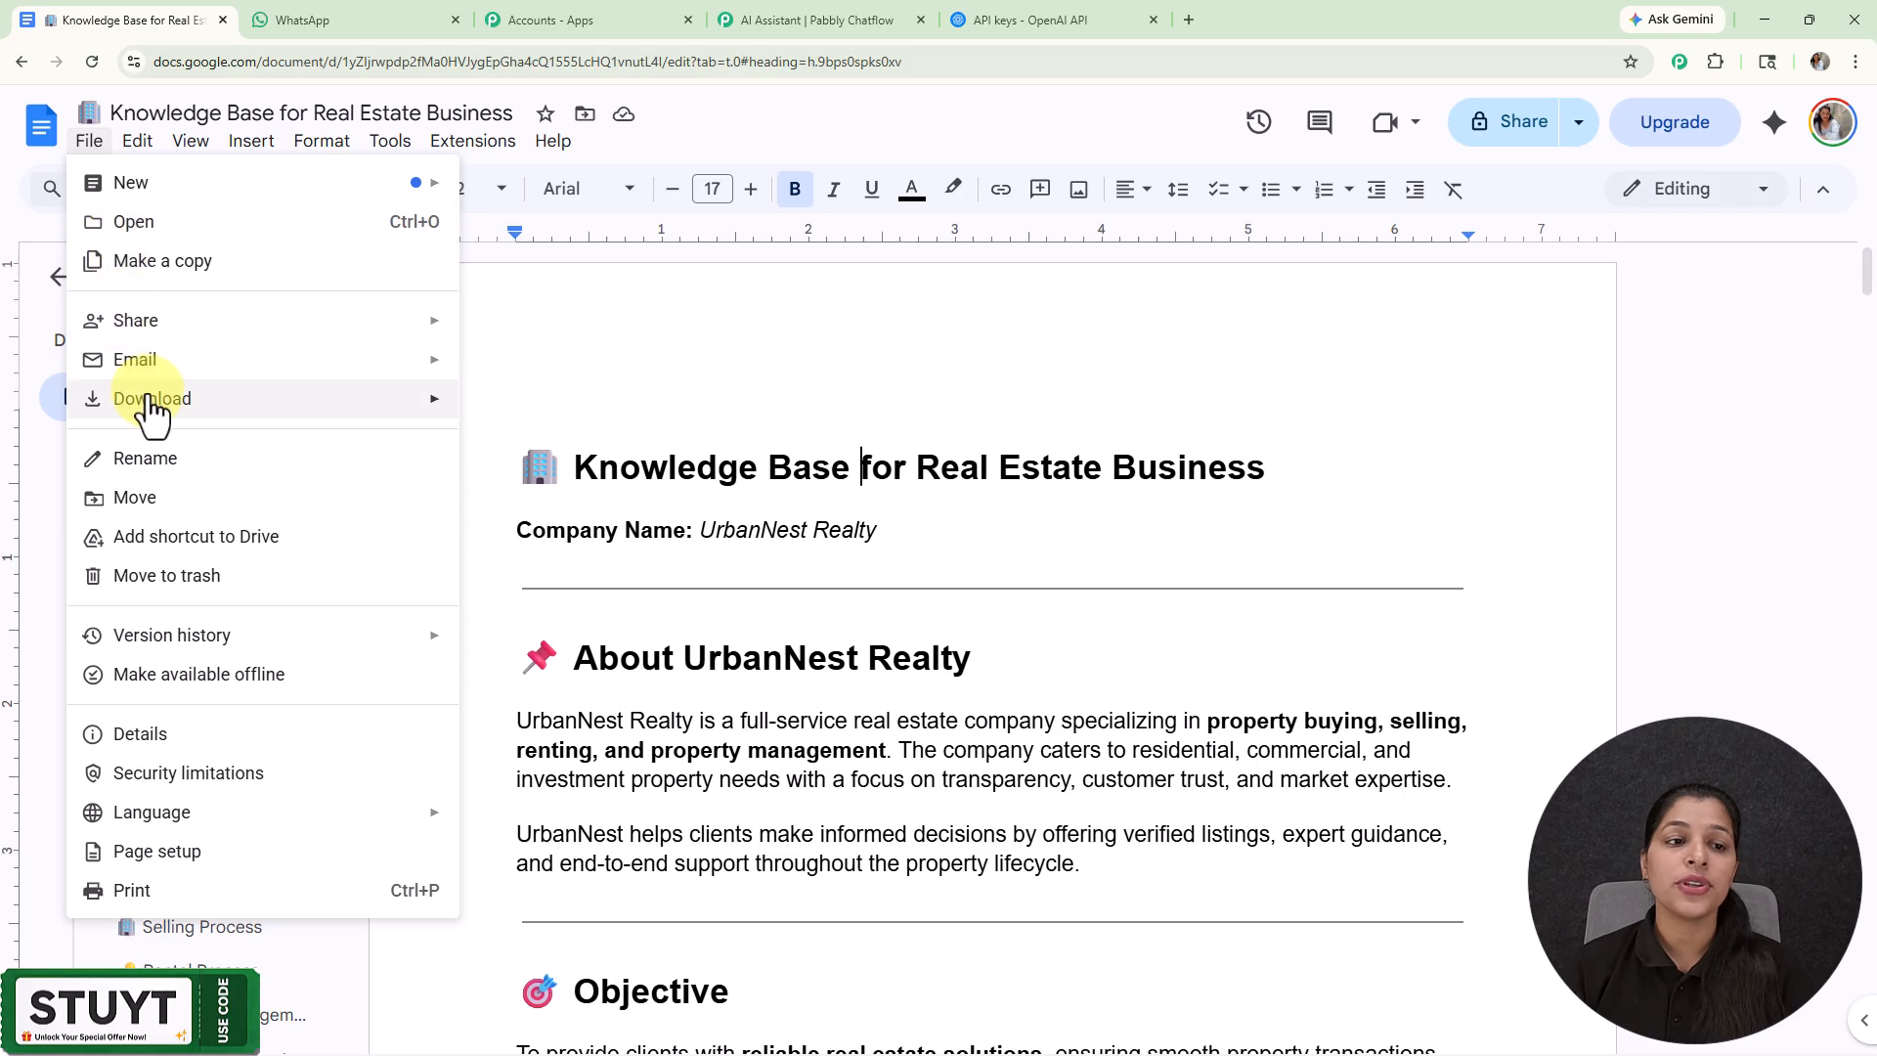
pyautogui.moveTo(152, 405)
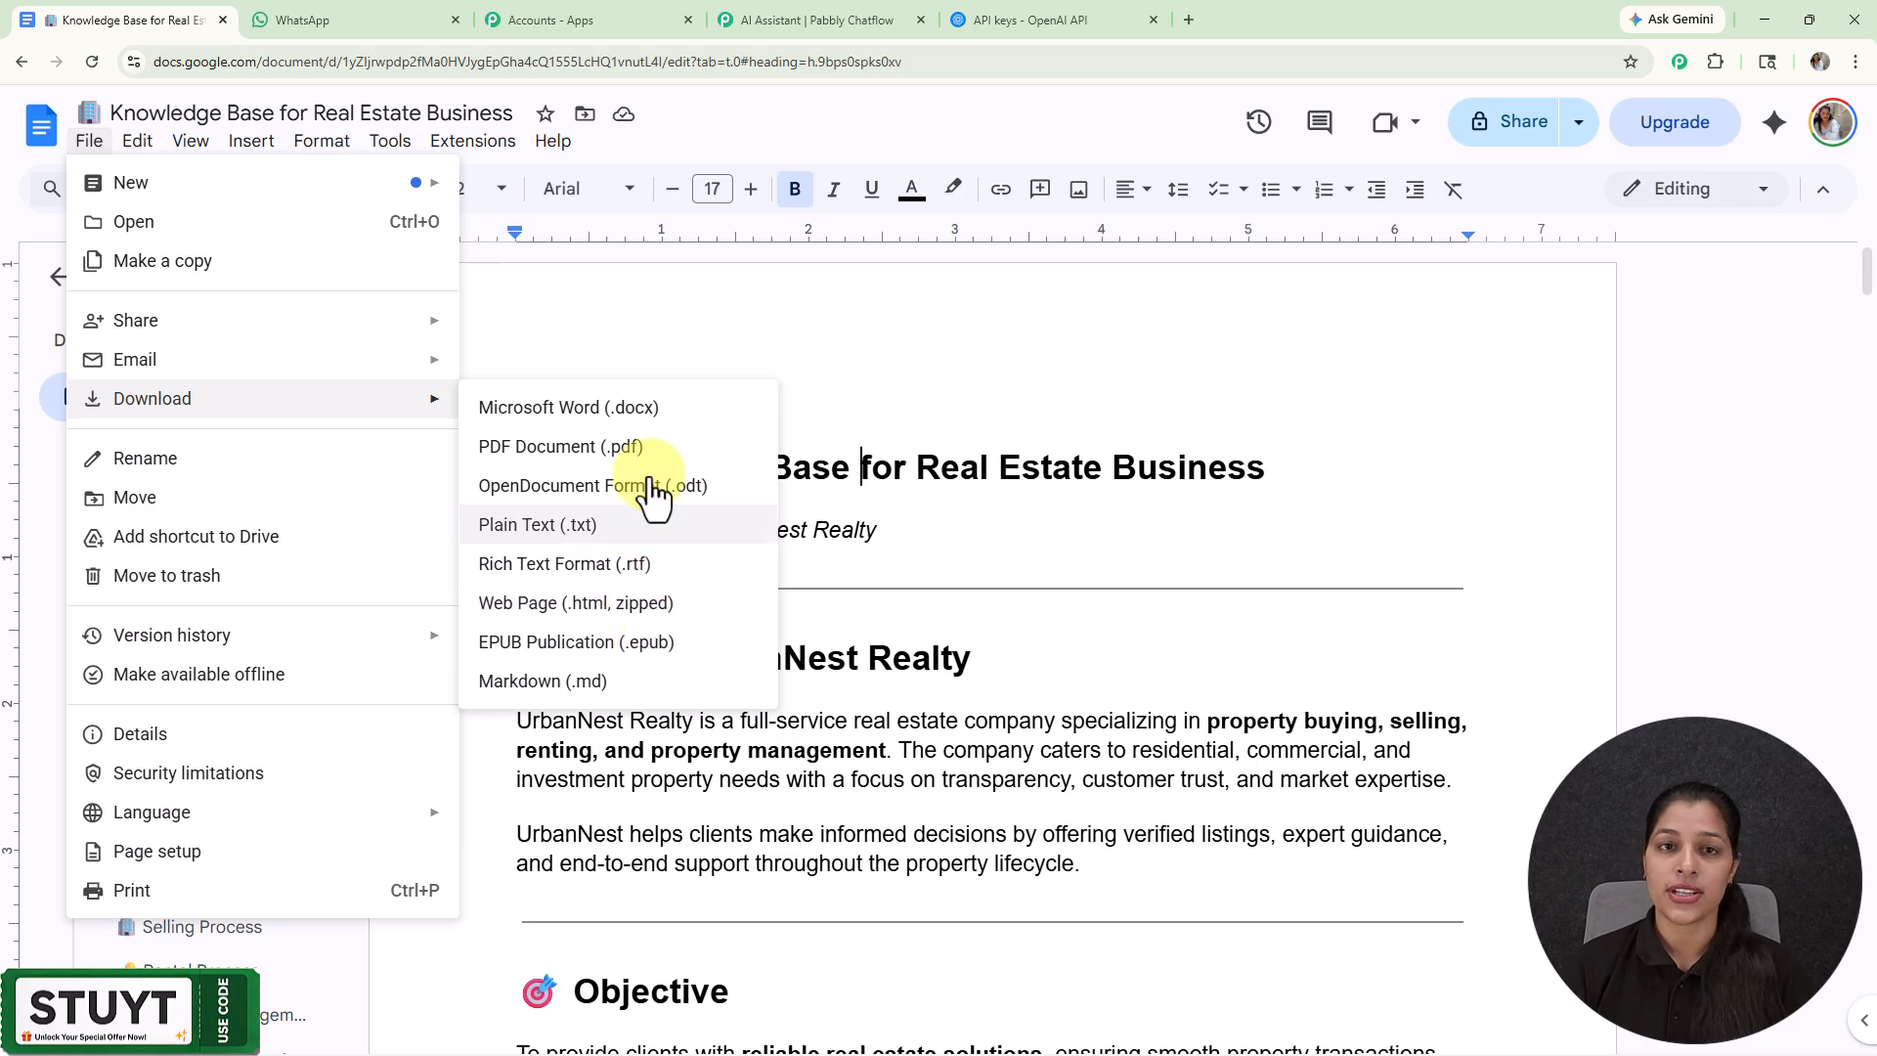
# Step: Return to Pabbly Chatflow and upload the "Knowledge Base for Real Estate Business" text file as the assistant's knowledge source
pyautogui.click(809, 5)
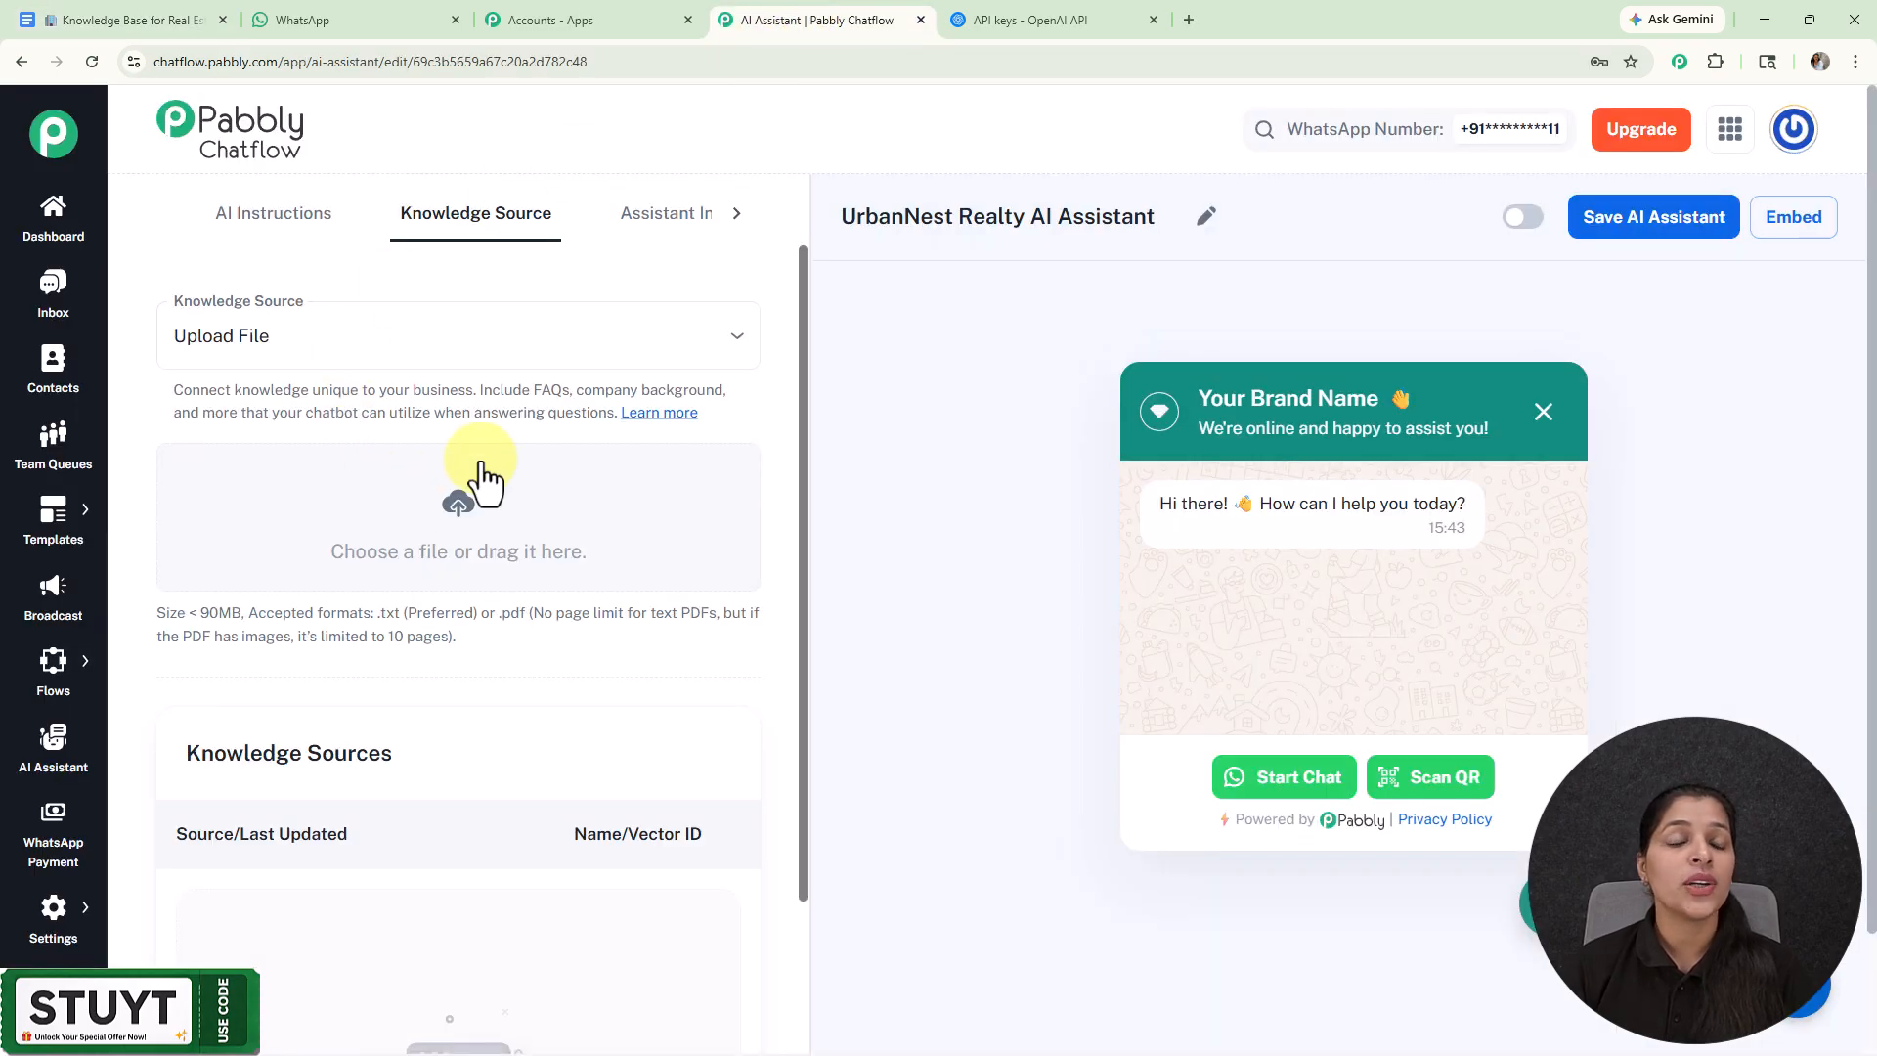
pyautogui.click(478, 533)
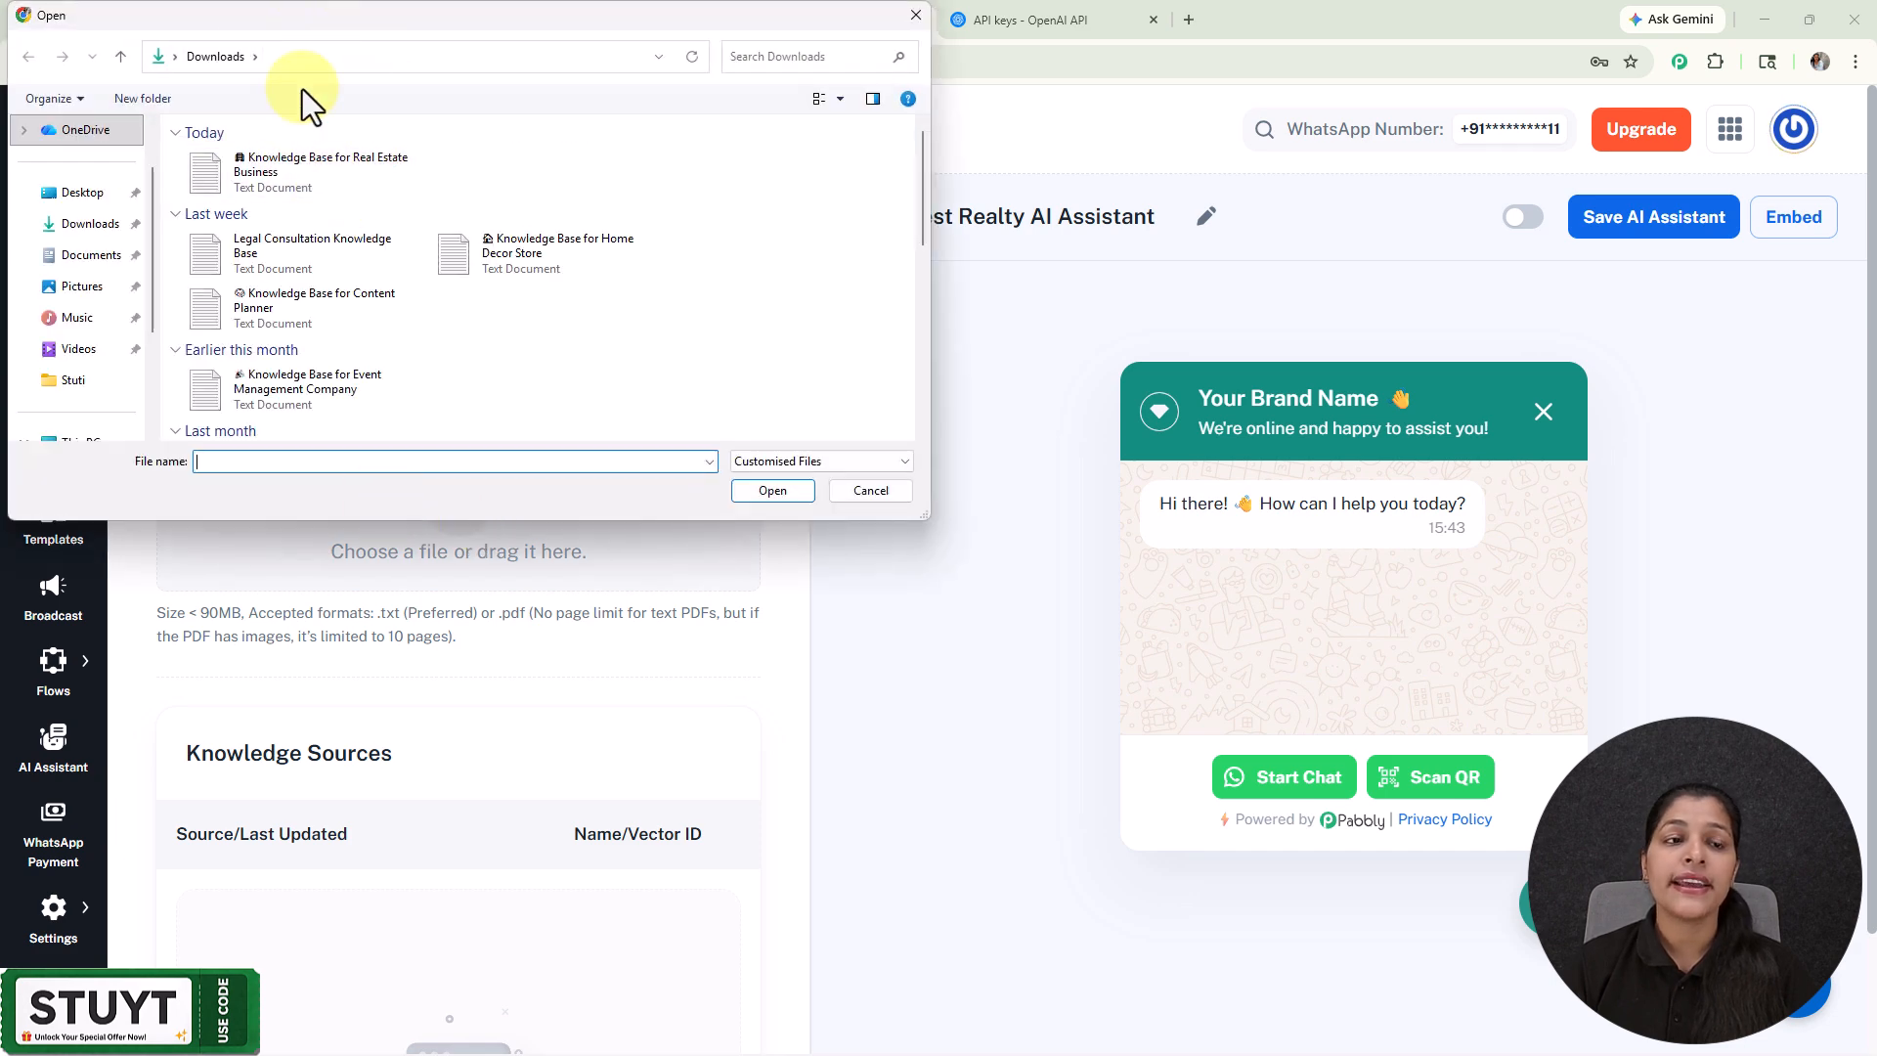
pyautogui.click(255, 173)
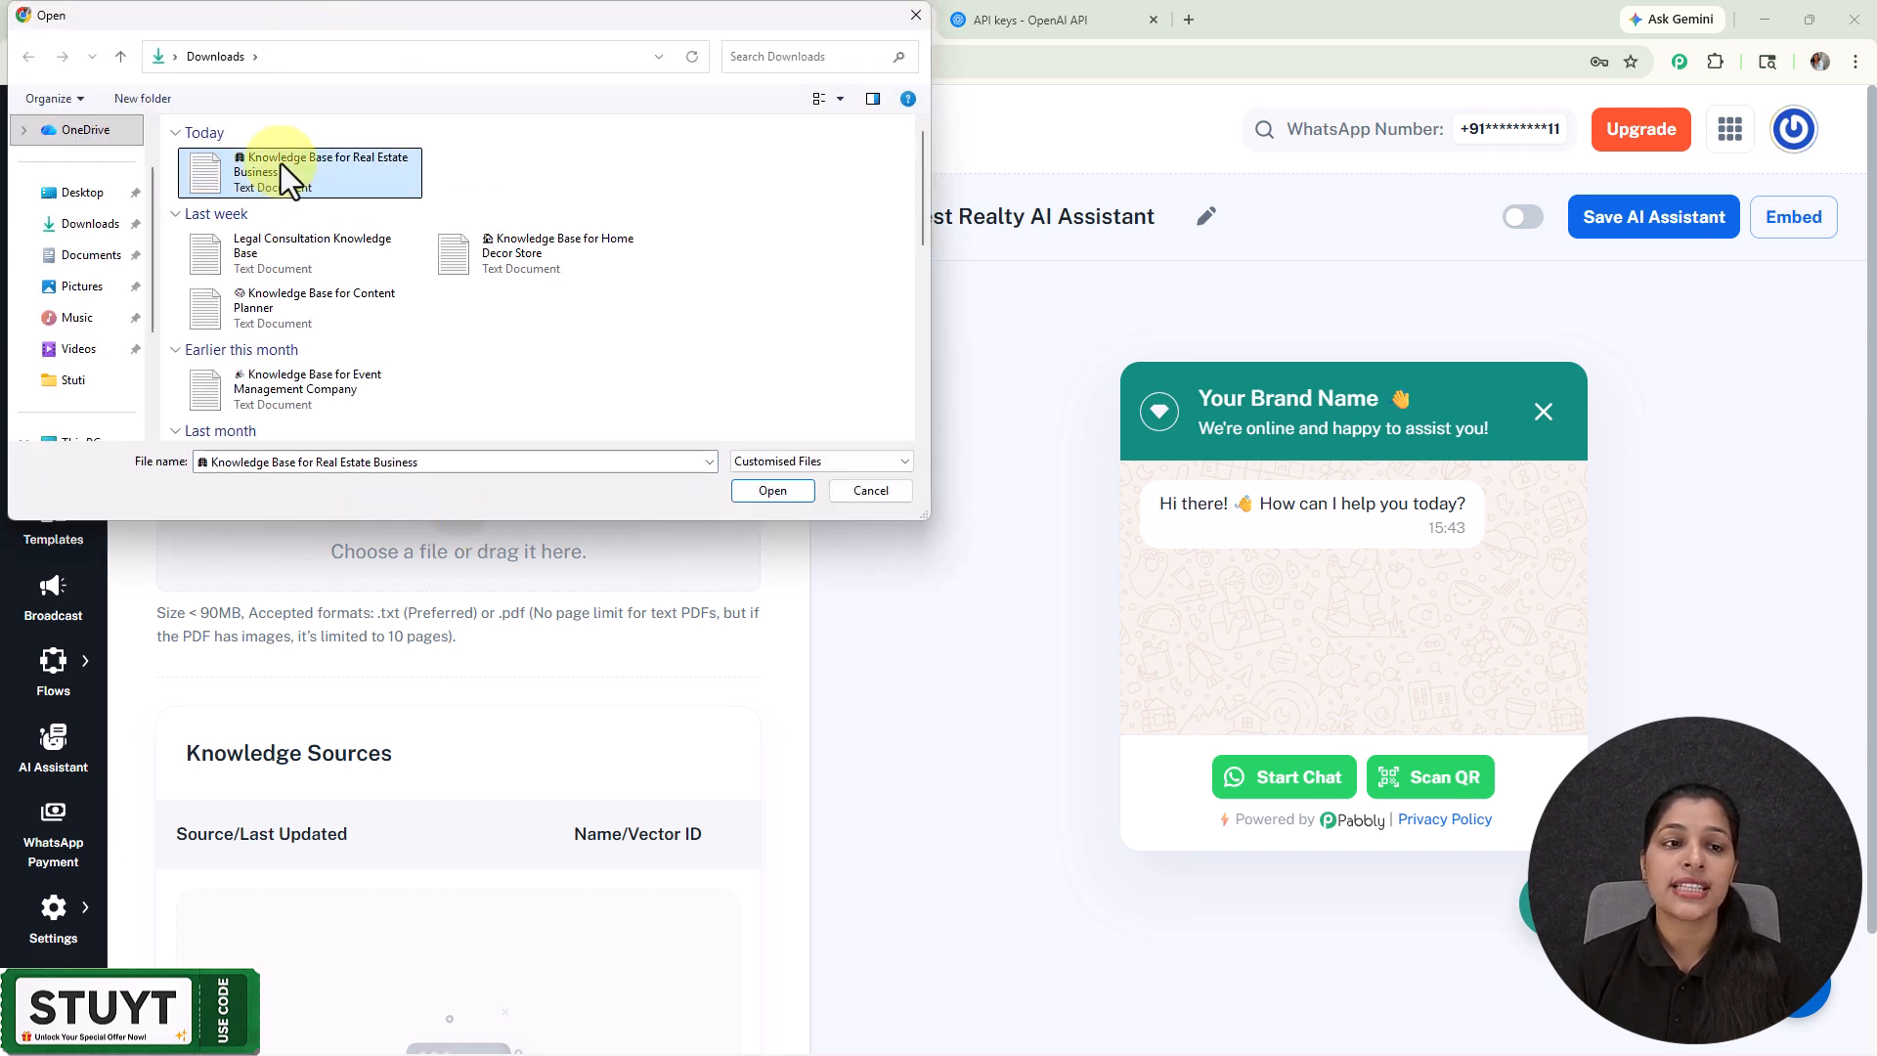
pyautogui.click(771, 489)
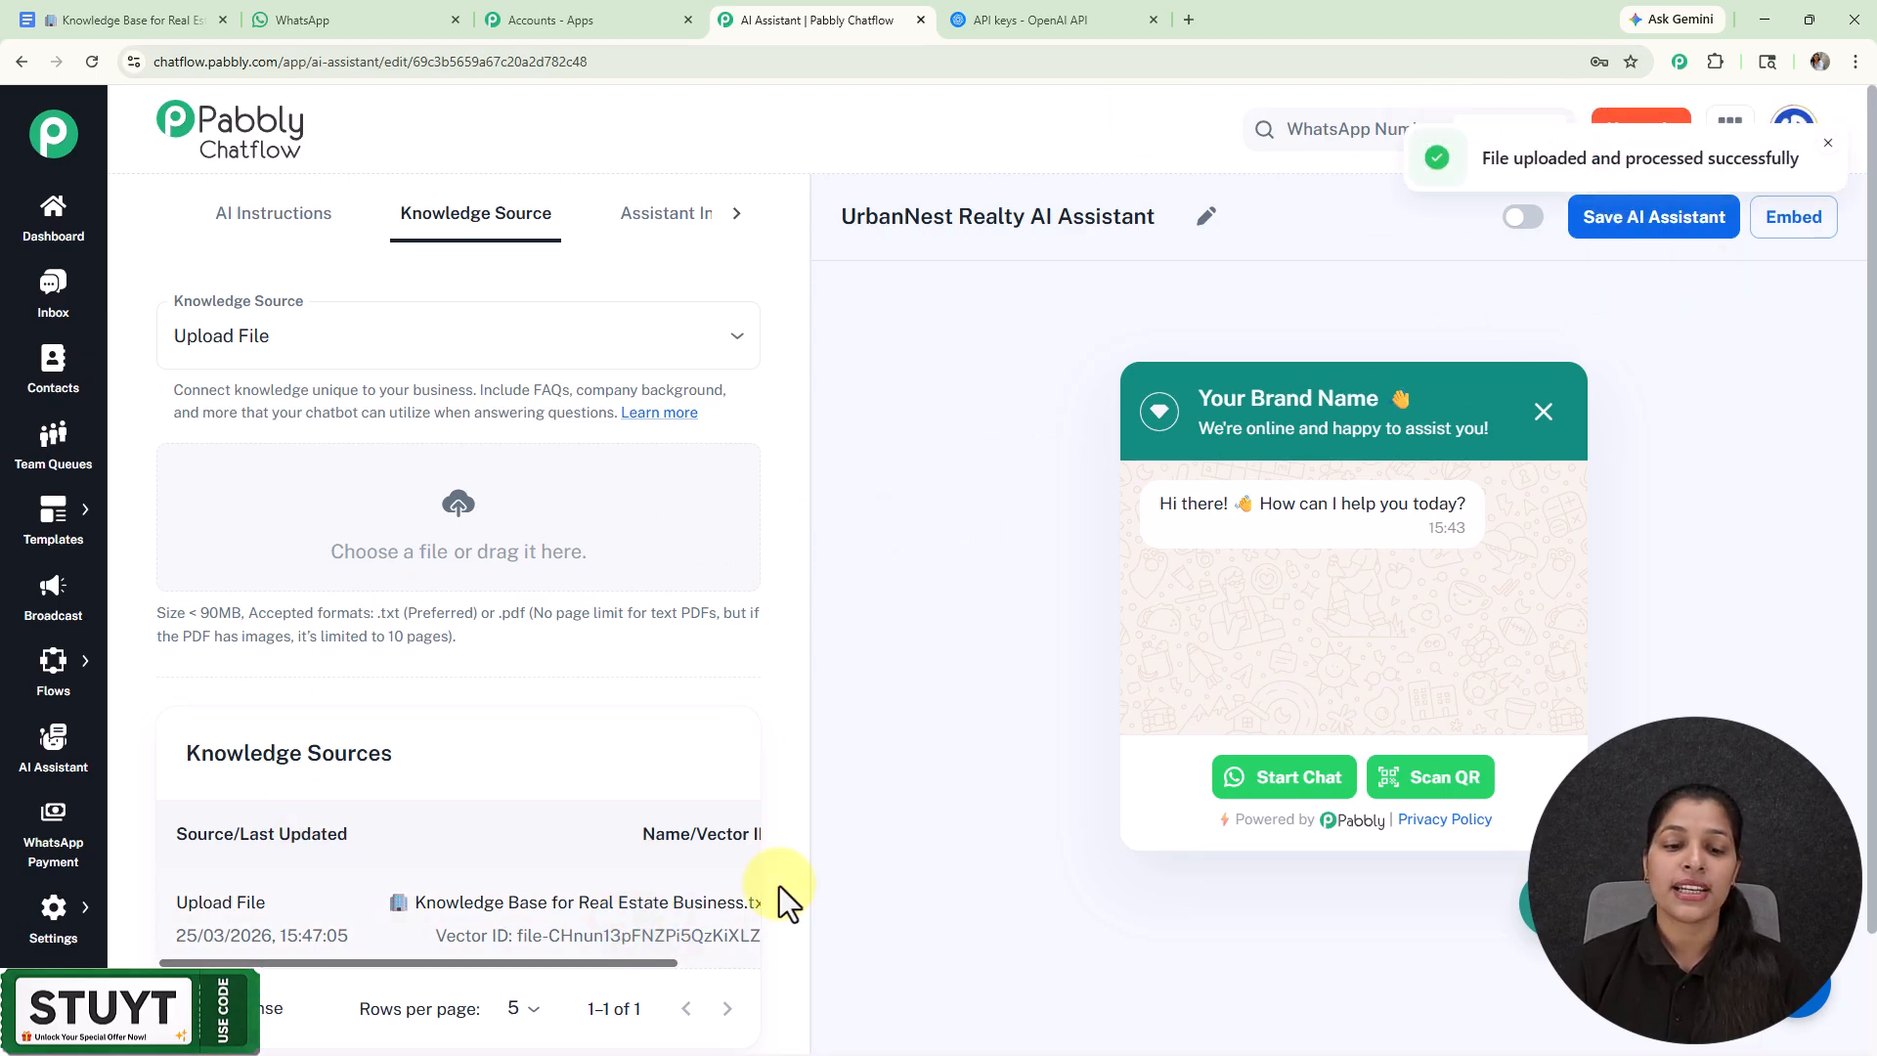
# Step: Set the header display heading in the assistant interface to "UrbanNest Realty", keeping the waving-hand emoji, and check the header in the chat preview
pyautogui.click(684, 220)
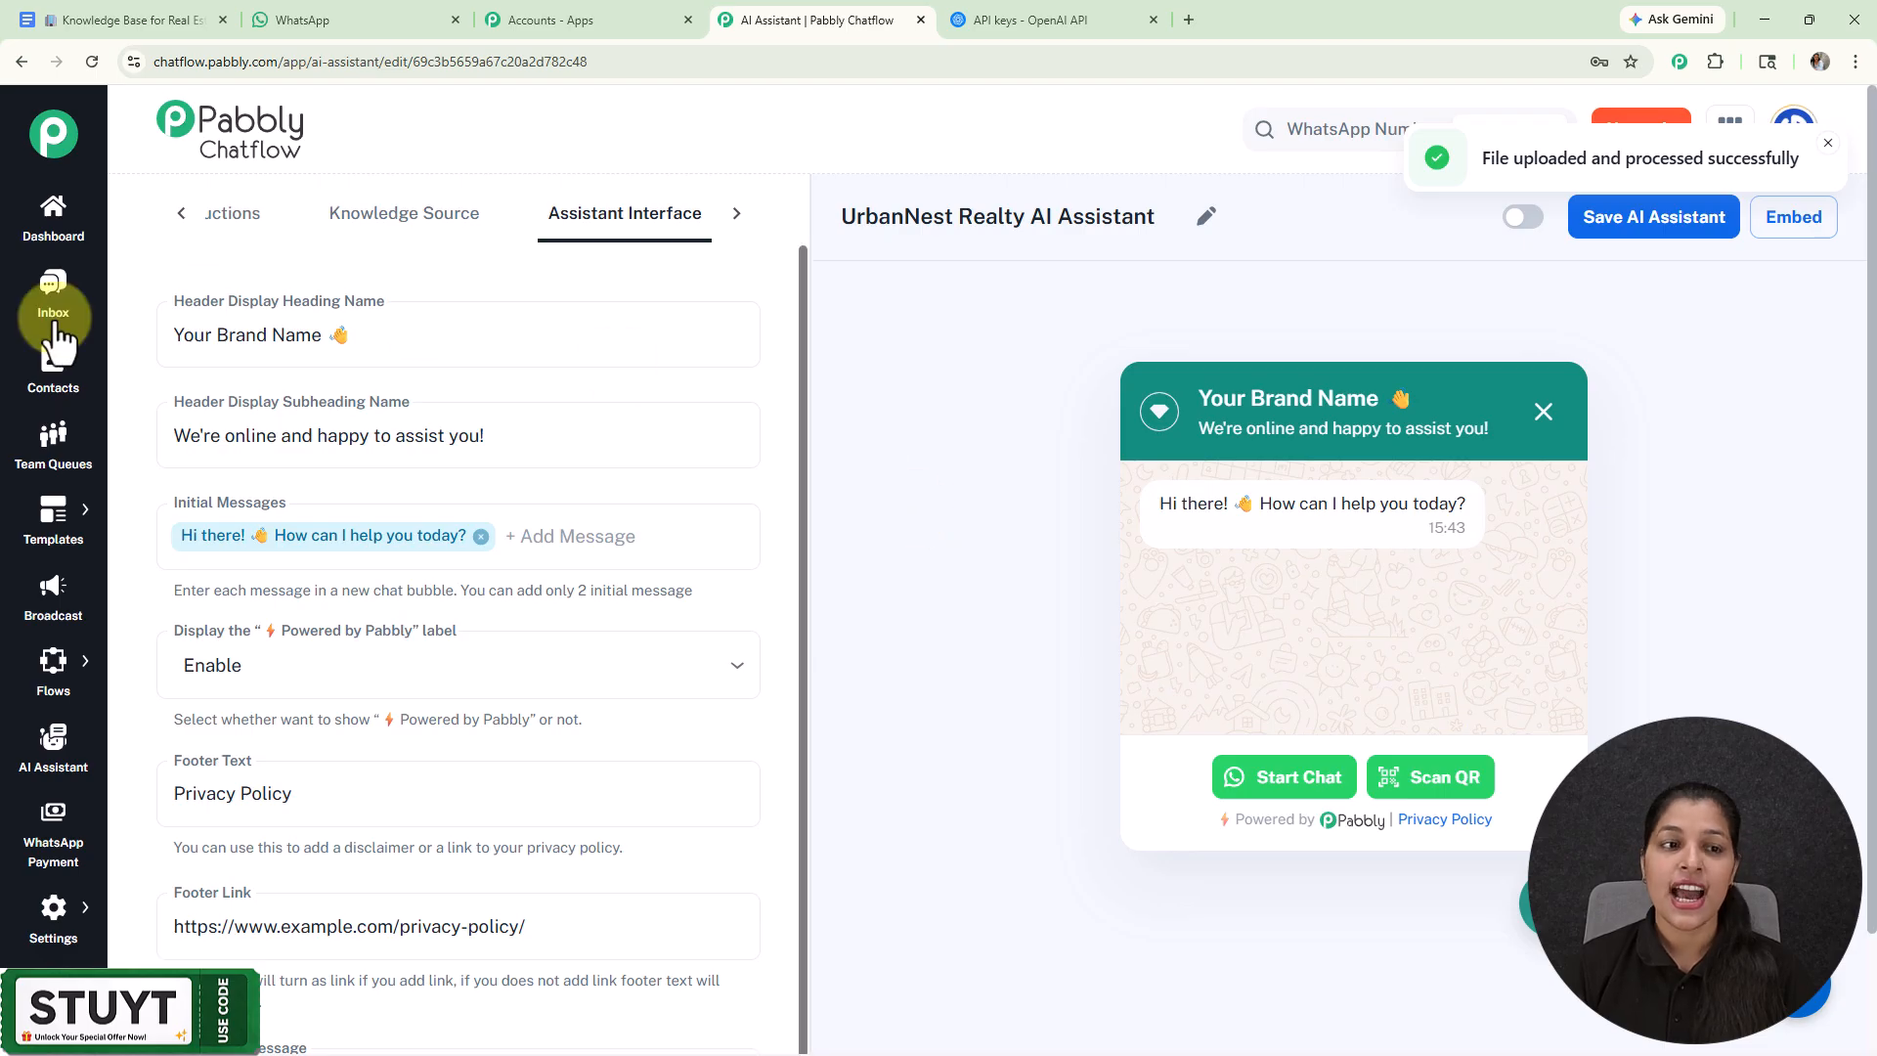
pyautogui.moveTo(323, 336); pyautogui.dragTo(104, 344)
pyautogui.press('BackSpace')
pyautogui.write('UrbanNest Realty')
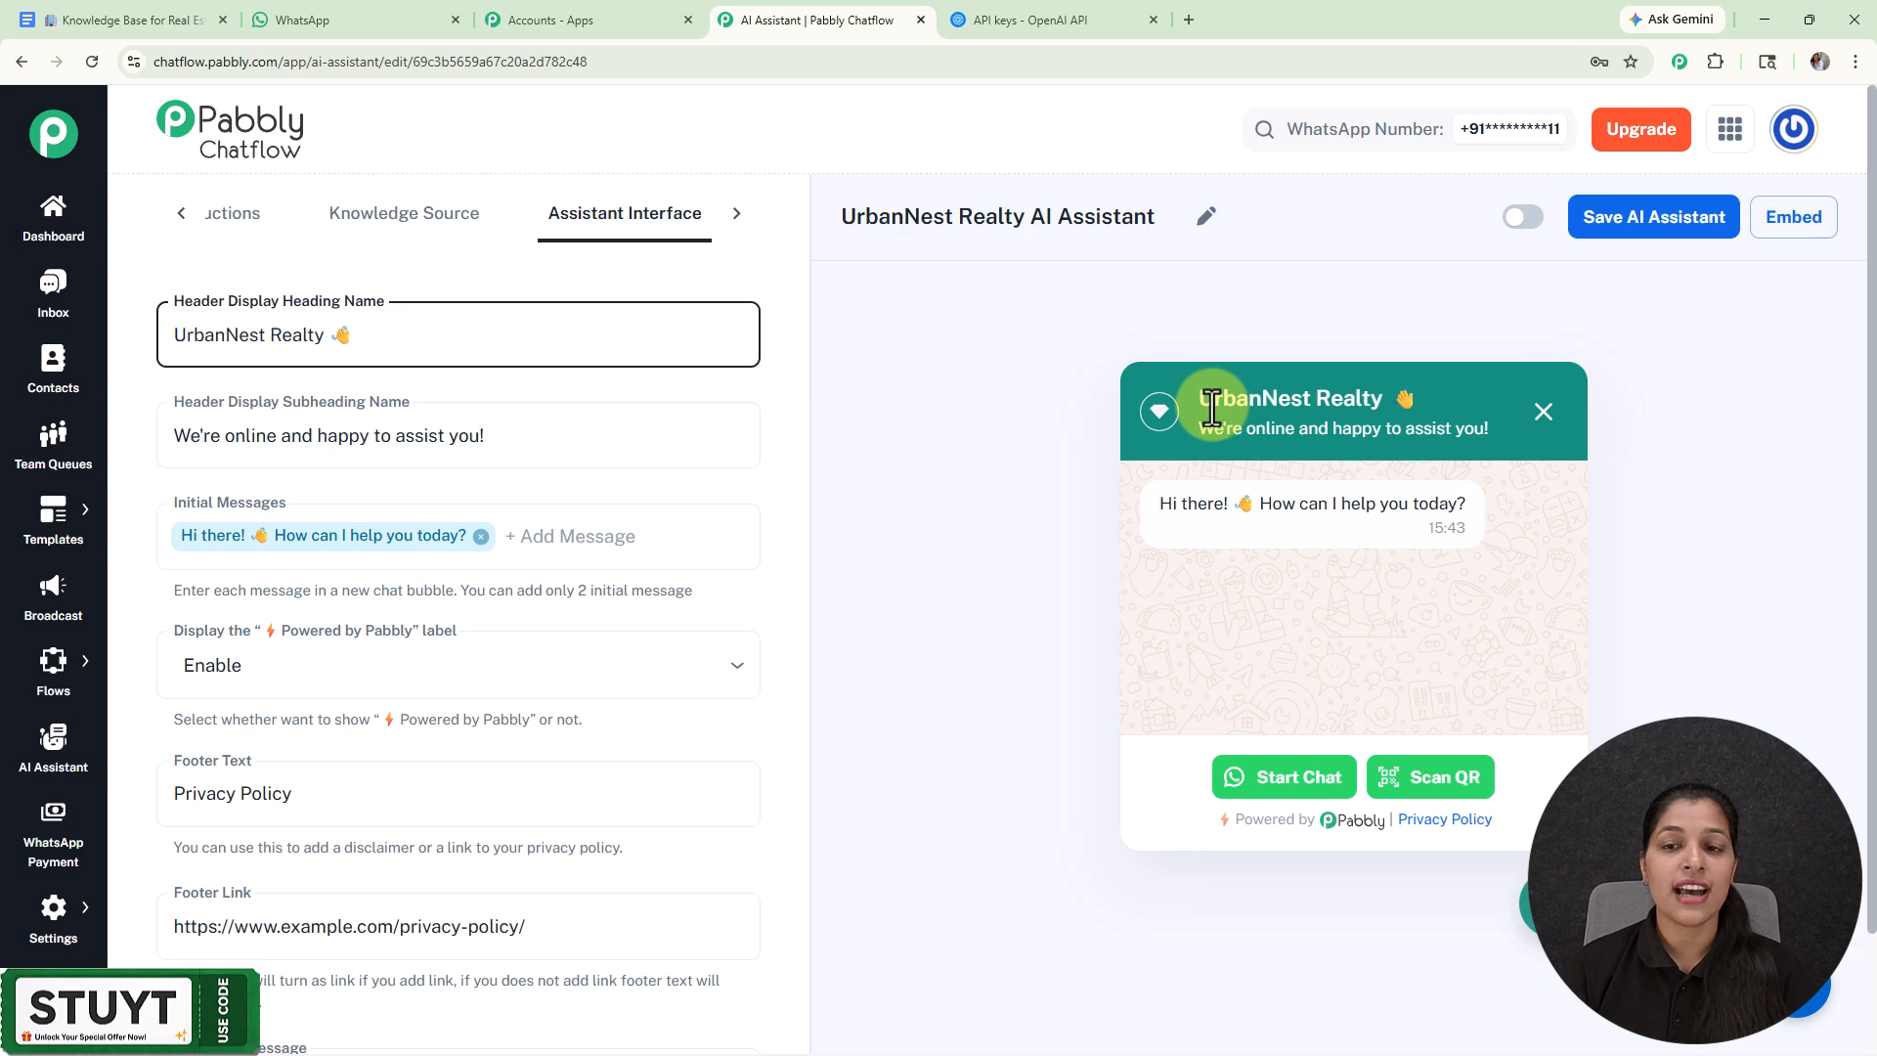
pyautogui.moveTo(1199, 401); pyautogui.dragTo(1415, 401)
pyautogui.click(1291, 302)
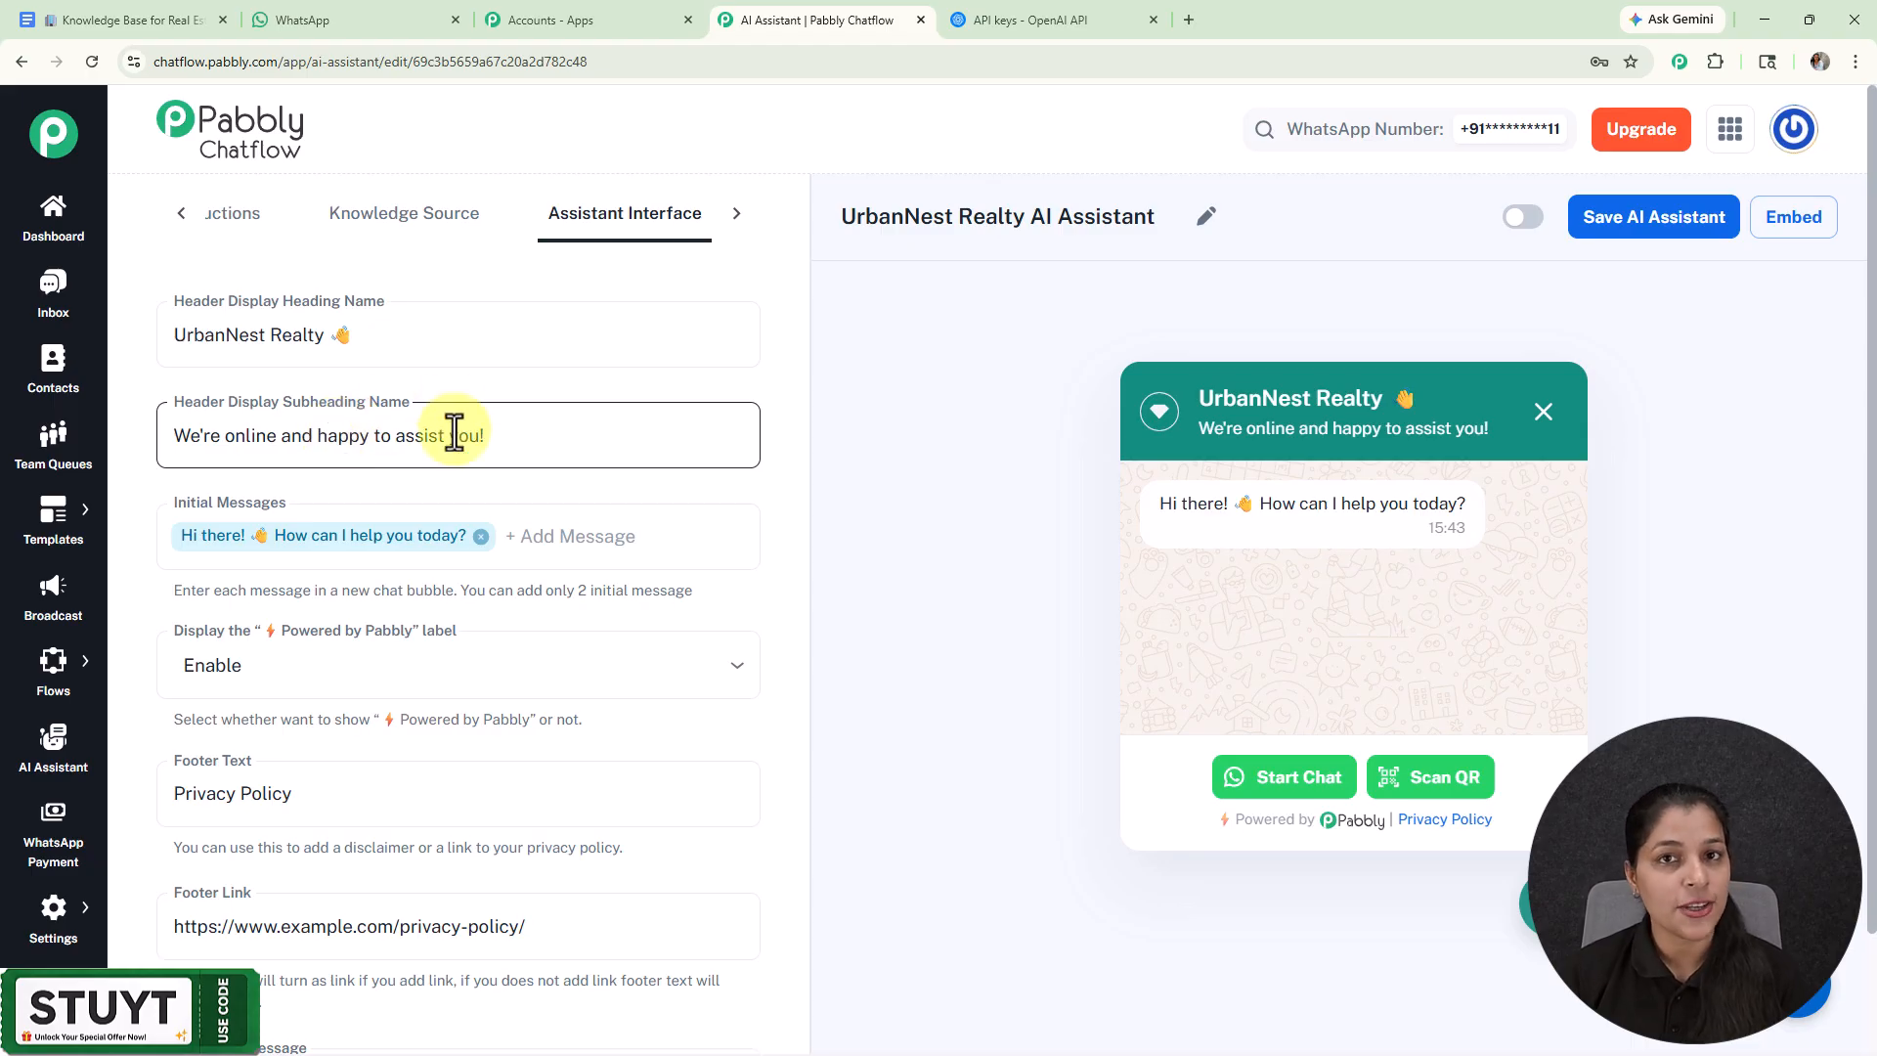
pyautogui.moveTo(1212, 437); pyautogui.dragTo(1604, 427)
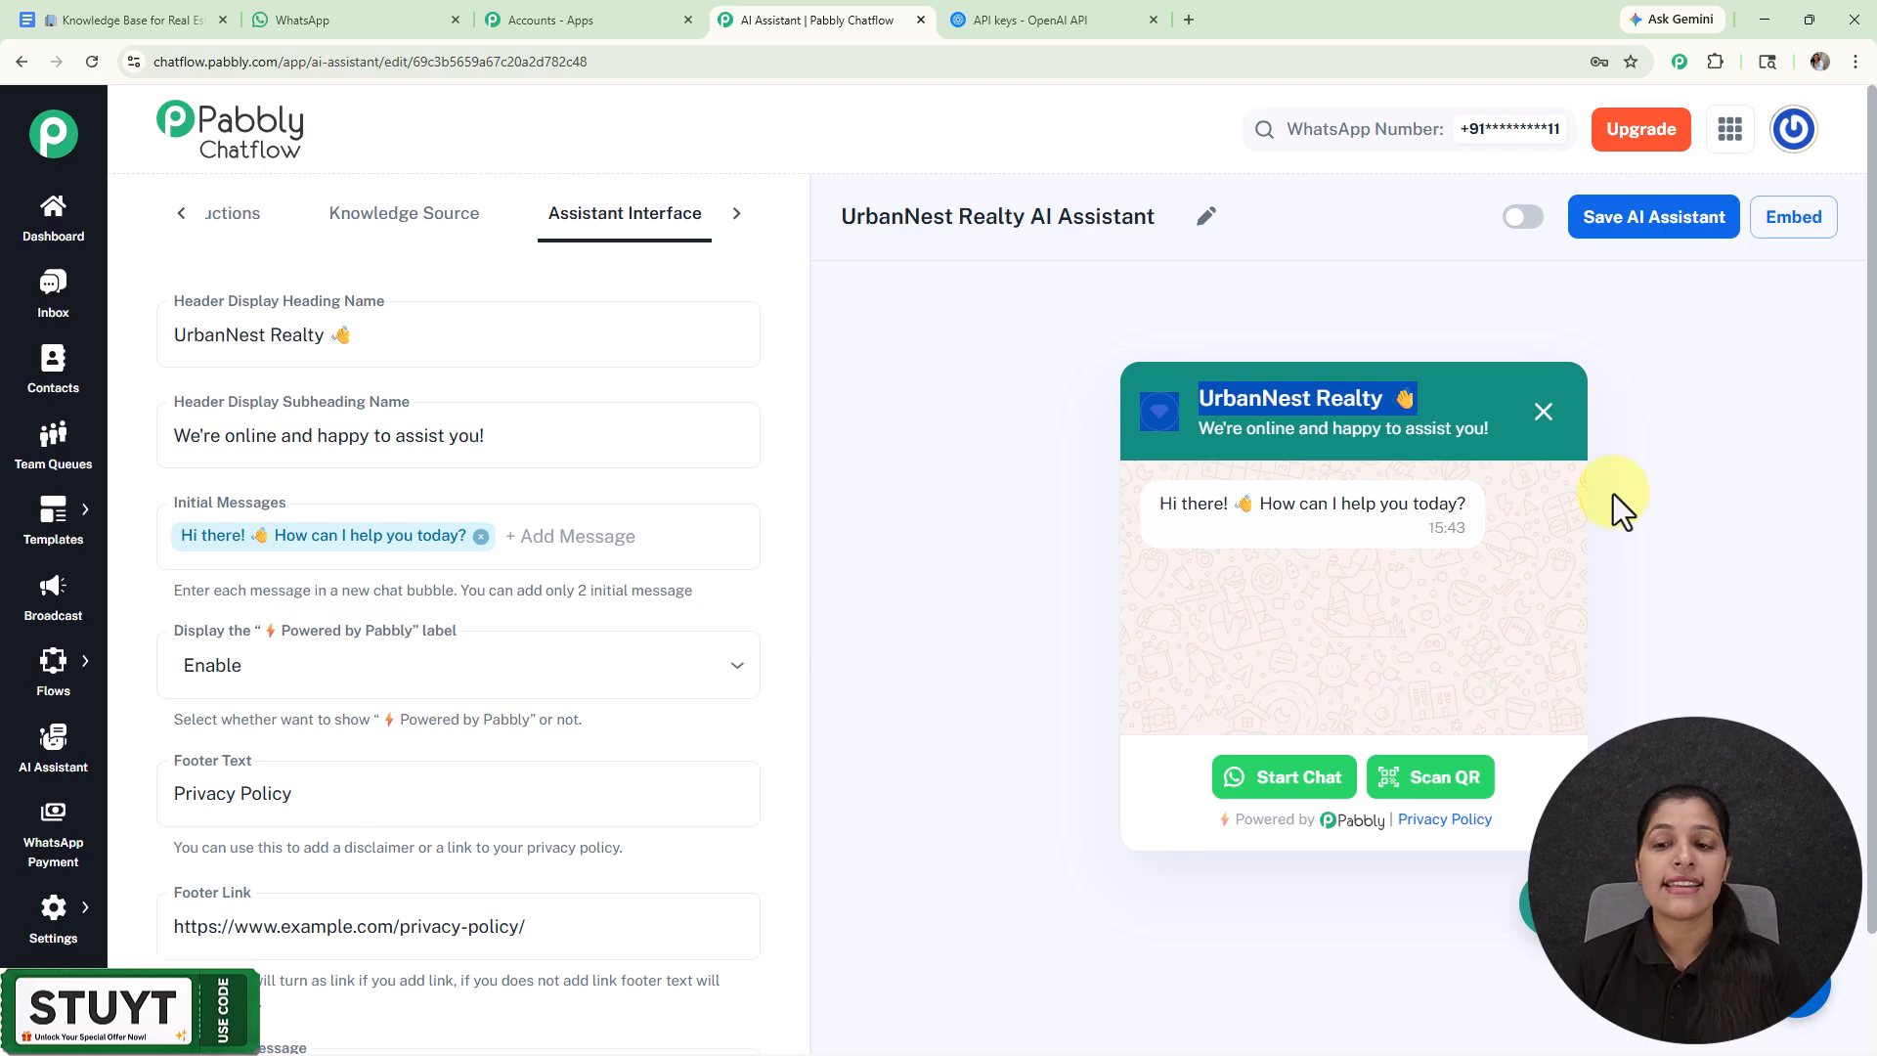
pyautogui.click(1655, 463)
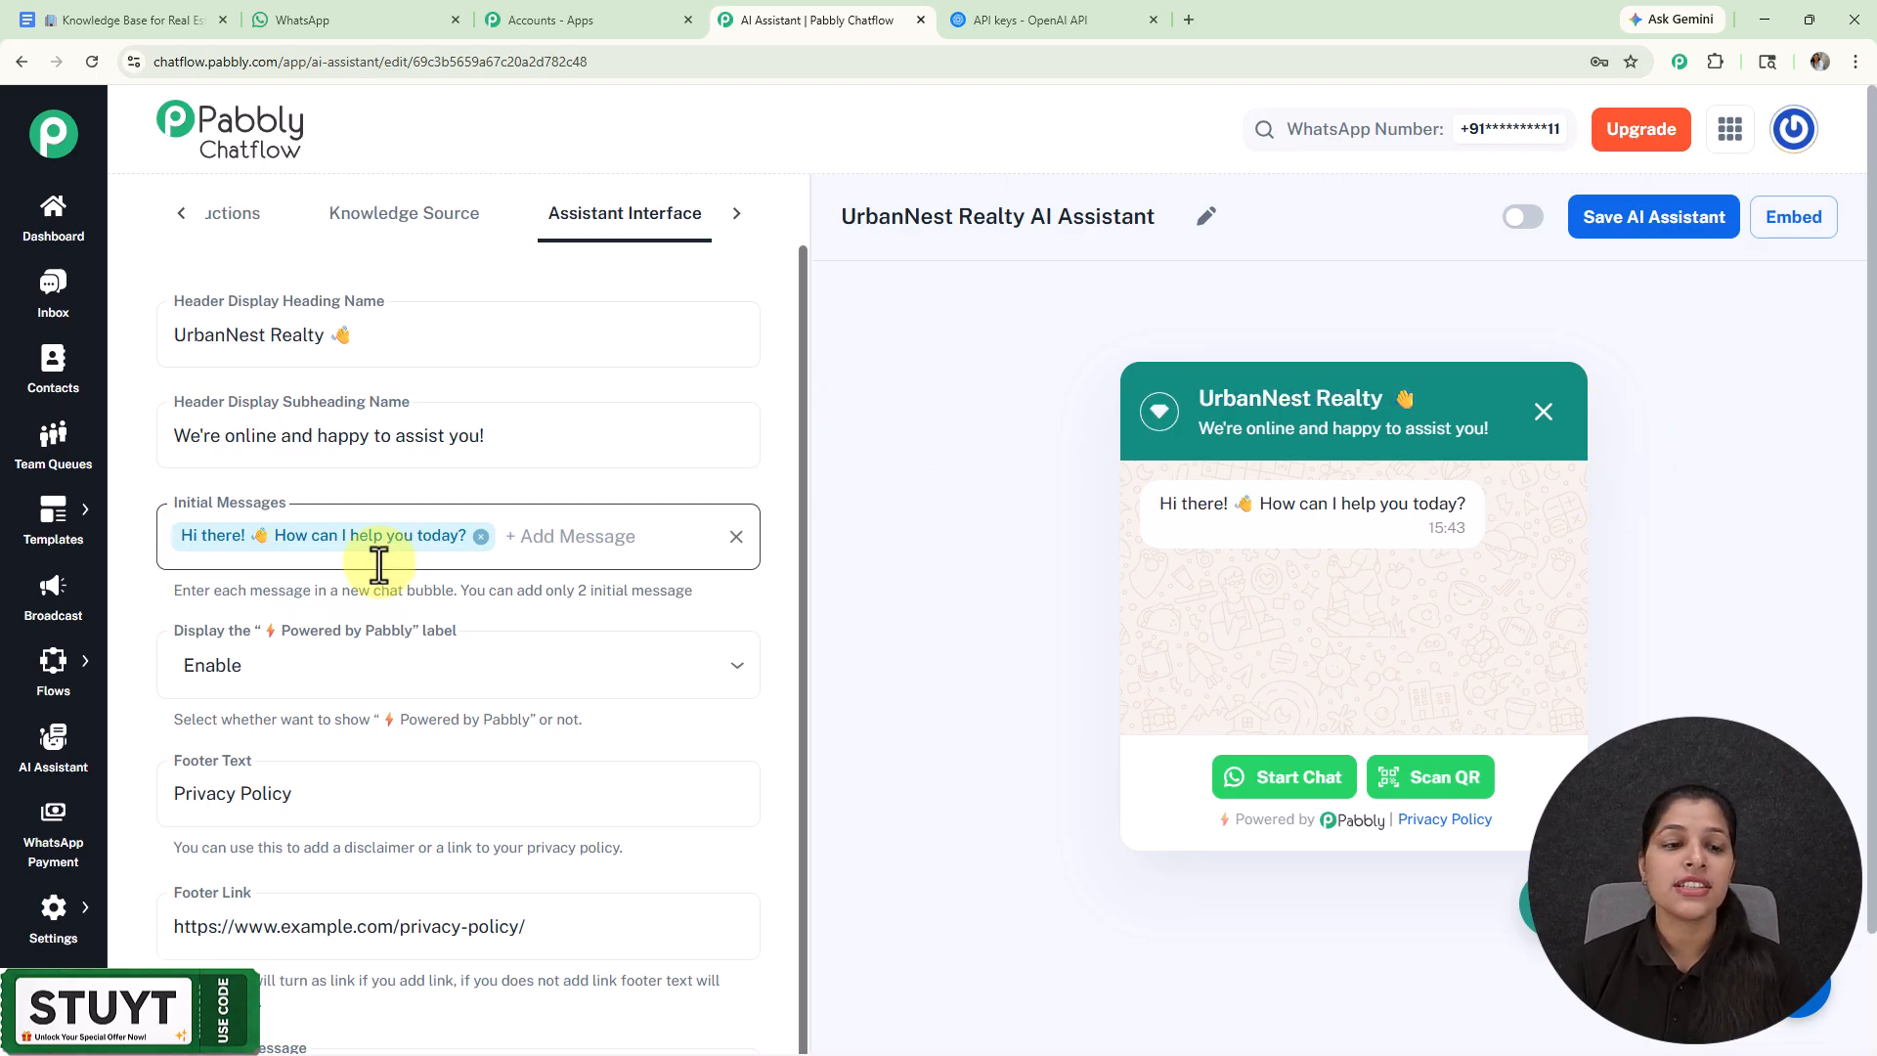
# Step: Disable the "Powered by Pabbly" label to preview the chat widget without it, and enable the label again
pyautogui.scroll(-1, 378, 557)
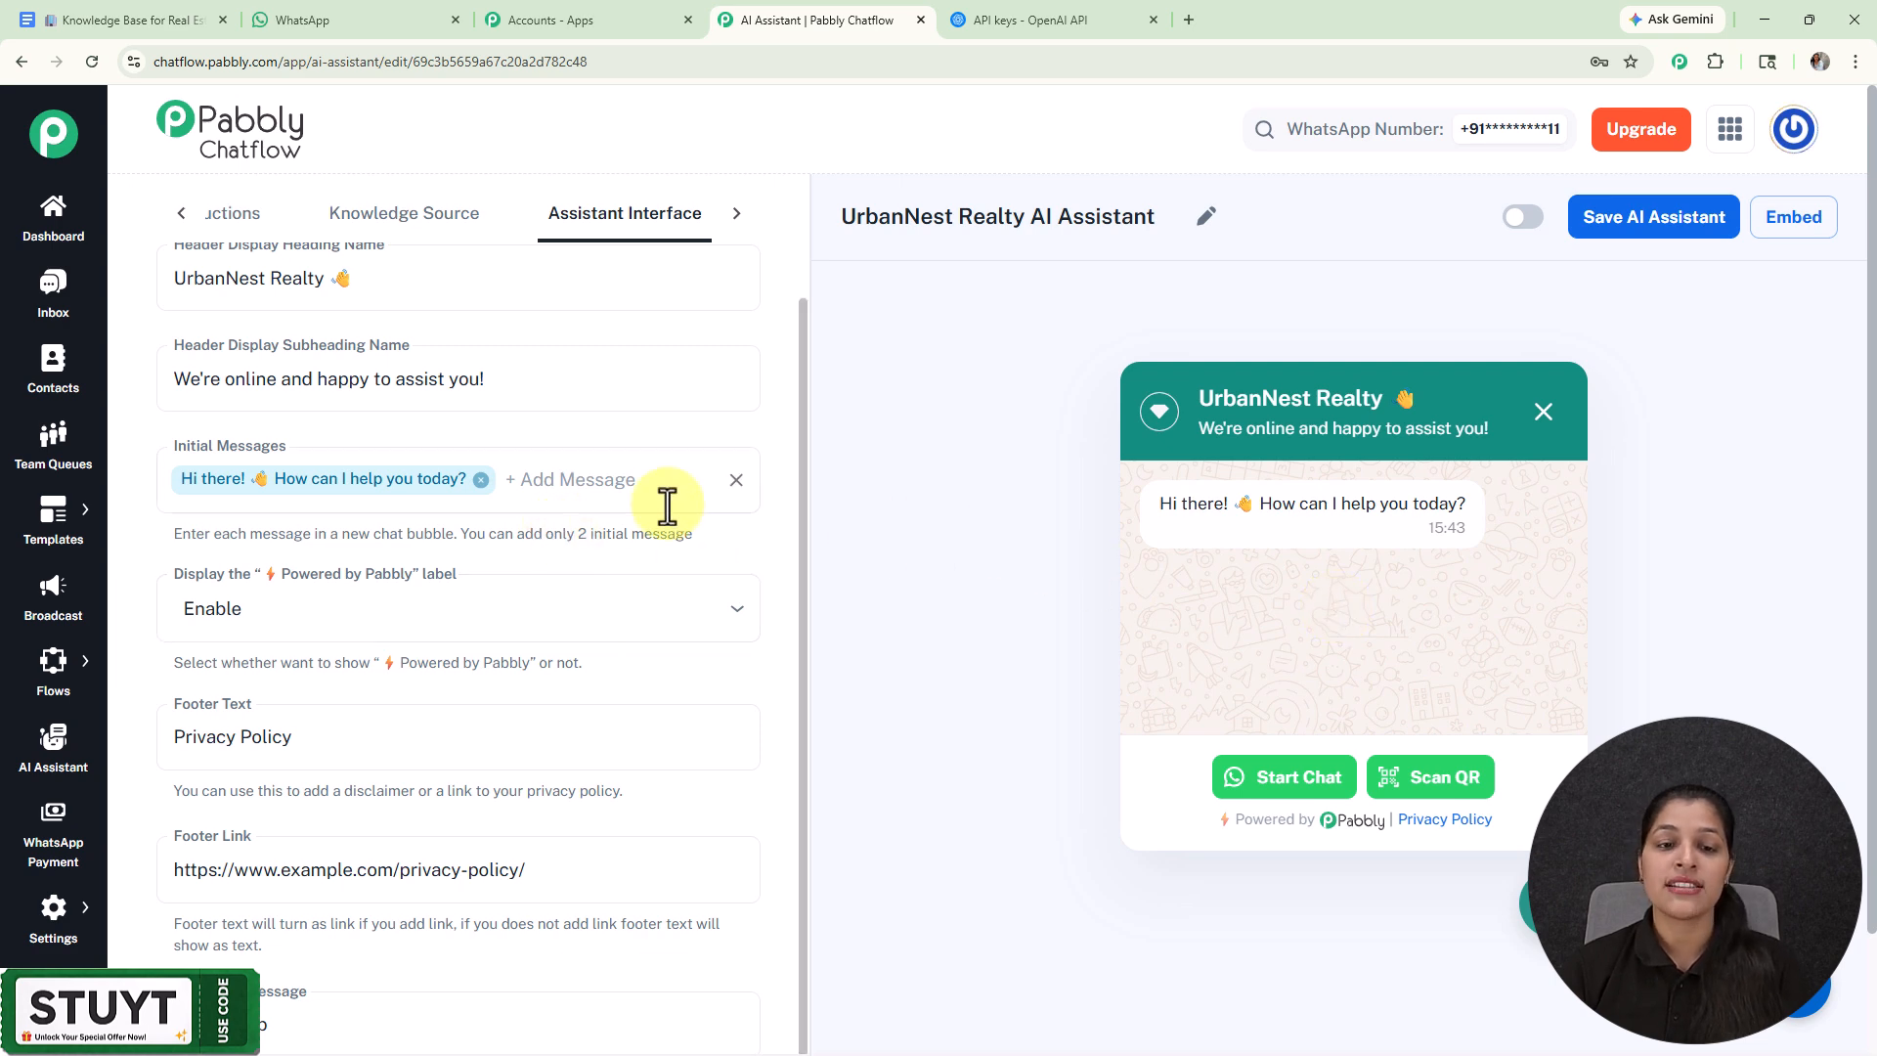
pyautogui.scroll(-2, 670, 516)
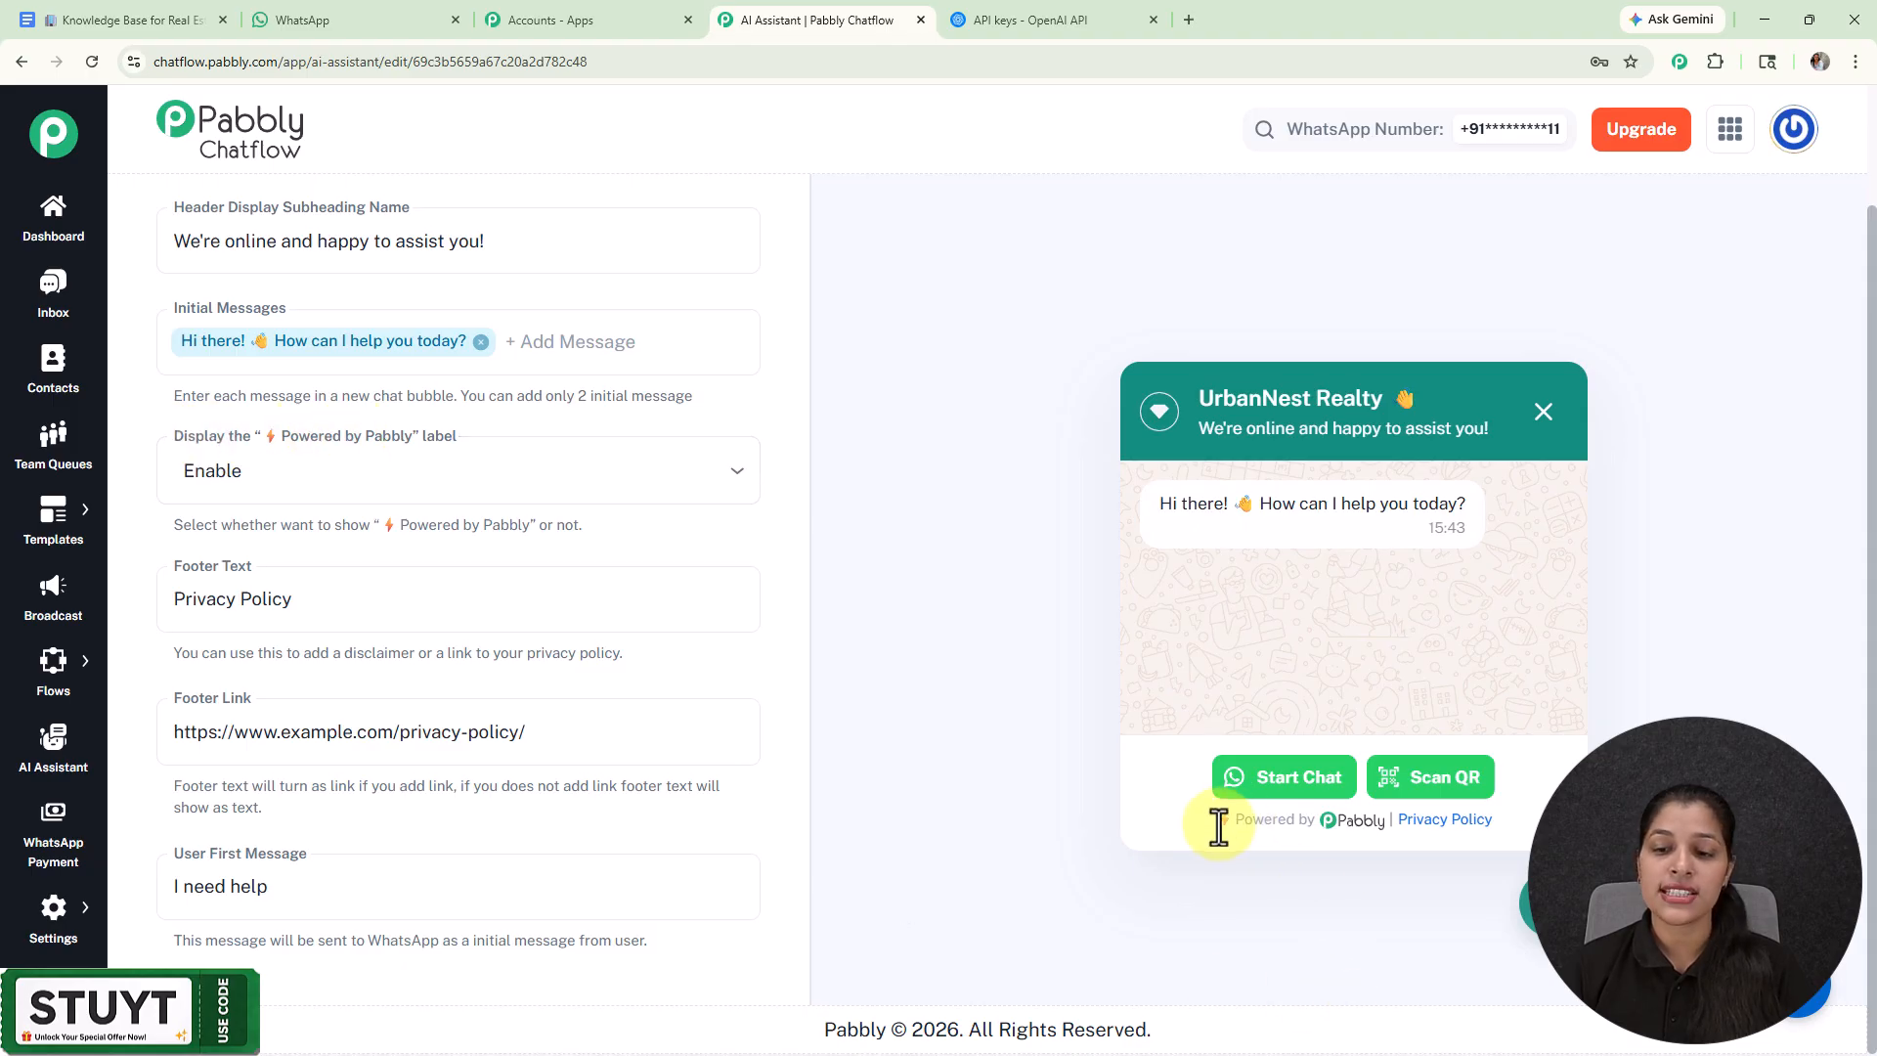
pyautogui.moveTo(1217, 821); pyautogui.dragTo(1399, 842)
pyautogui.click(1239, 872)
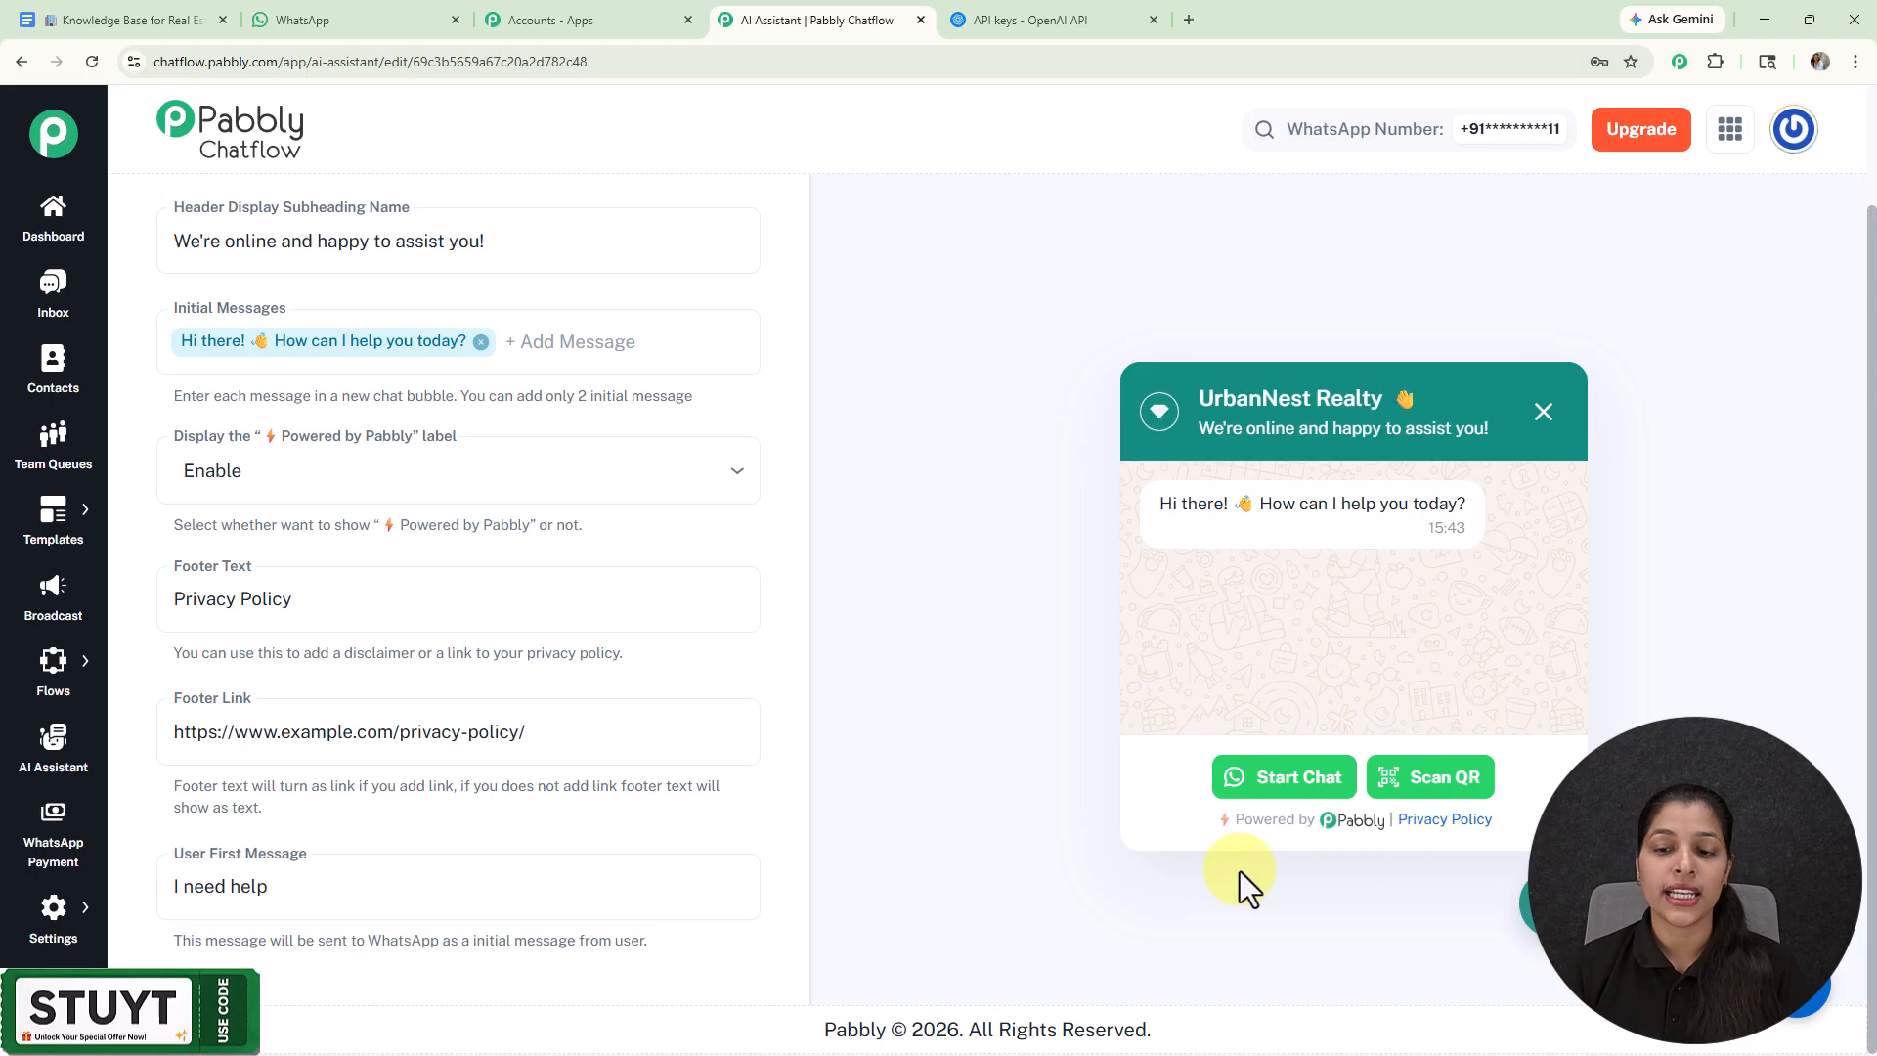
pyautogui.click(370, 470)
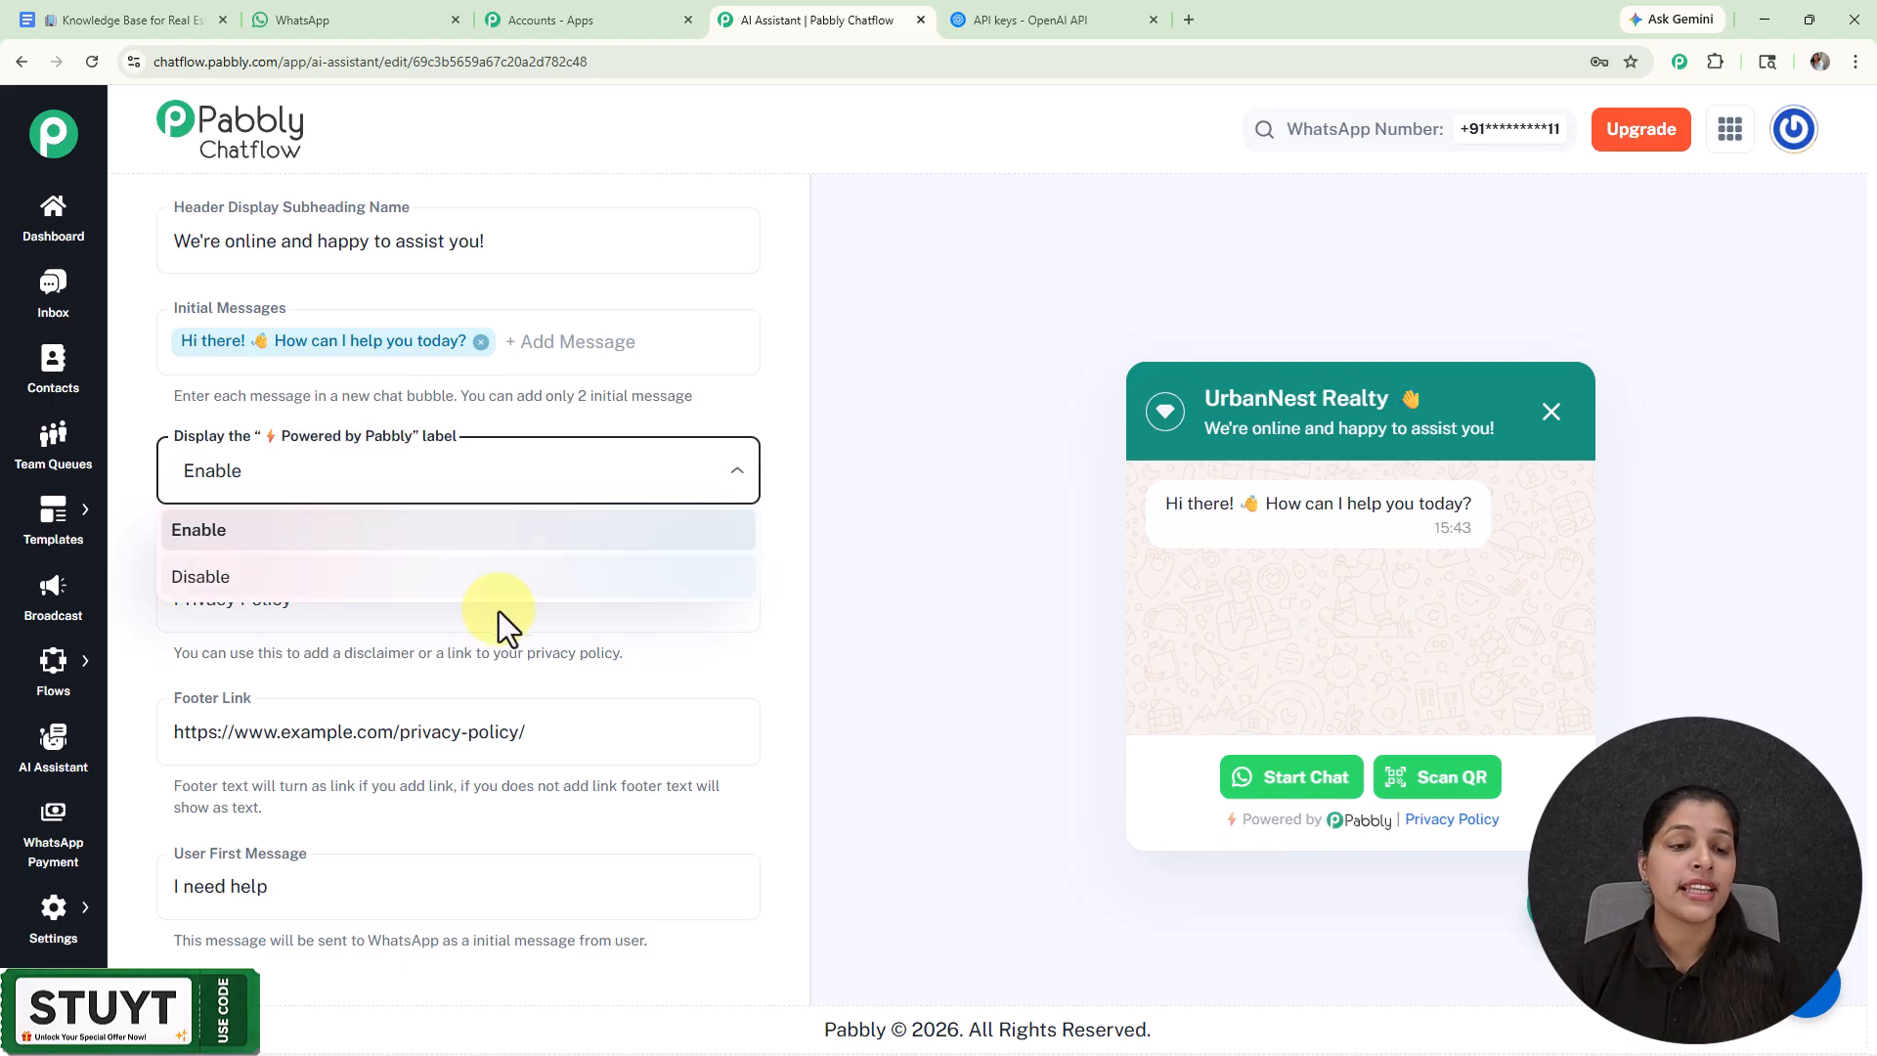
pyautogui.click(378, 584)
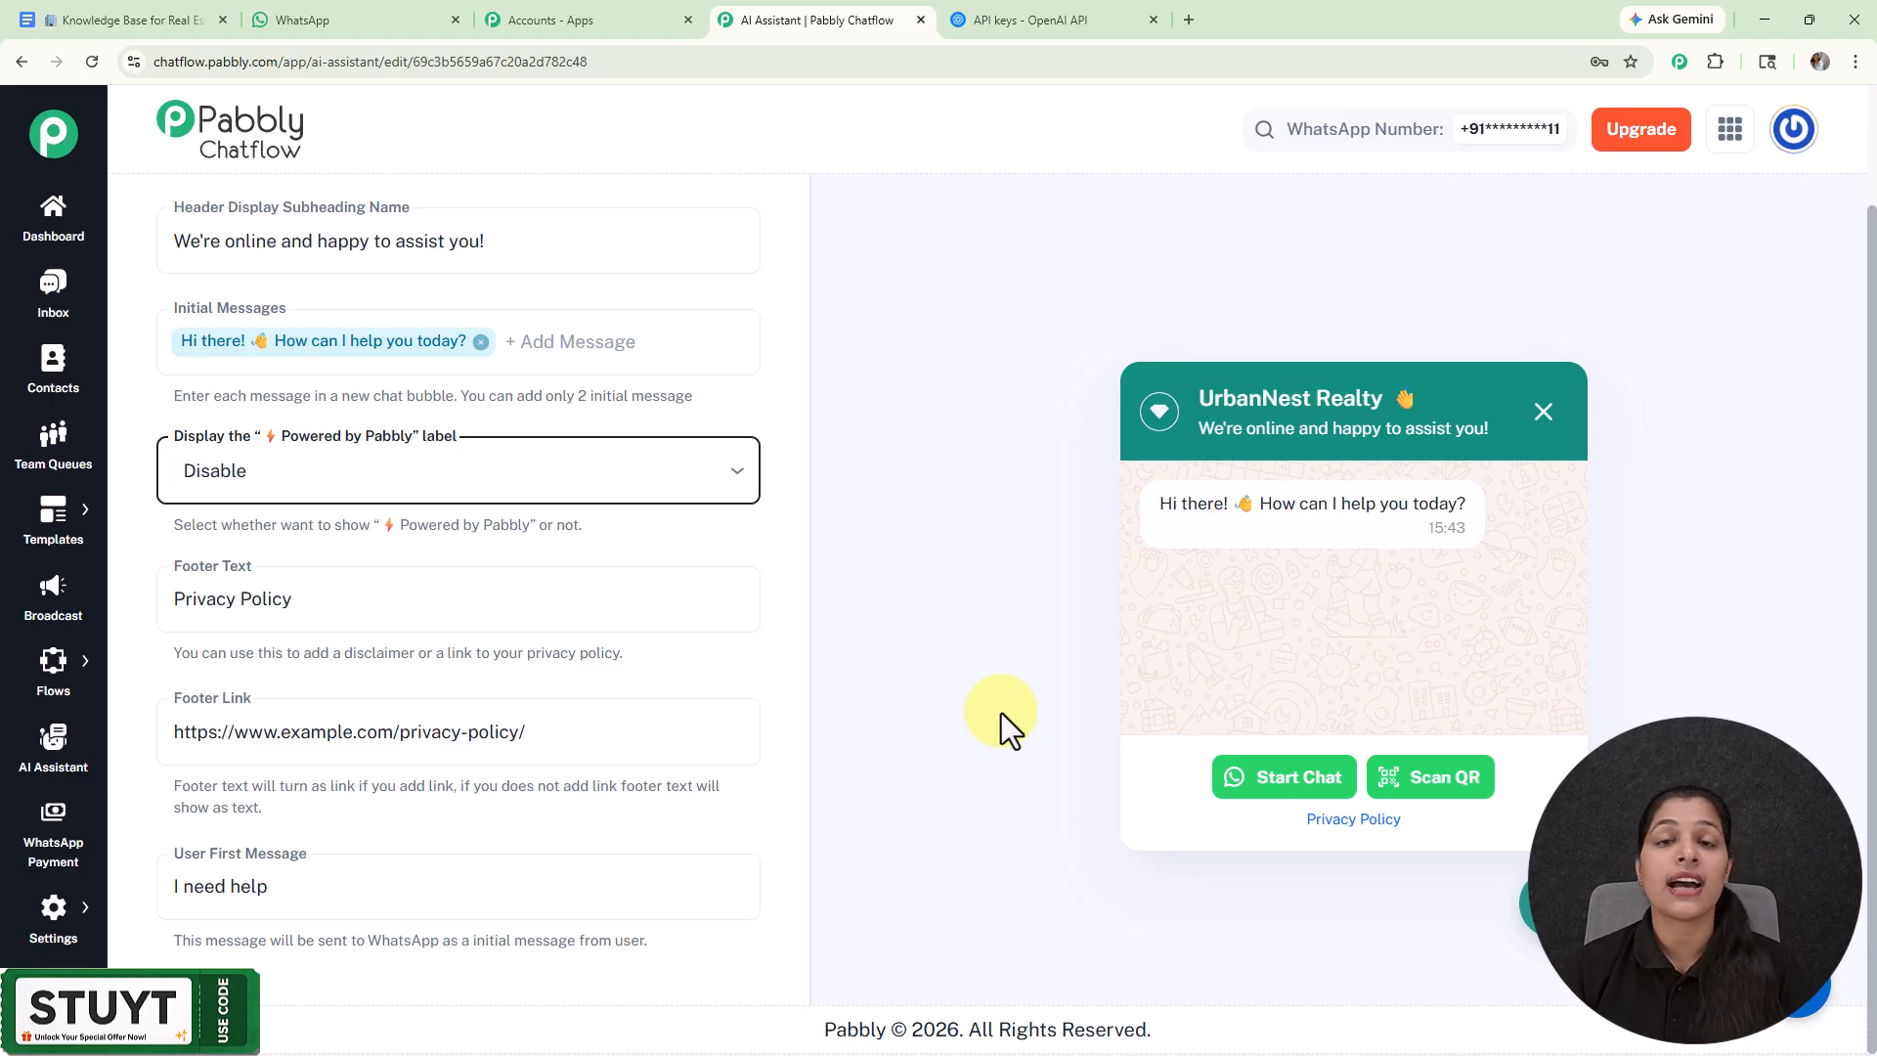
pyautogui.click(677, 489)
pyautogui.click(321, 536)
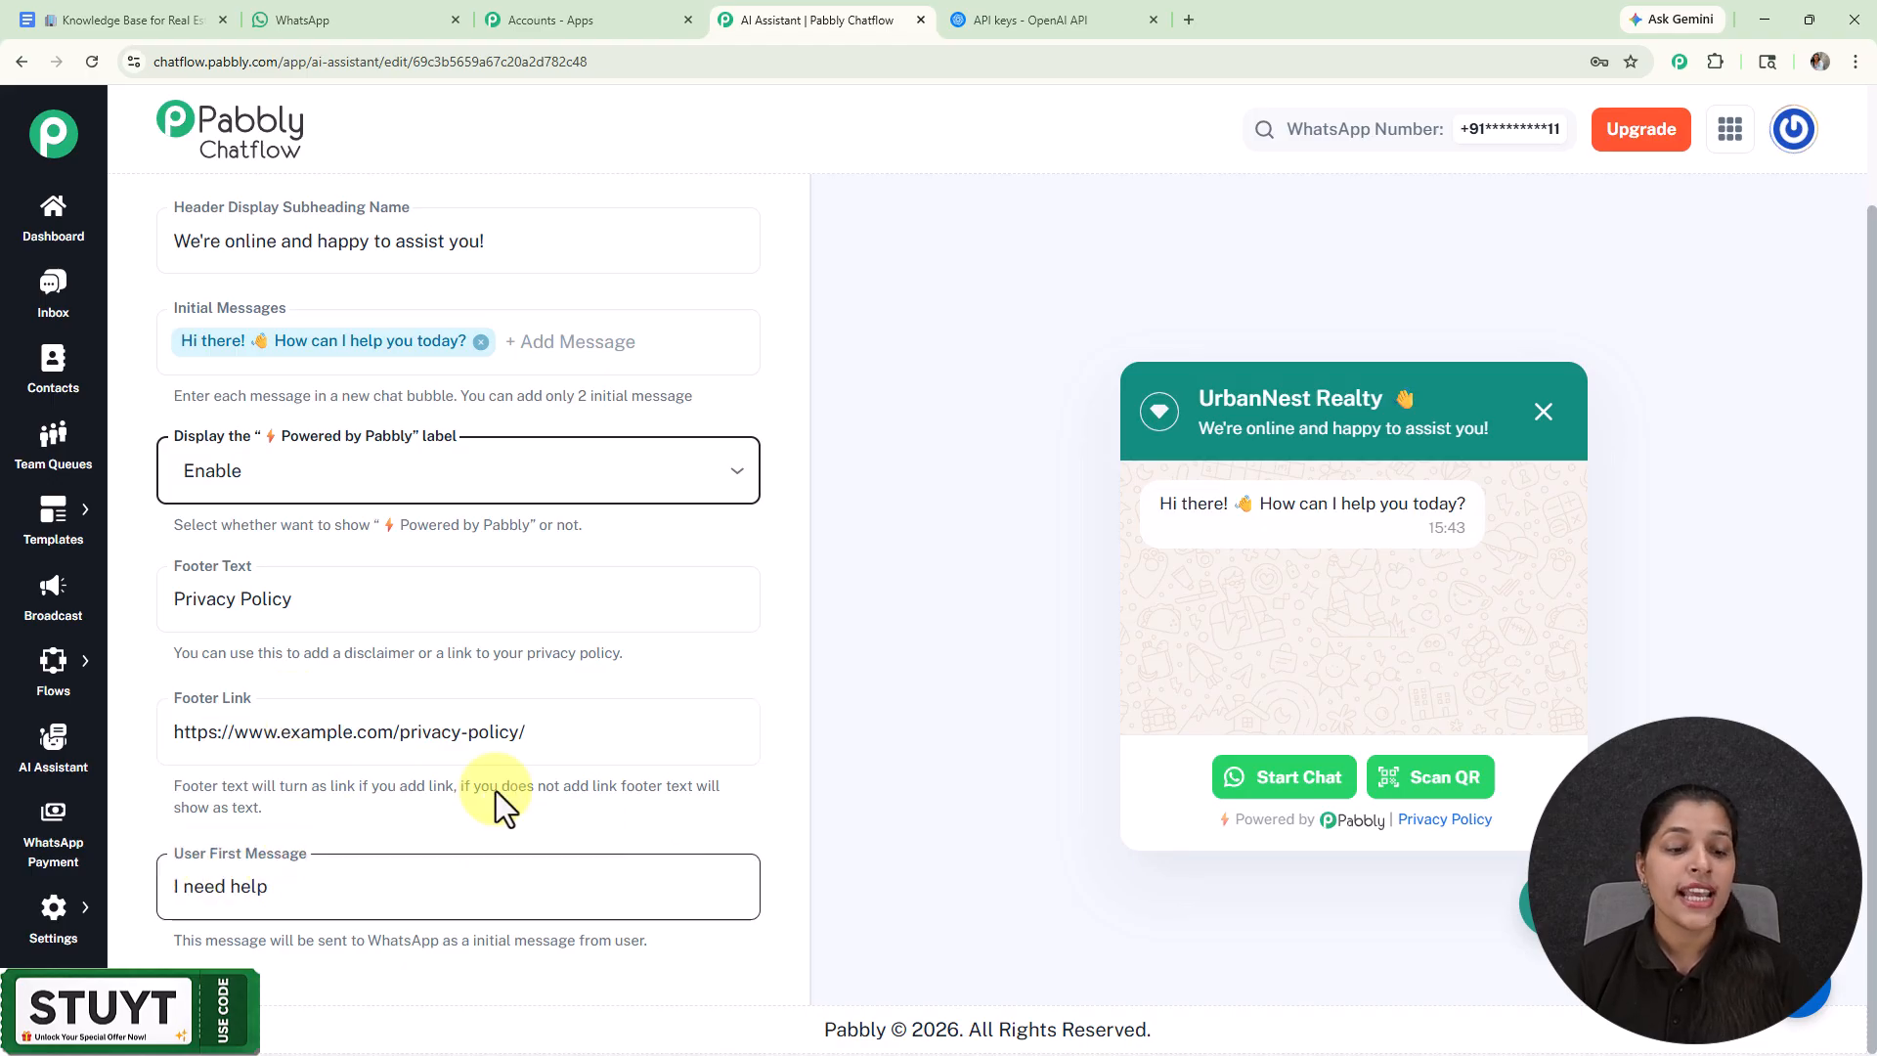
# Step: Open the assistant's styling settings and review the theme mode, assistant shape, color and profile picture options
pyautogui.scroll(3, 795, 743)
pyautogui.scroll(1, 750, 684)
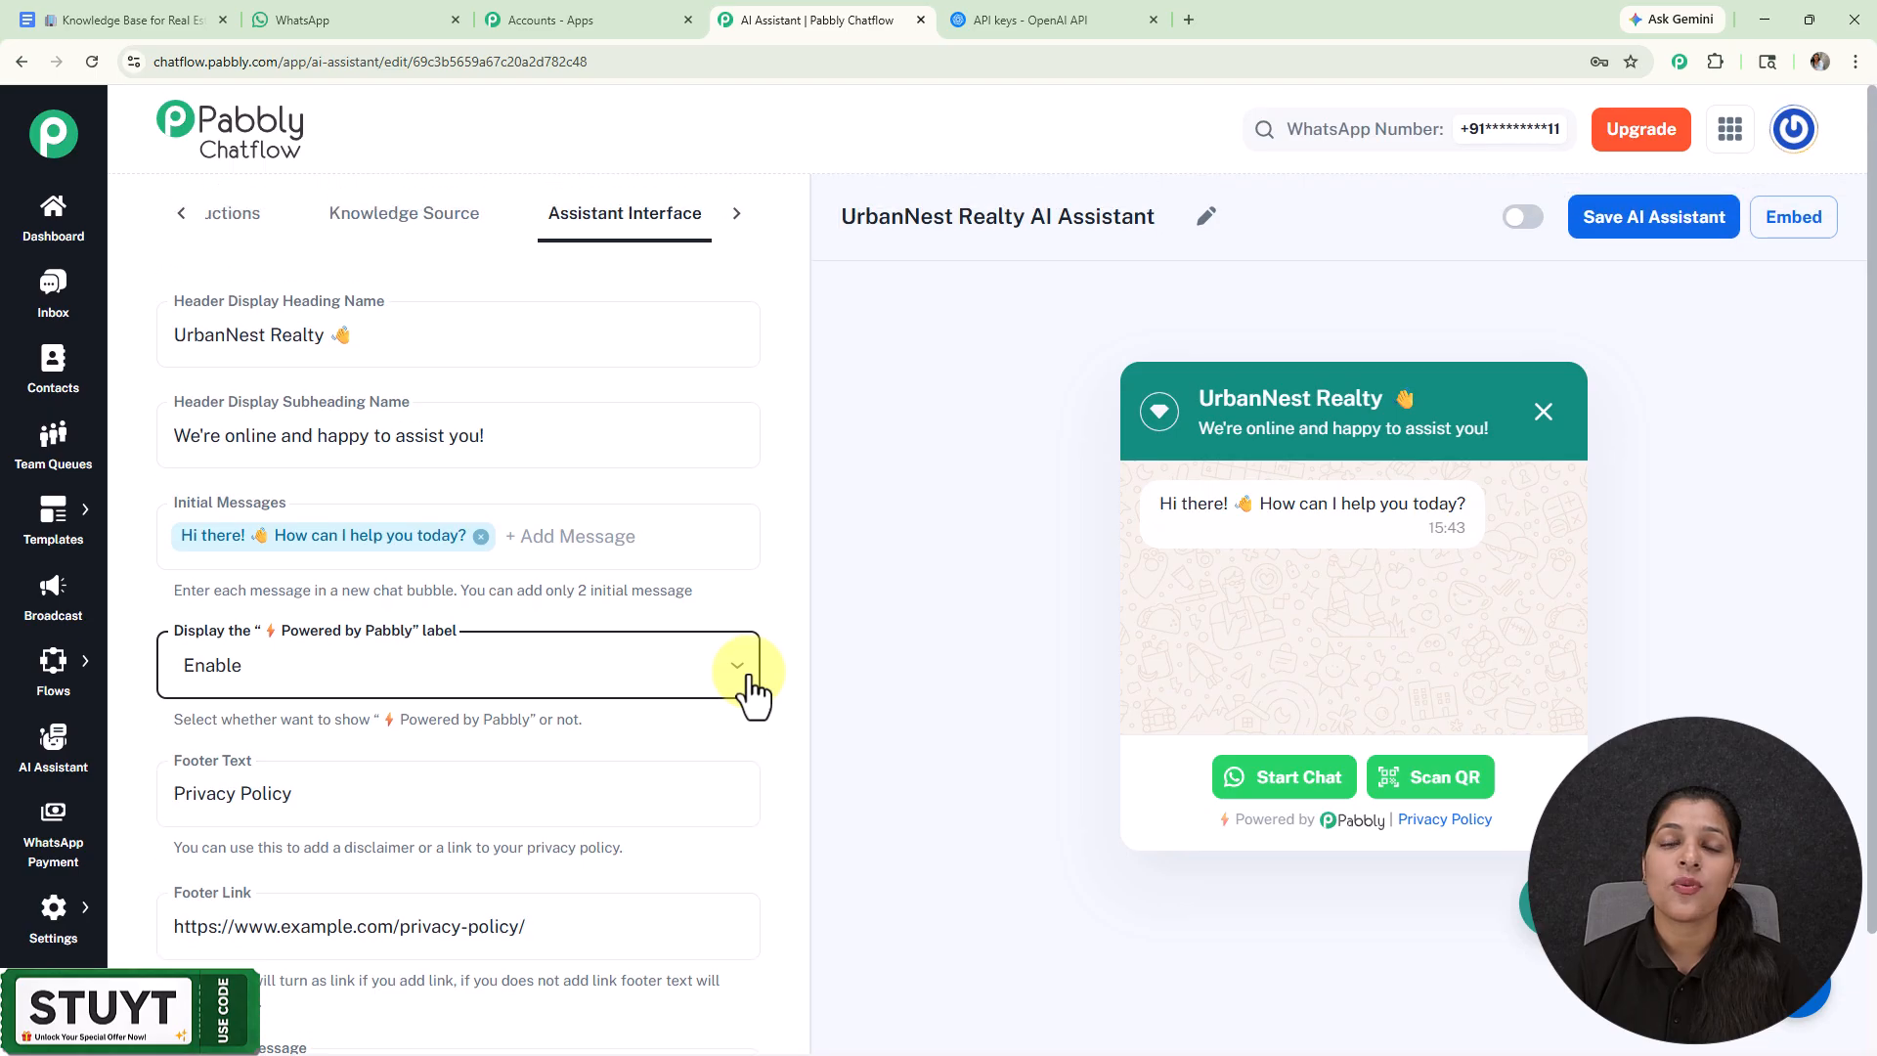
pyautogui.click(736, 214)
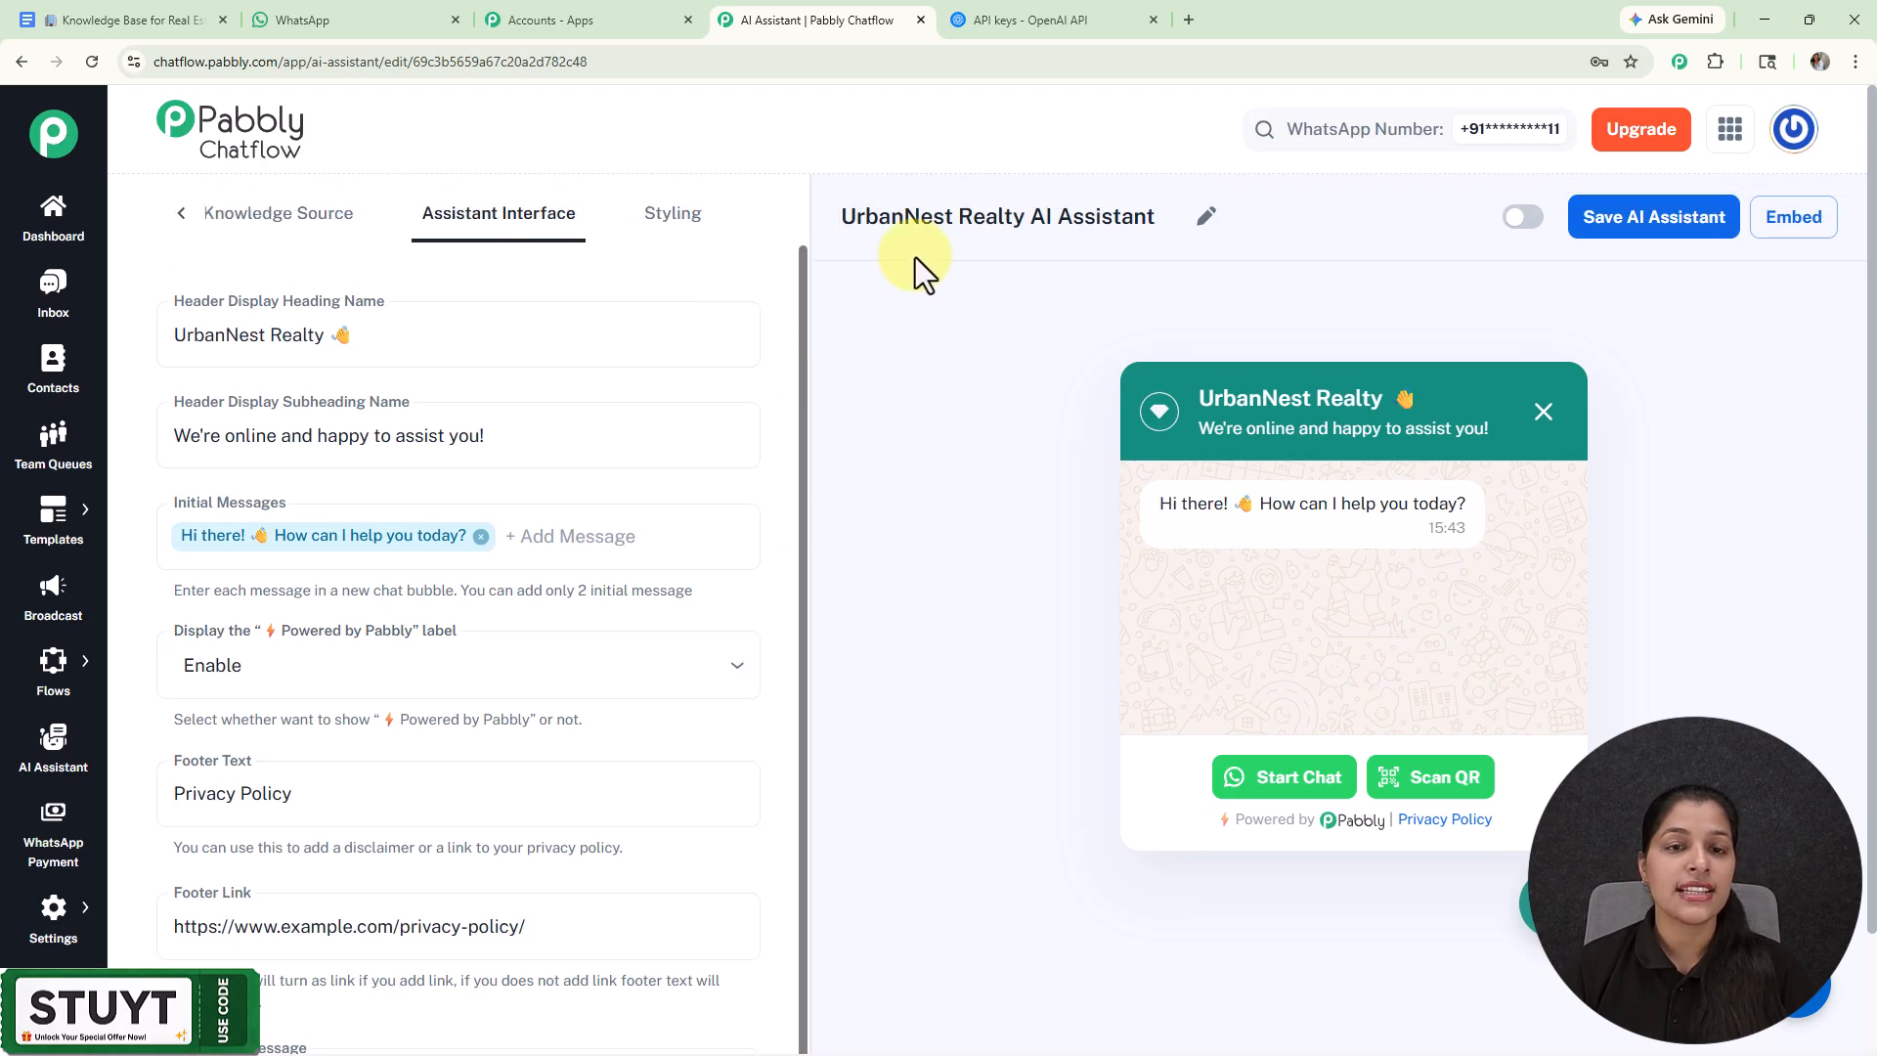
pyautogui.click(697, 245)
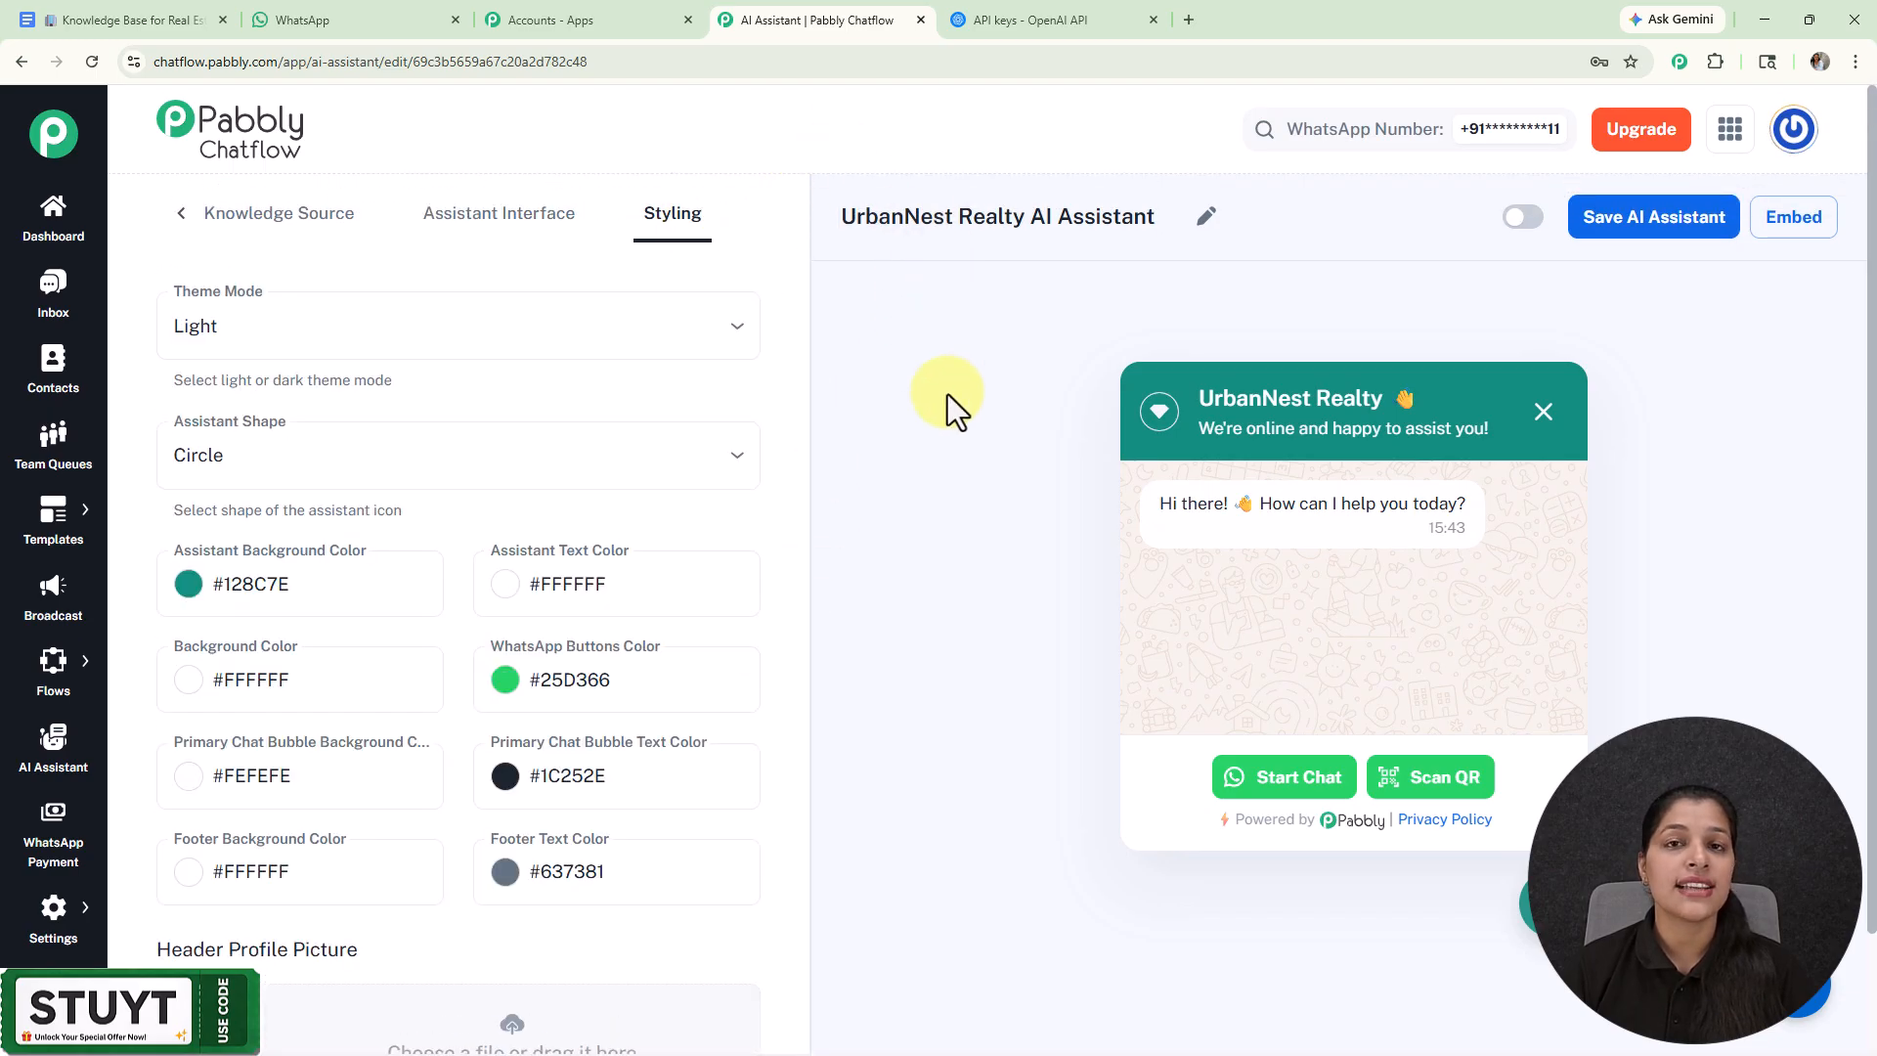
pyautogui.click(275, 338)
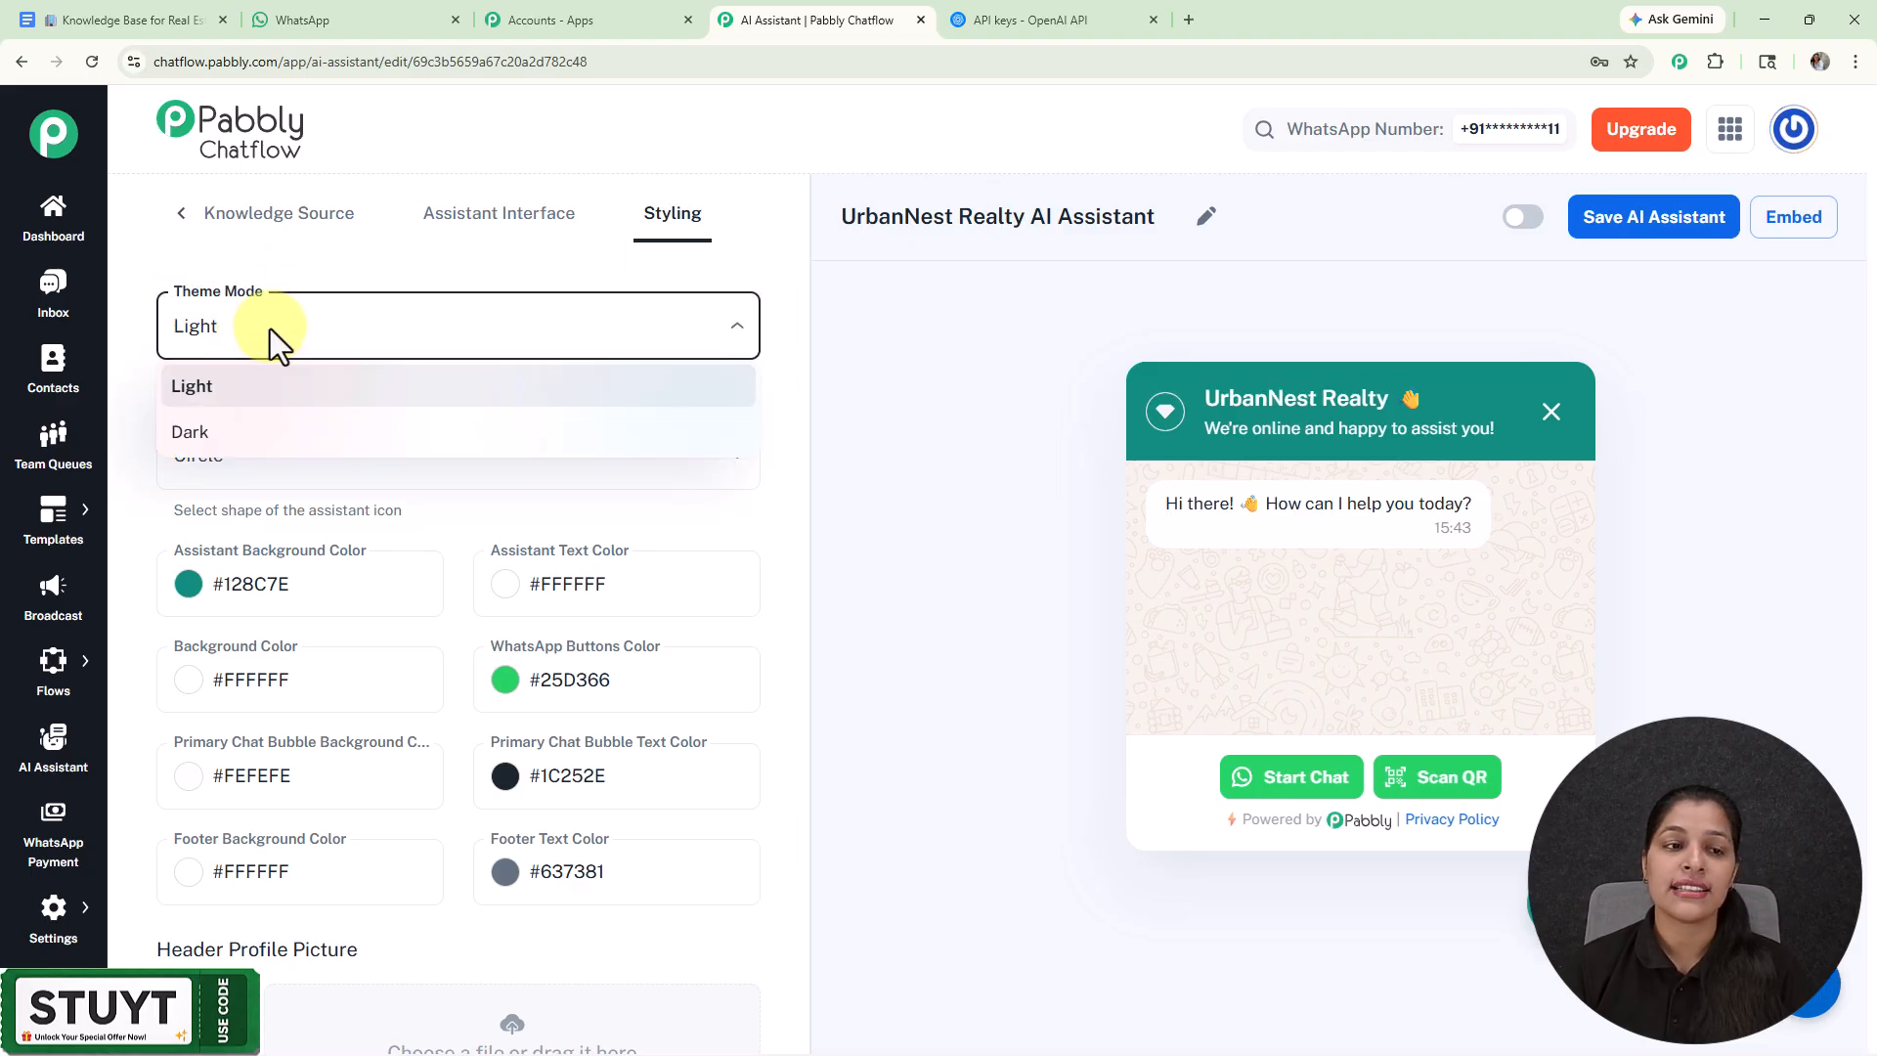
pyautogui.click(331, 244)
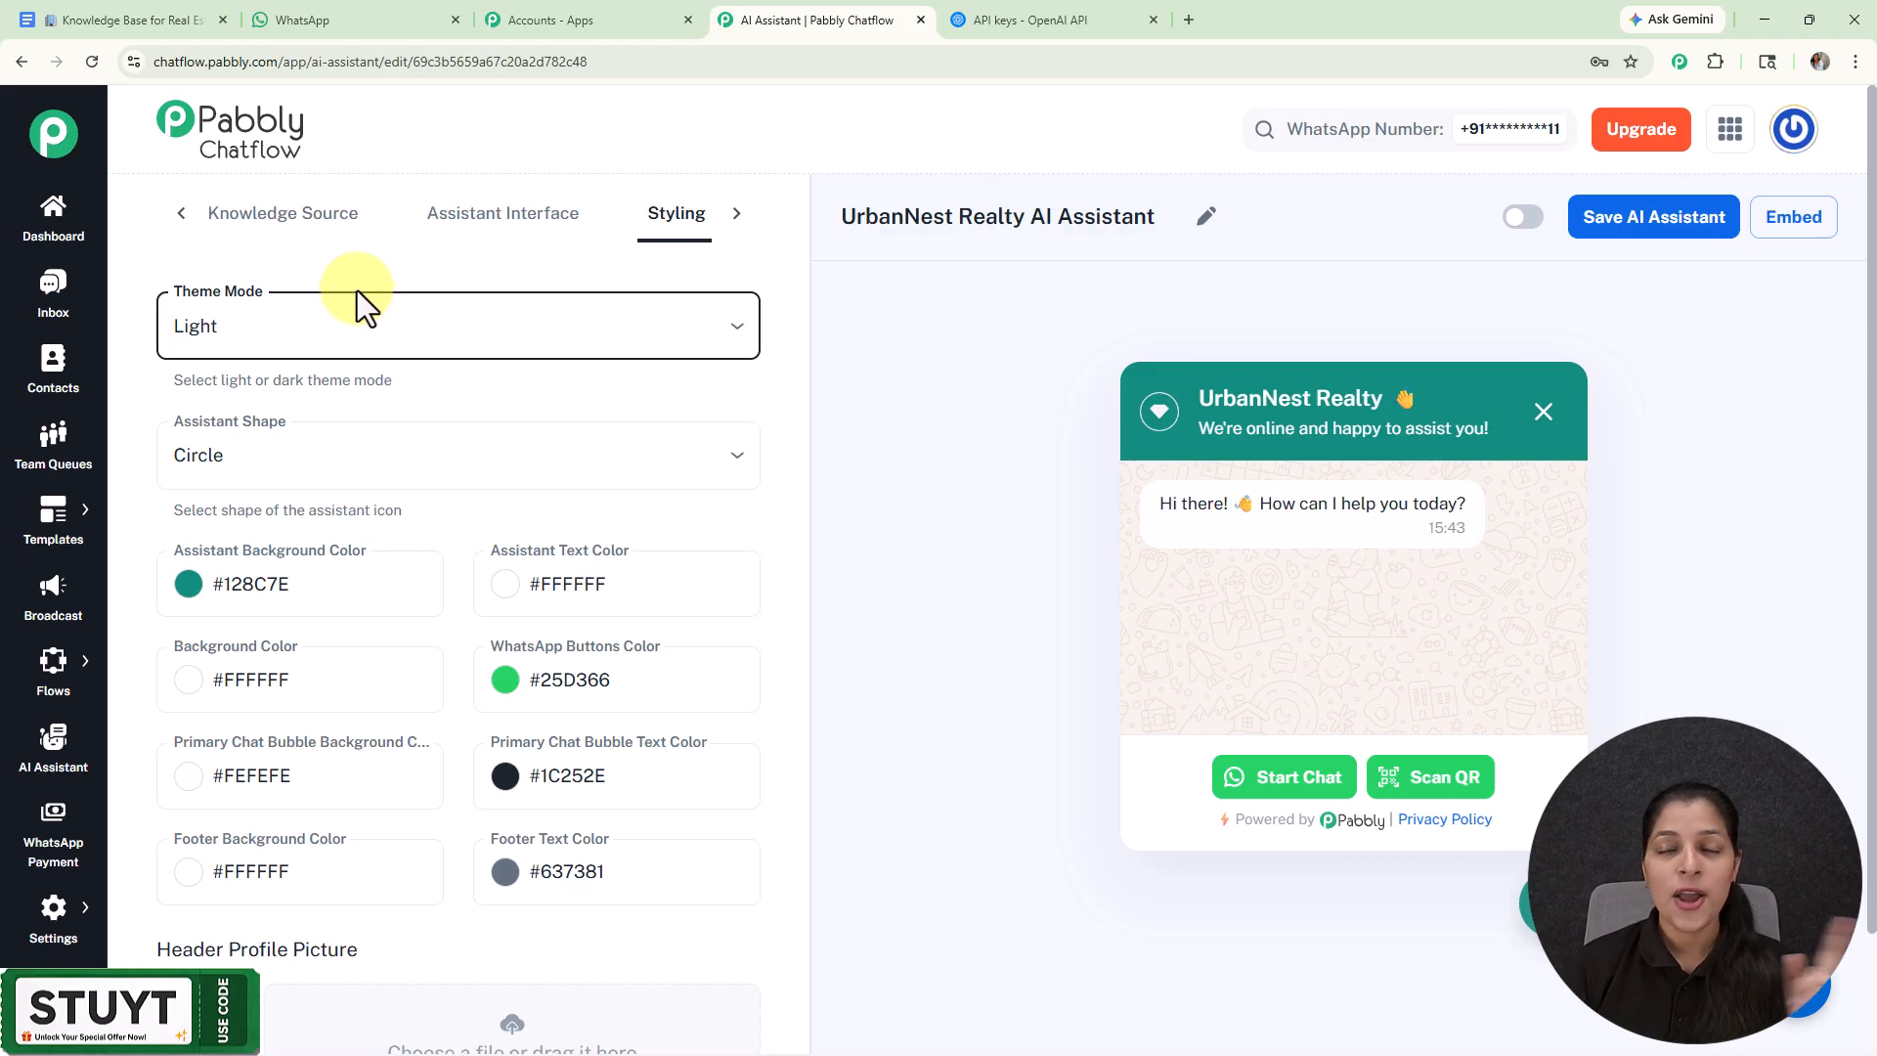
pyautogui.click(299, 452)
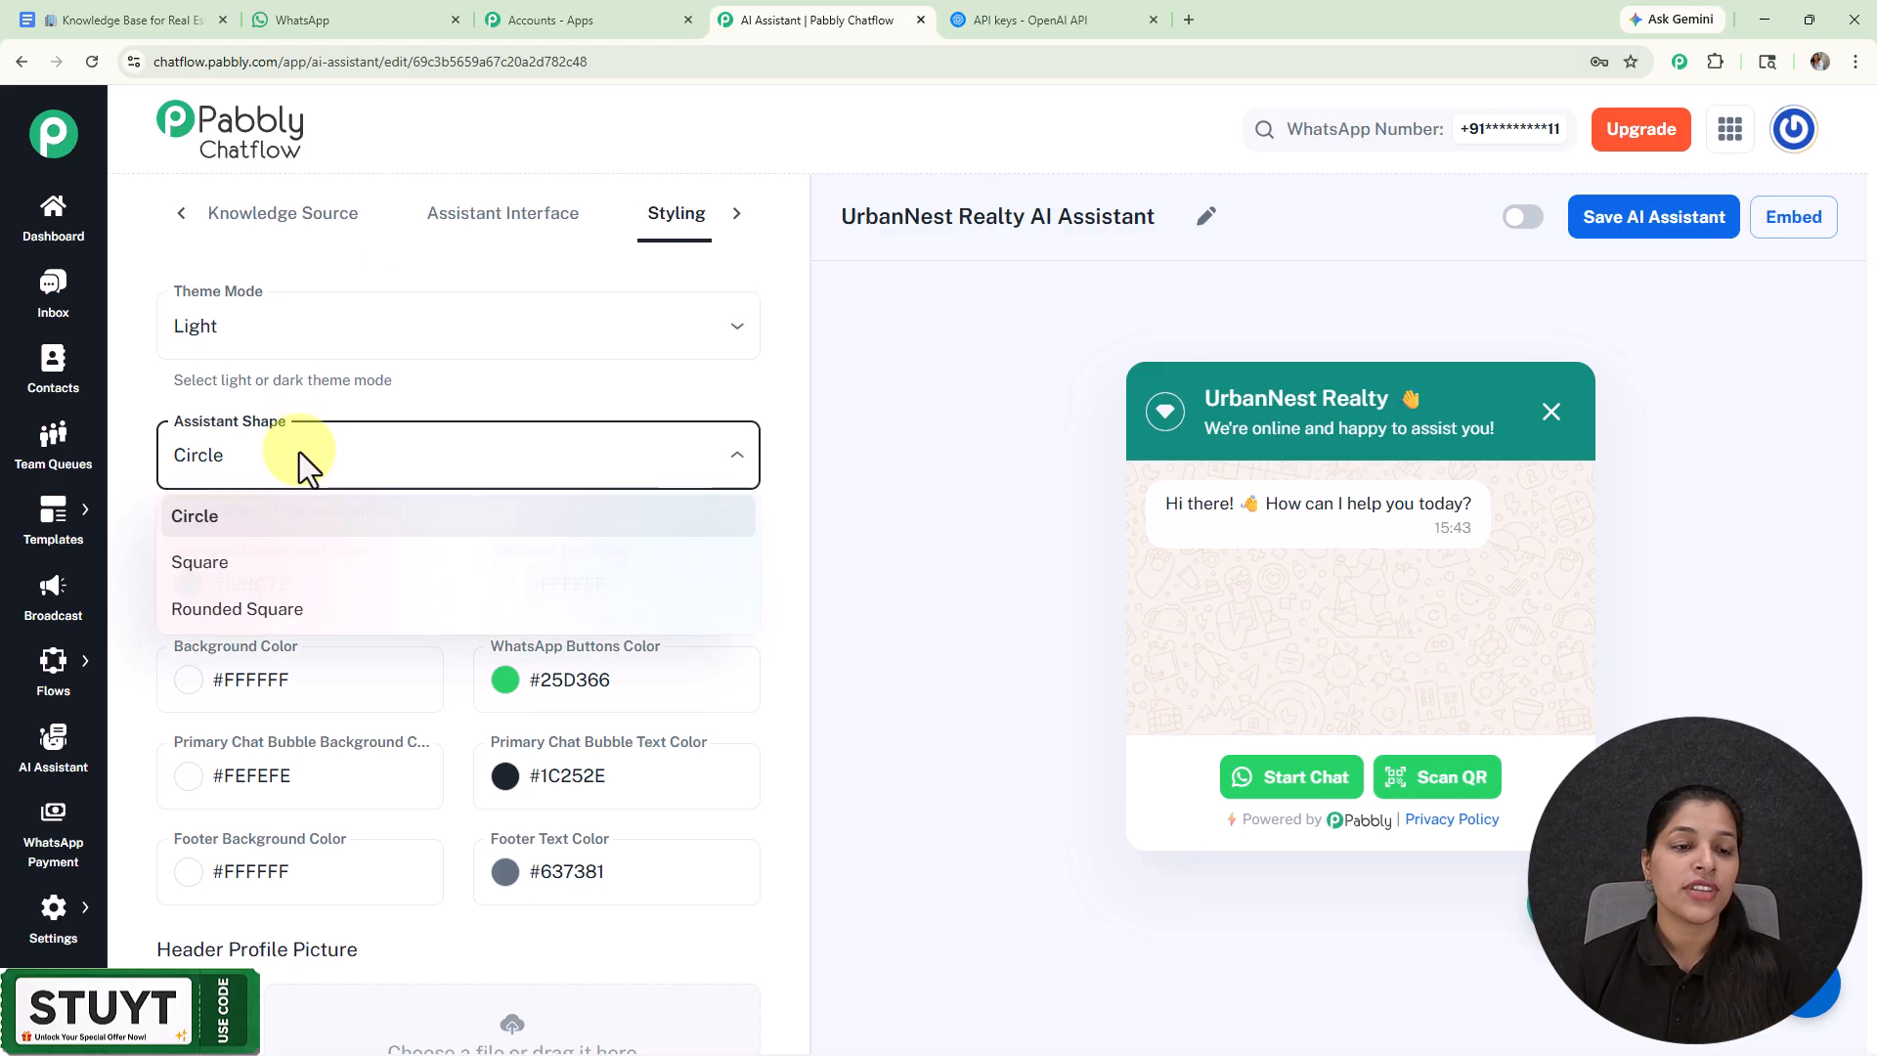
pyautogui.click(471, 393)
pyautogui.scroll(-4, 401, 415)
pyautogui.scroll(3, 382, 396)
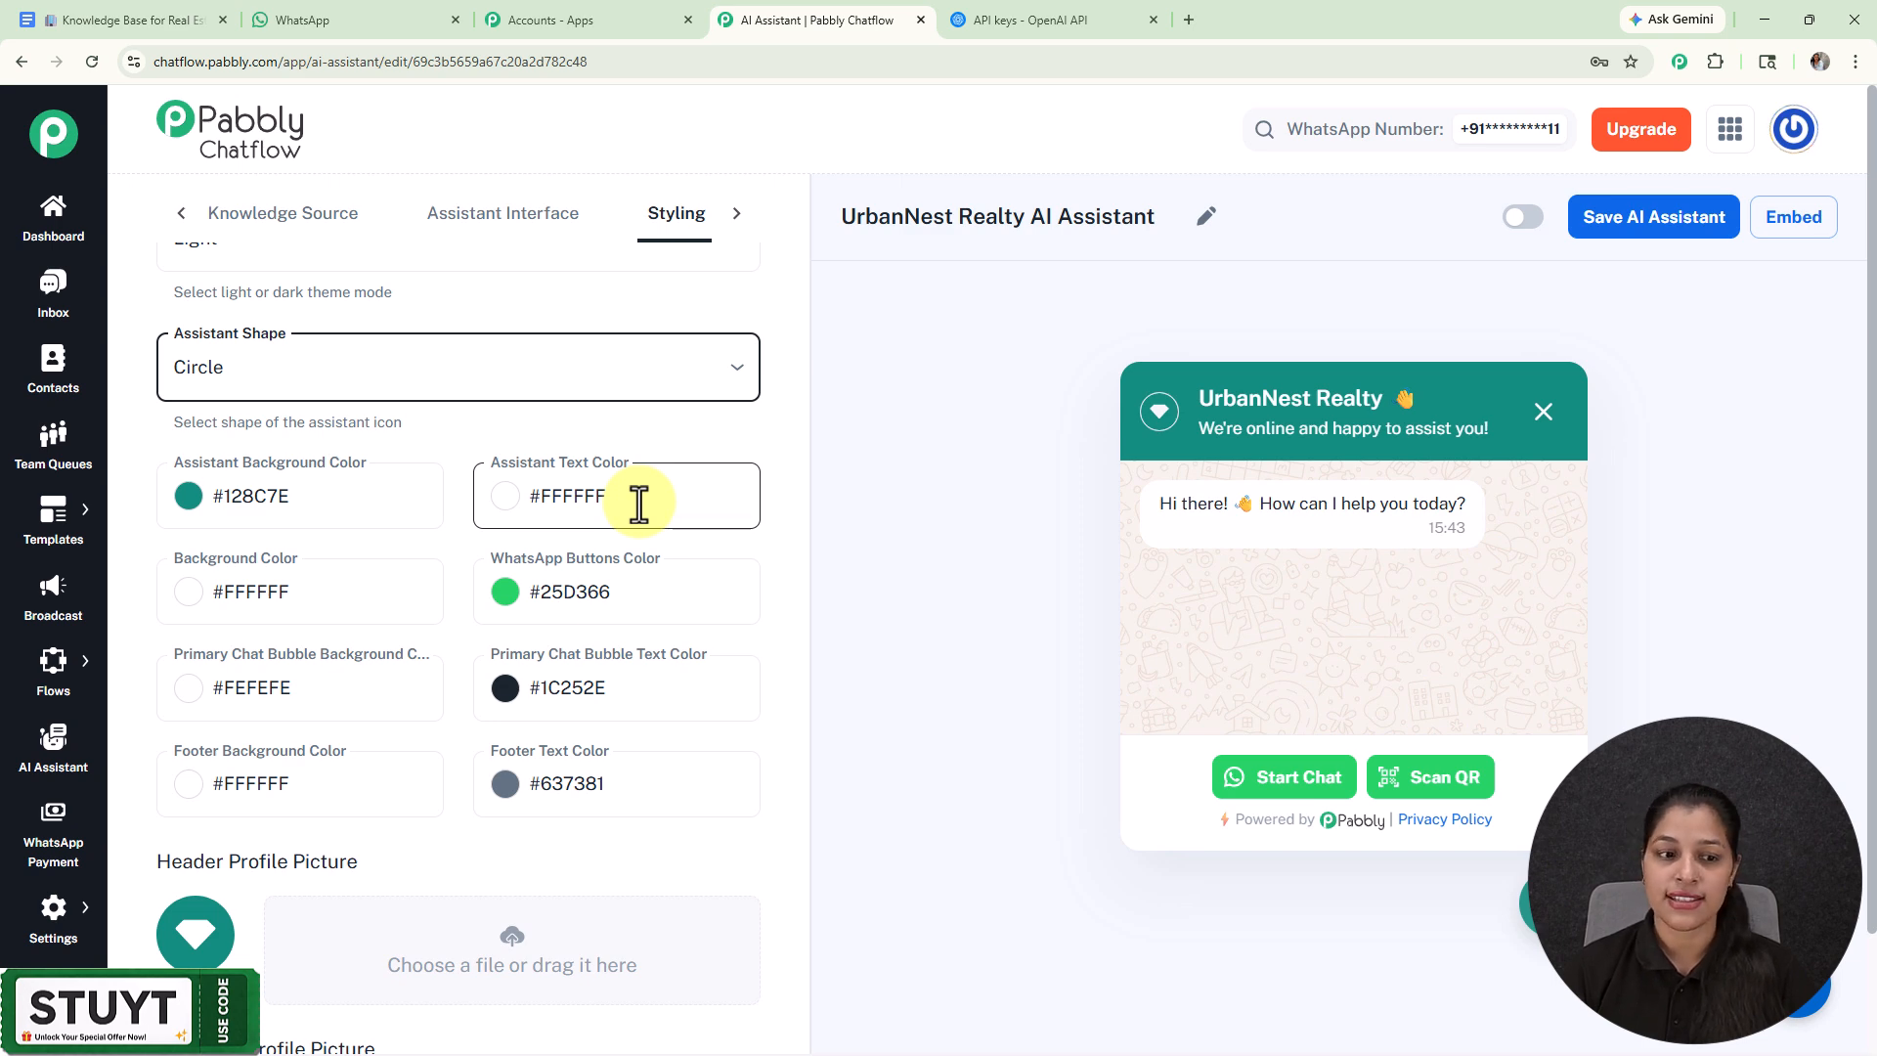
pyautogui.scroll(-3, 638, 503)
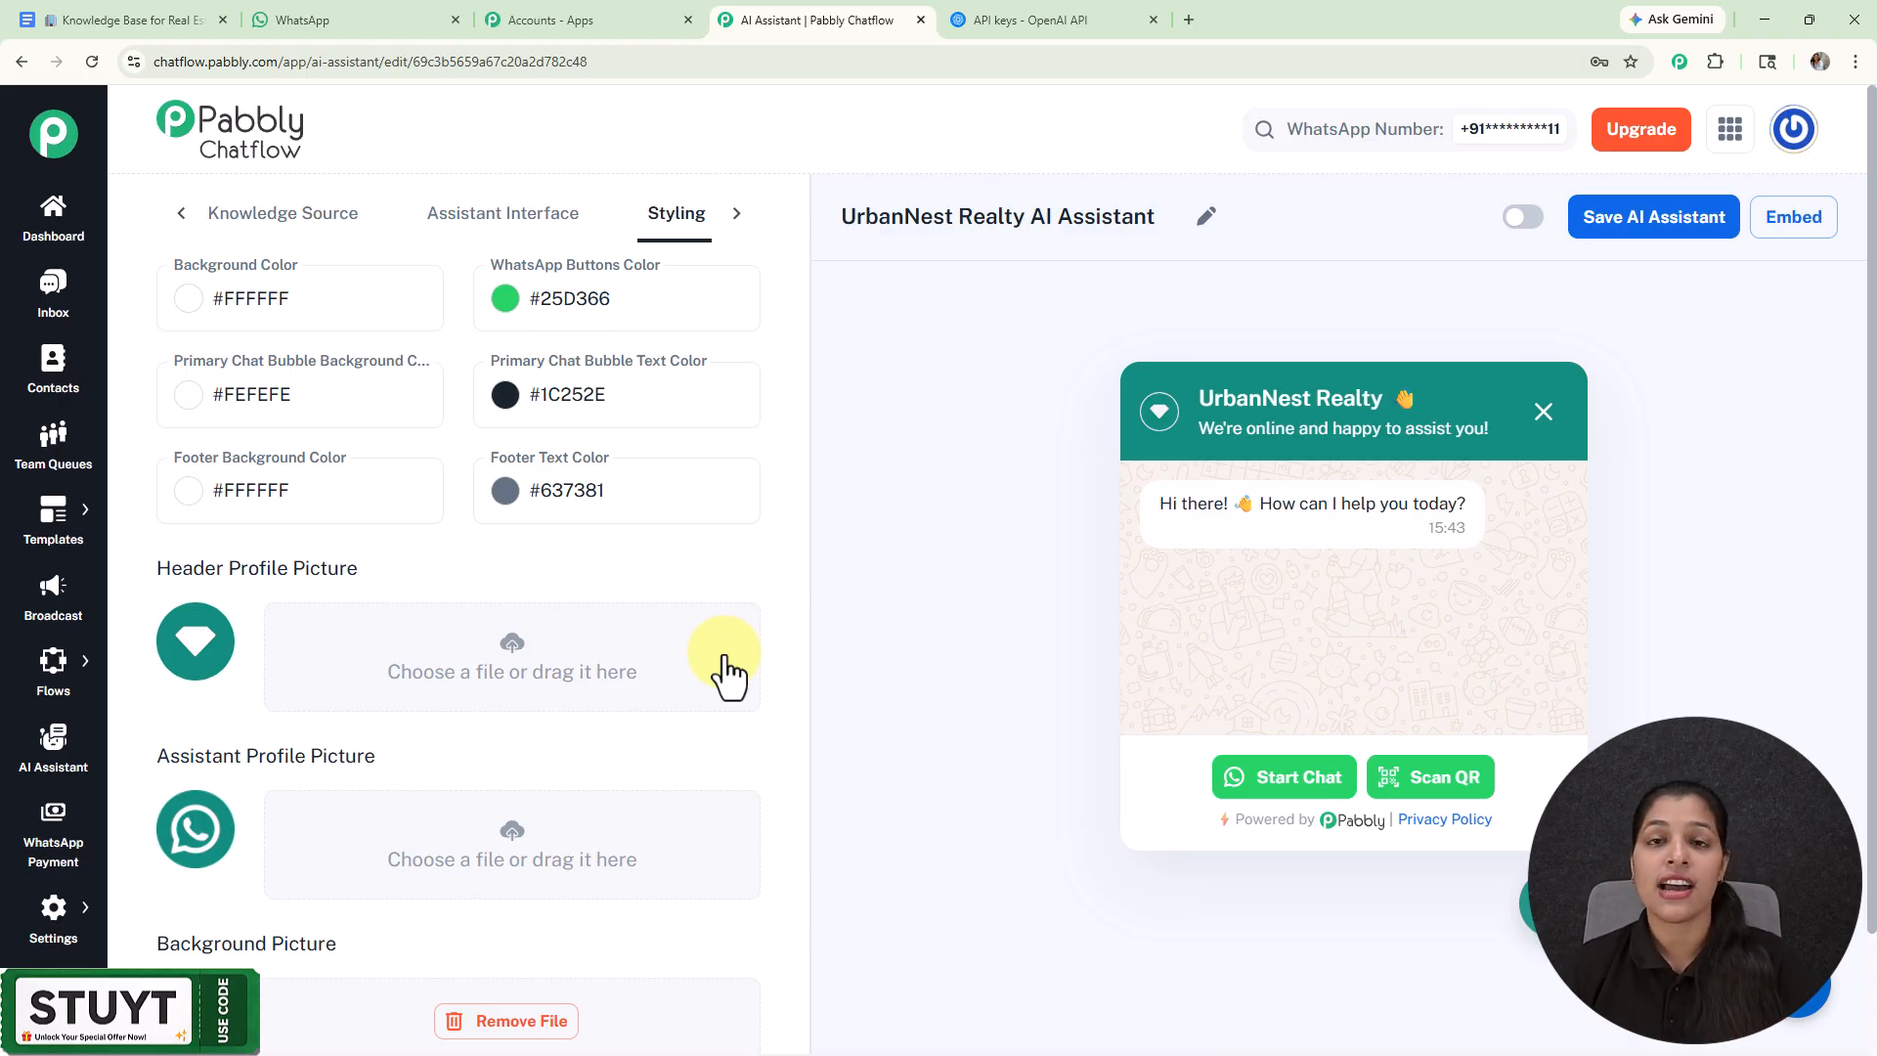
# Step: Turn on the UrbanNest Realty AI Assistant
pyautogui.click(1518, 219)
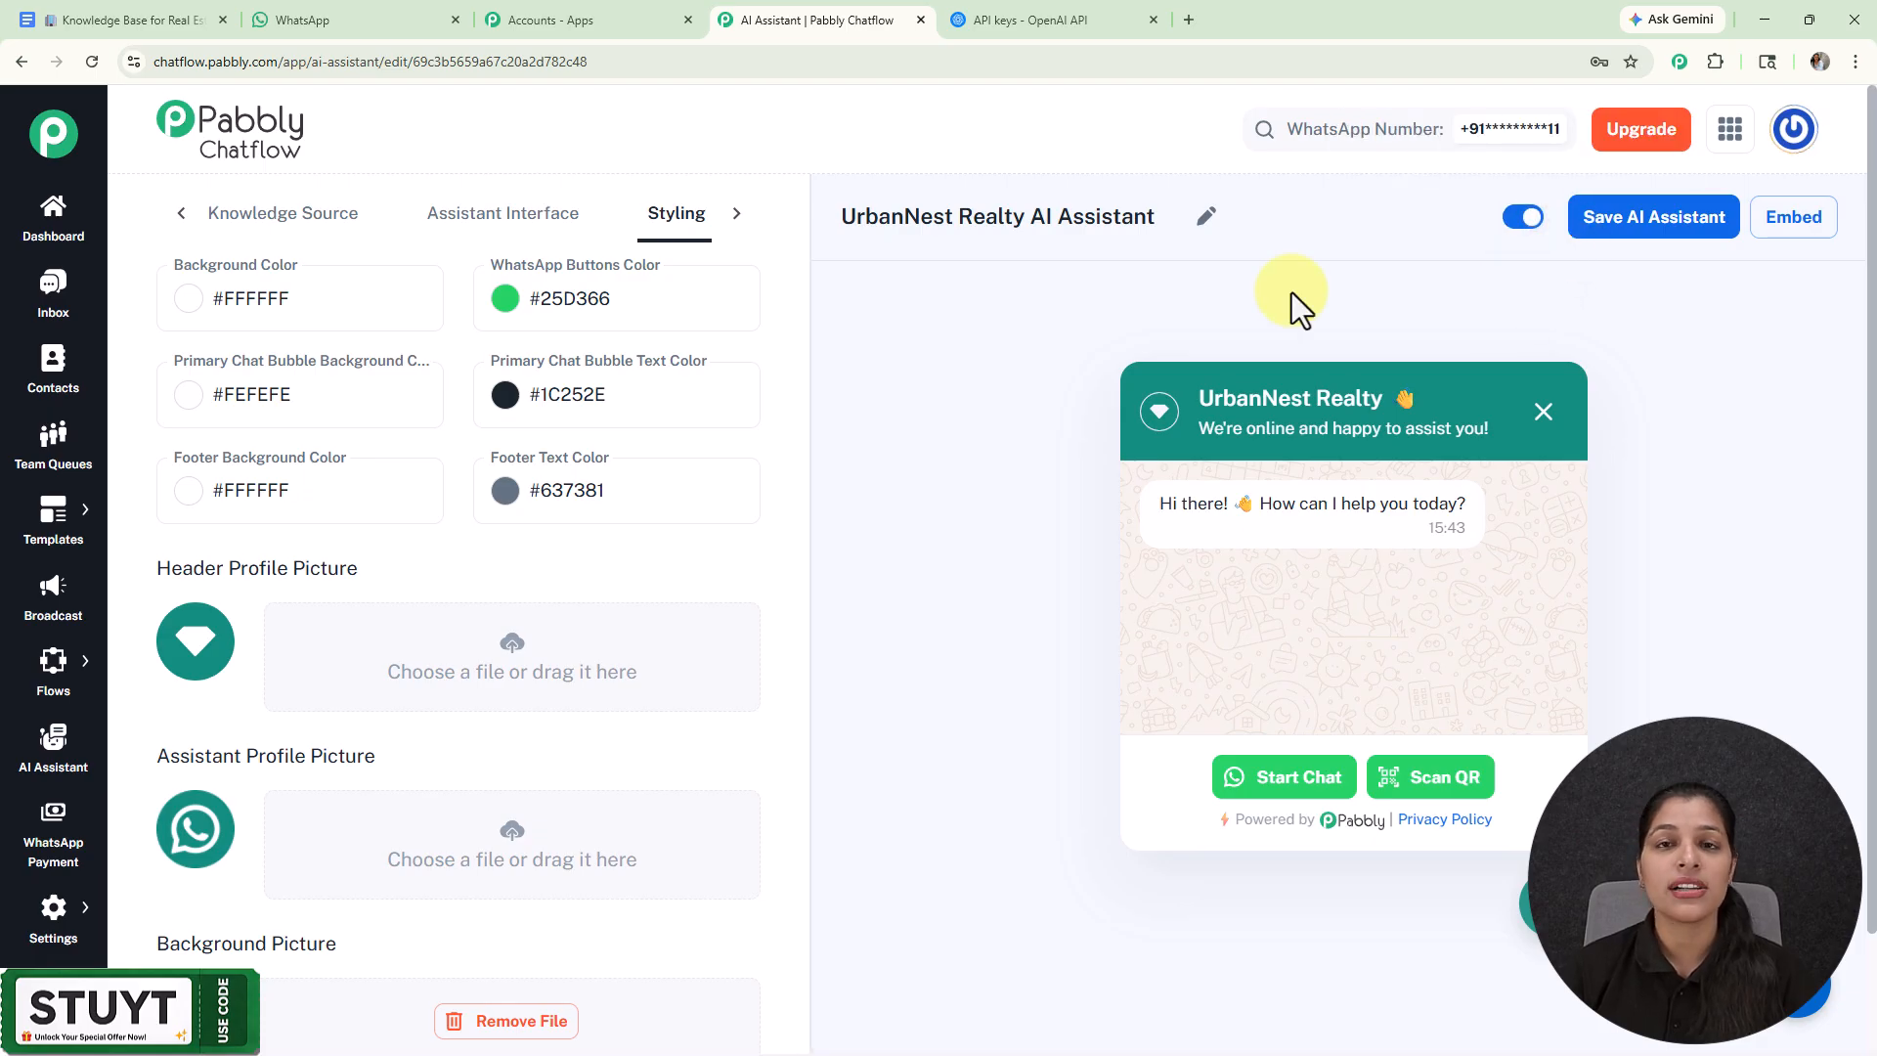
# Step: Save the UrbanNest Realty AI Assistant, then view its website embed script and close it
pyautogui.click(1628, 221)
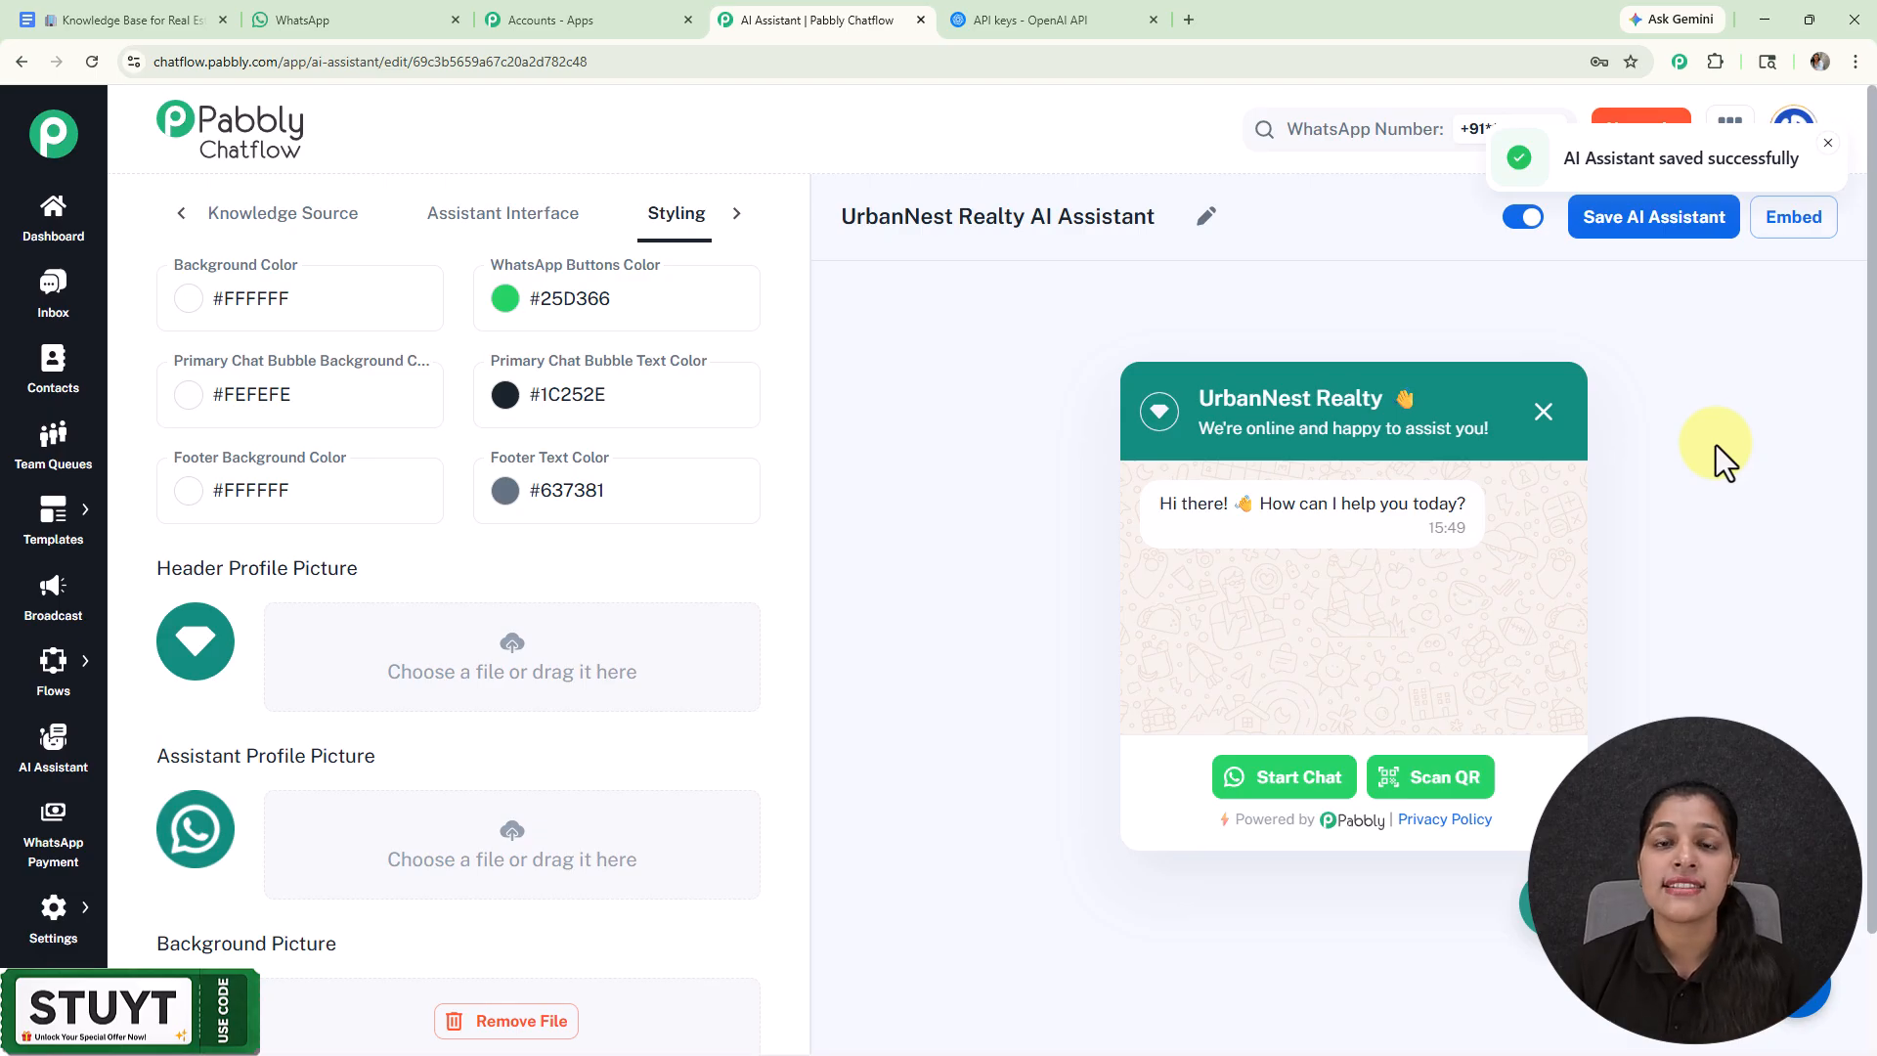
pyautogui.click(1791, 223)
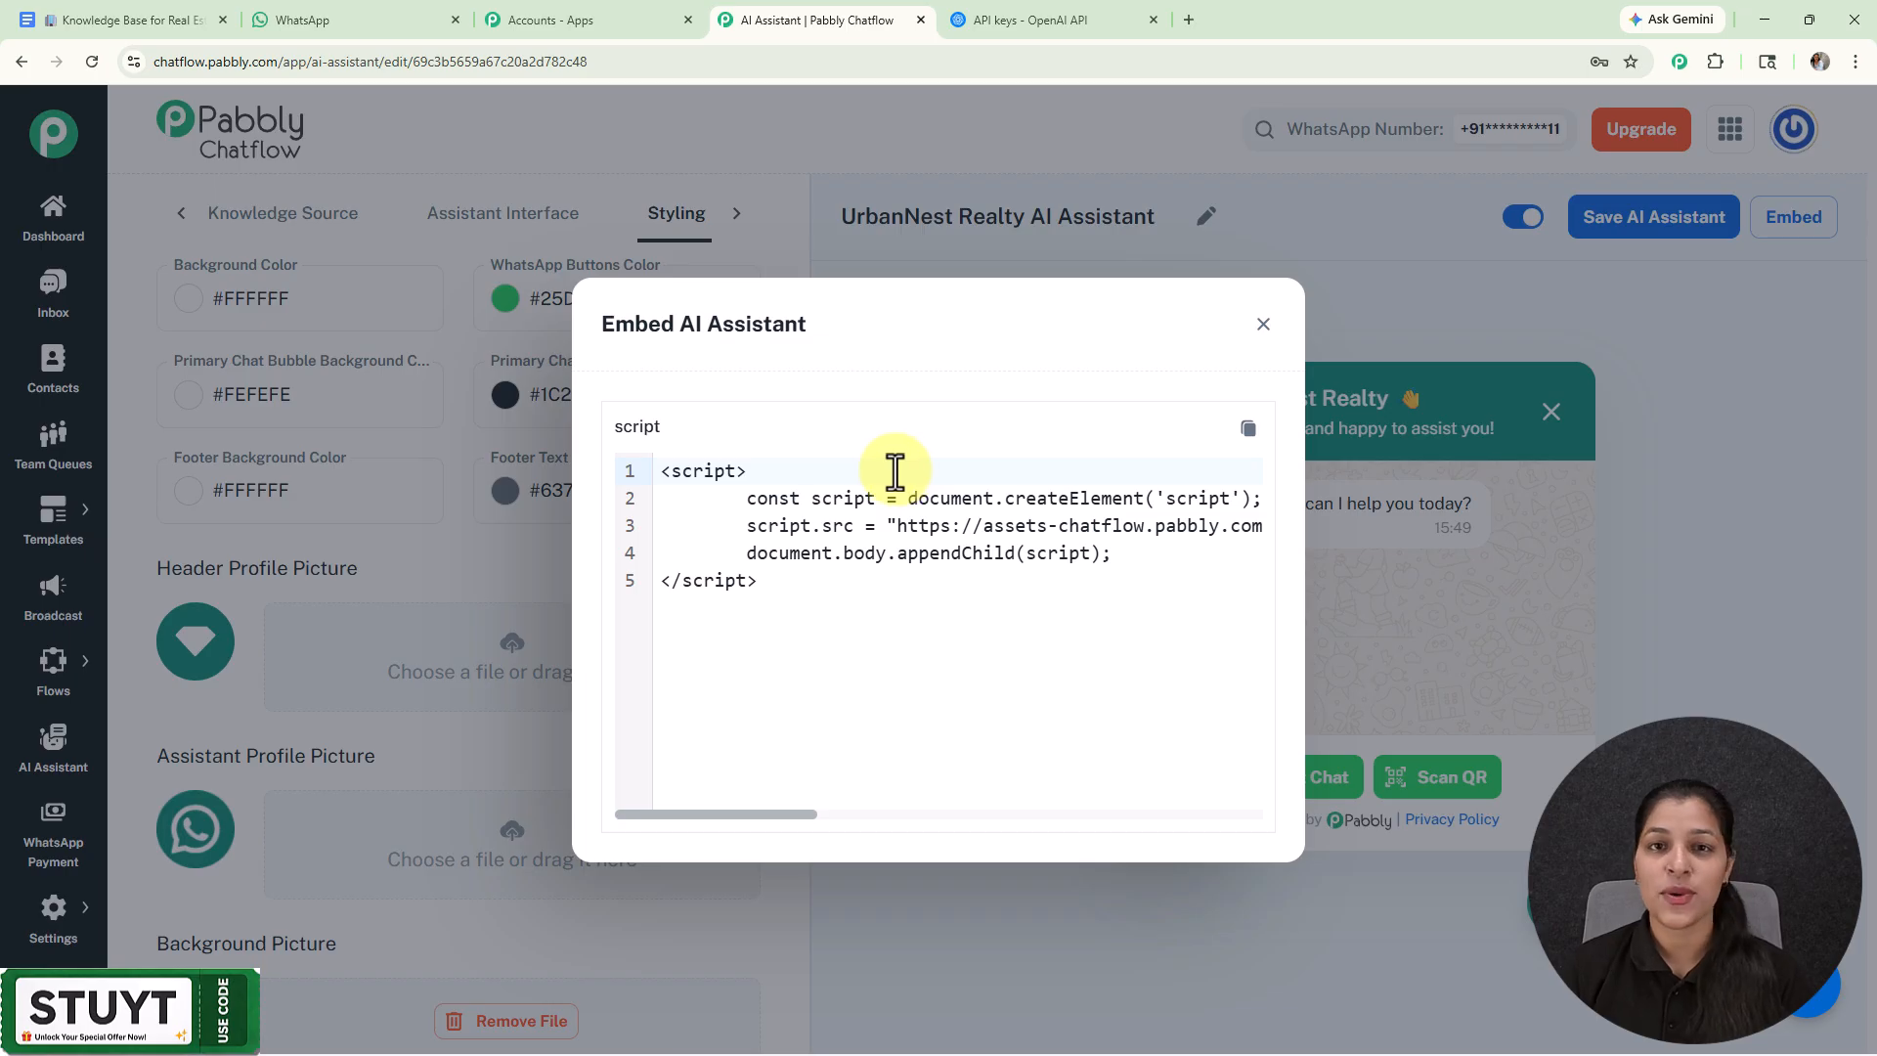
pyautogui.click(1264, 330)
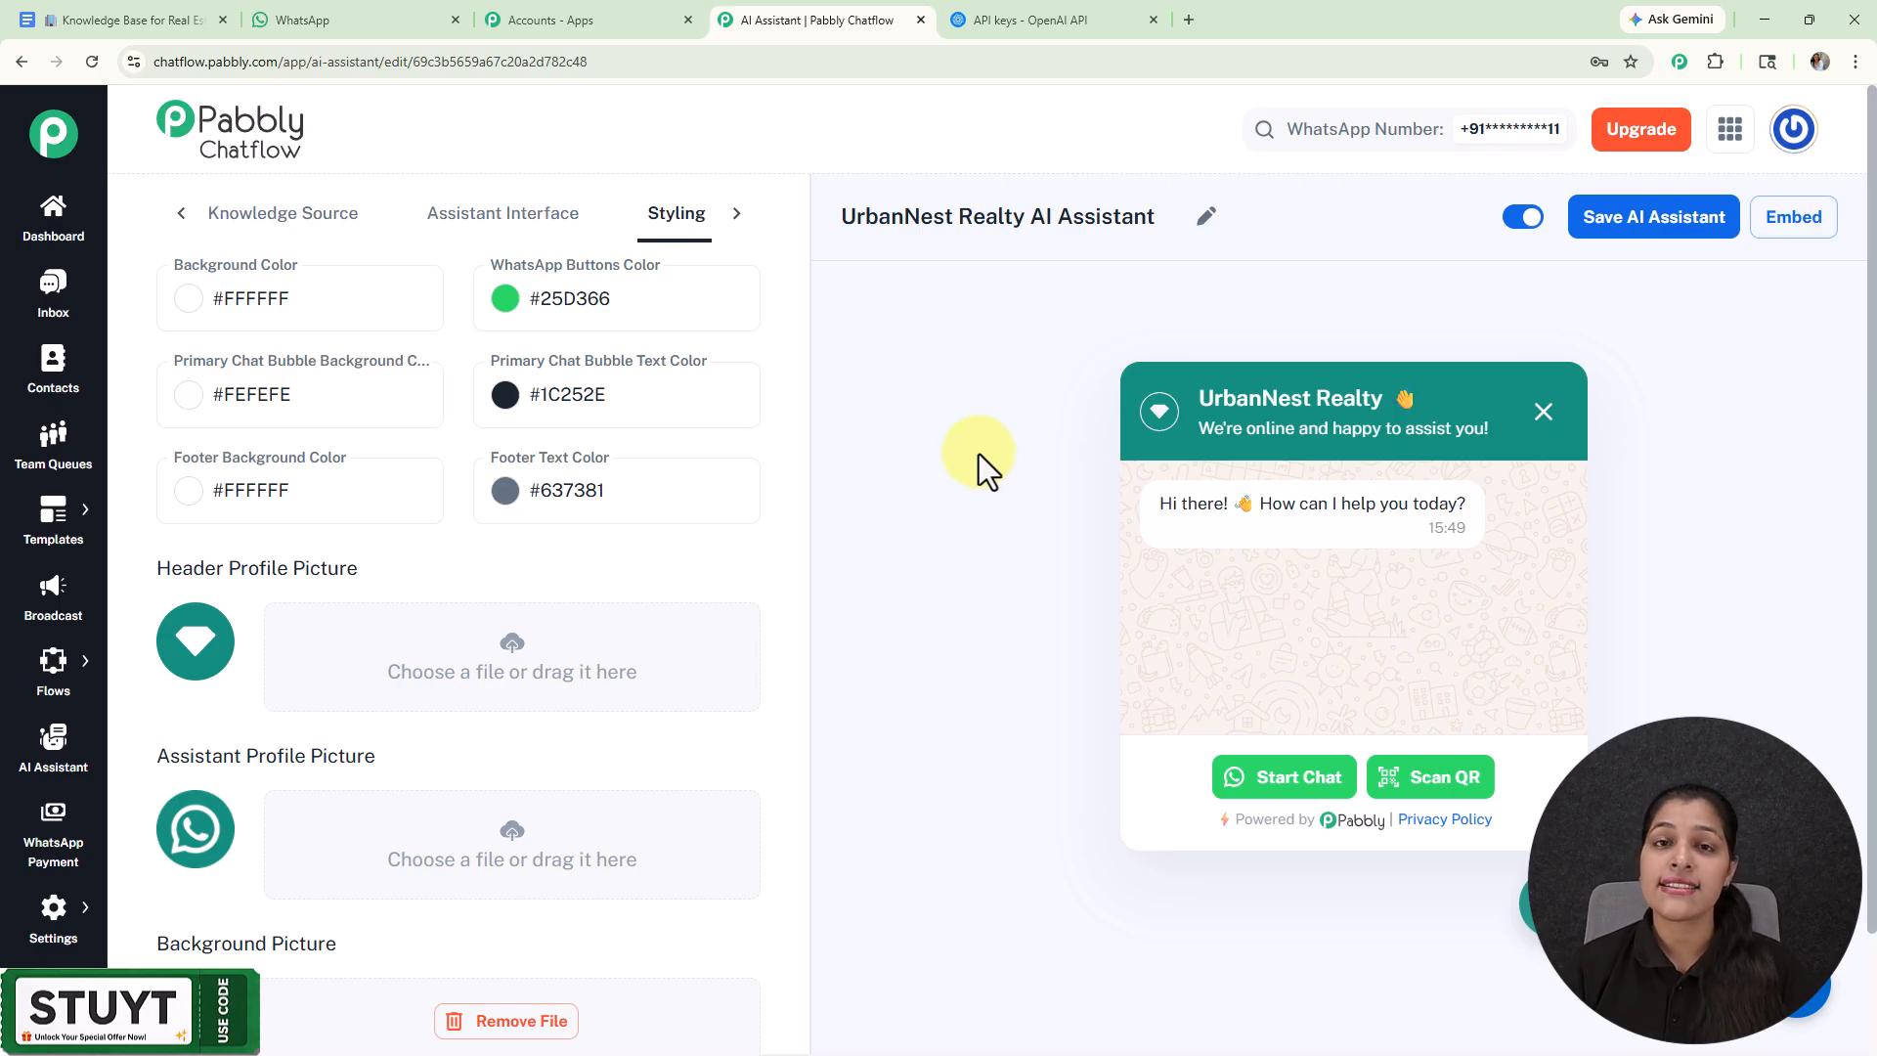
# Step: Open the Inbox Settings and locate the AI Auto-Reply Settings with the Enable AI Auto Replies option
pyautogui.moveTo(44, 938)
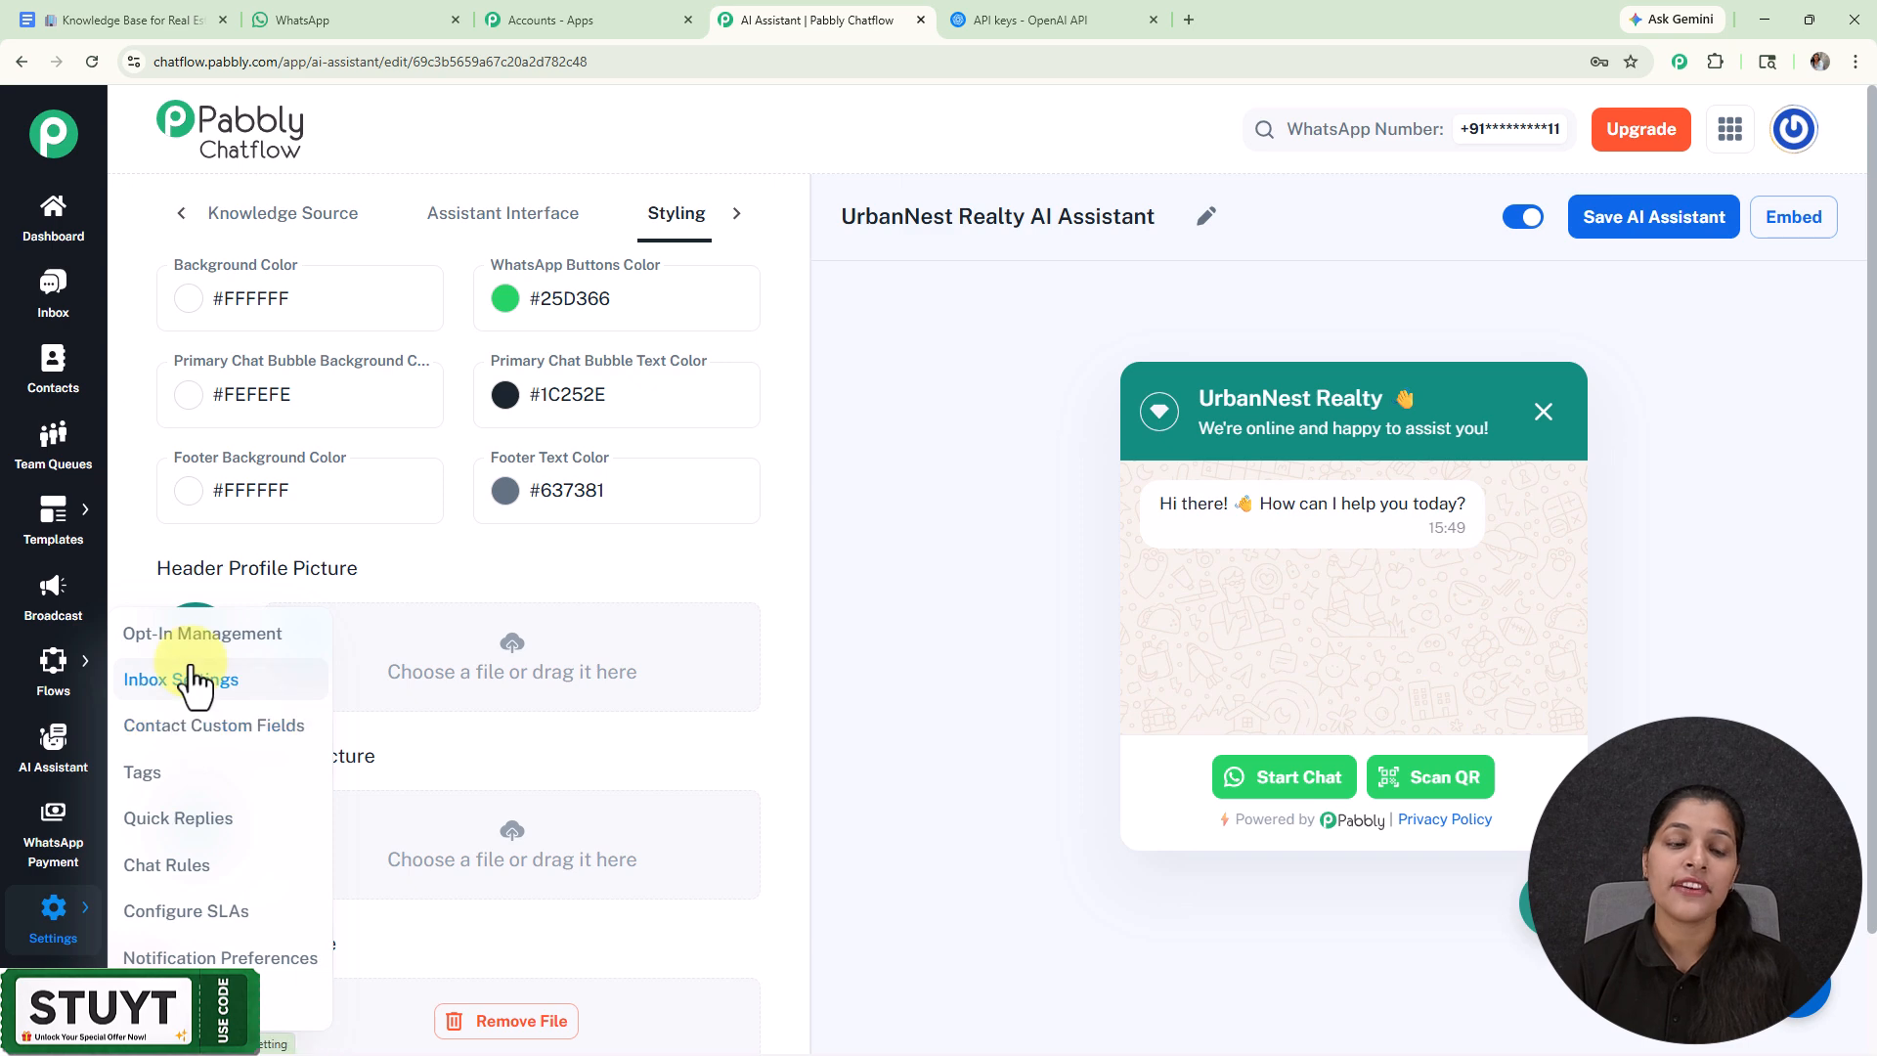
pyautogui.click(196, 684)
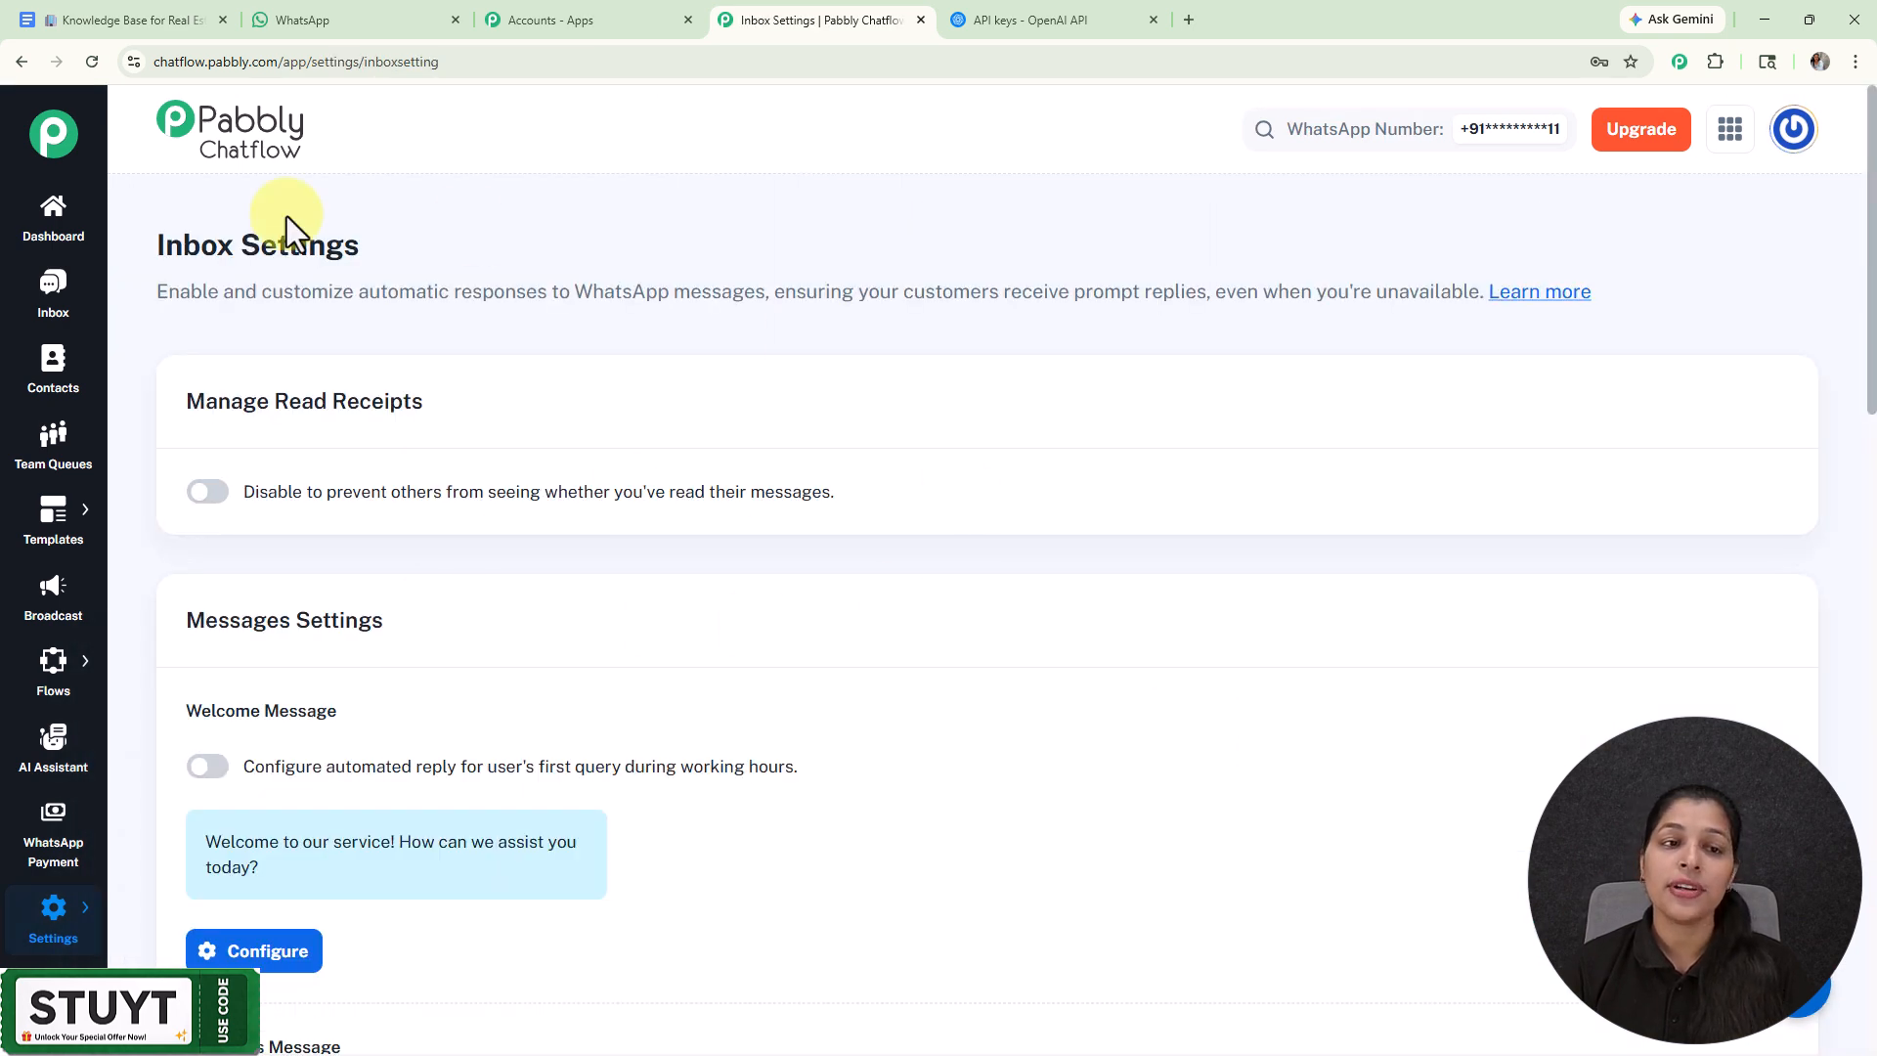
pyautogui.scroll(-15, 832, 548)
pyautogui.scroll(-5, 827, 591)
pyautogui.moveTo(256, 565); pyautogui.dragTo(514, 569)
pyautogui.click(669, 557)
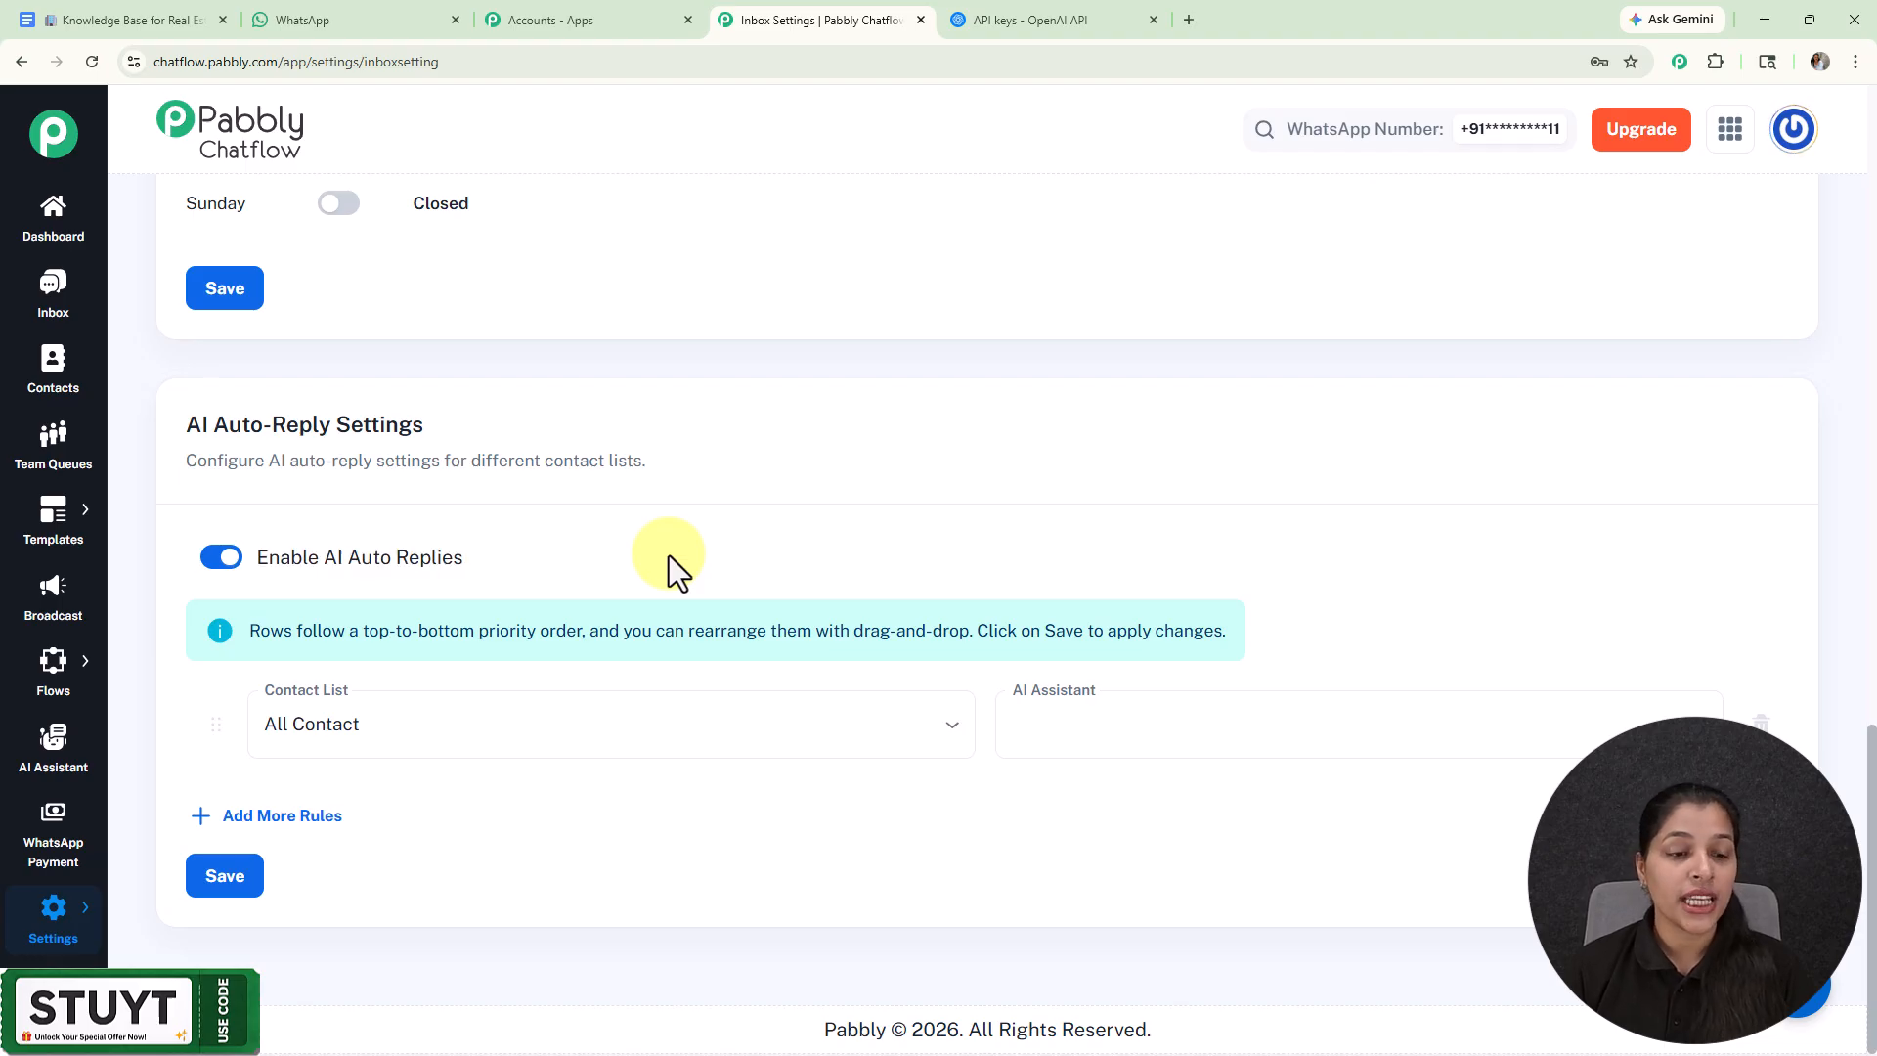
# Step: Review the auto-reply rule's contact list and AI assistant choices, keeping All Contact and leaving the assistant unselected
pyautogui.click(442, 730)
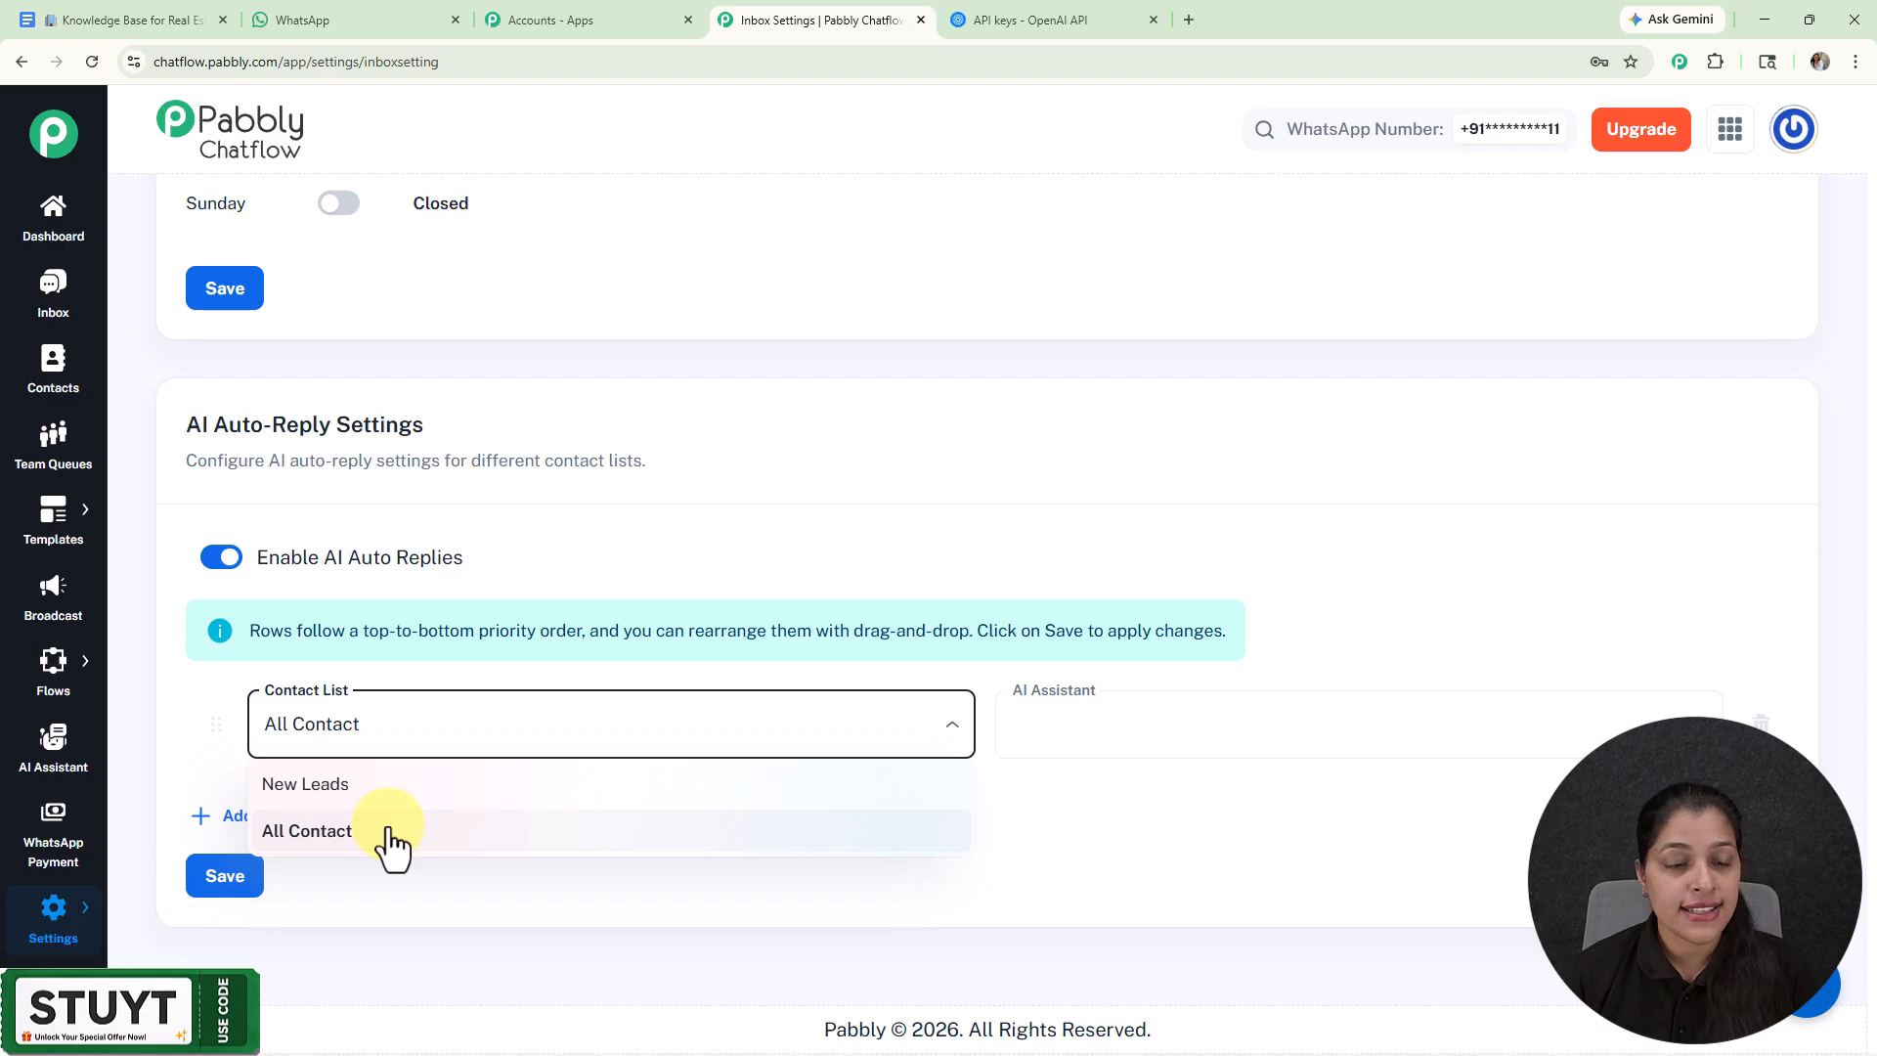
pyautogui.click(392, 840)
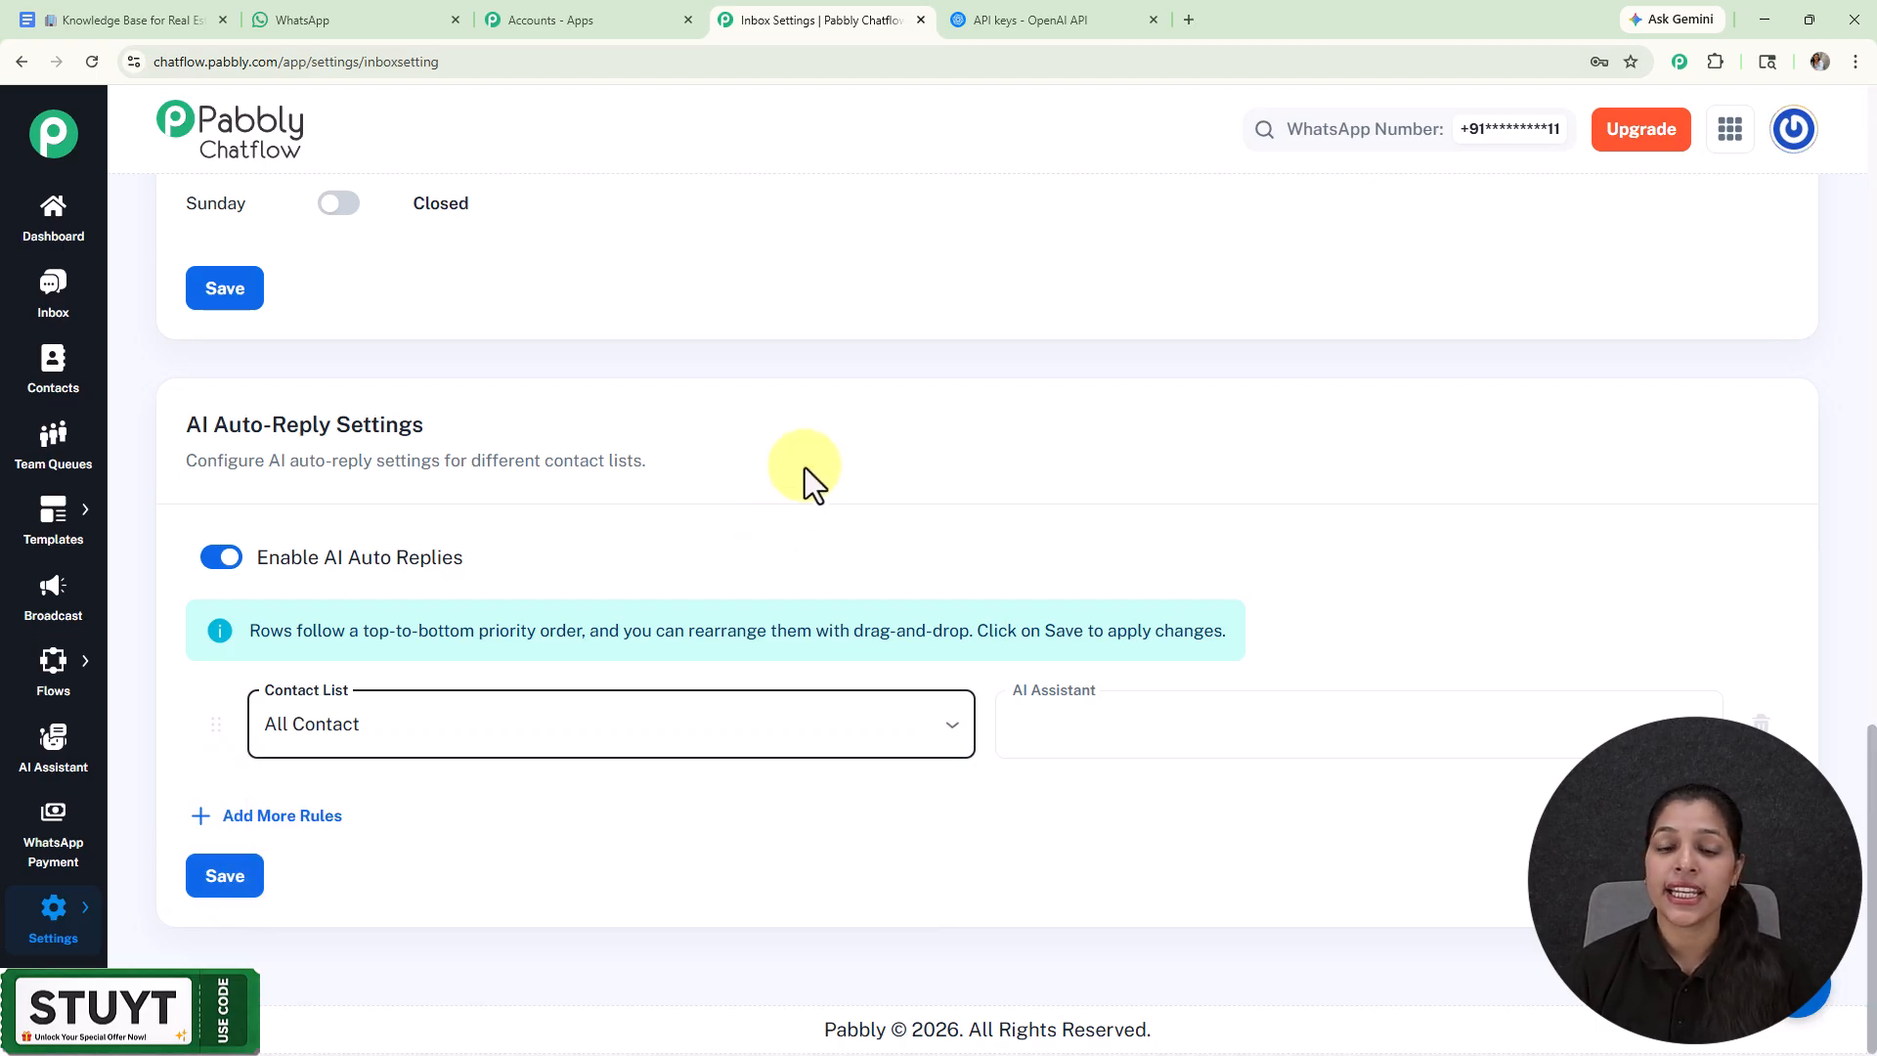
pyautogui.click(1304, 743)
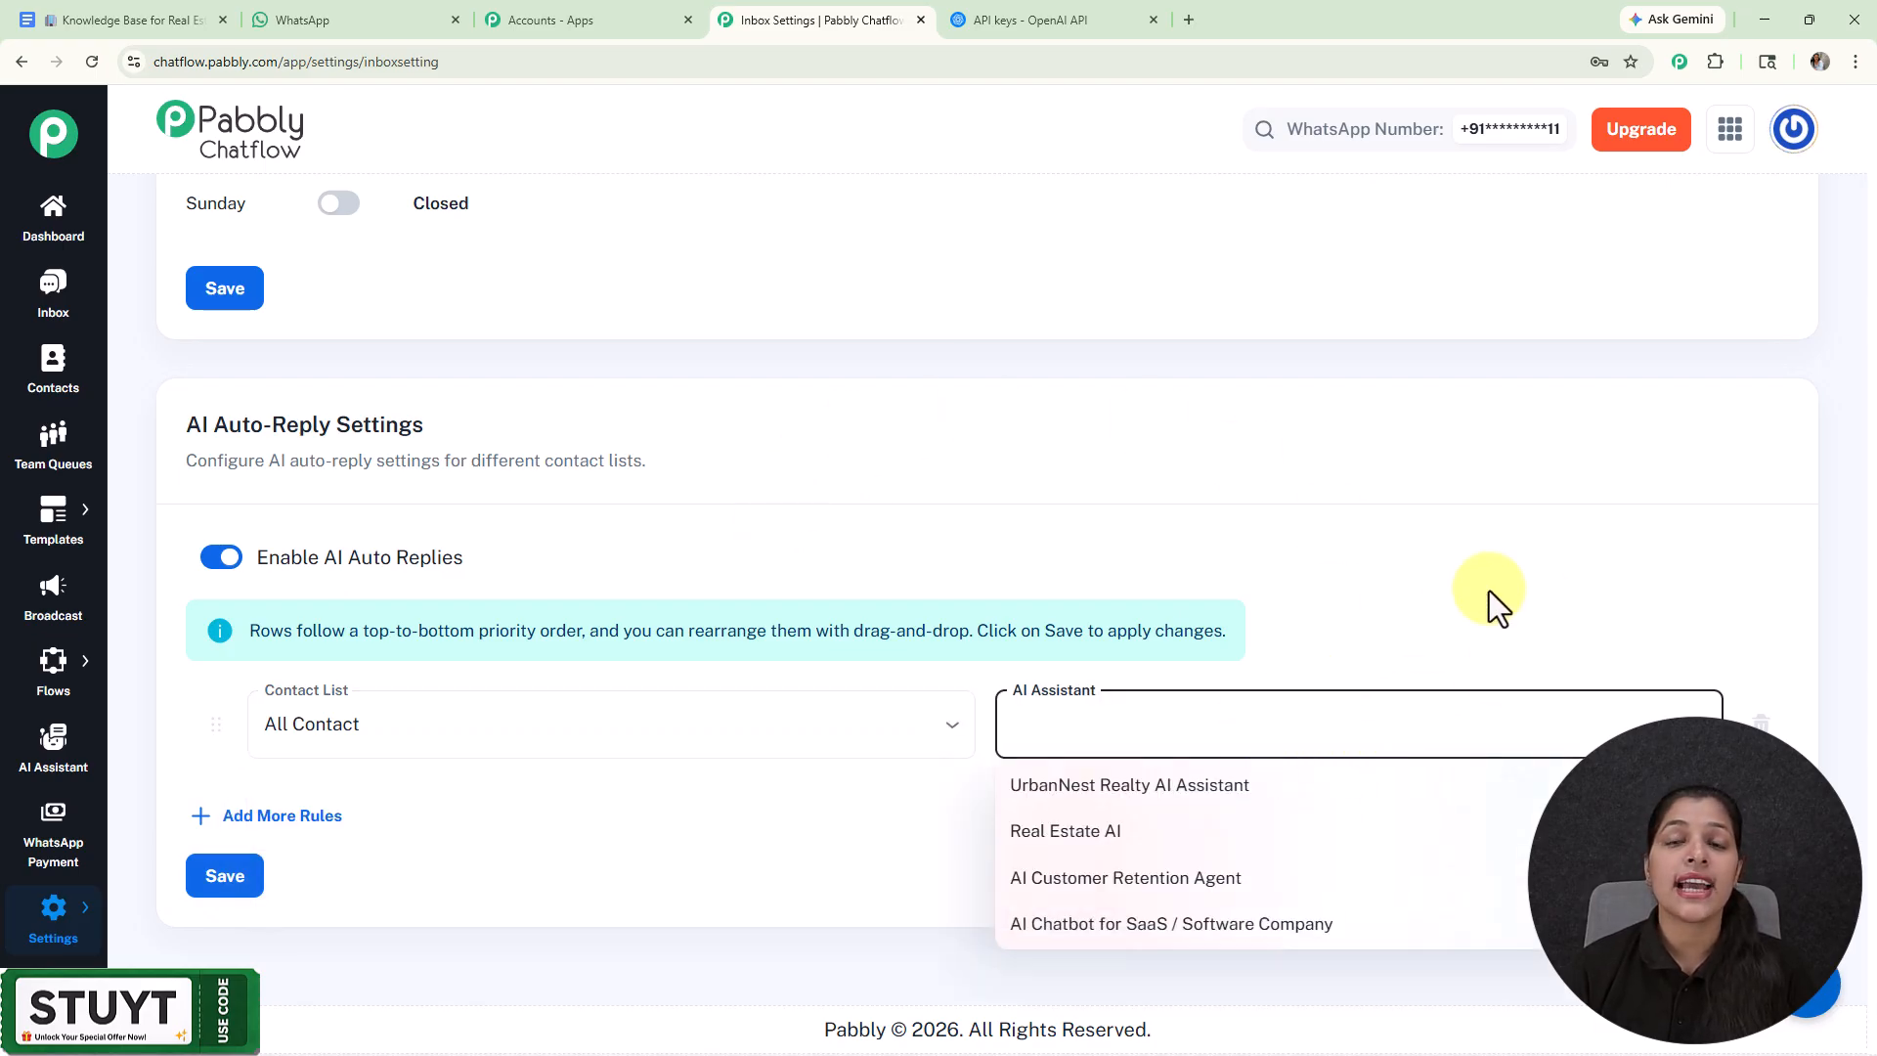
pyautogui.press('Escape')
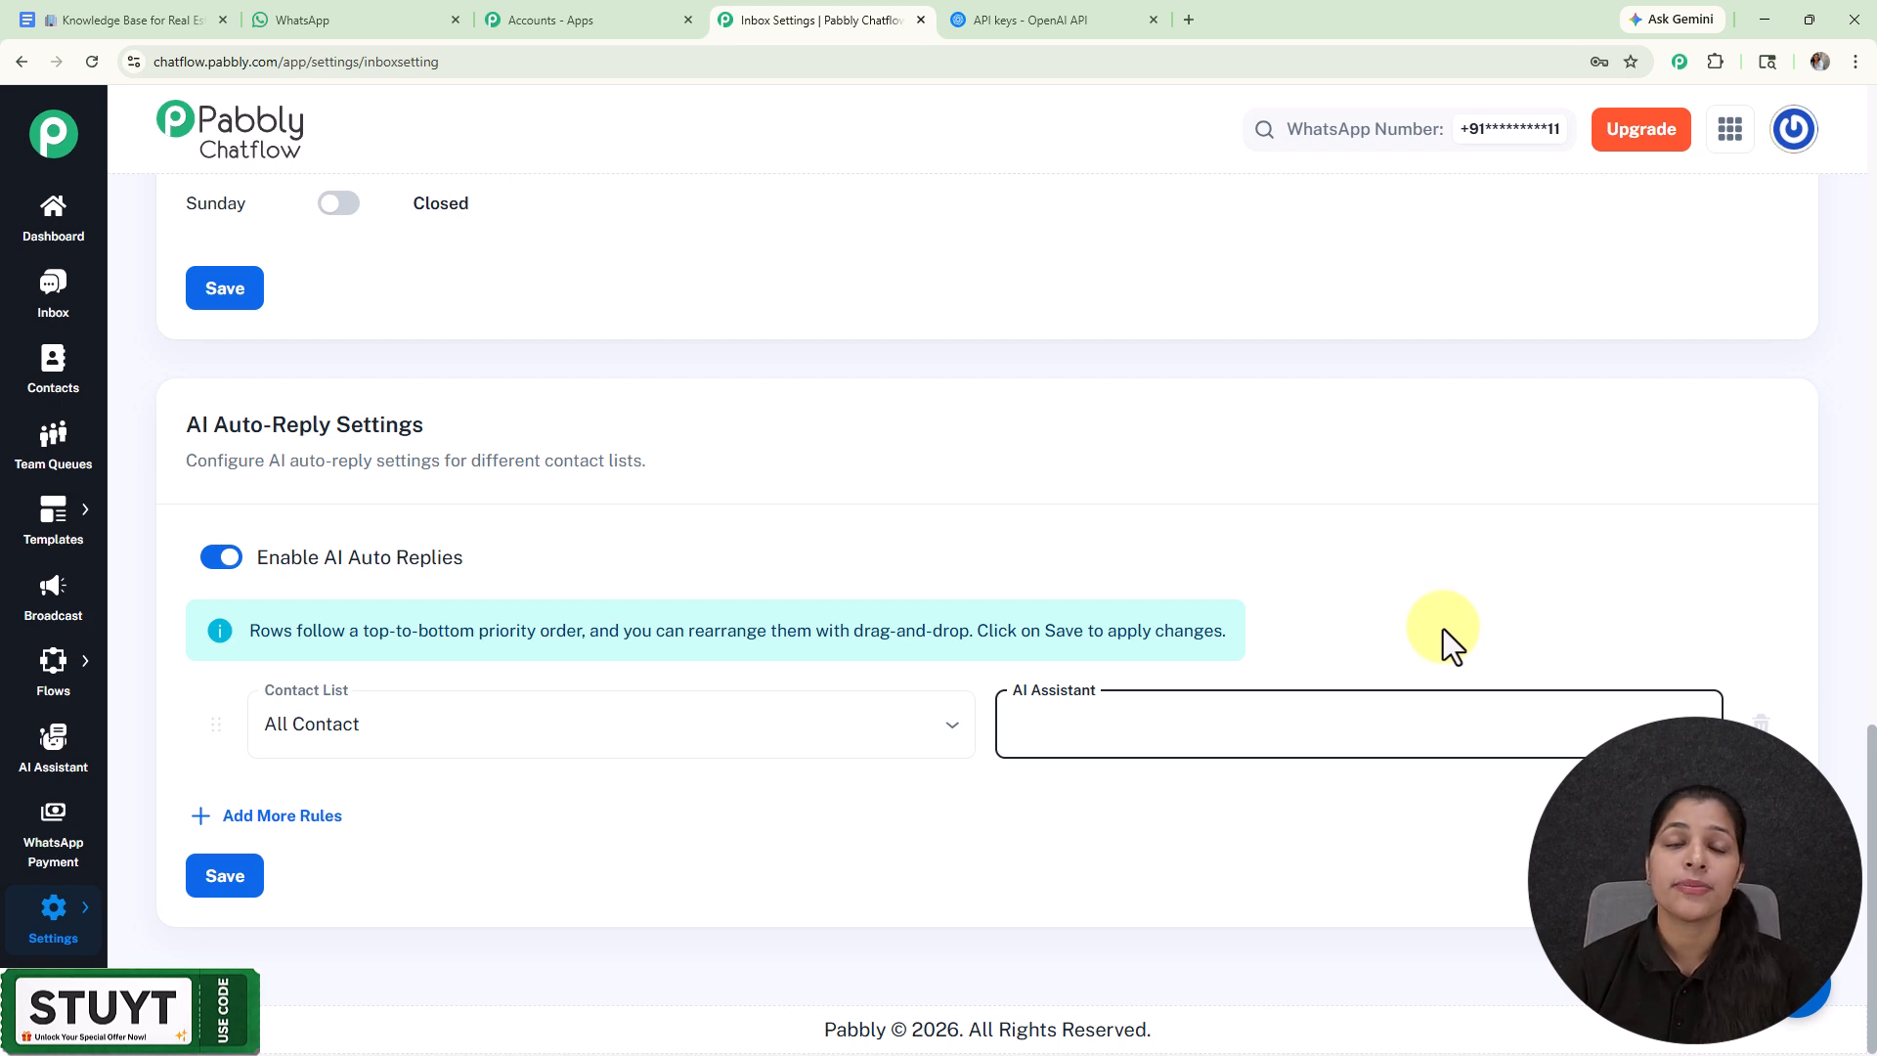
# Step: In the inbox, open the second contact's chat and assign the UrbanNest Realty AI Assistant to it, saving the selection
pyautogui.click(37, 315)
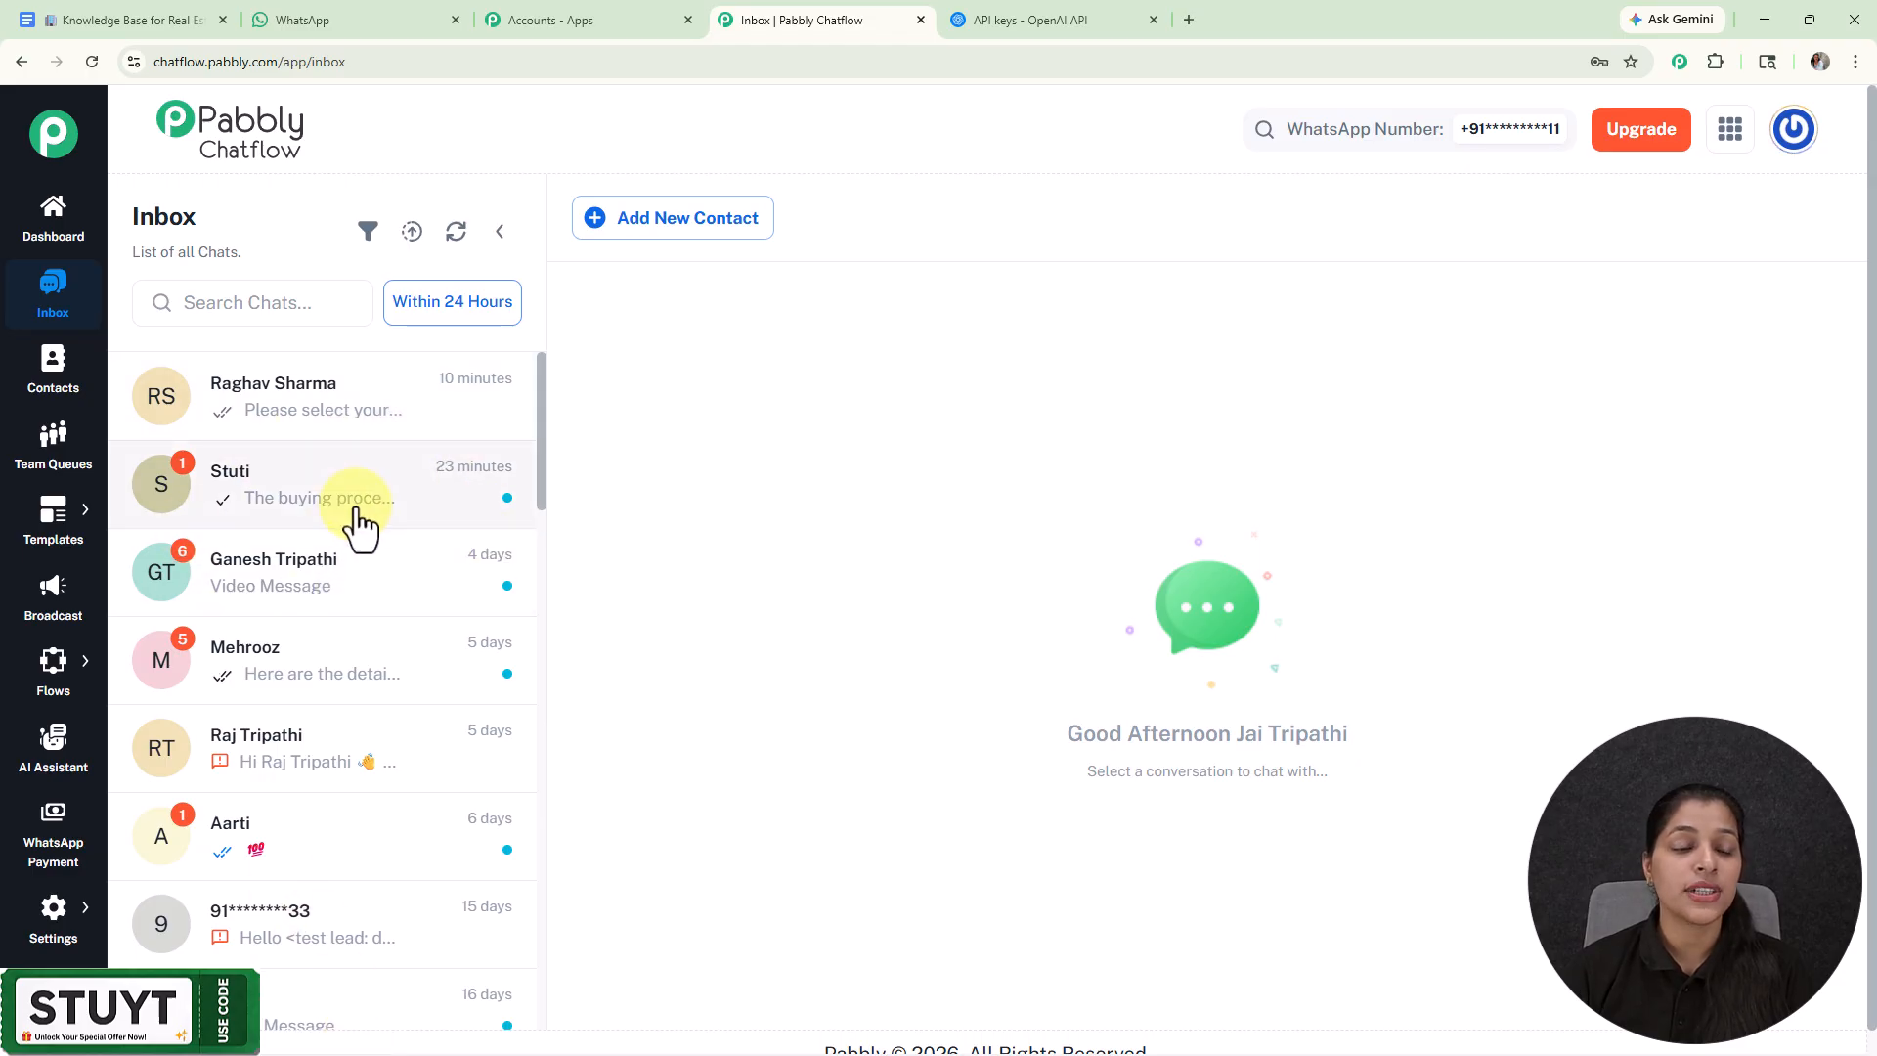
pyautogui.click(360, 525)
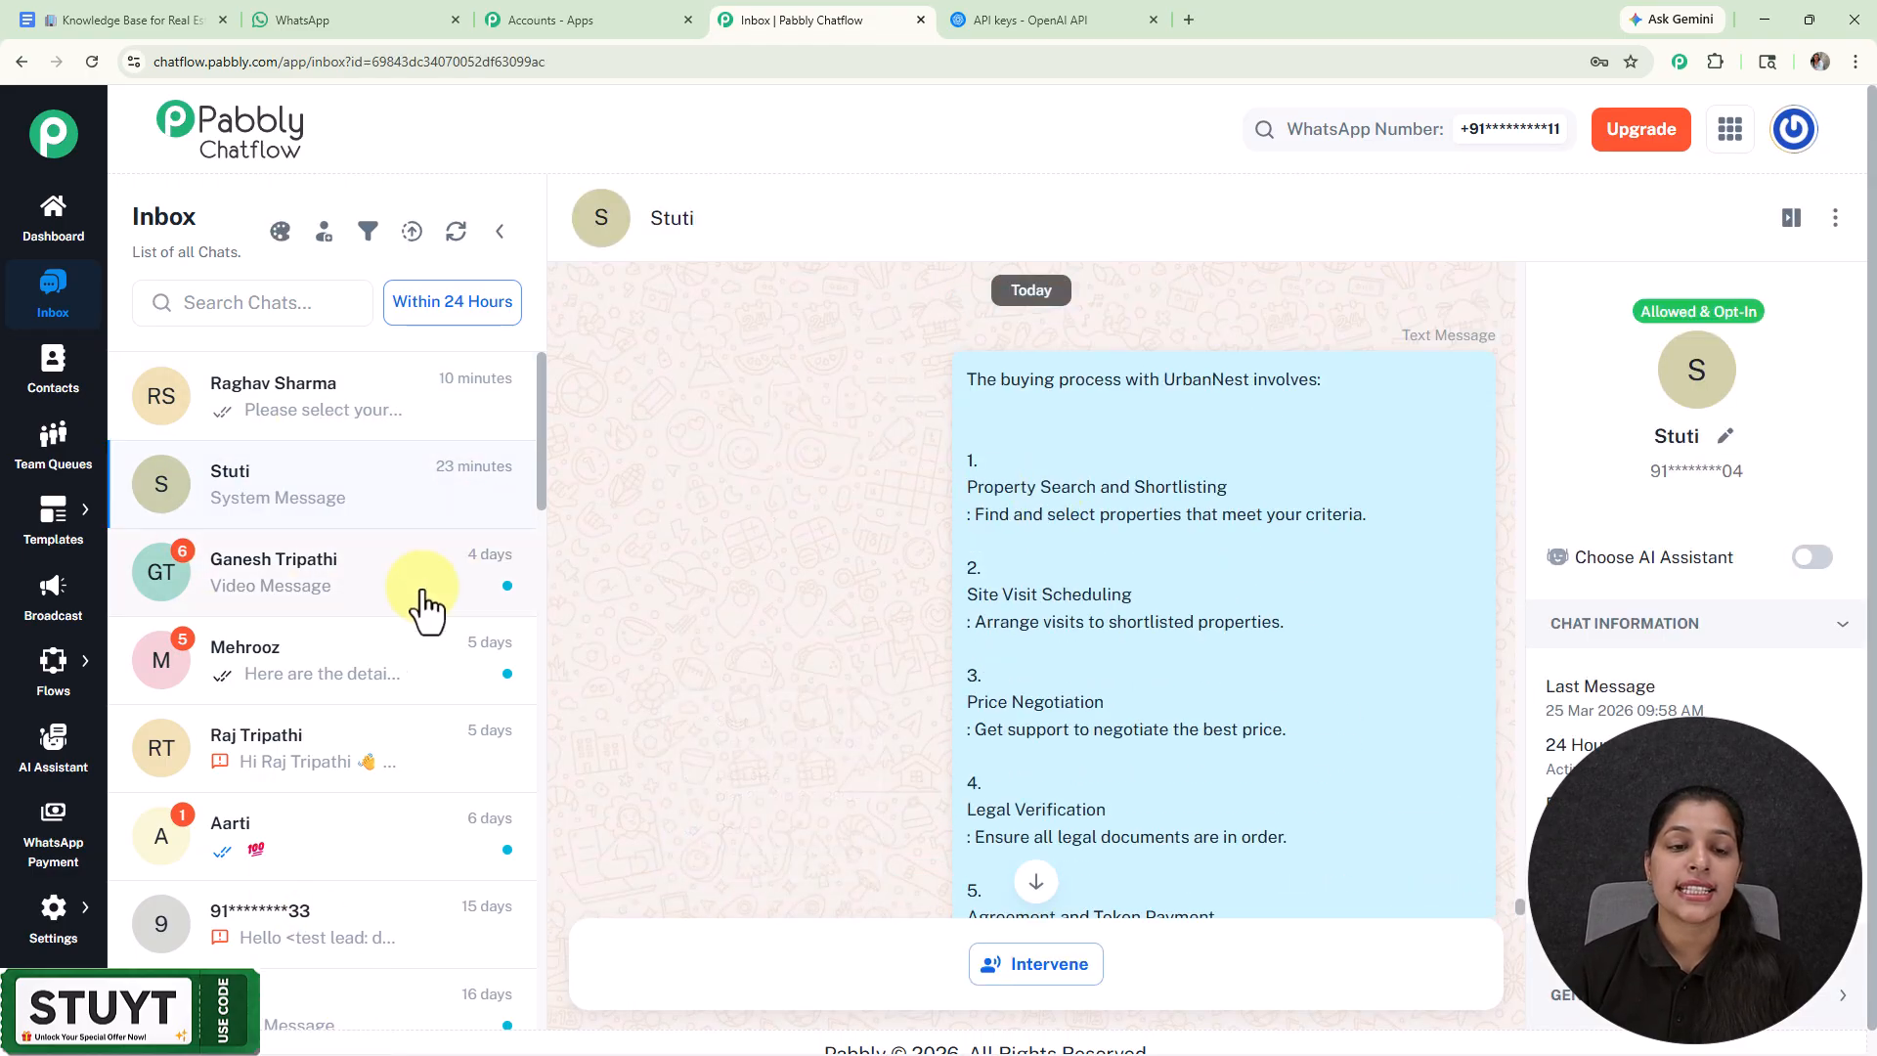
pyautogui.click(1810, 560)
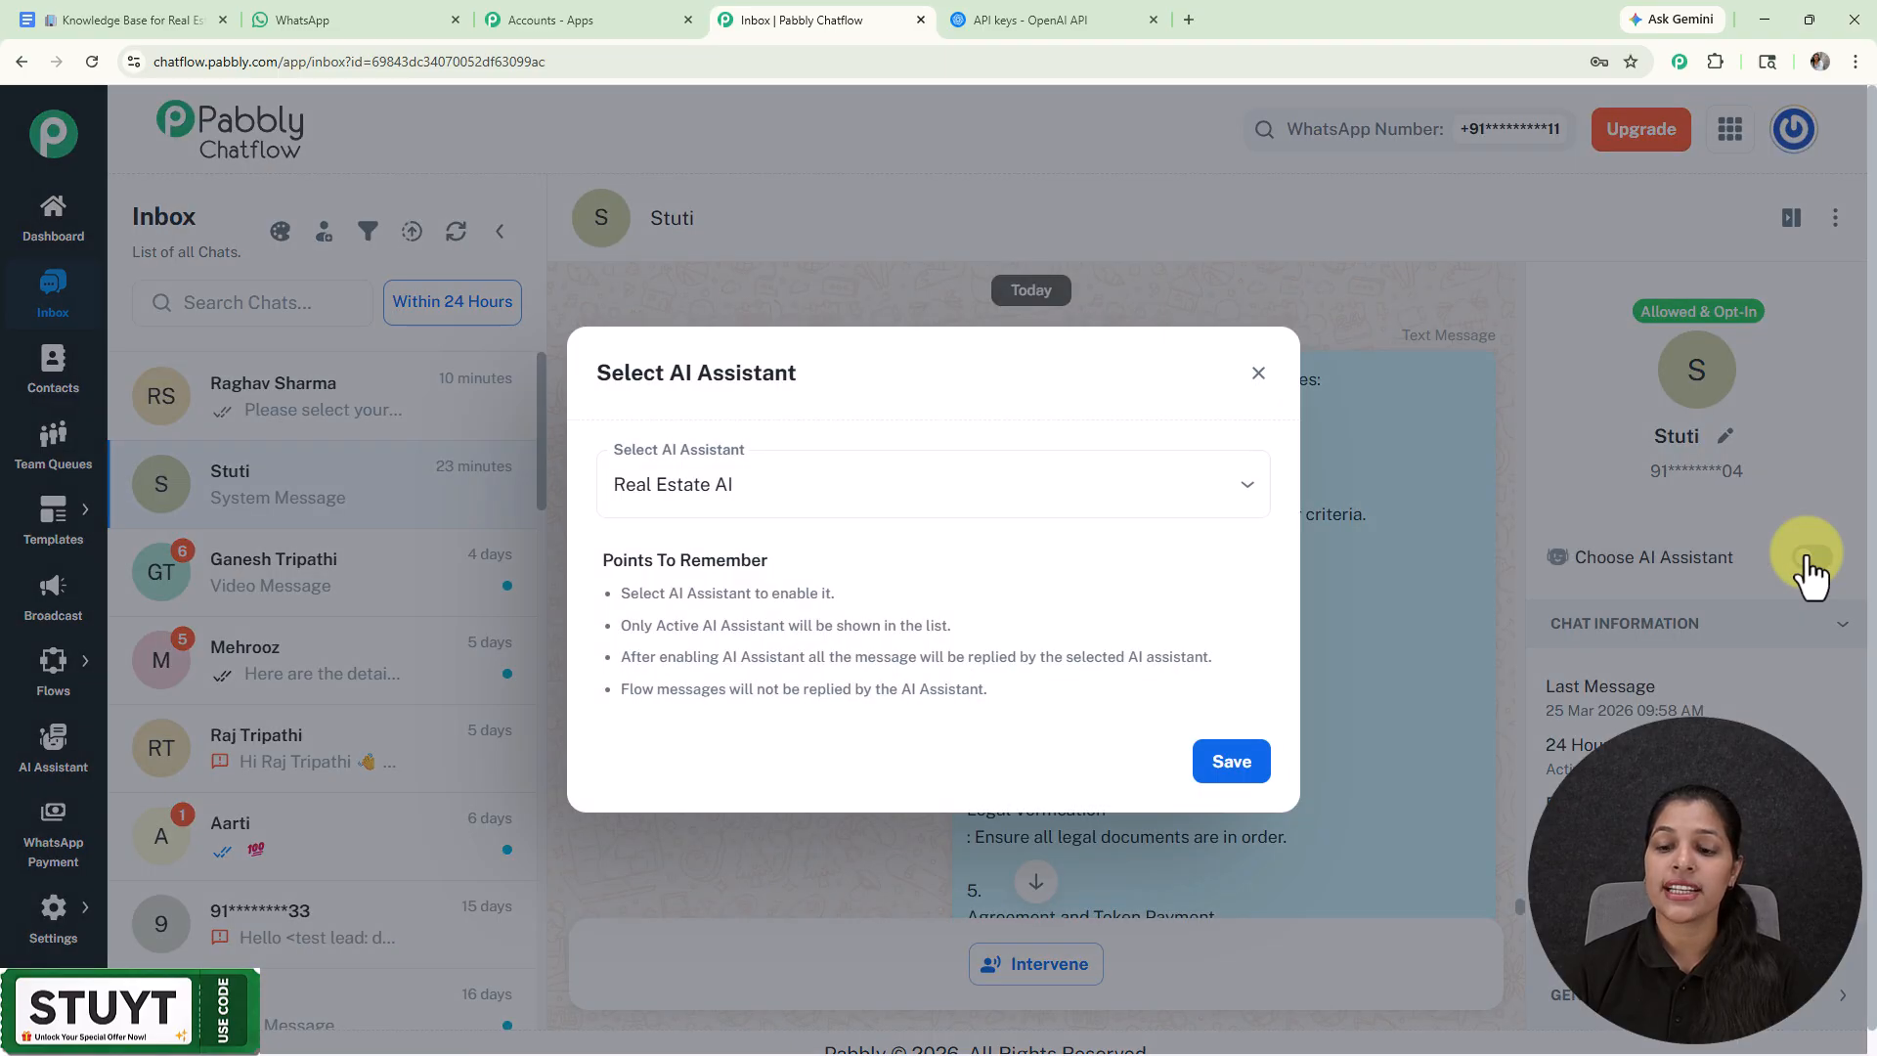
pyautogui.click(1030, 467)
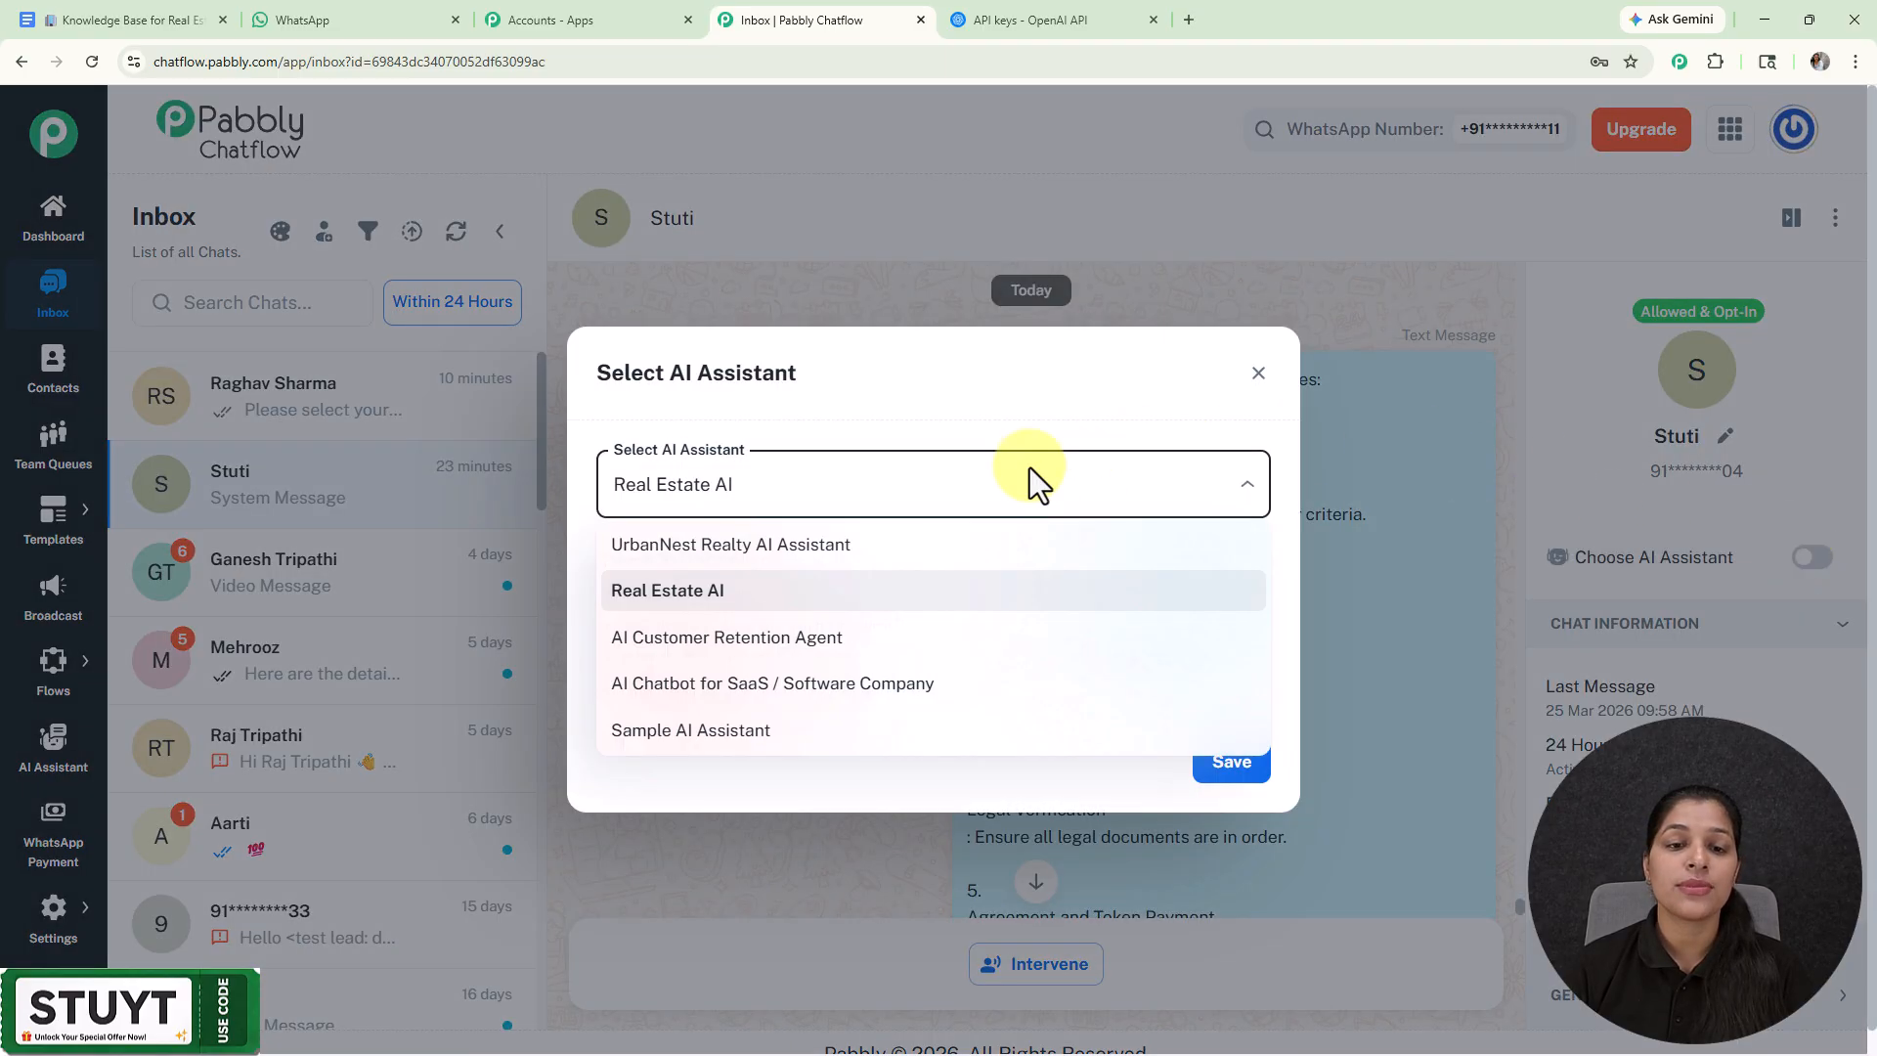
pyautogui.click(836, 572)
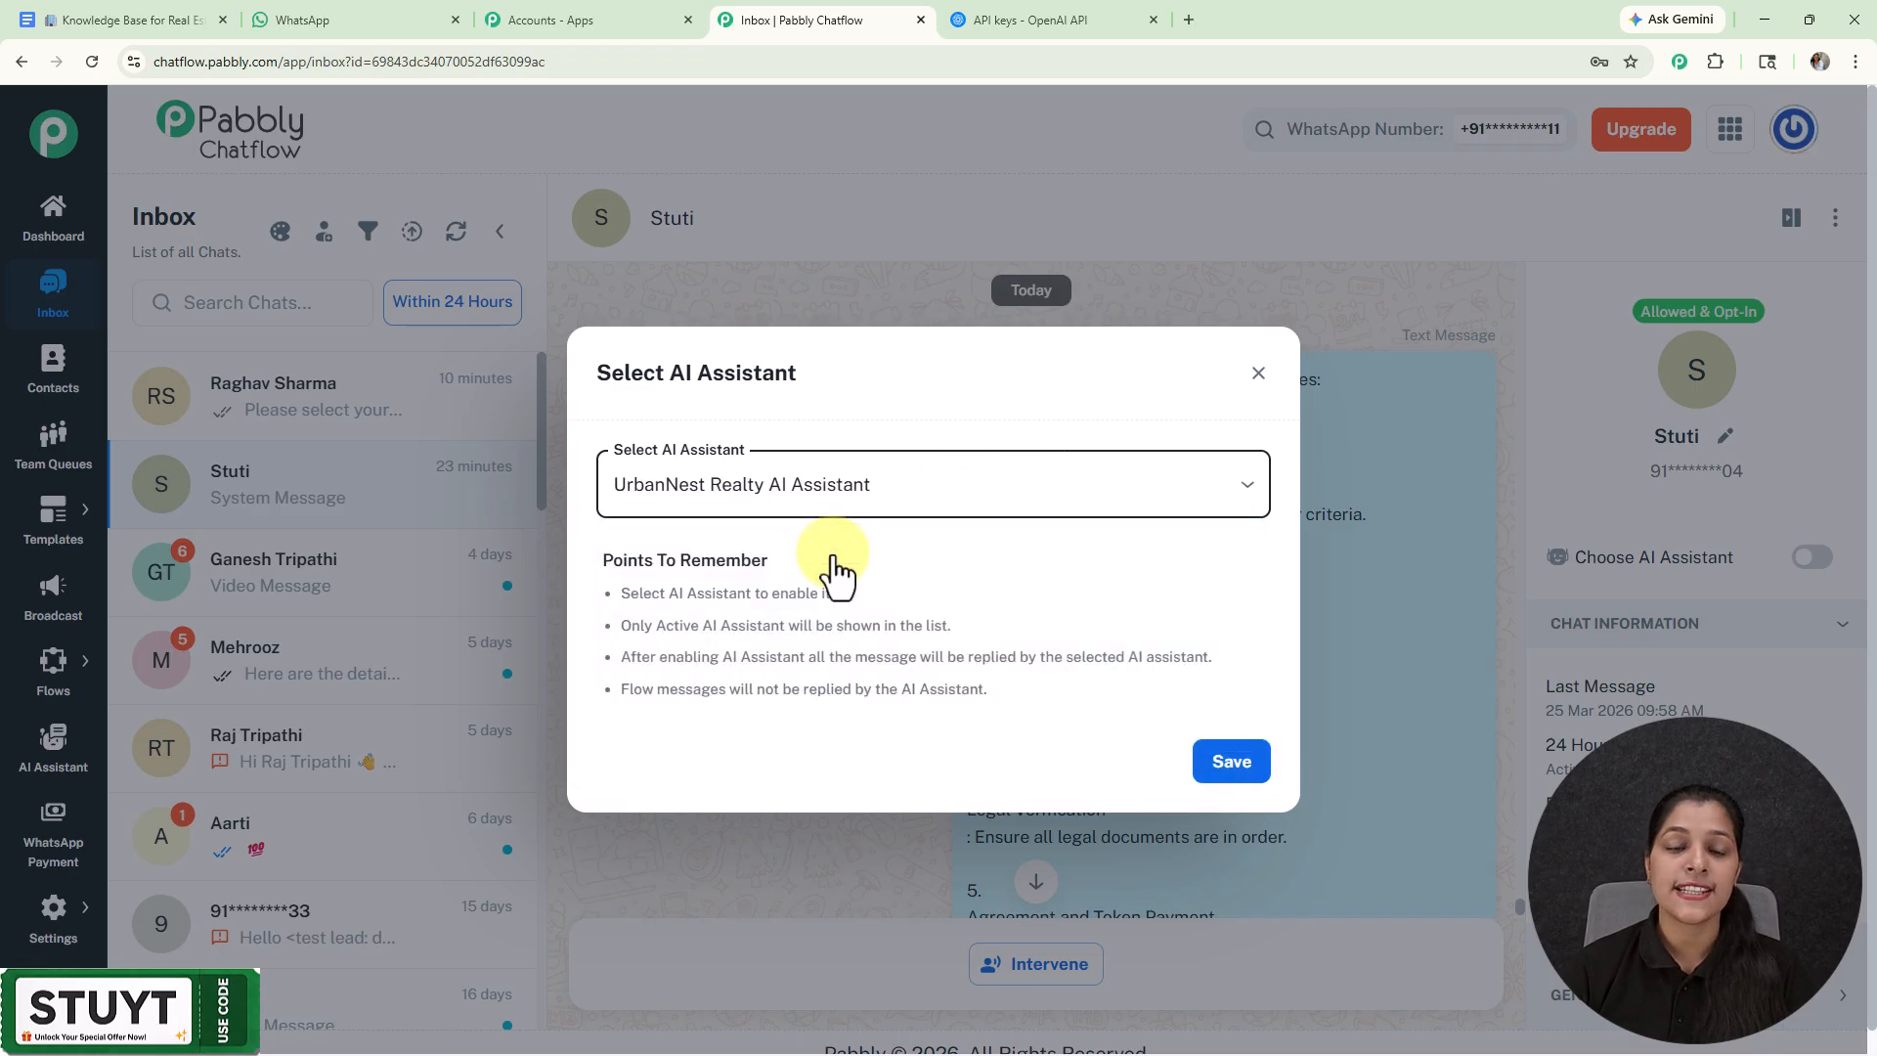
pyautogui.click(1263, 779)
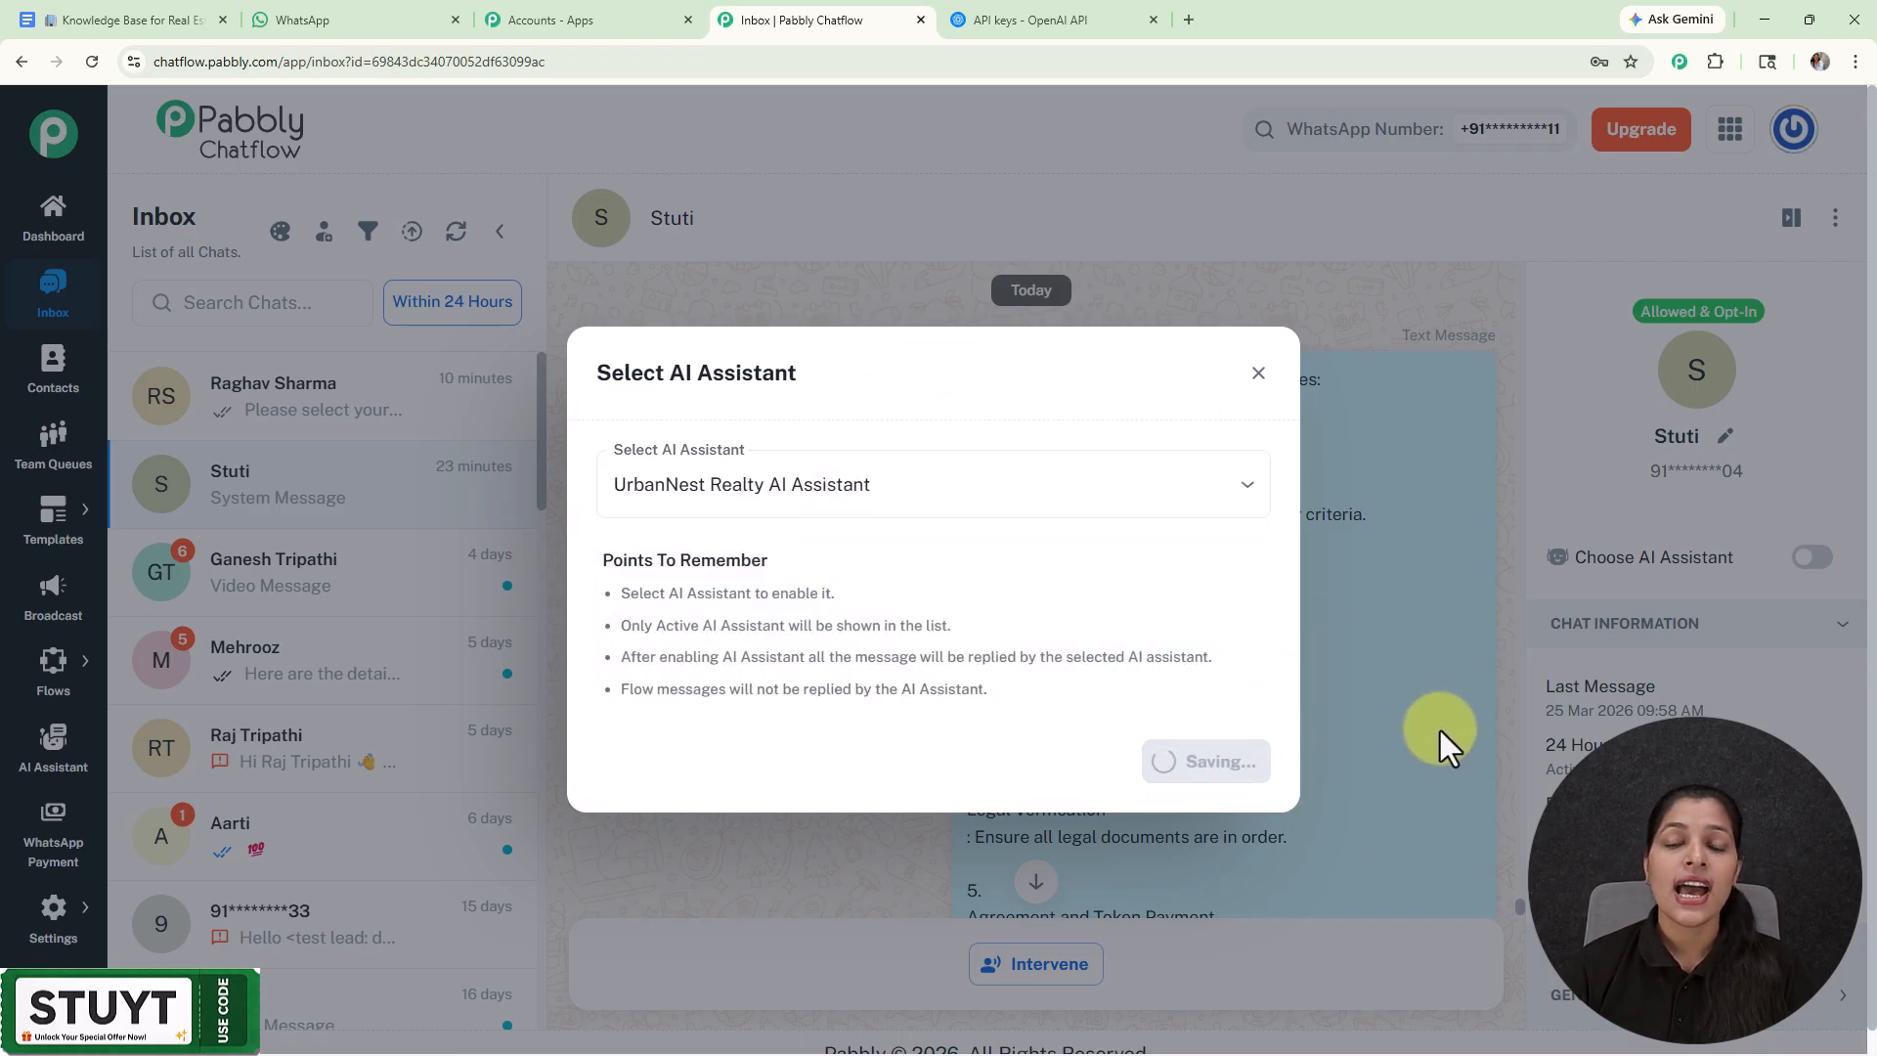